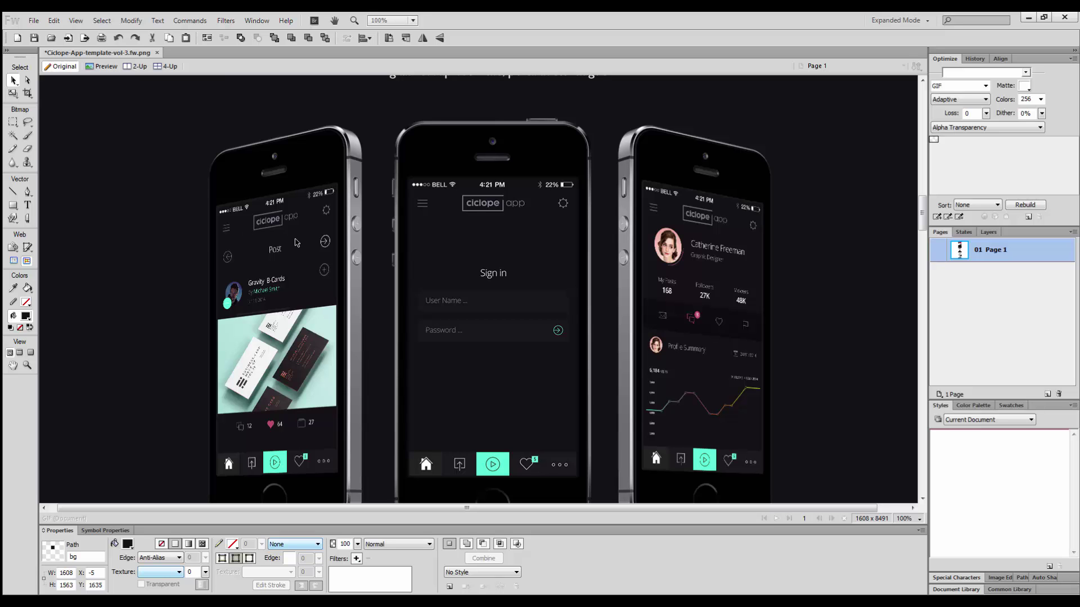
- Examine the mockup's dark section with the Interactive and Collaborative columns, the "Simple, looking it just with one eye." heading and the three phones
scroll(334, 234, "up", 5)
scroll(334, 232, "down", 5)
scroll(350, 213, "up", 2)
scroll(351, 214, "up", 2)
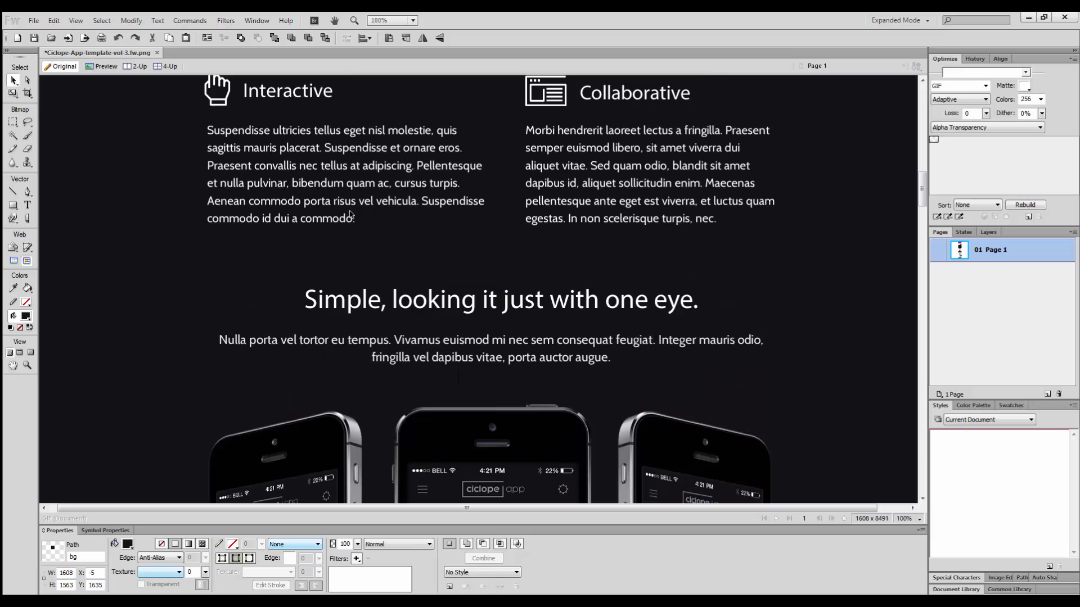
scroll(349, 215, "down", 6)
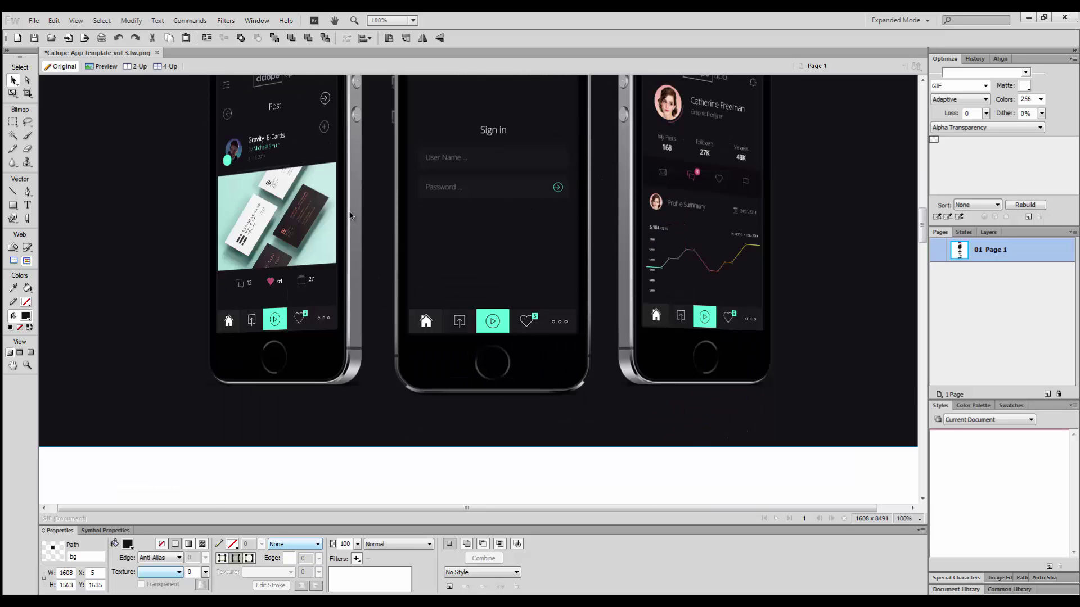
scroll(350, 216, "up", 8)
scroll(395, 219, "down", 4)
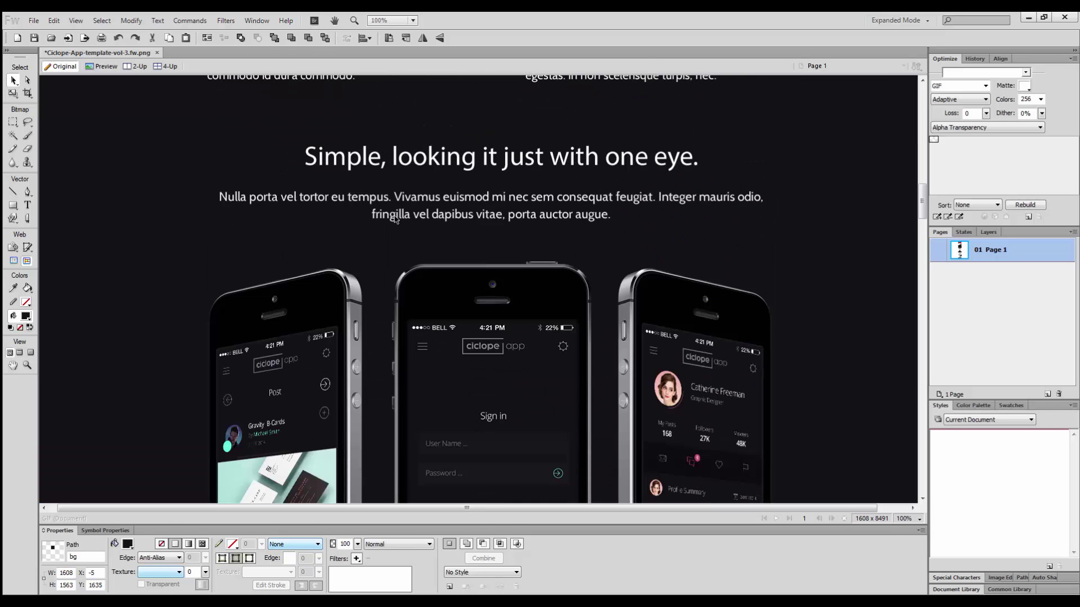
scroll(403, 220, "down", 4)
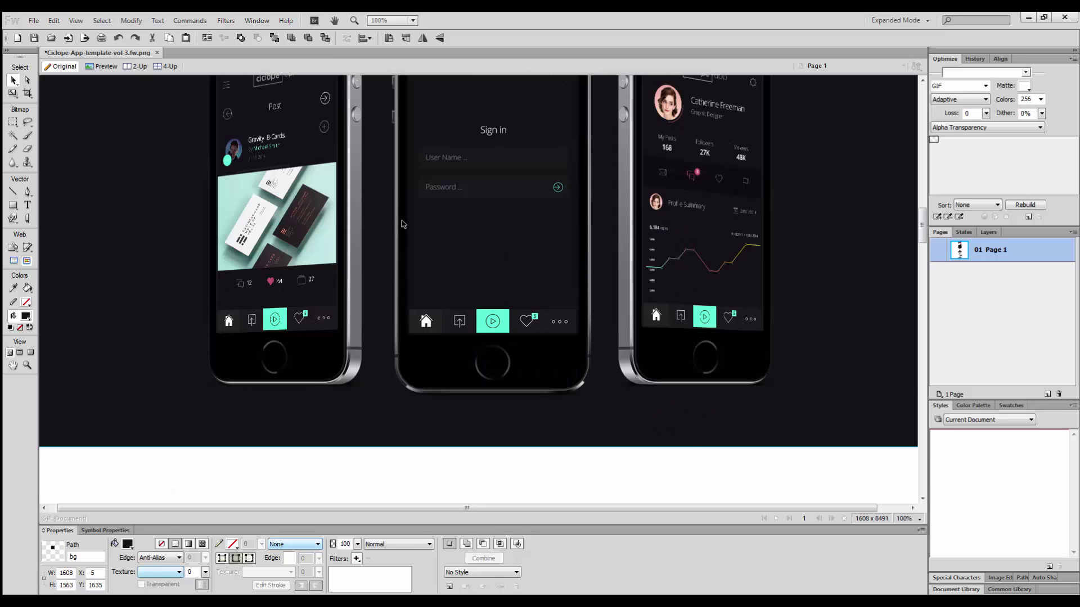
scroll(401, 222, "up", 6)
scroll(399, 223, "down", 3)
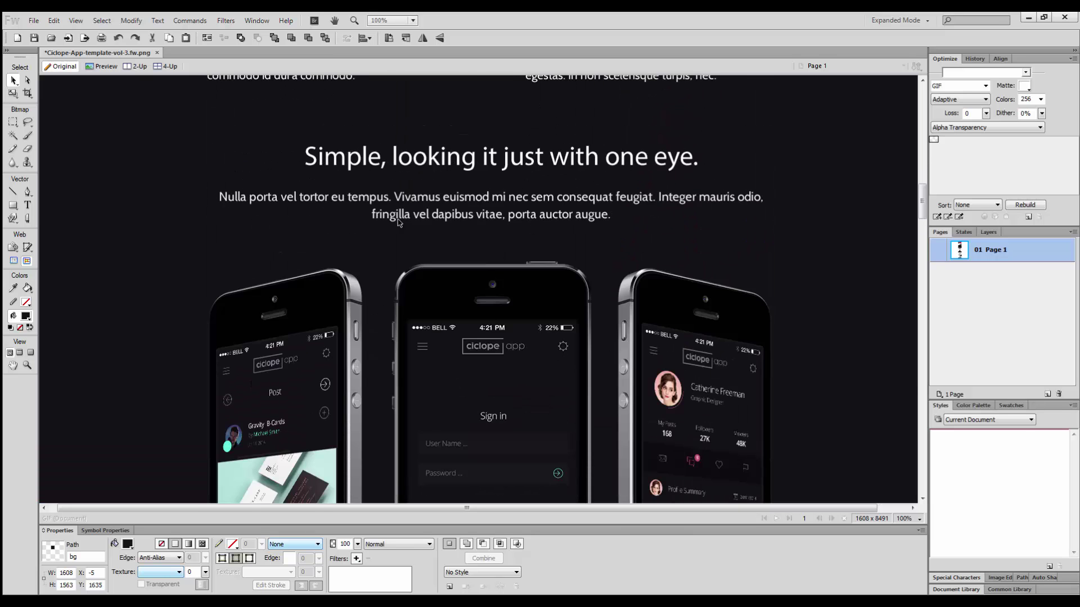
scroll(400, 223, "up", 3)
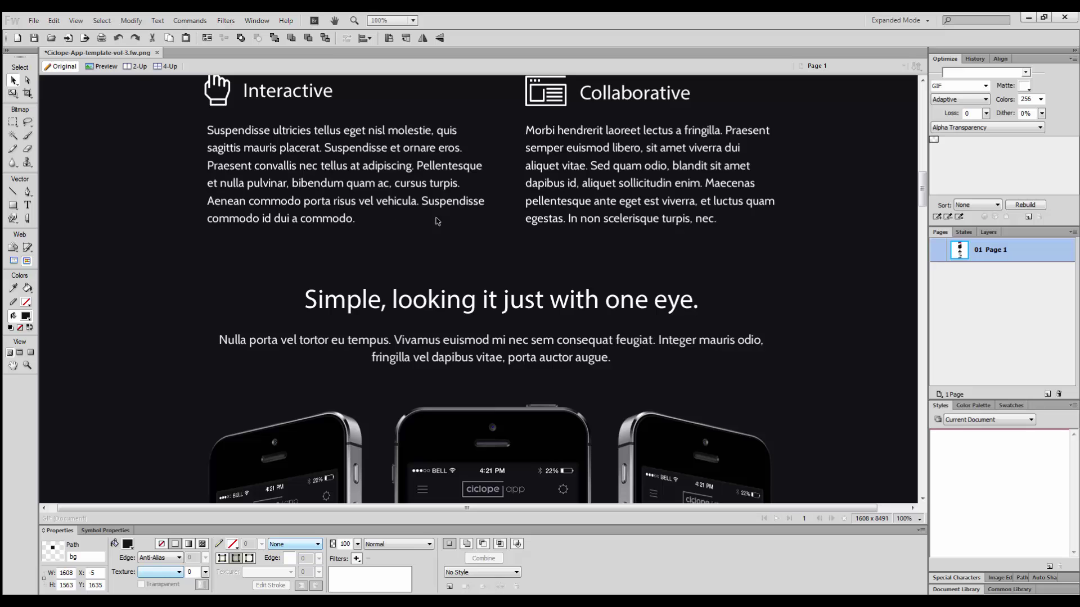
scroll(621, 261, "up", 4)
scroll(613, 261, "down", 6)
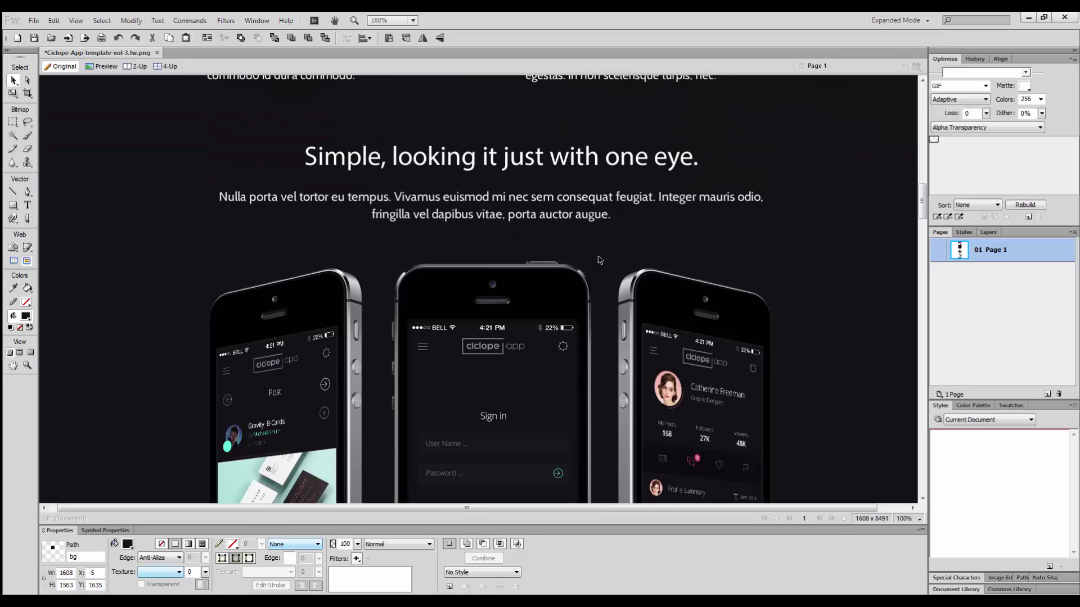
scroll(508, 234, "up", 2)
- Switch to the browser and open the Ciclope site's WordPress dashboard in a separate tab
key("alt+Tab")
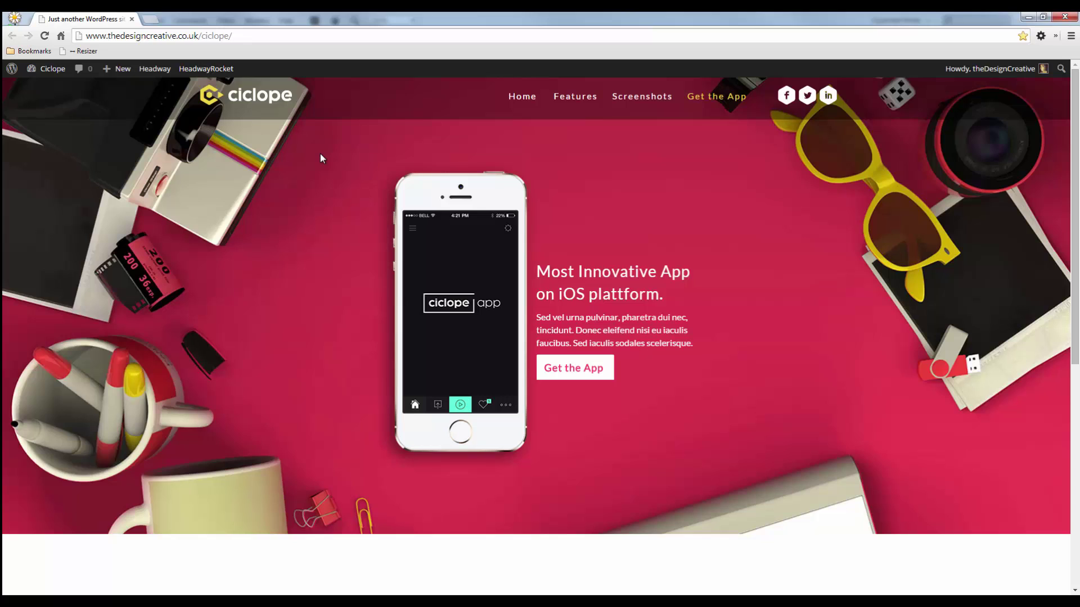
mouse_move(47, 69)
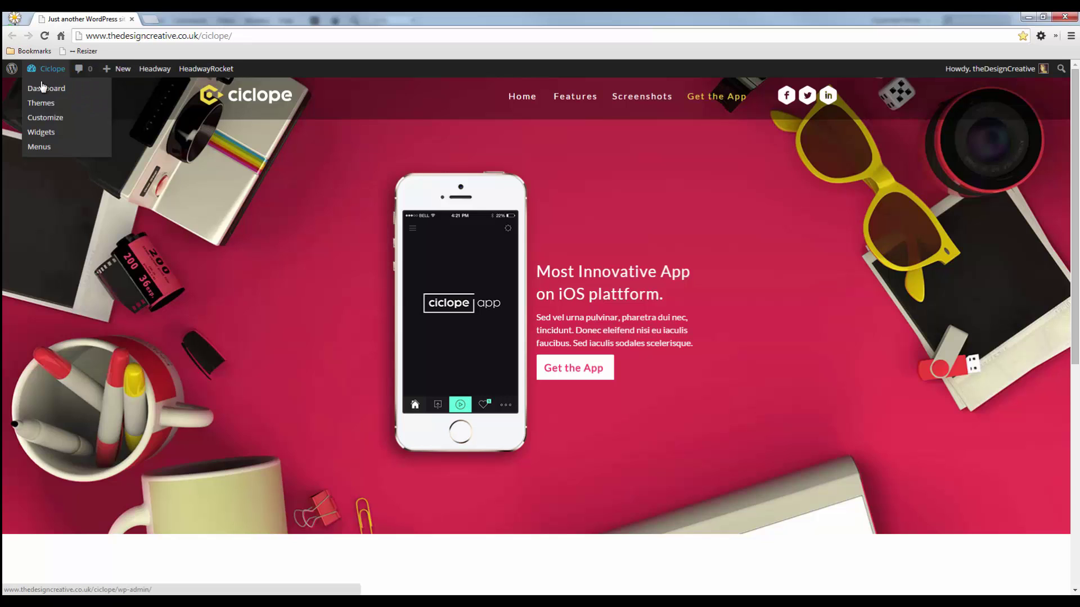
left_click(42, 88)
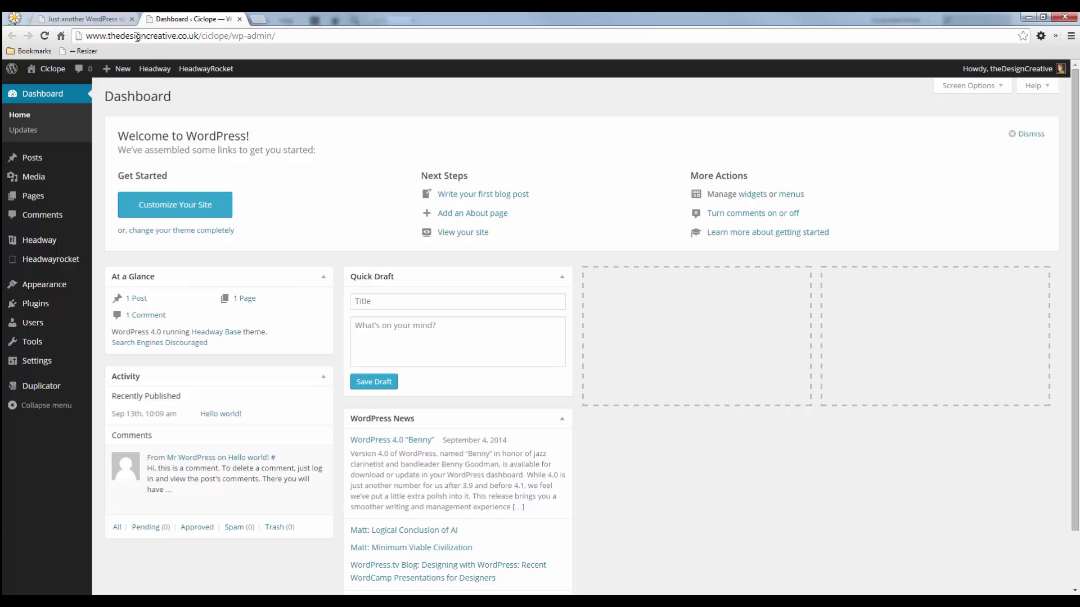
- Return to the Ciclope front page and open it in the Headway Visual Editor's Grid mode
left_click(90, 19)
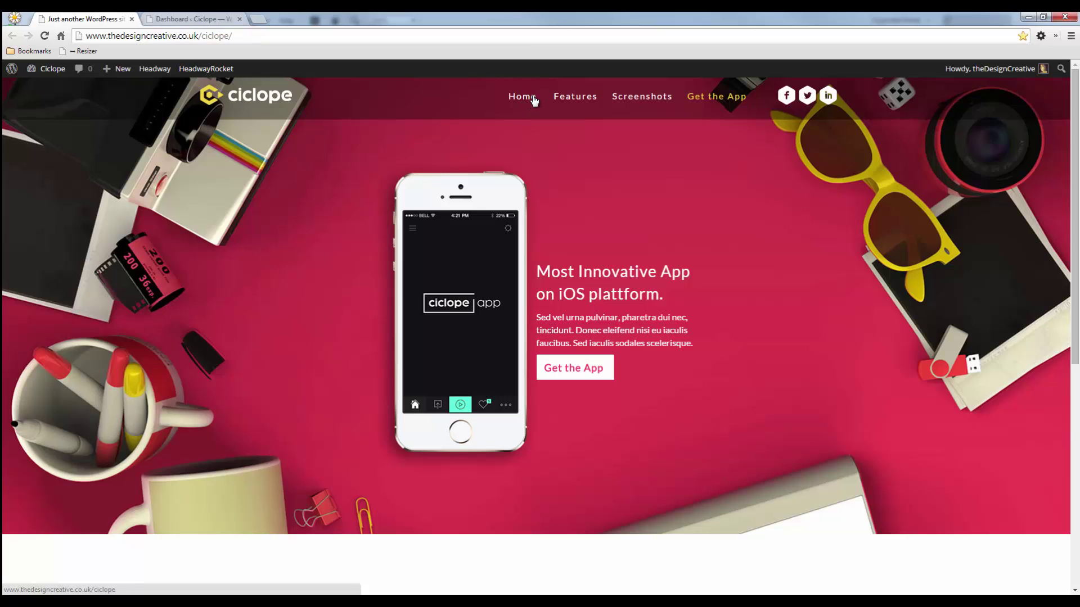
mouse_move(156, 70)
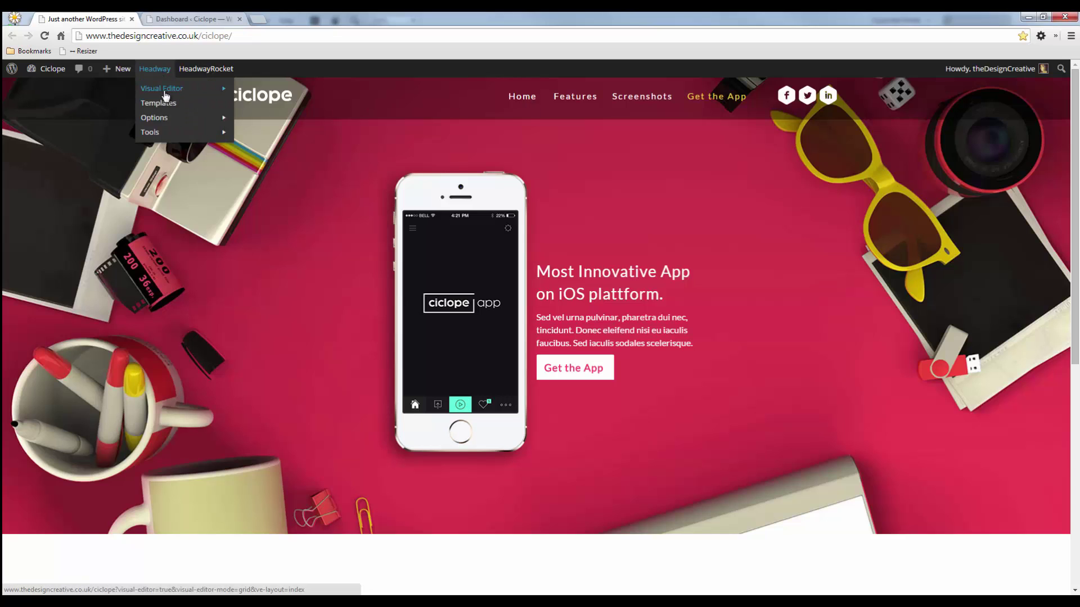
mouse_move(165, 93)
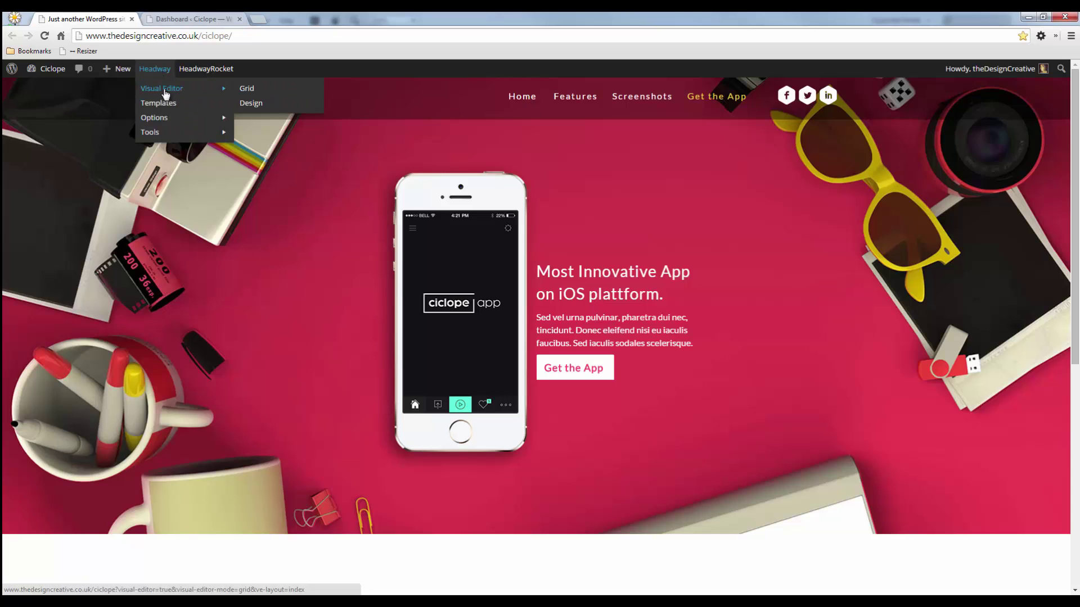
left_click(256, 92)
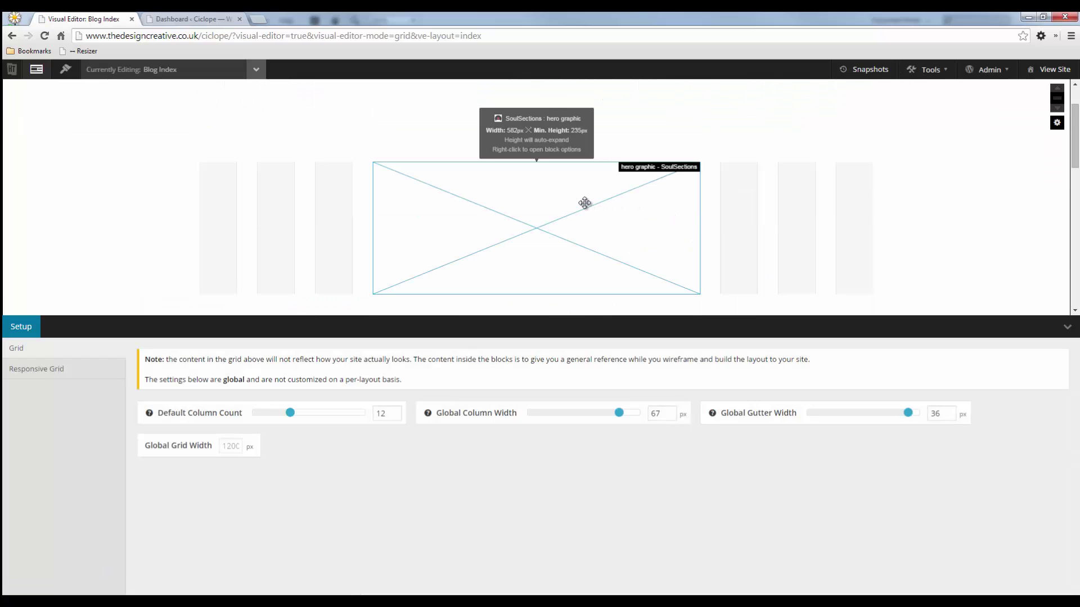
- Duplicate the seven-column SoulSections block and fit the copy into the five free columns beside the original
scroll(480, 183, "down", 3)
scroll(419, 164, "up", 1)
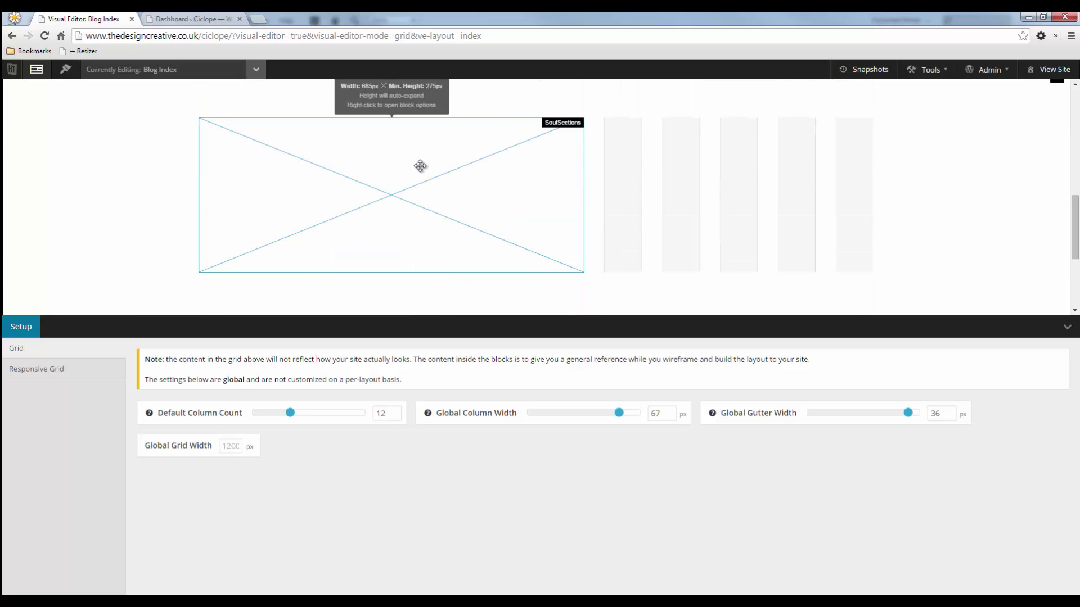
right_click(376, 171)
left_click(425, 235)
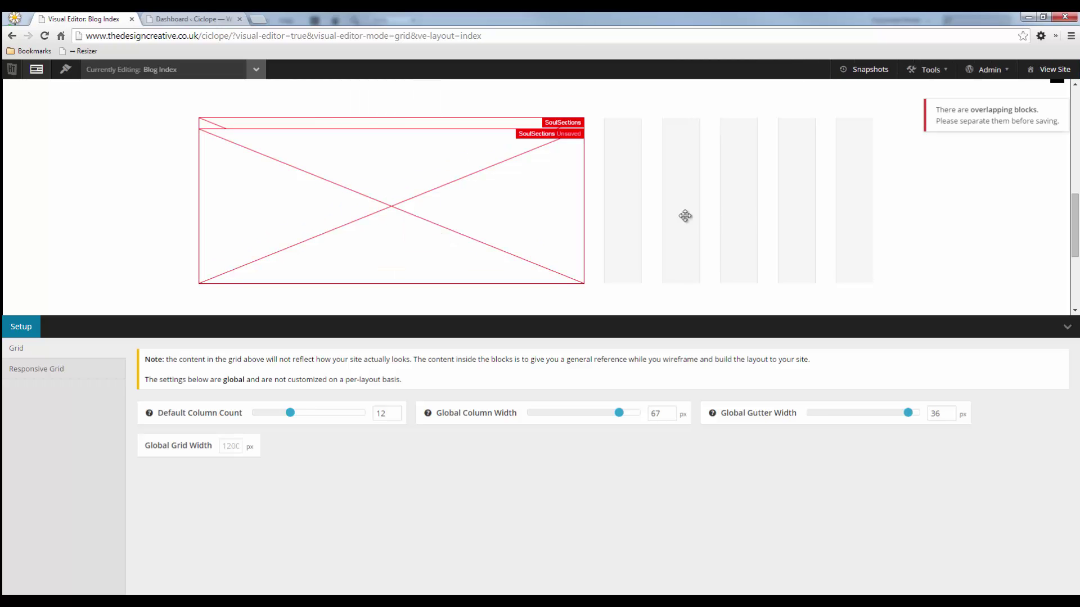
right_click(306, 186)
left_click_drag(274, 167, 589, 174)
left_click_drag(699, 195, 699, 176)
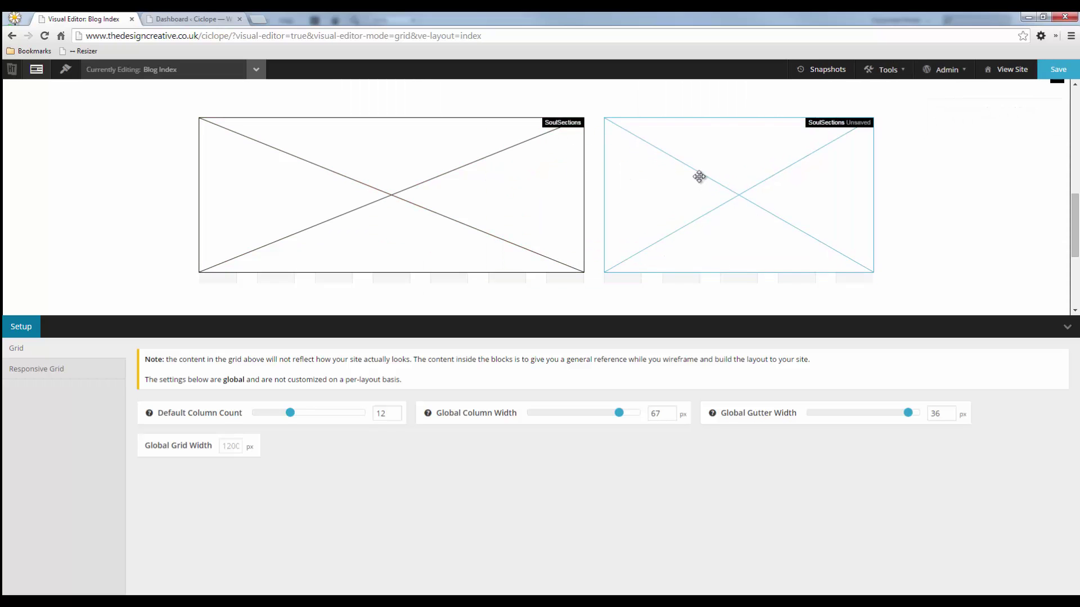
- Open the duplicated SoulSections block's options and review its Breakpoint and Section Settings
right_click(660, 196)
left_click(718, 225)
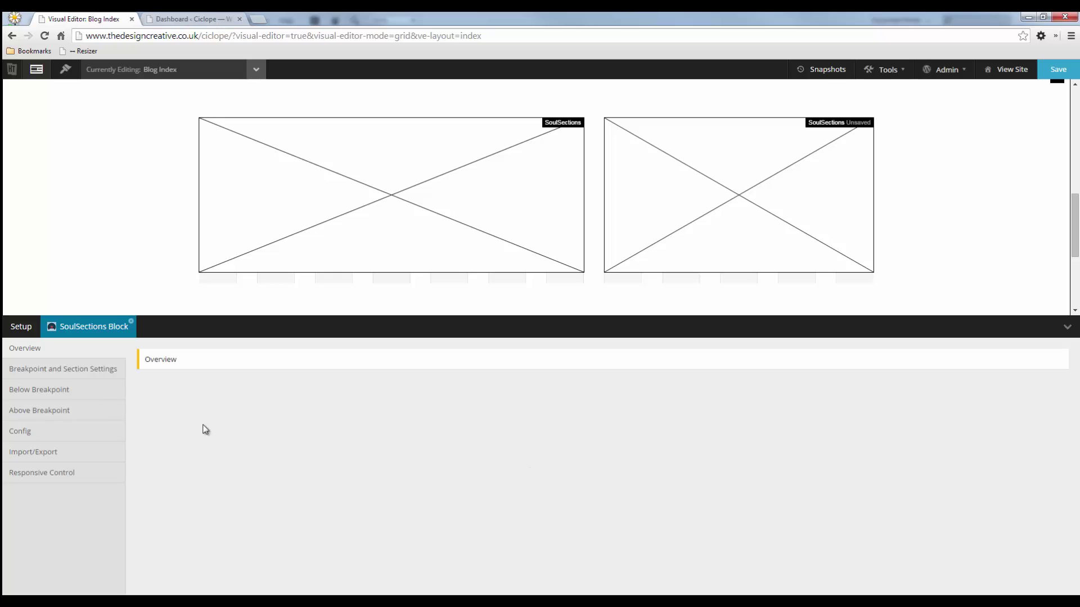
left_click(63, 370)
scroll(316, 470, "down", 2)
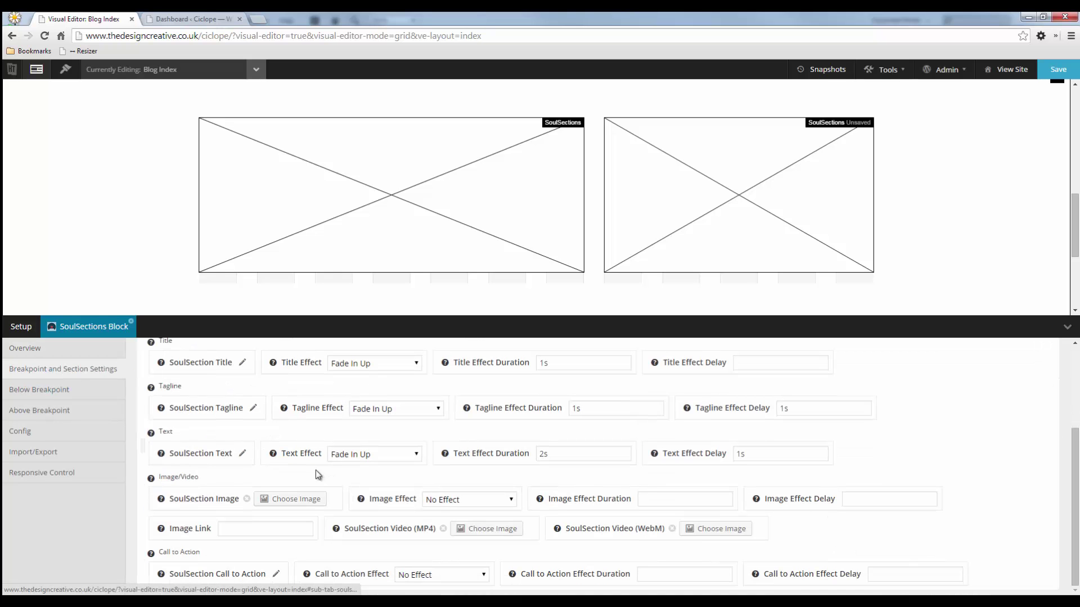
scroll(261, 476, "up", 2)
scroll(253, 478, "down", 2)
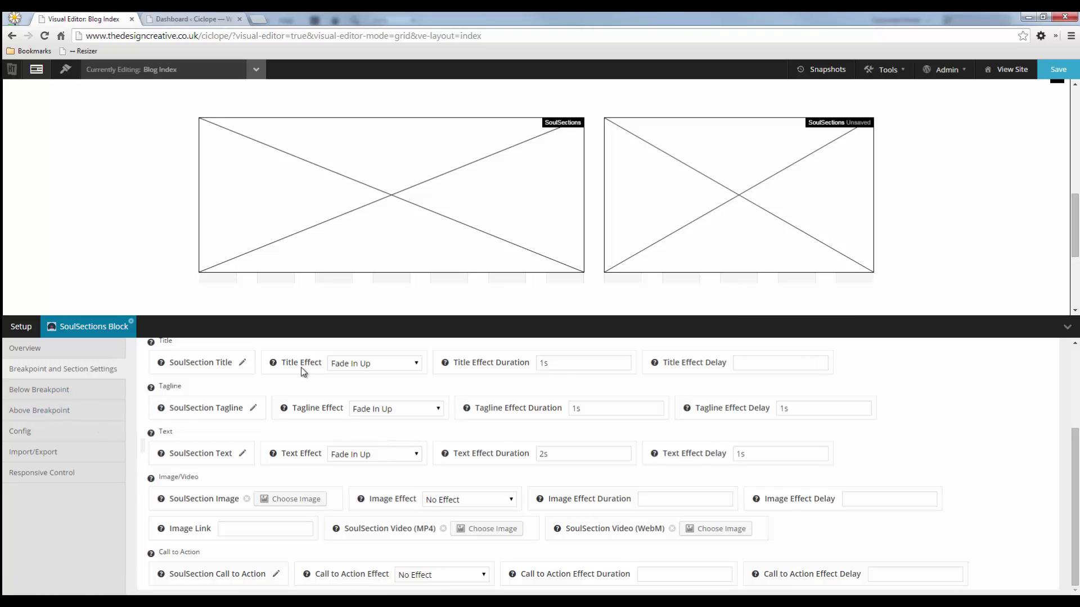
- Delete the duplicated SoulSections block and confirm the deletion
right_click(704, 187)
left_click(731, 278)
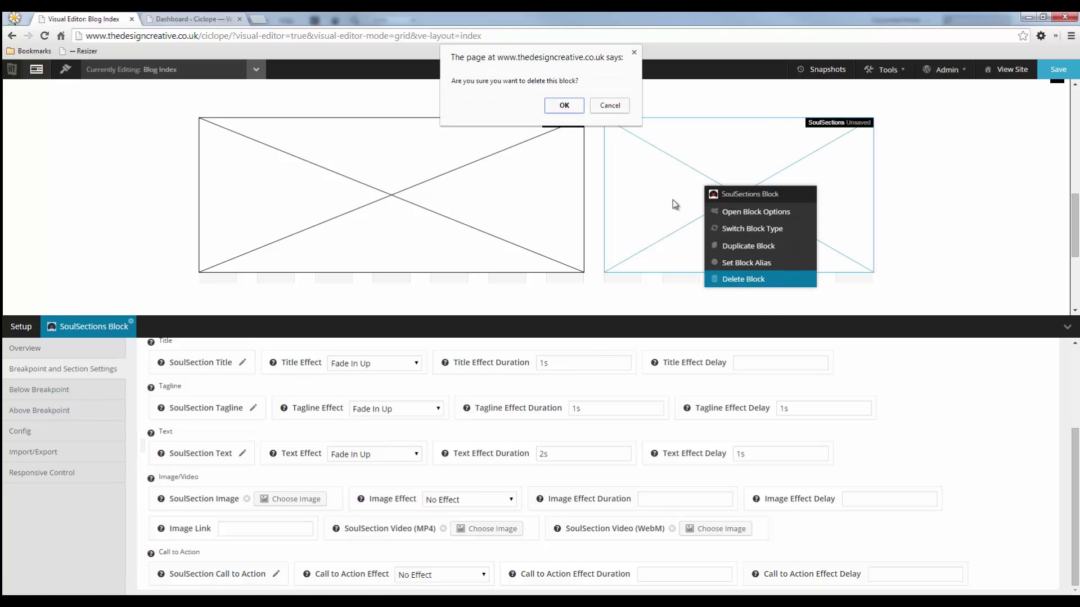
left_click(564, 106)
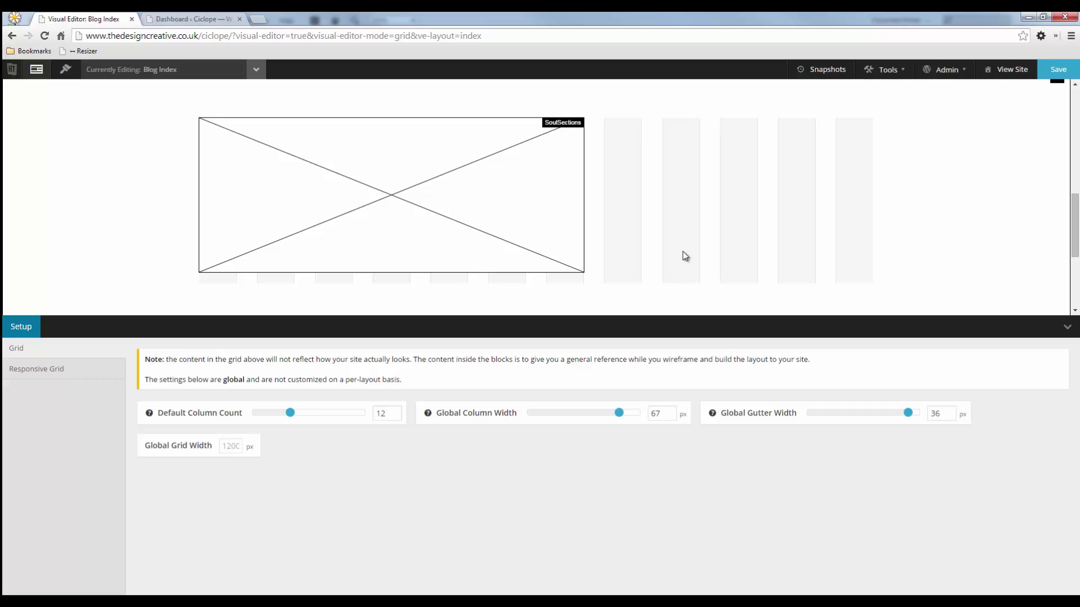
scroll(662, 238, "down", 1)
scroll(663, 237, "down", 1)
scroll(639, 234, "up", 3)
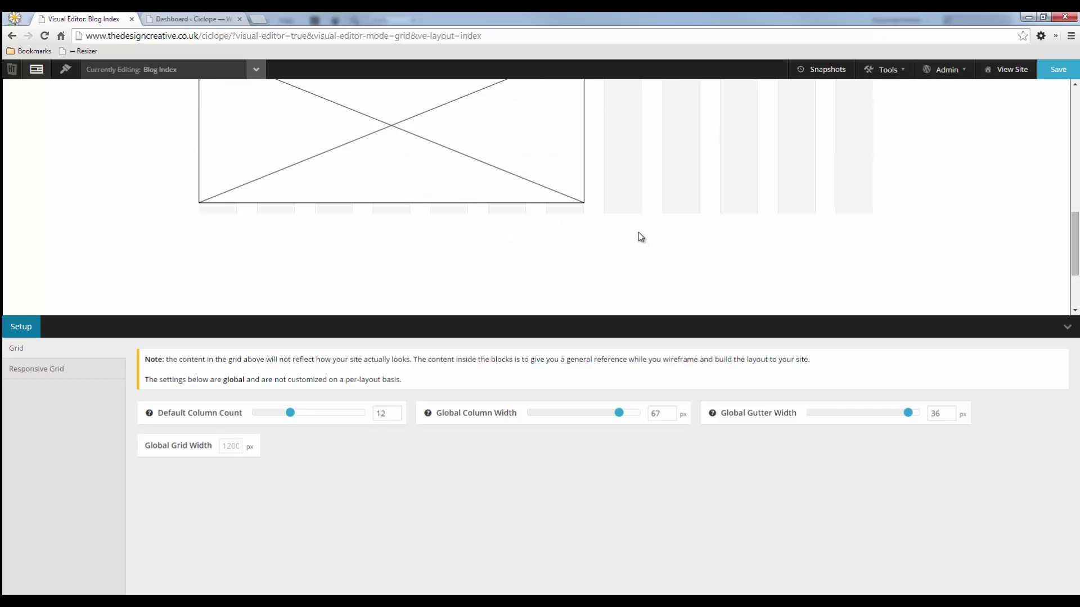
scroll(774, 234, "down", 1)
scroll(774, 234, "up", 3)
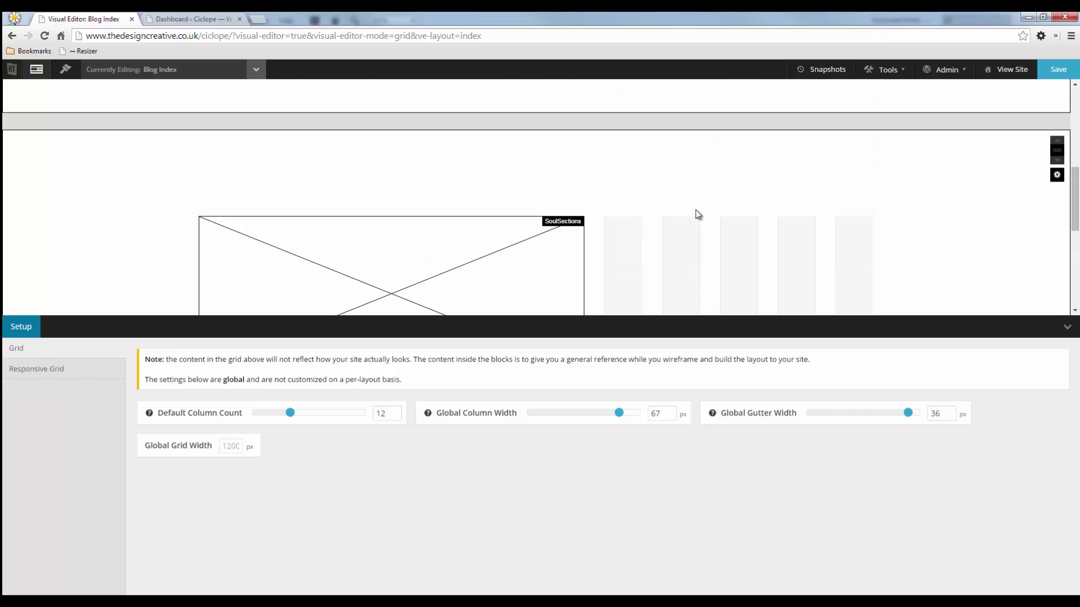
- Switch to Fireworks and examine the mockup's layout from the header down to the Interactive and Collaborative columns and the centred heading
key("alt+Tab")
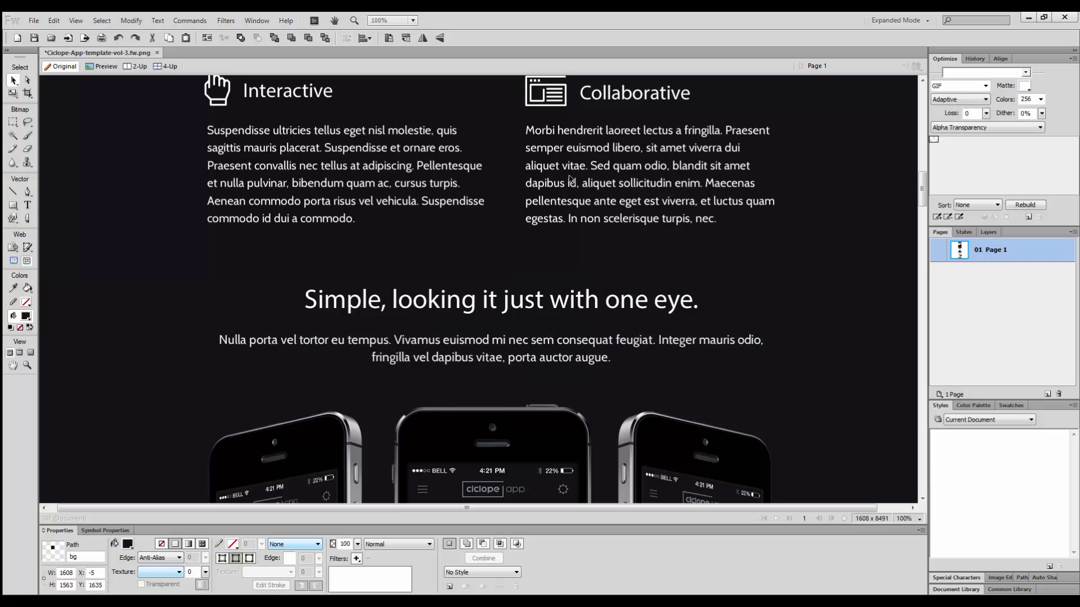
scroll(557, 235, "up", 4)
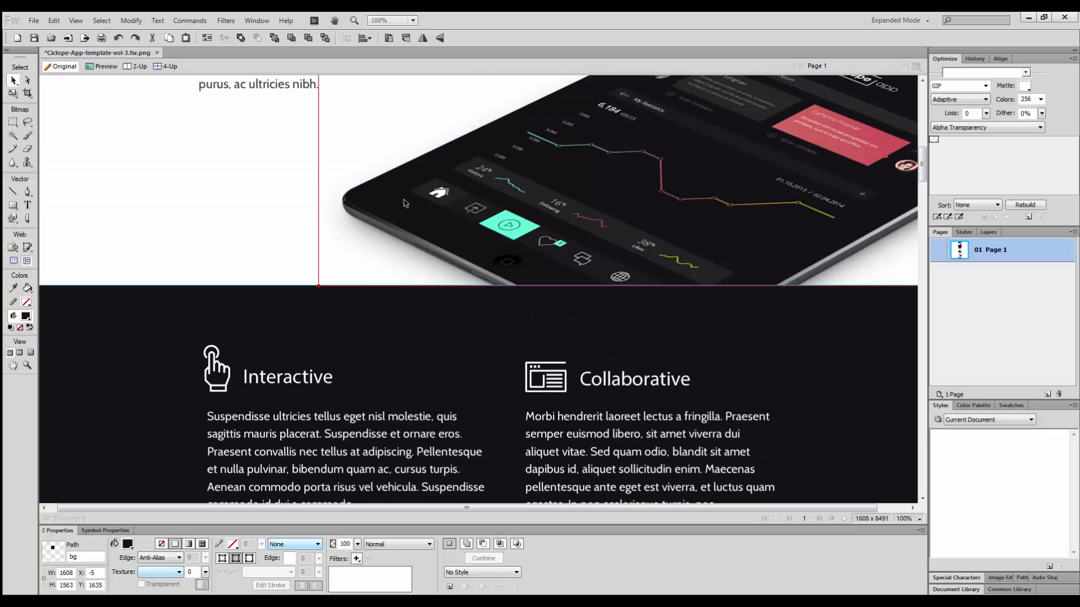
scroll(406, 204, "down", 3)
scroll(256, 265, "up", 1)
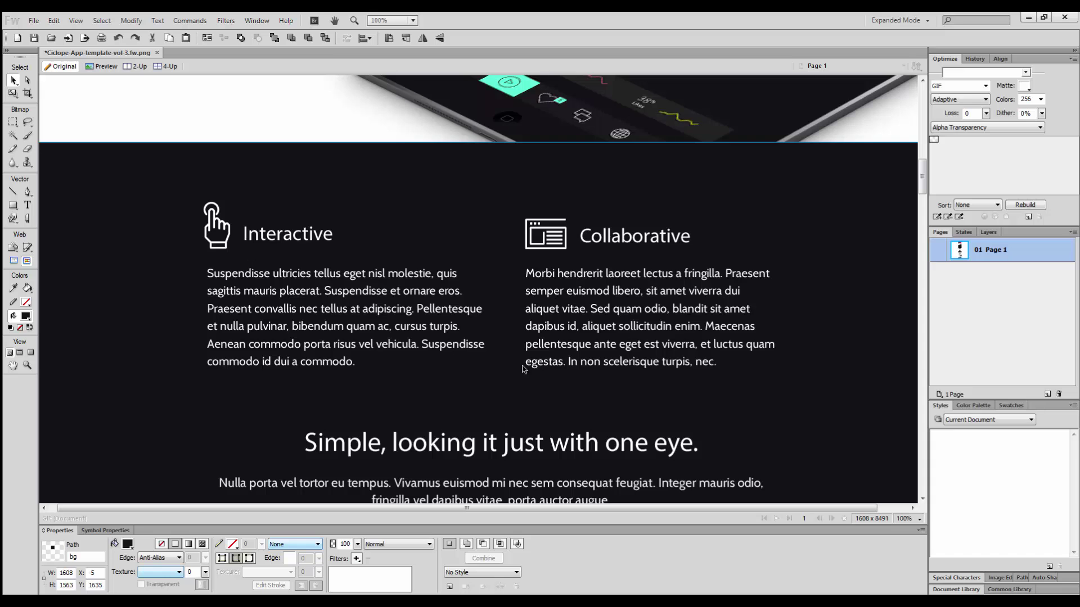
scroll(682, 249, "up", 10)
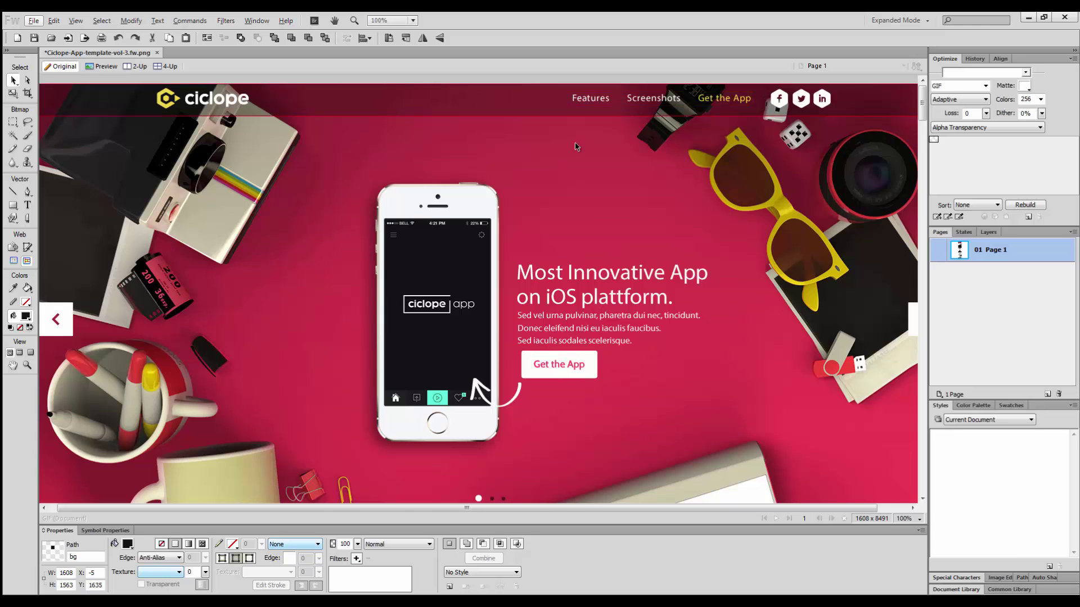
scroll(549, 171, "down", 10)
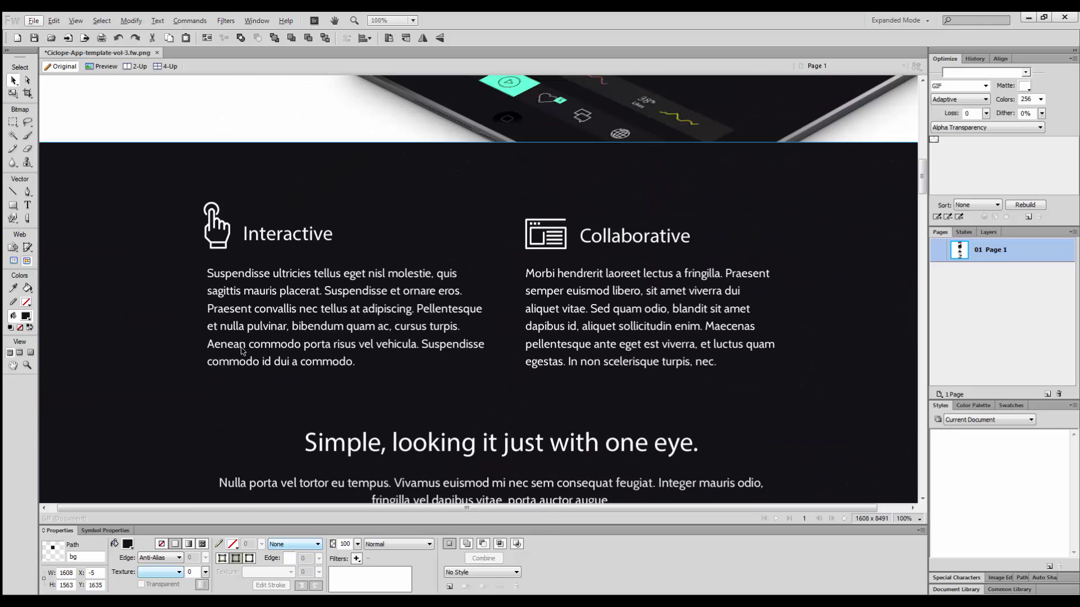
scroll(640, 292, "down", 3)
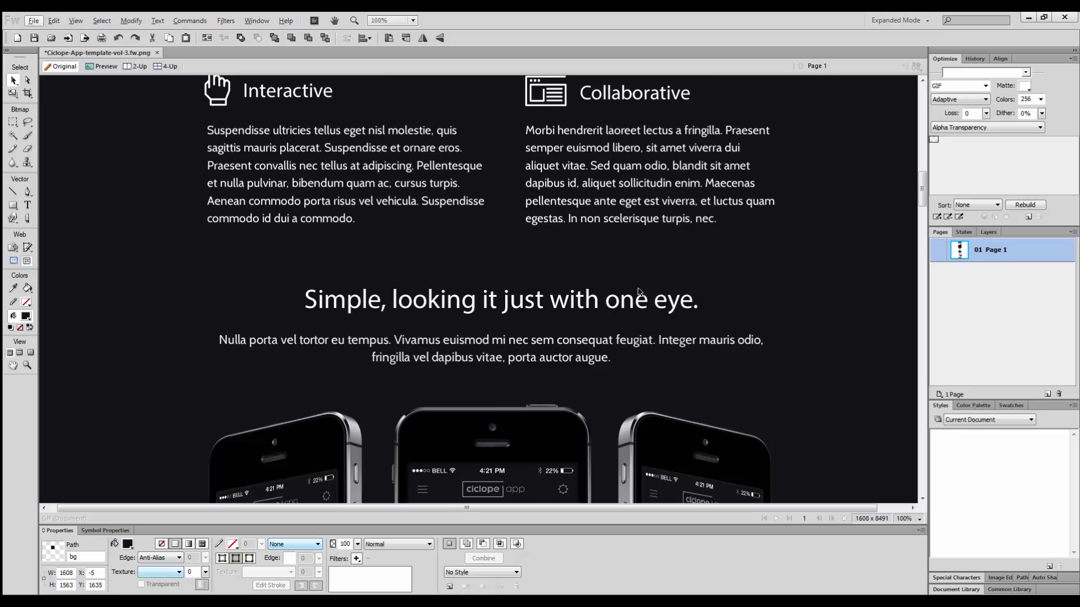
scroll(619, 287, "up", 3)
- Switch back to the browser, add a new wrapper below the last one in the grid and give it an alias beginning with "featu"
key("alt+Tab")
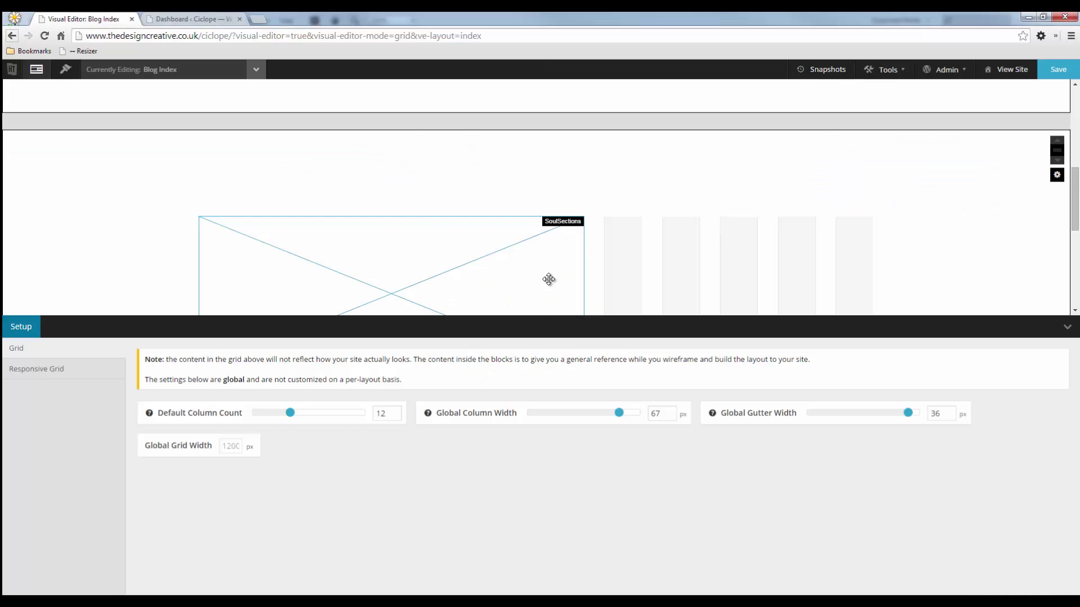
scroll(548, 279, "down", 5)
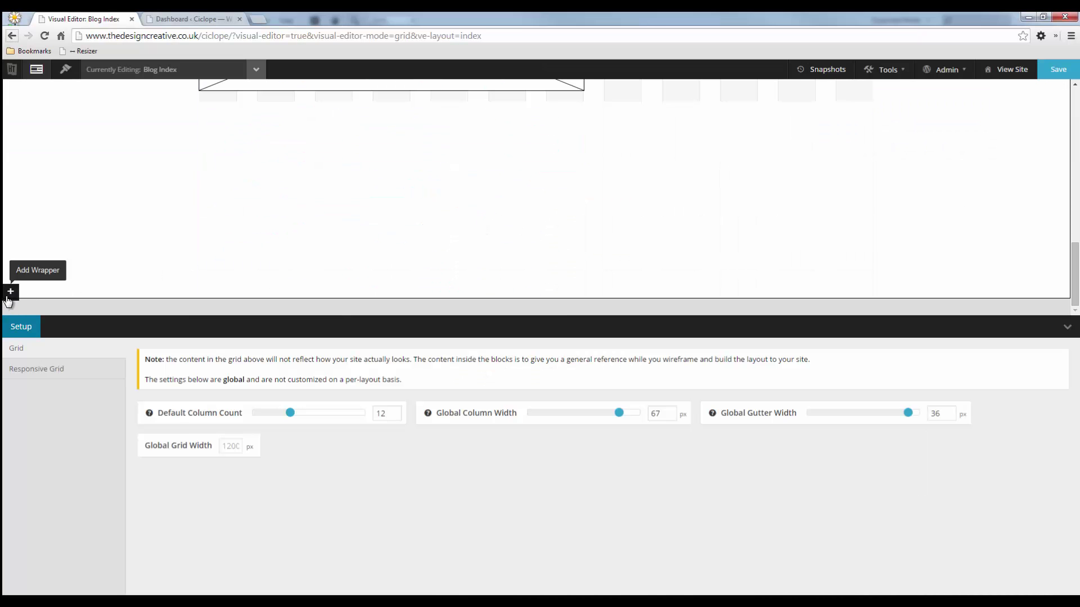
left_click(11, 291)
right_click(453, 274)
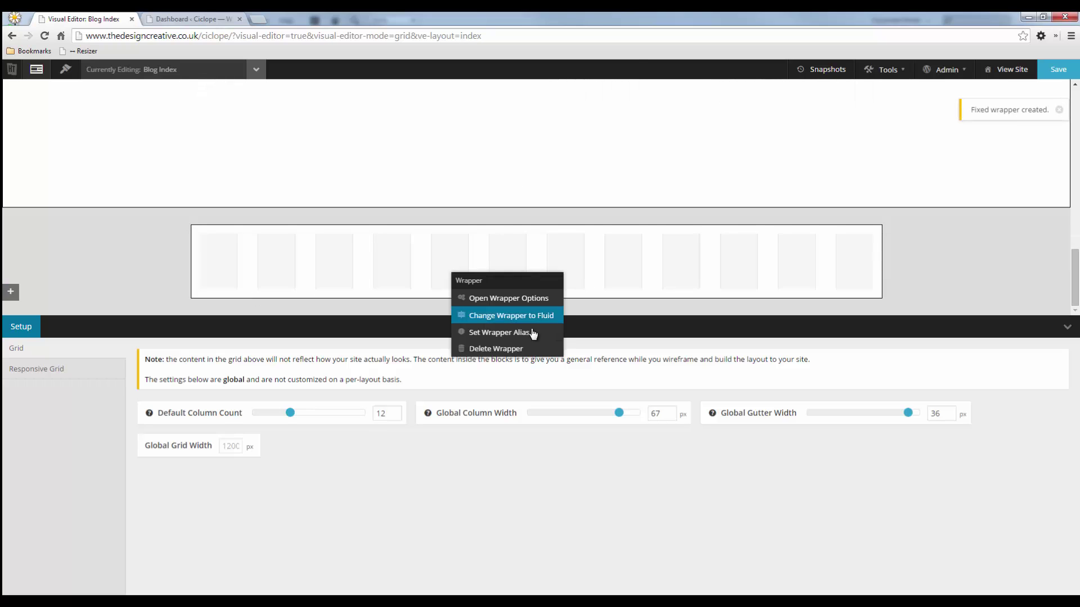
left_click(522, 334)
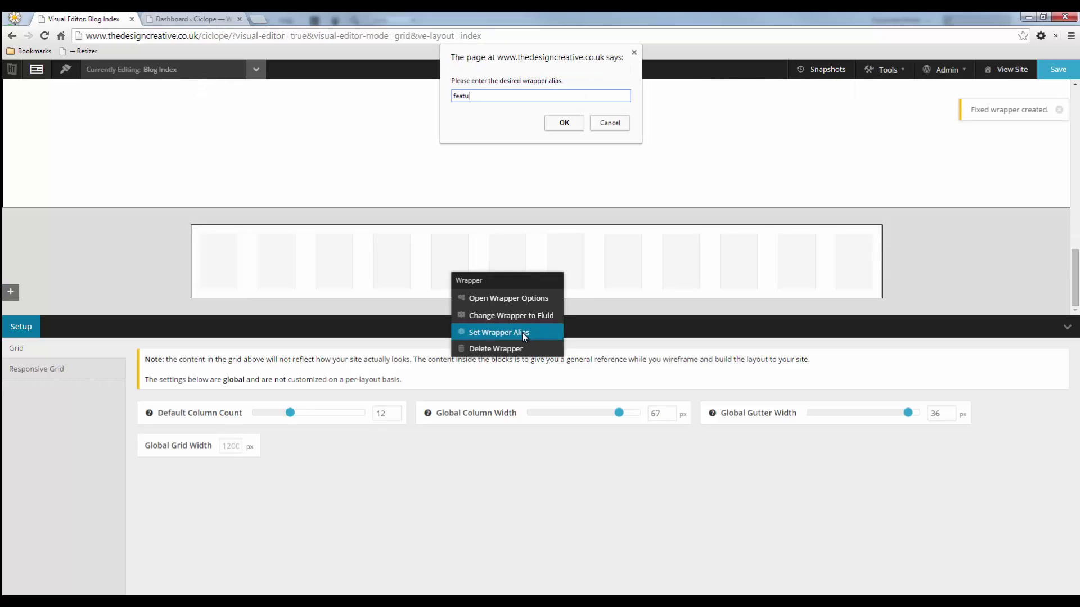
key("Return")
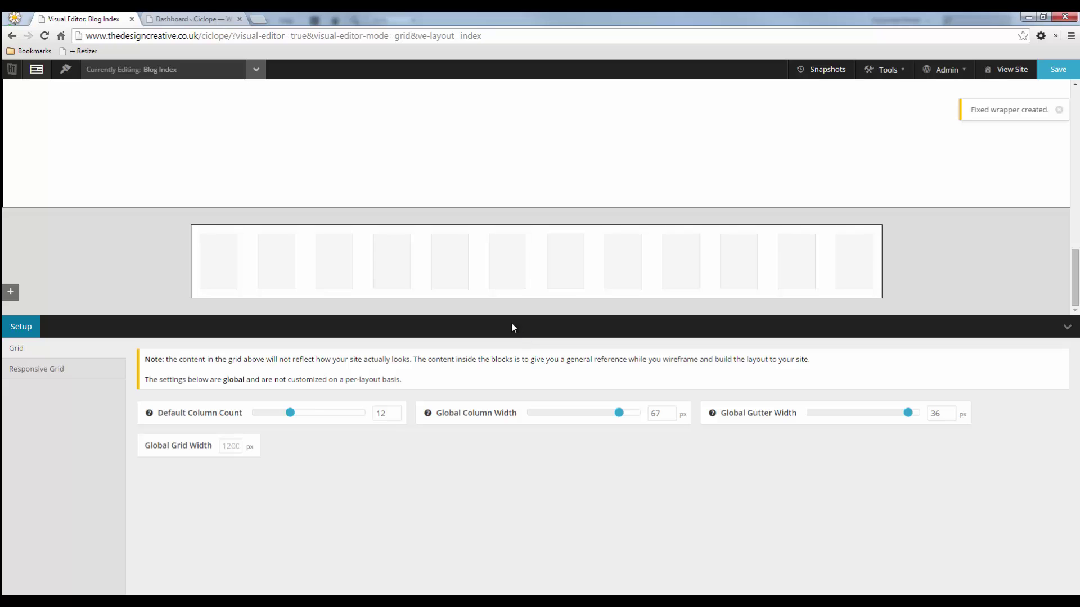
- Change the new wrapper from fixed to fluid and make it taller
right_click(489, 250)
left_click(569, 295)
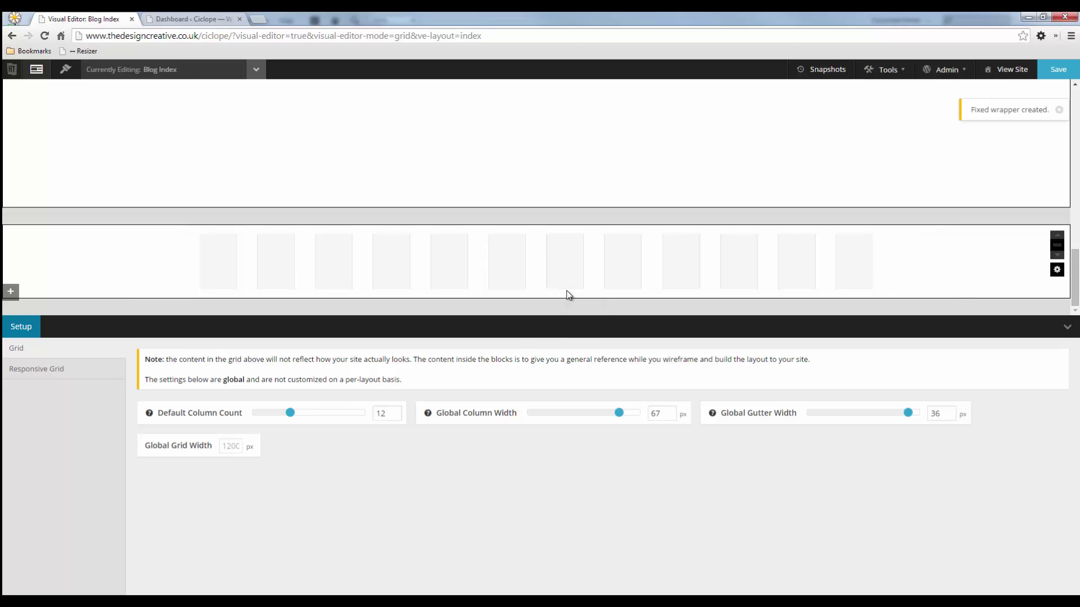
left_click_drag(453, 227, 463, 163)
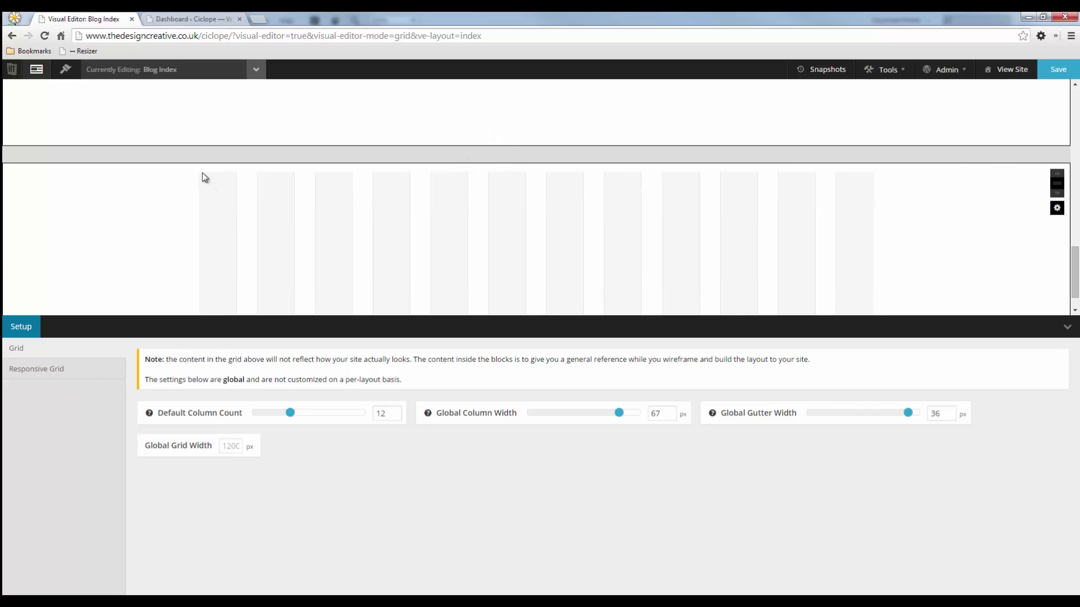
- Draw a Text block across the new wrapper's first six columns and insert the pointing-hand icon in its content
left_click_drag(203, 174, 527, 305)
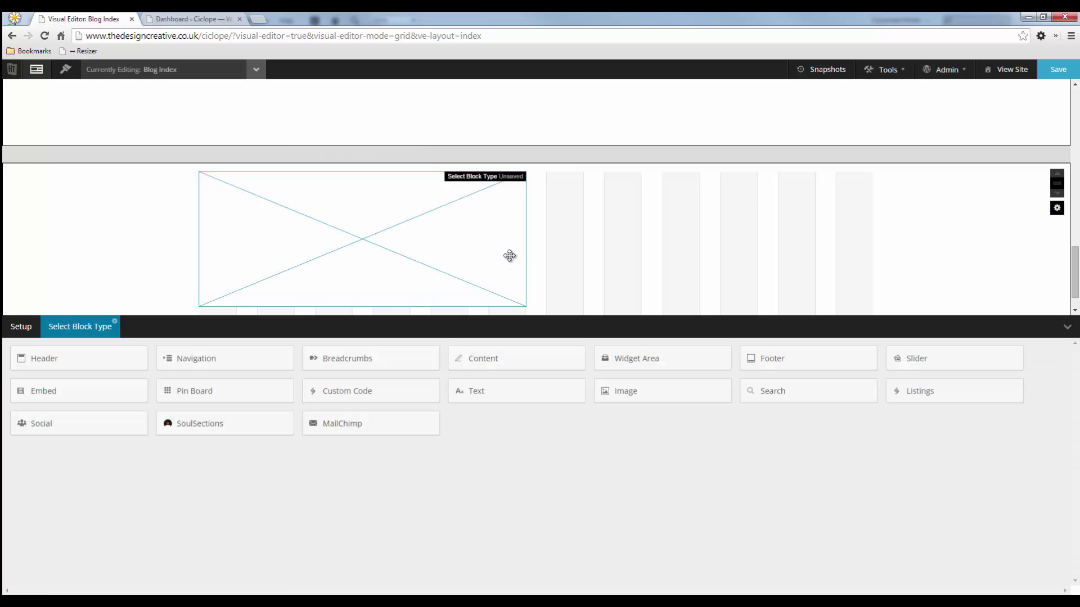
left_click(509, 396)
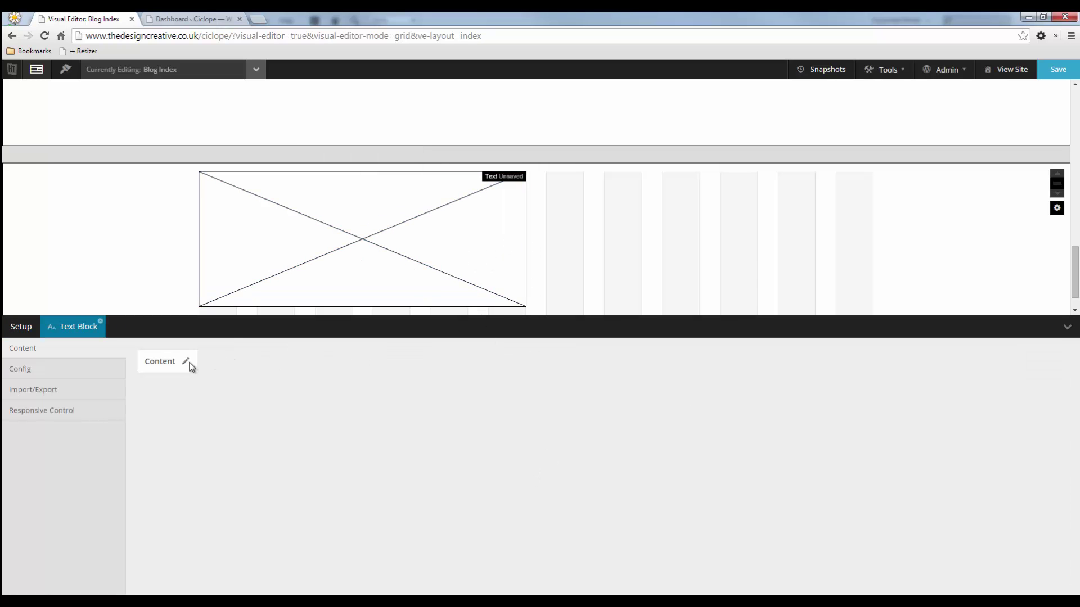
left_click(187, 363)
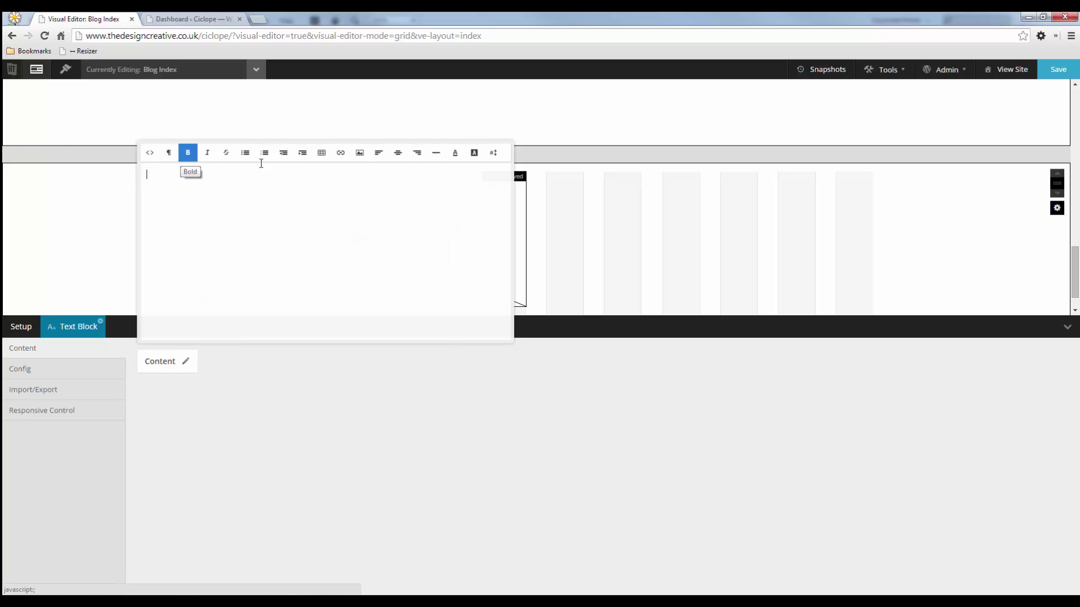
left_click(360, 153)
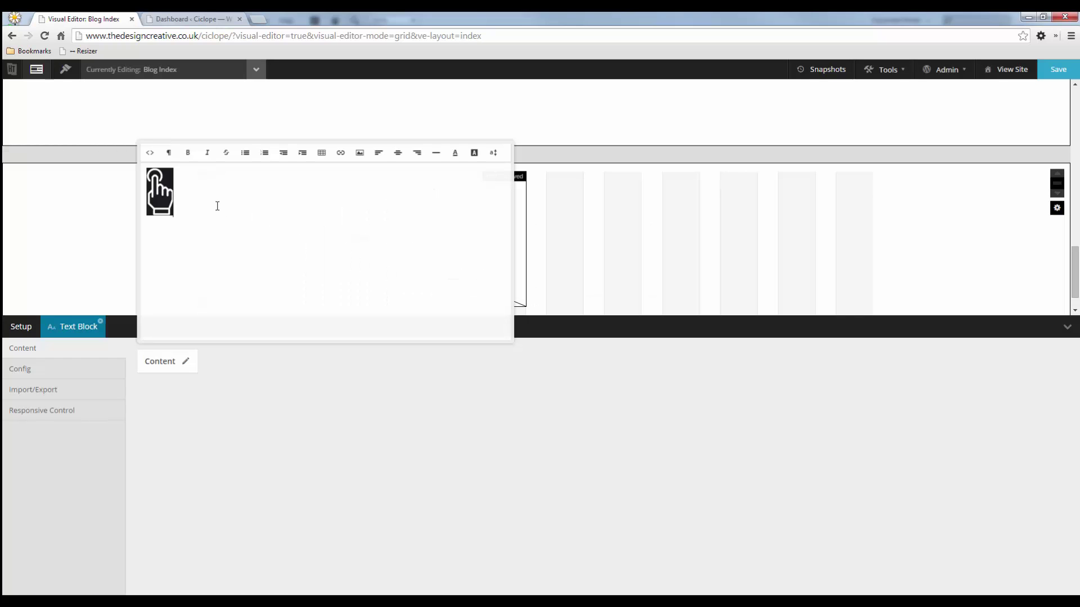
- Add the title "Interactive" beside the hand icon and format it as Header 3
left_click(194, 208)
type("Interac")
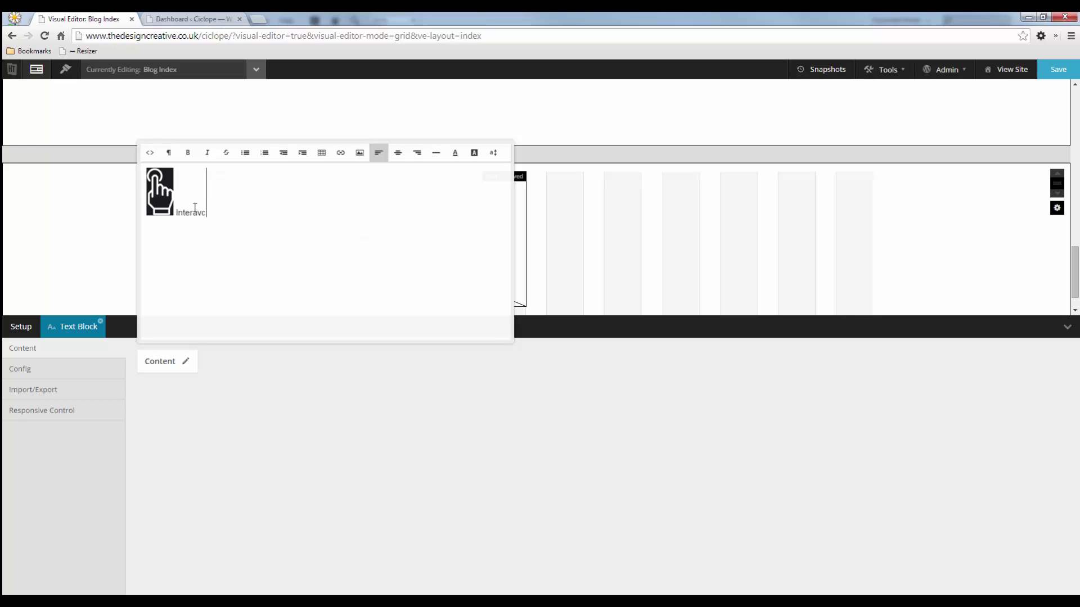
type("tive")
double_click(191, 214)
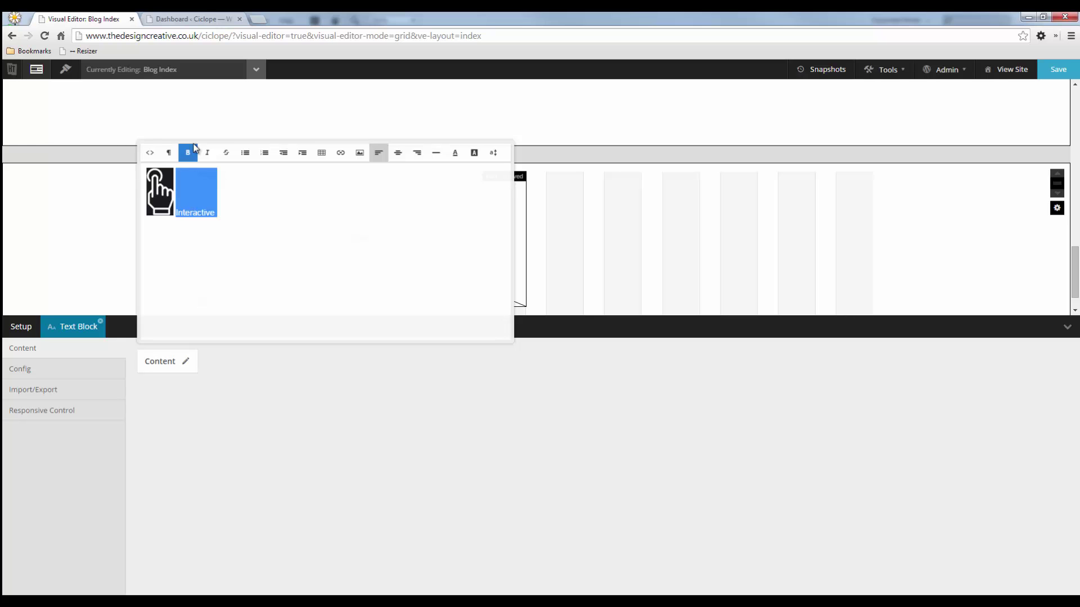
left_click(173, 159)
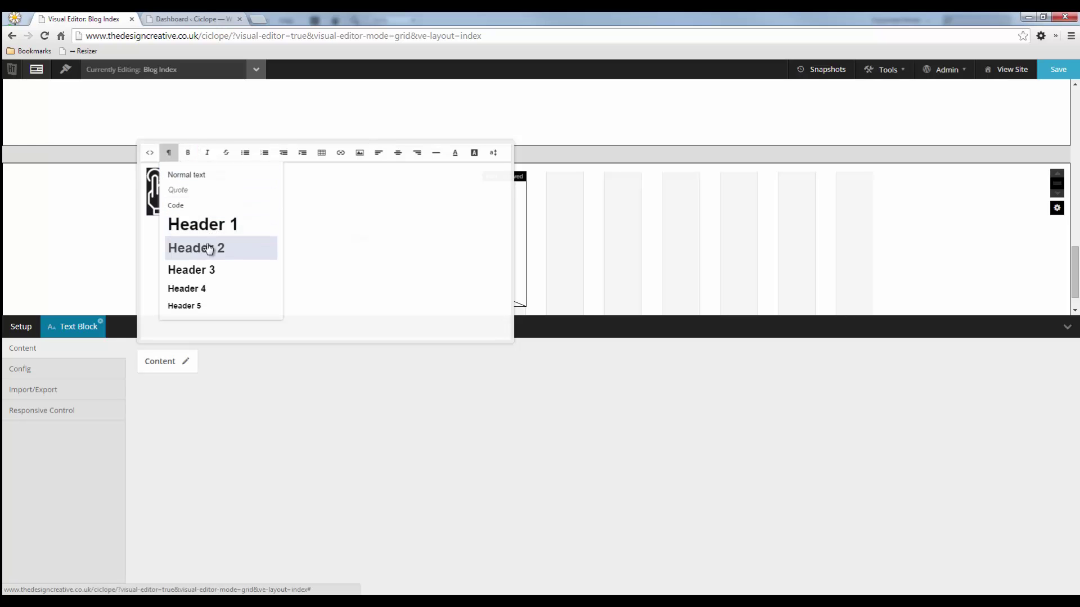
left_click(208, 268)
left_click(275, 209)
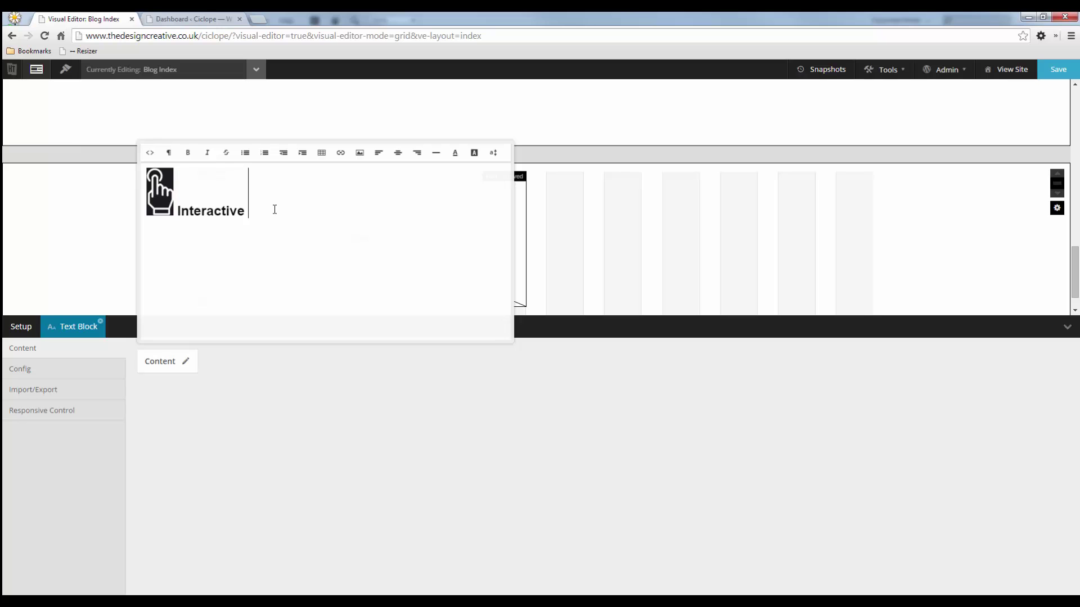
- Copy the Interactive paragraph from the Fireworks mockup, paste it below the heading in the browser's text editor and close the editor
key("alt+Tab")
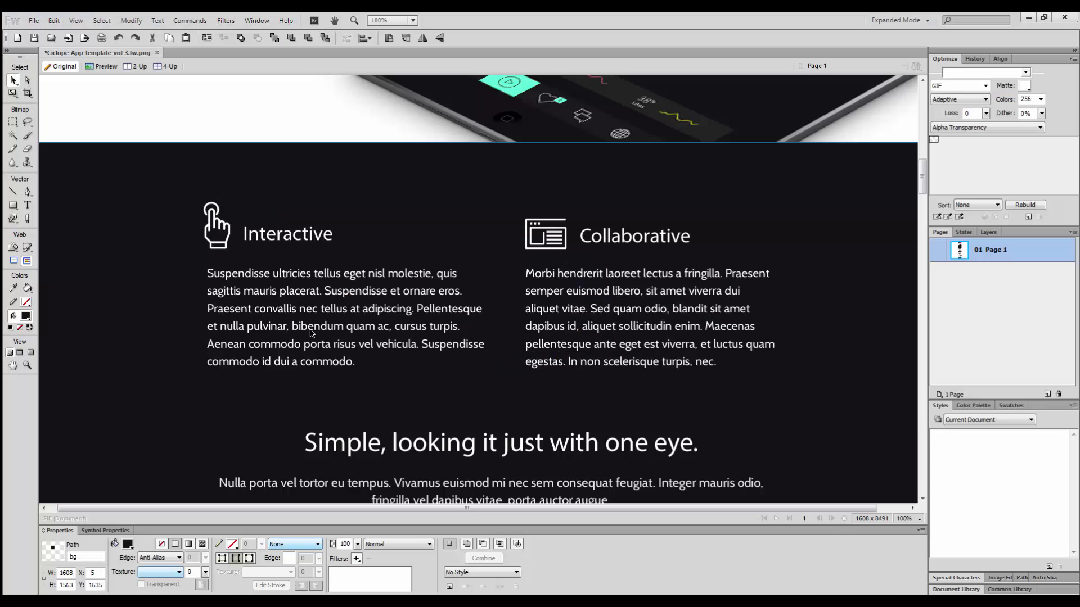
left_click(309, 332)
double_click(306, 315)
key("ctrl+c")
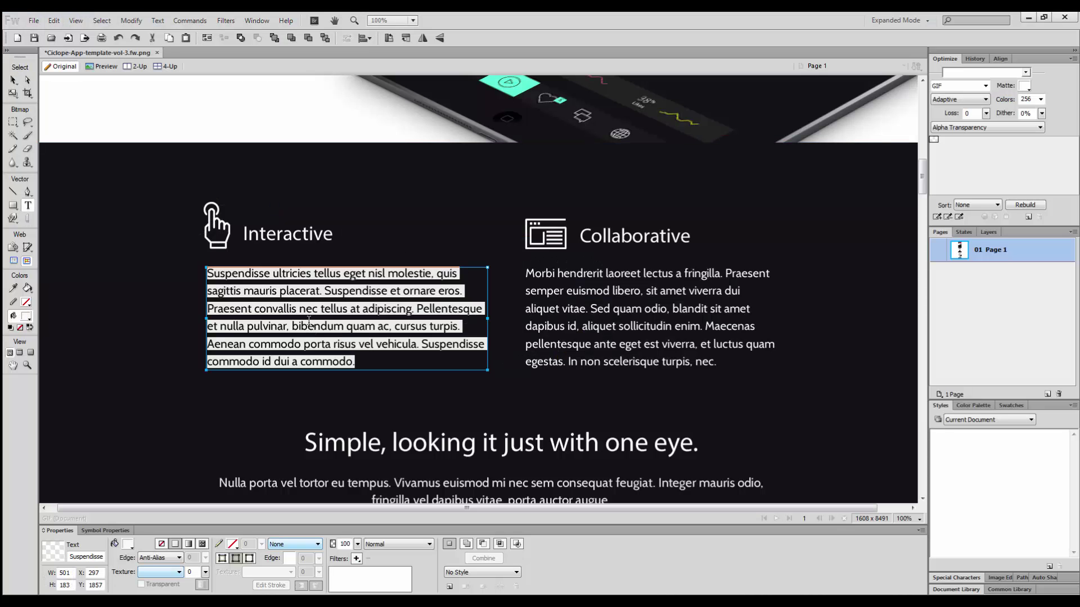
key("alt+Tab")
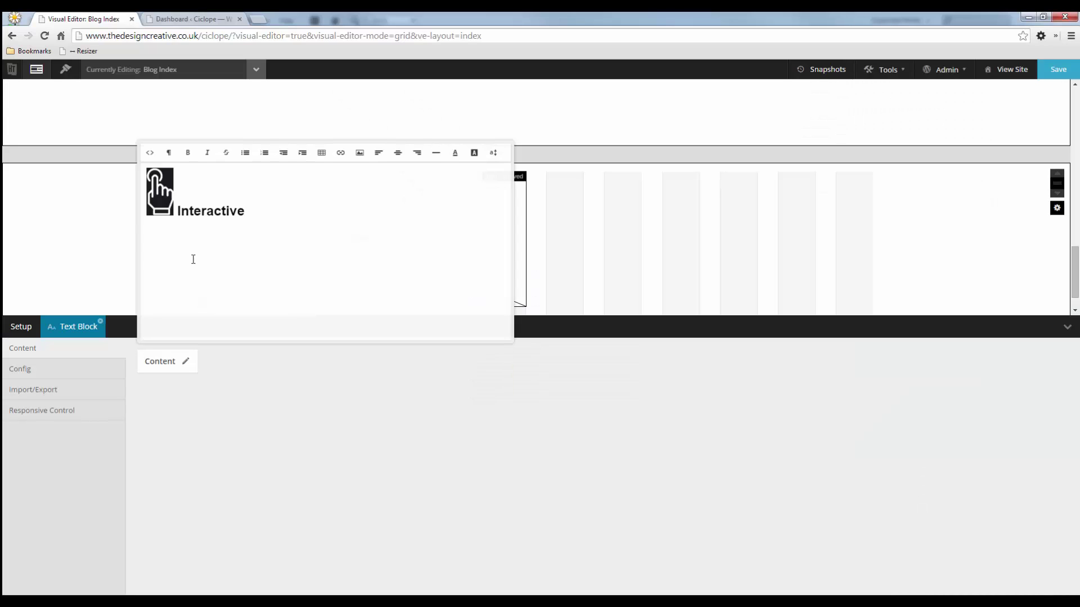
key("ctrl+v")
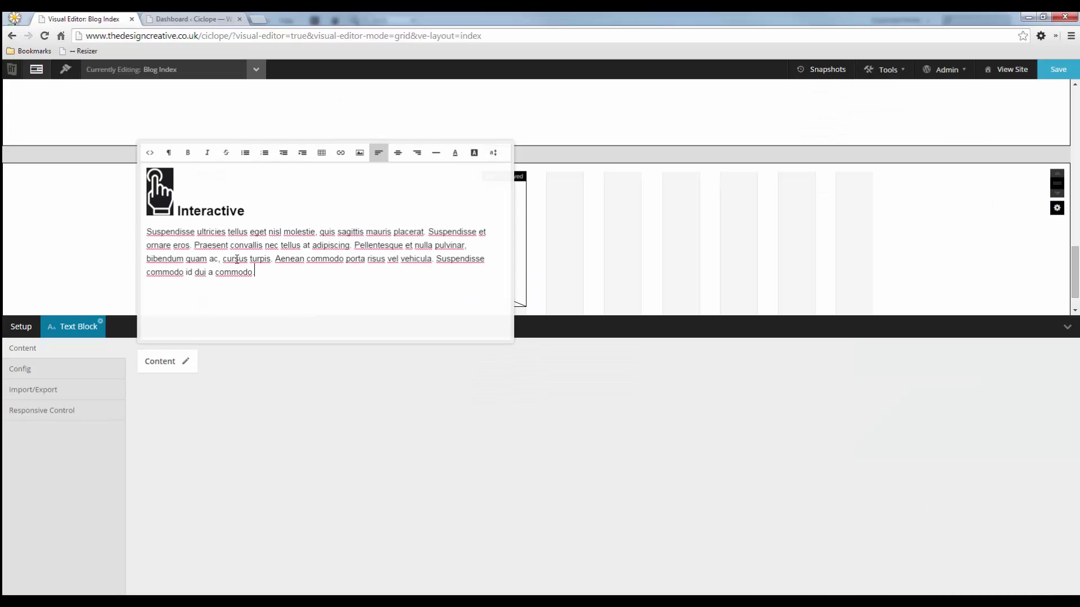
left_click(307, 399)
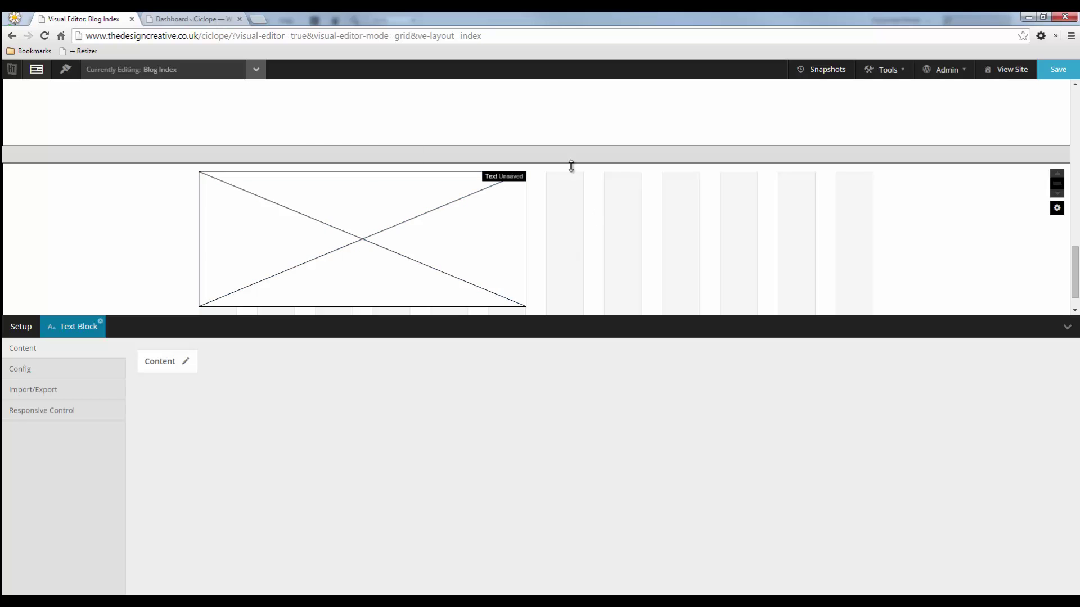
- Duplicate the Interactive text block and place the copy beside it in the wrapper's remaining six columns
right_click(399, 234)
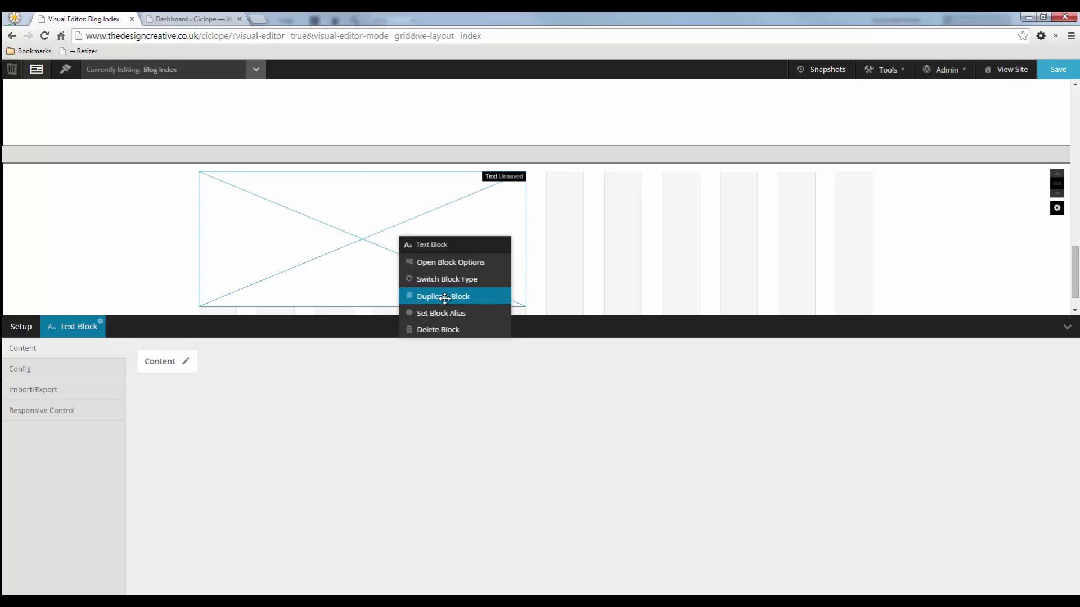
left_click(441, 298)
left_click_drag(465, 223, 743, 214)
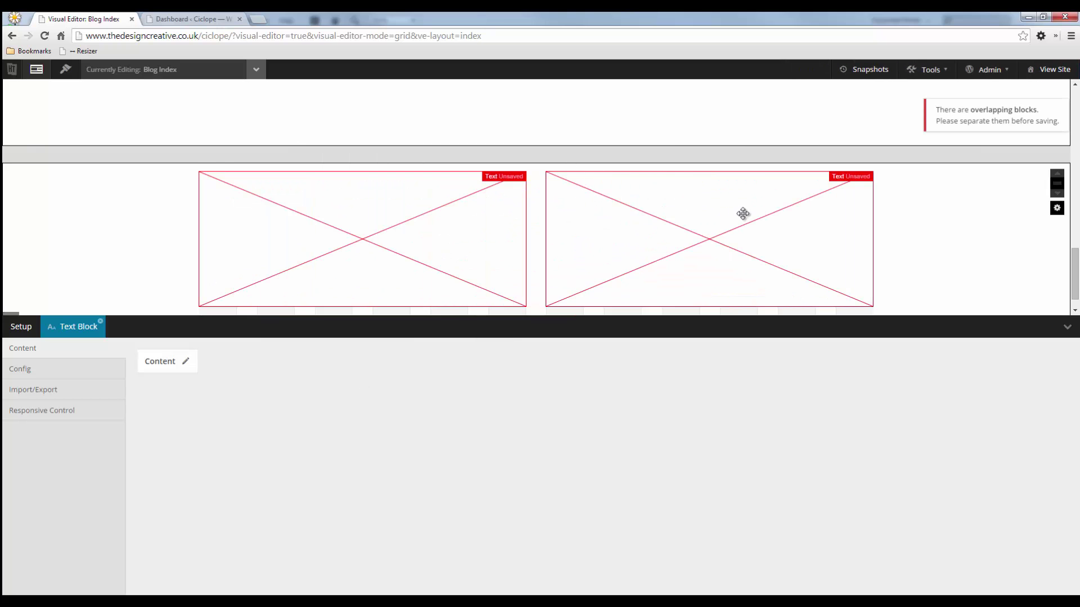
- Replace the hand icon in the duplicated text block's content with the icons_r2_c9 image
right_click(641, 222)
left_click(669, 252)
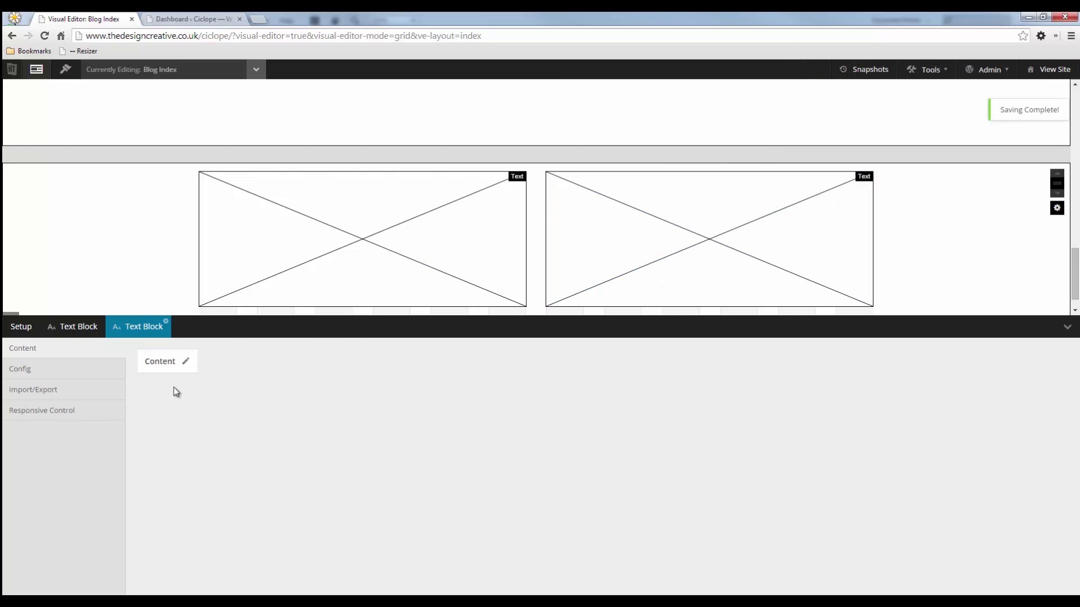
left_click(185, 362)
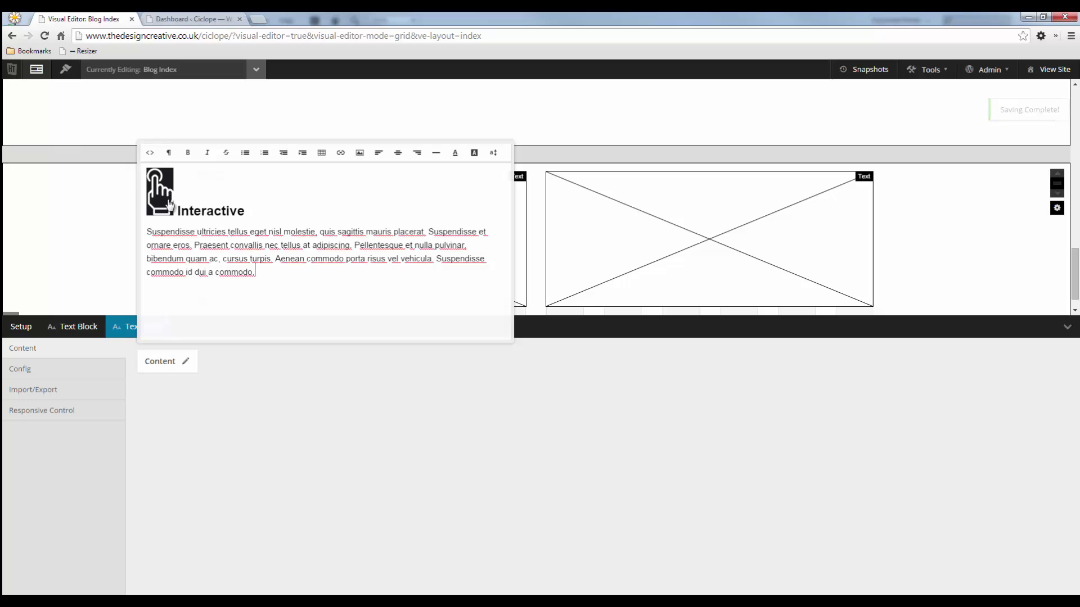
left_click(167, 197)
left_click(164, 196)
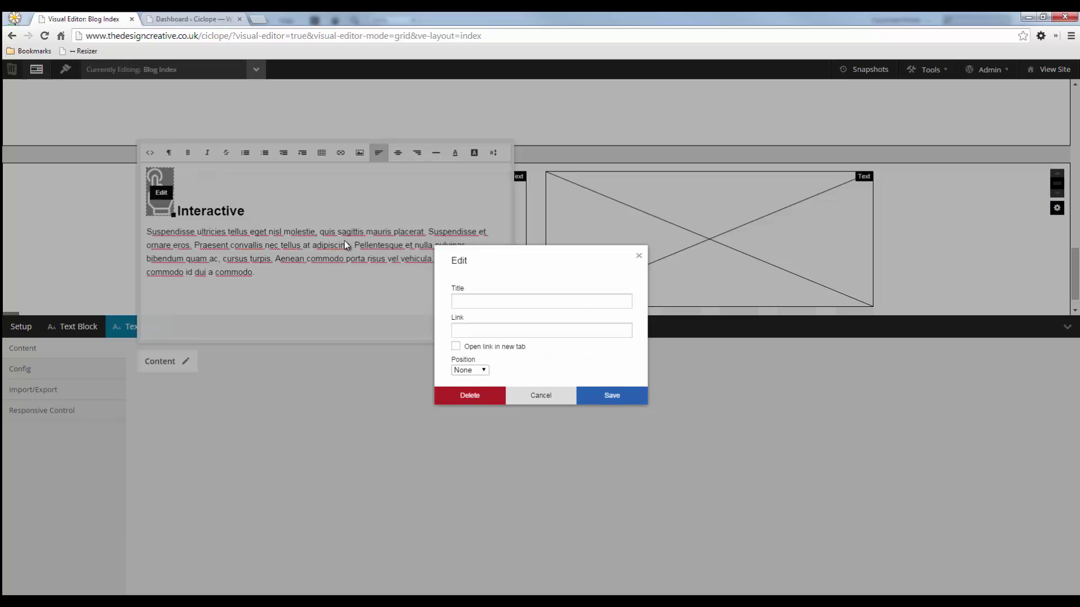
left_click(481, 396)
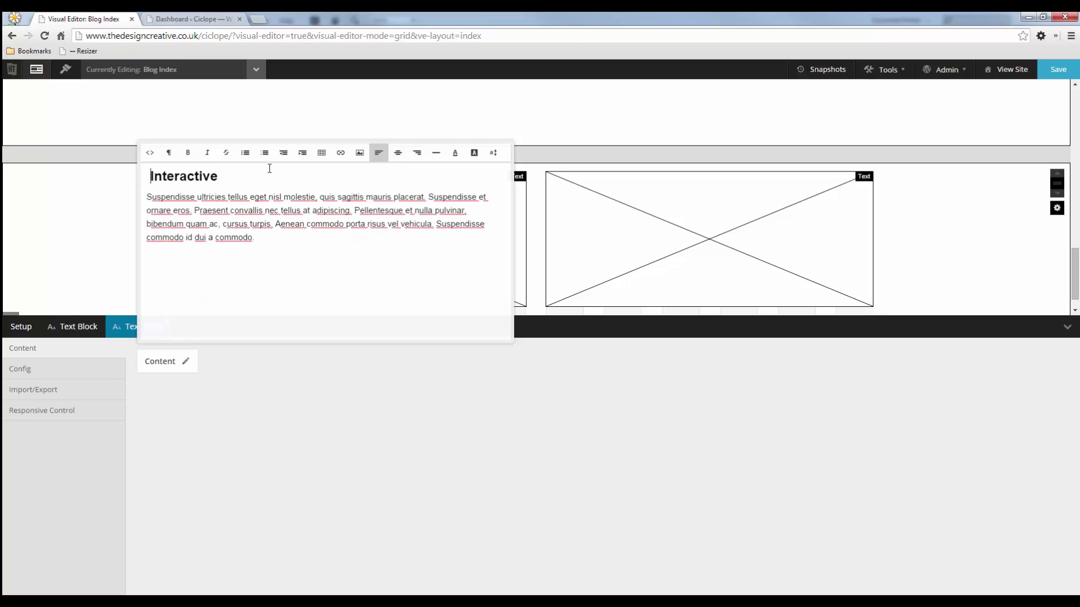
left_click(360, 153)
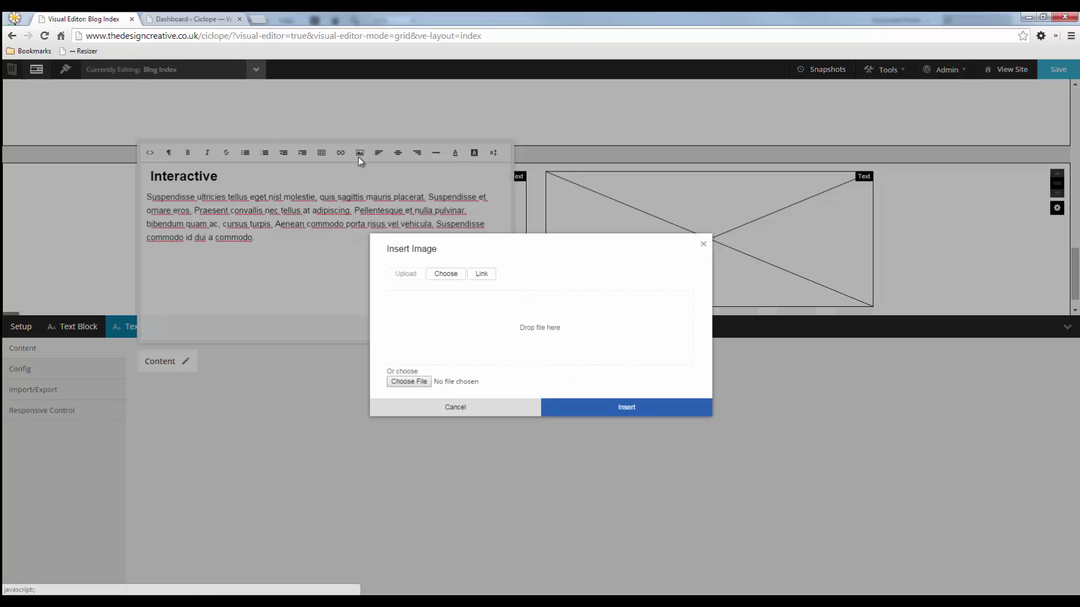
left_click(409, 382)
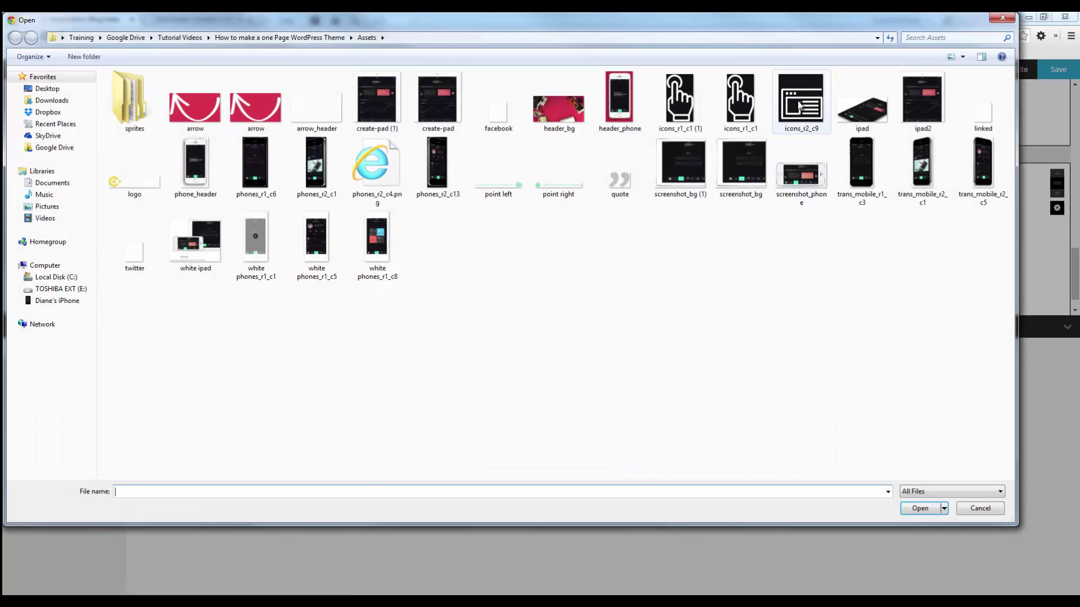
double_click(799, 106)
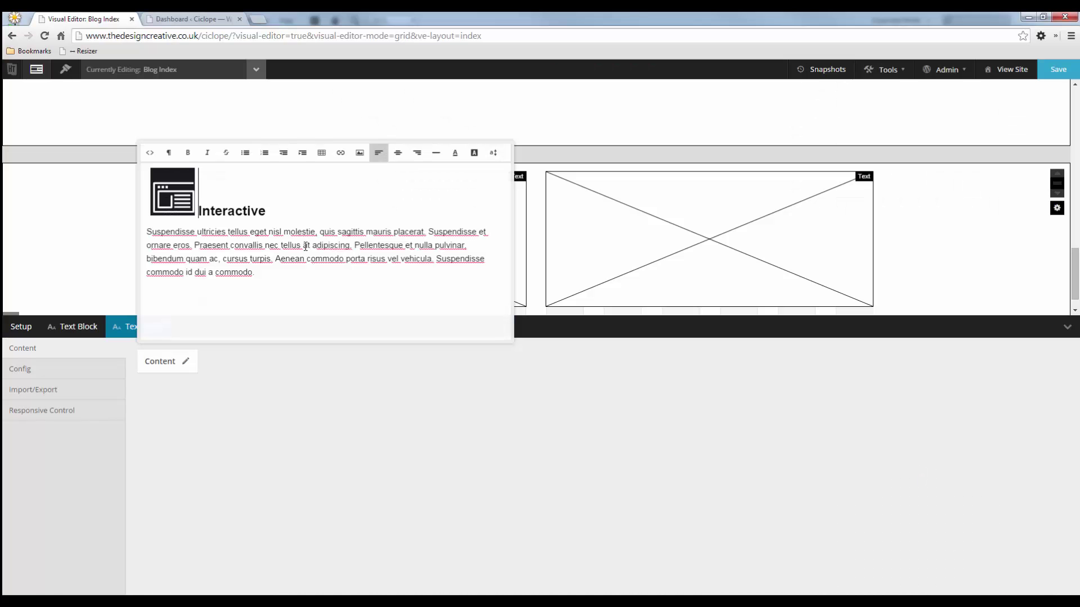
- Change the duplicated block's heading to "Collaborative", checking it against the Fireworks mockup, and close the content editor
double_click(224, 209)
type("Colo")
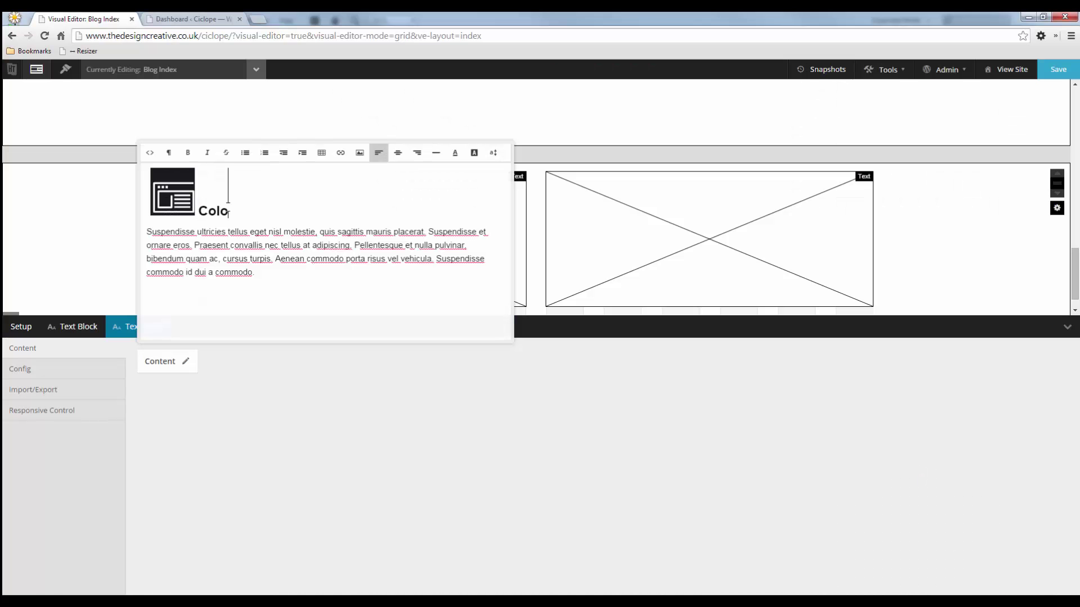
key("BackSpace")
type("lobar")
key("alt+Tab")
key("alt+Tab")
key("BackSpace")
key("BackSpace")
type("orative")
key("alt+Tab")
key("alt+Tab")
left_click(232, 208)
key("BackSpace")
type("a")
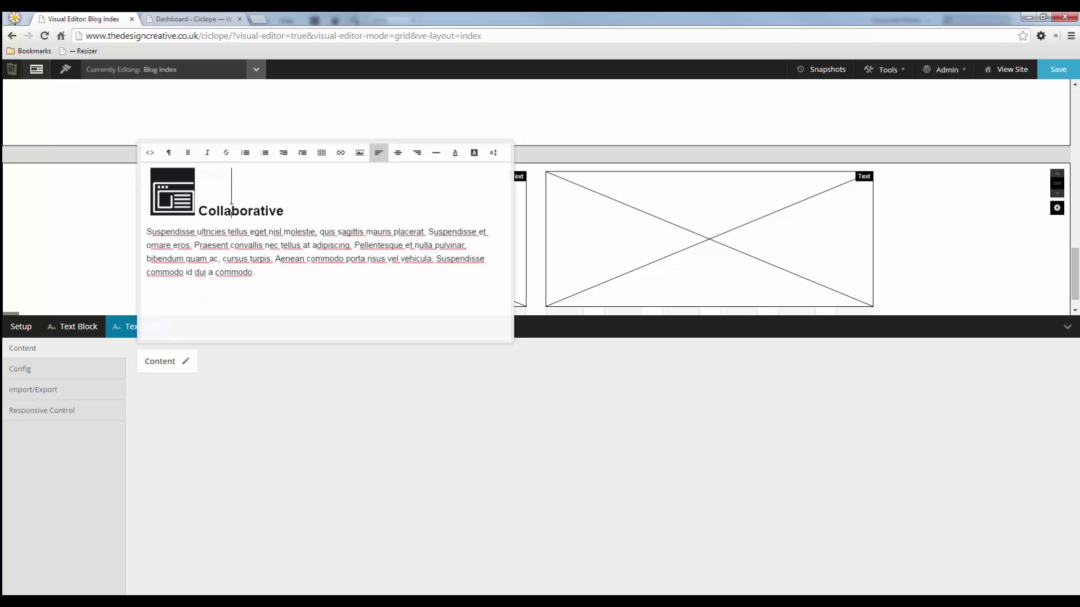
key("alt+Tab")
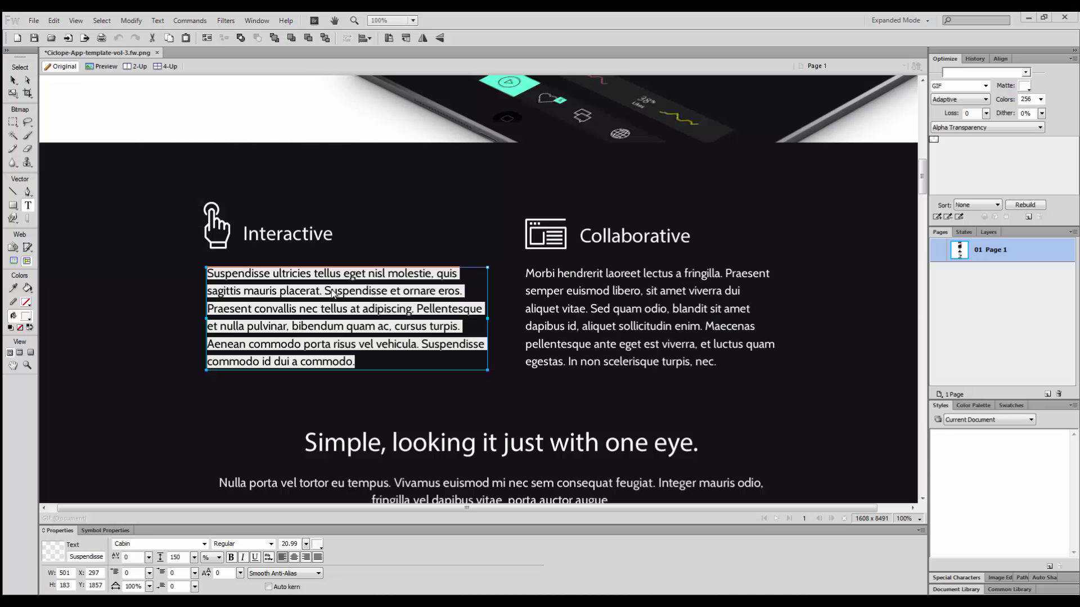
key("alt+Tab")
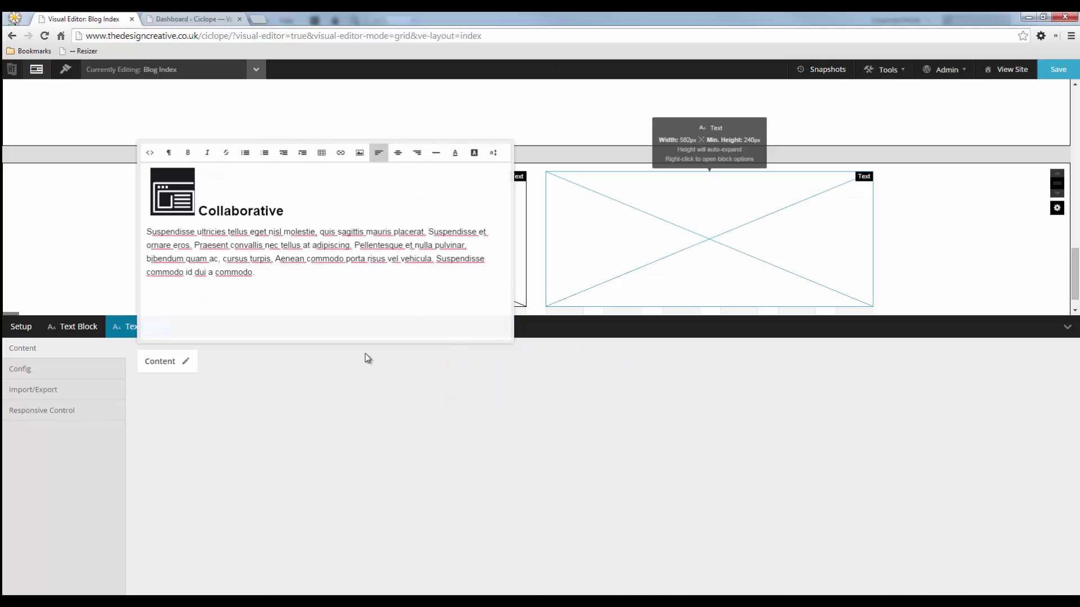
left_click(805, 250)
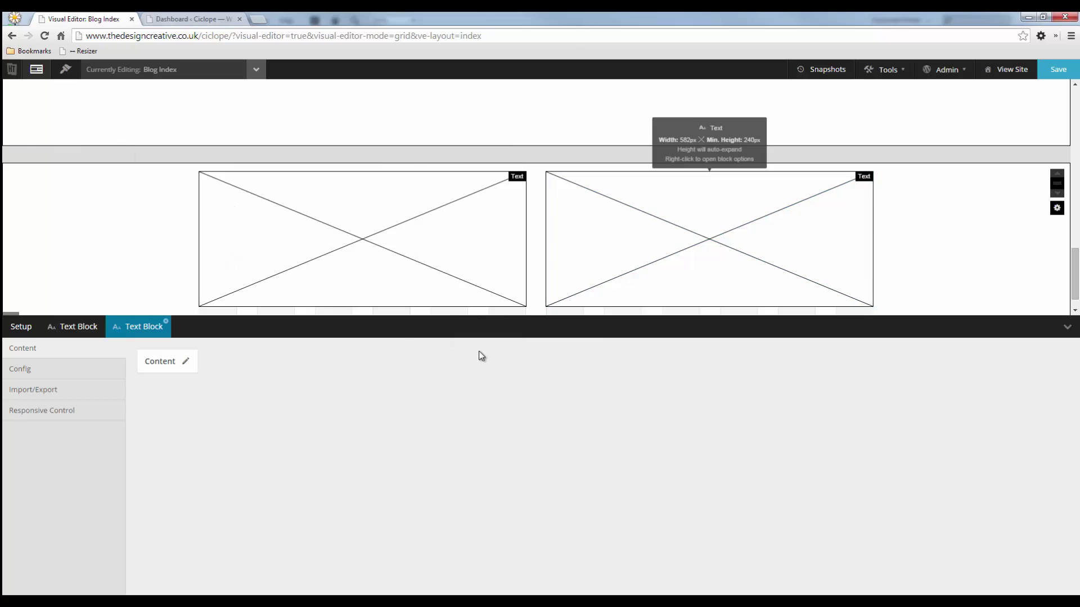
- Set the Interactive text block's alias to "features-collob"
right_click(342, 244)
left_click(386, 325)
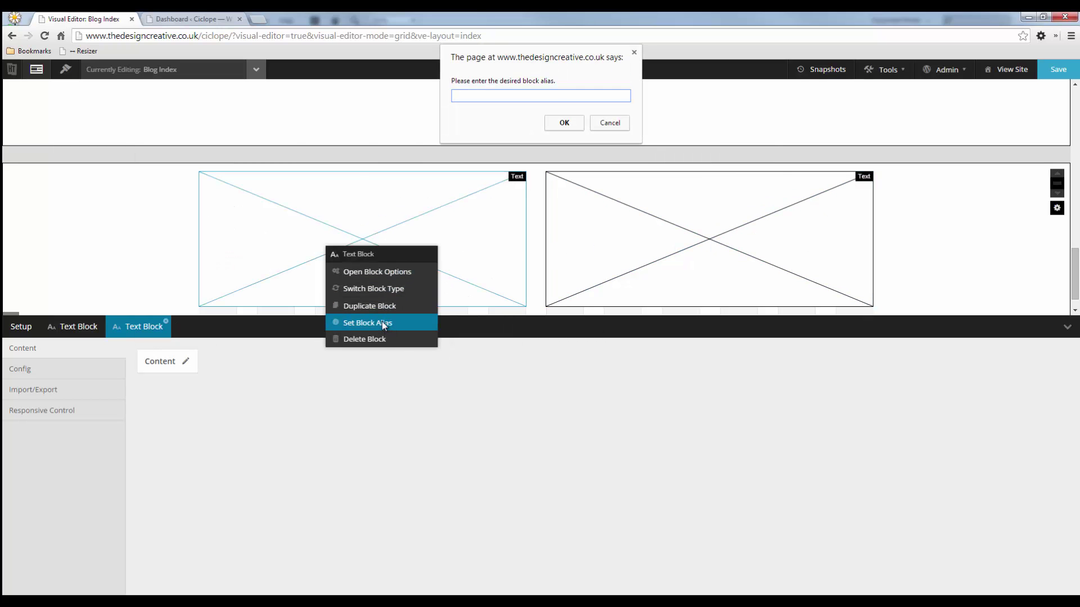
type("features-collob")
key("Return")
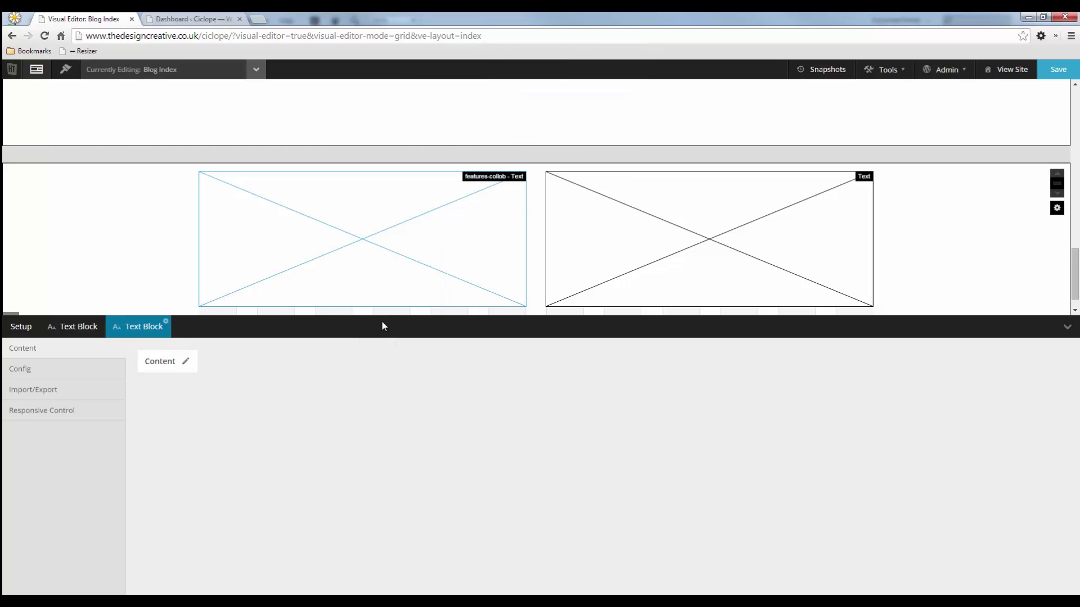
- Set the Collaborative text block's alias to "features-collab"
right_click(690, 242)
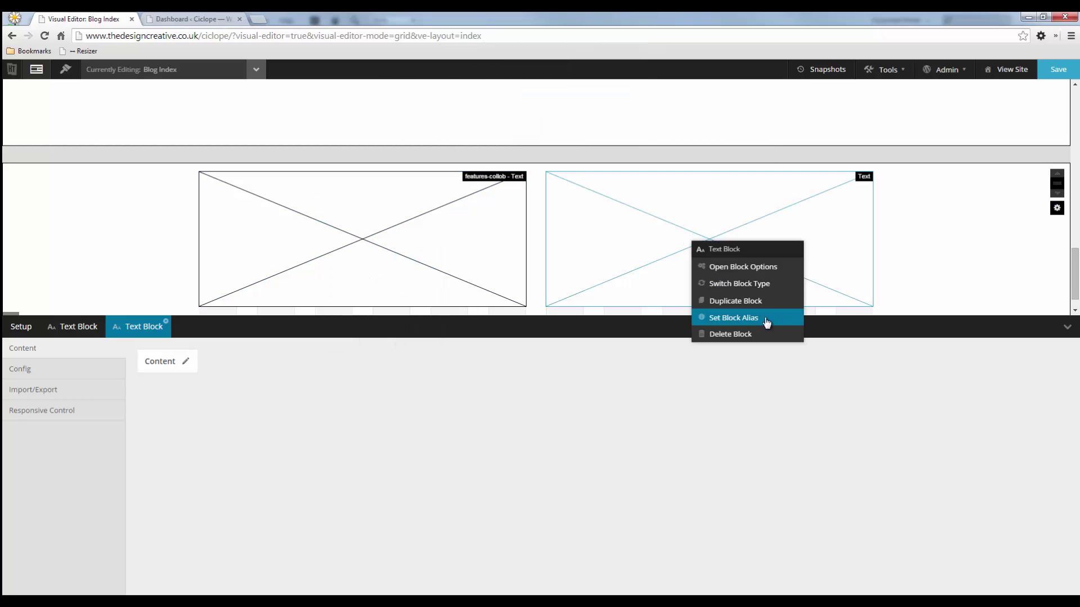
left_click(765, 318)
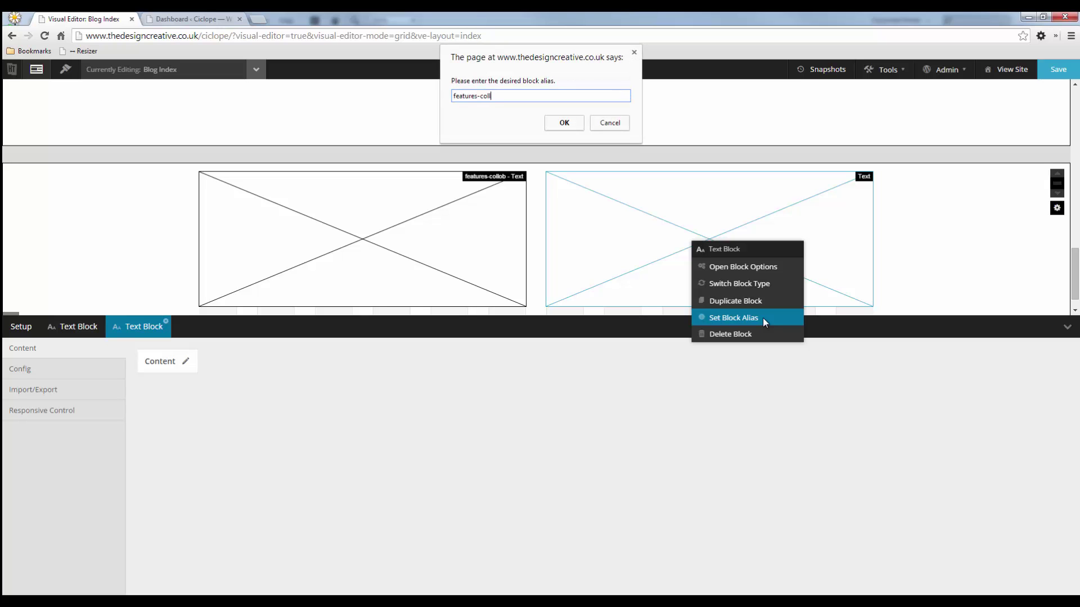
key("Return")
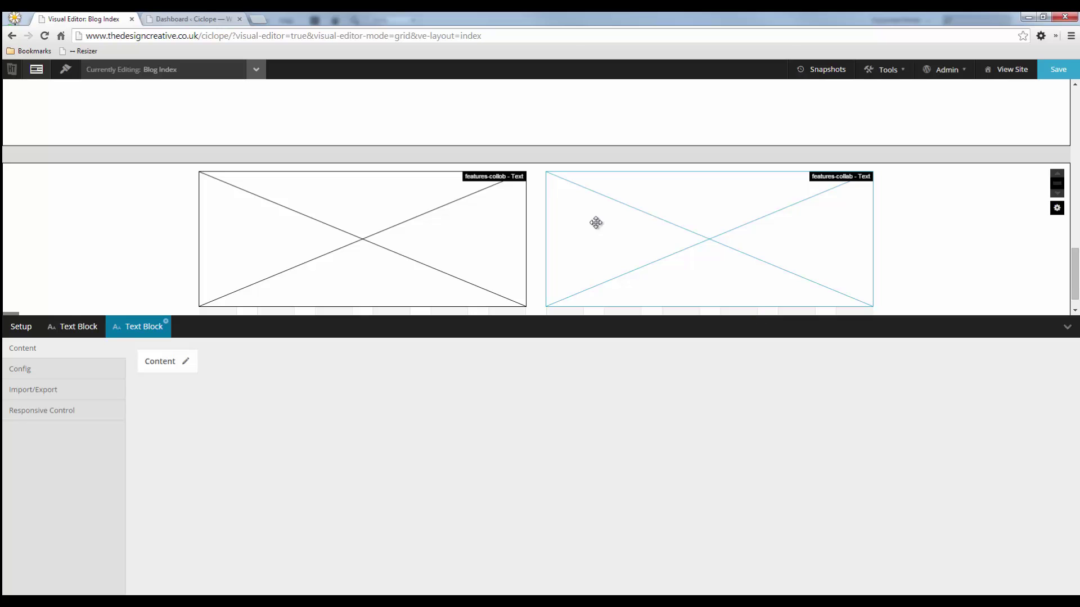
- Set the Interactive text block's alias to "features-interactive" and save the layout
right_click(387, 266)
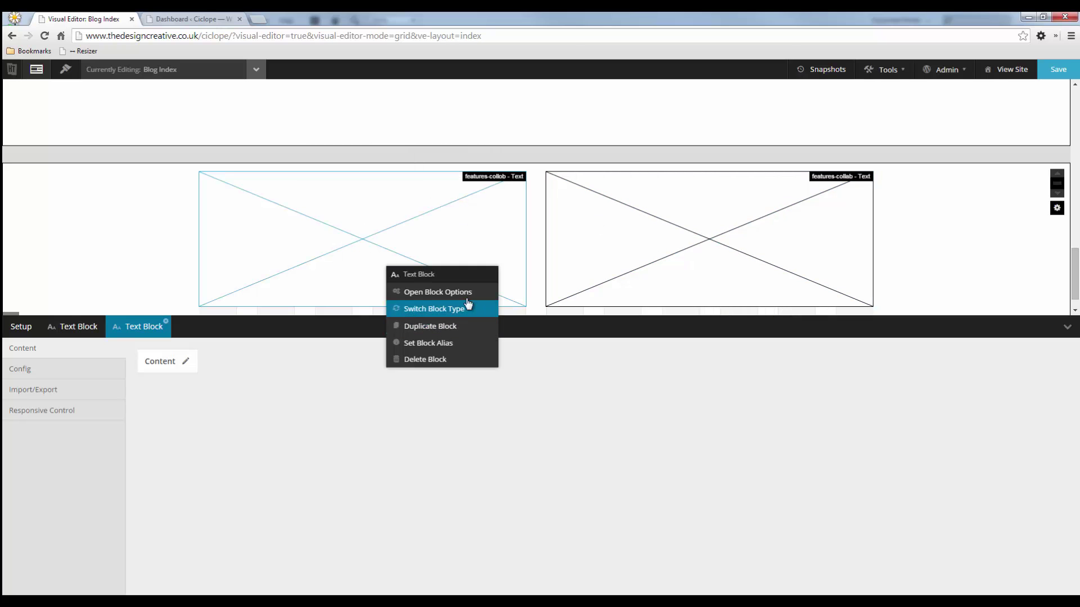
left_click(441, 350)
type("features-intera")
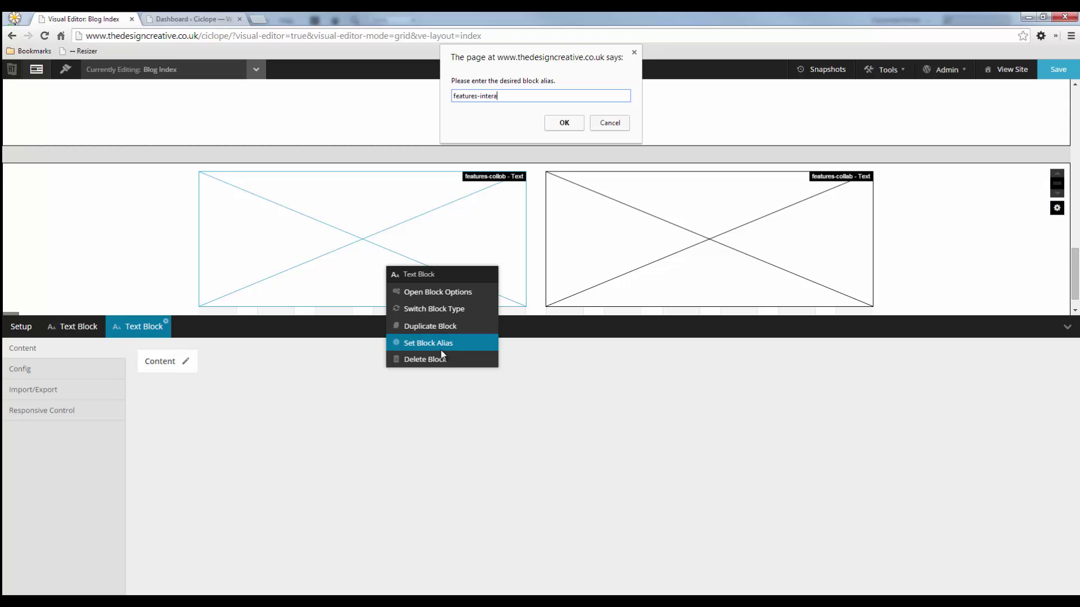
type("ctive")
key("Return")
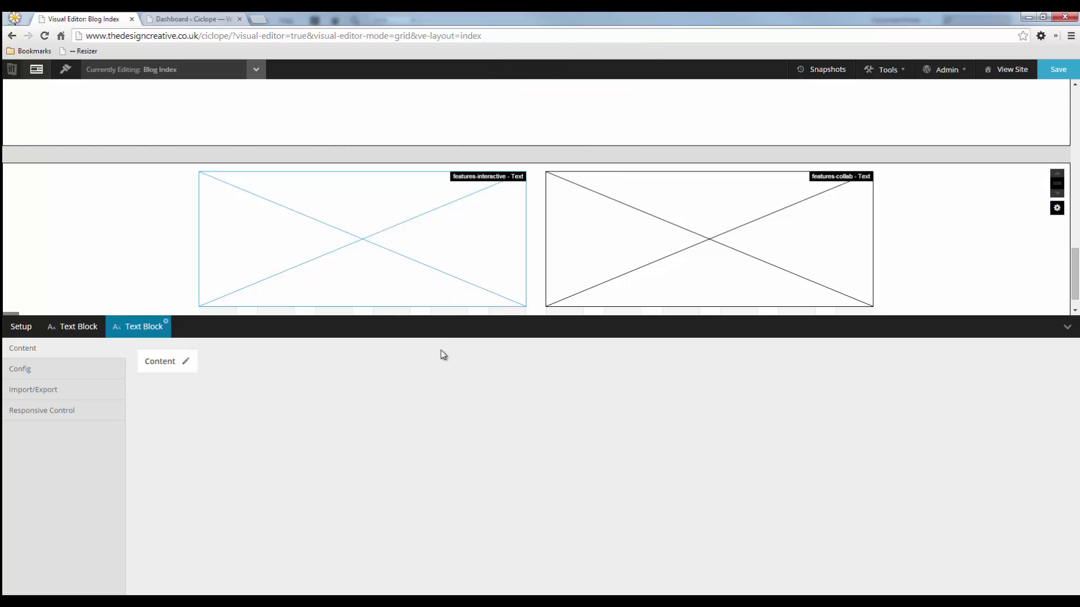
left_click(1055, 69)
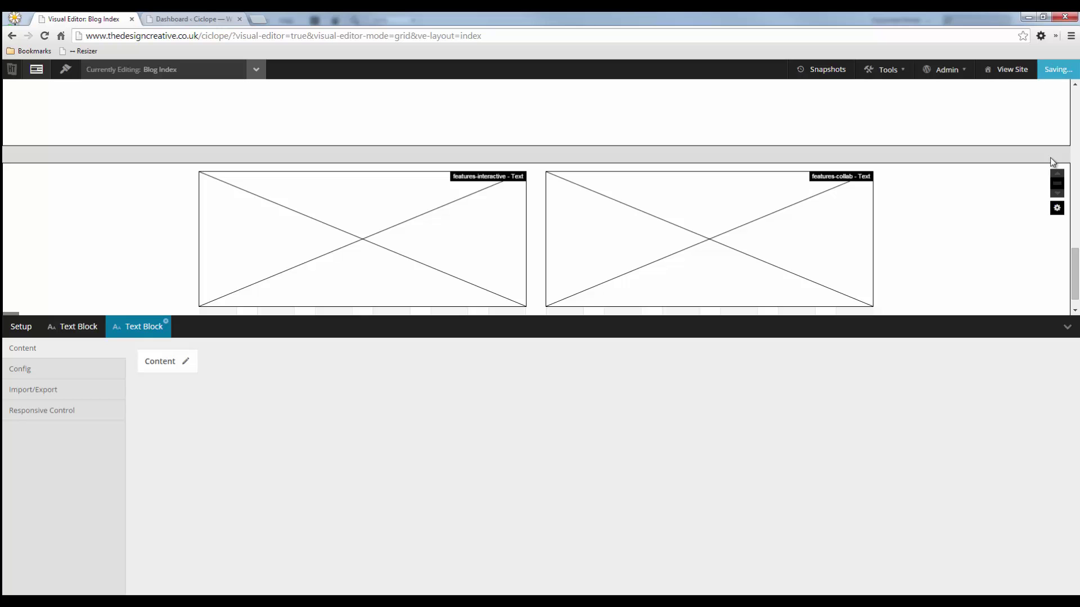
- Switch to the Fireworks mockup and examine the dark features section and the content above and below it
key("alt+Tab")
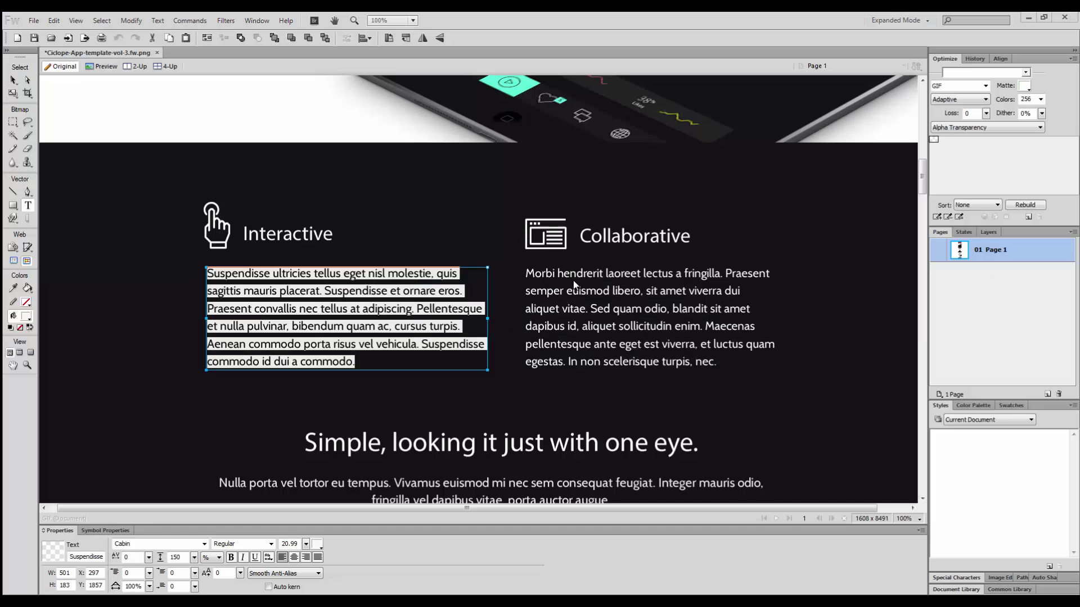
left_click(514, 365)
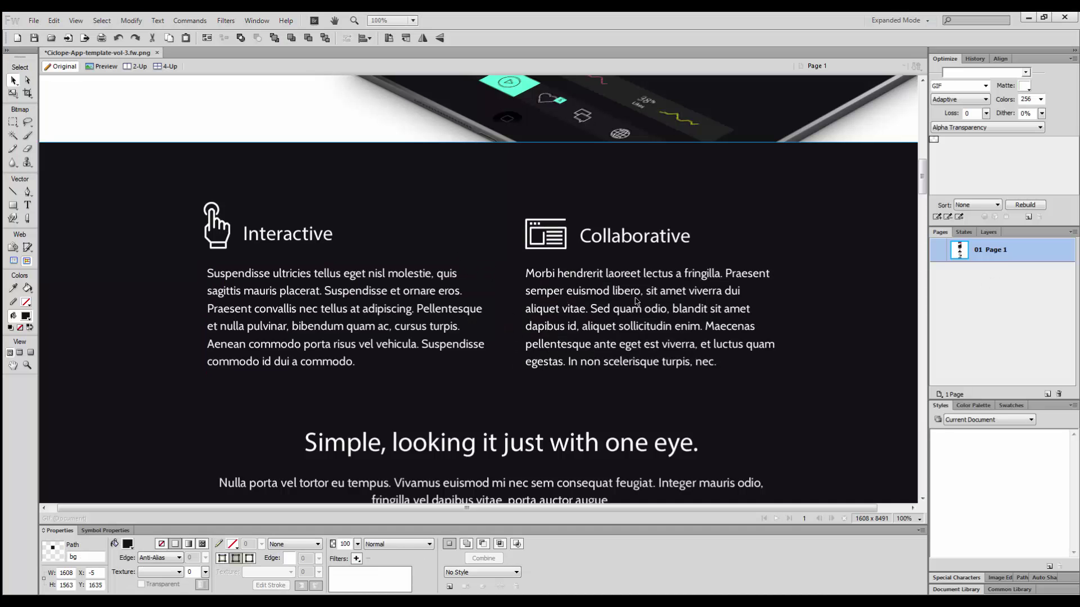
scroll(506, 258, "down", 3)
scroll(504, 258, "down", 1)
scroll(455, 253, "up", 5)
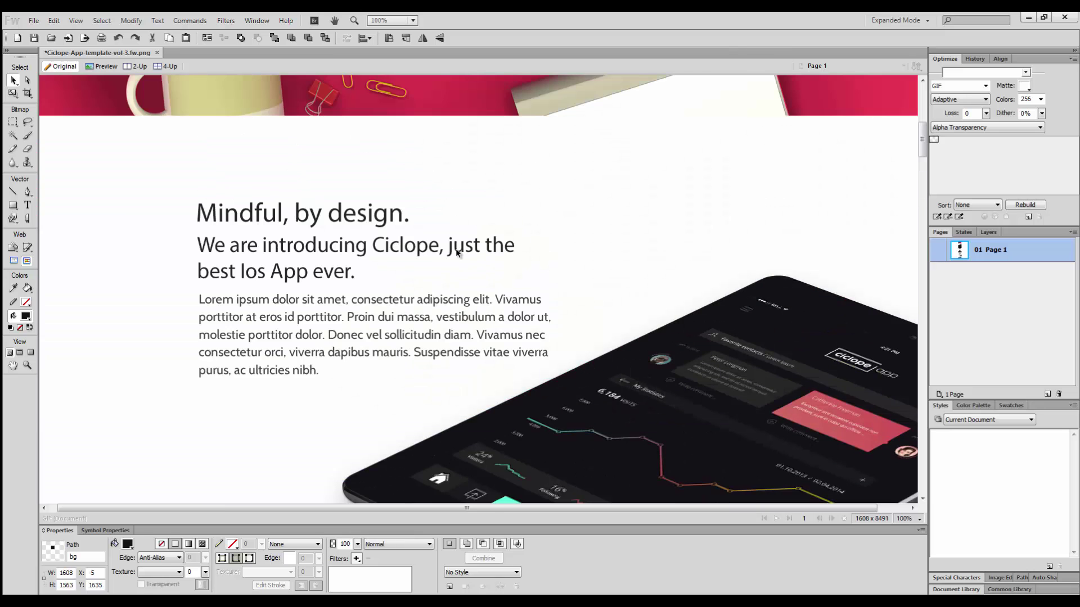
scroll(455, 254, "down", 4)
scroll(456, 254, "up", 1)
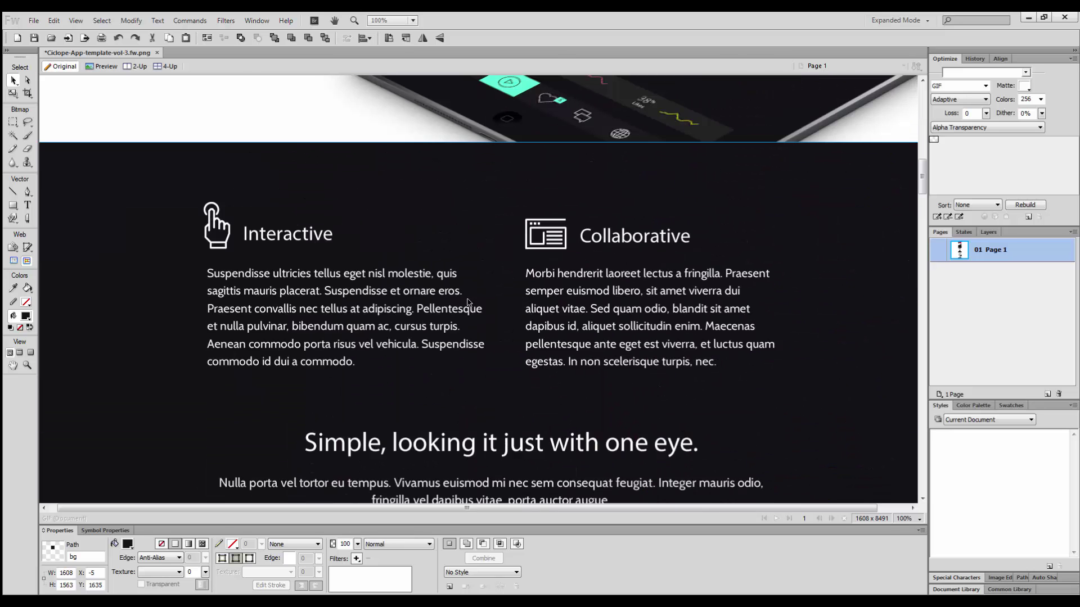
- Switch back to the browser, view the live Ciclope site and examine the new Interactive and Collaborative blocks
key("alt+Tab")
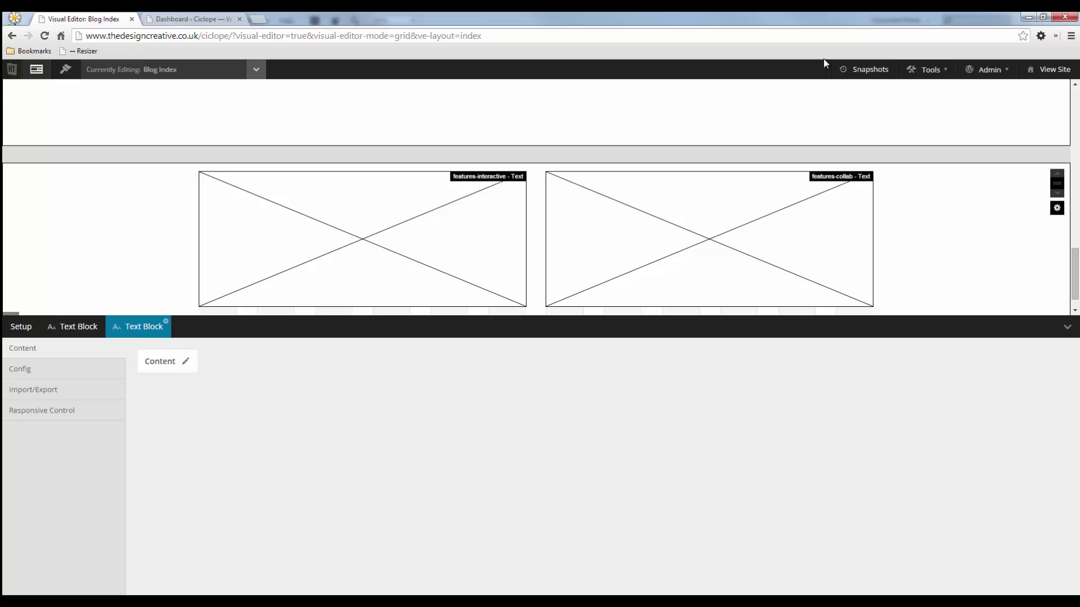
left_click(1050, 69)
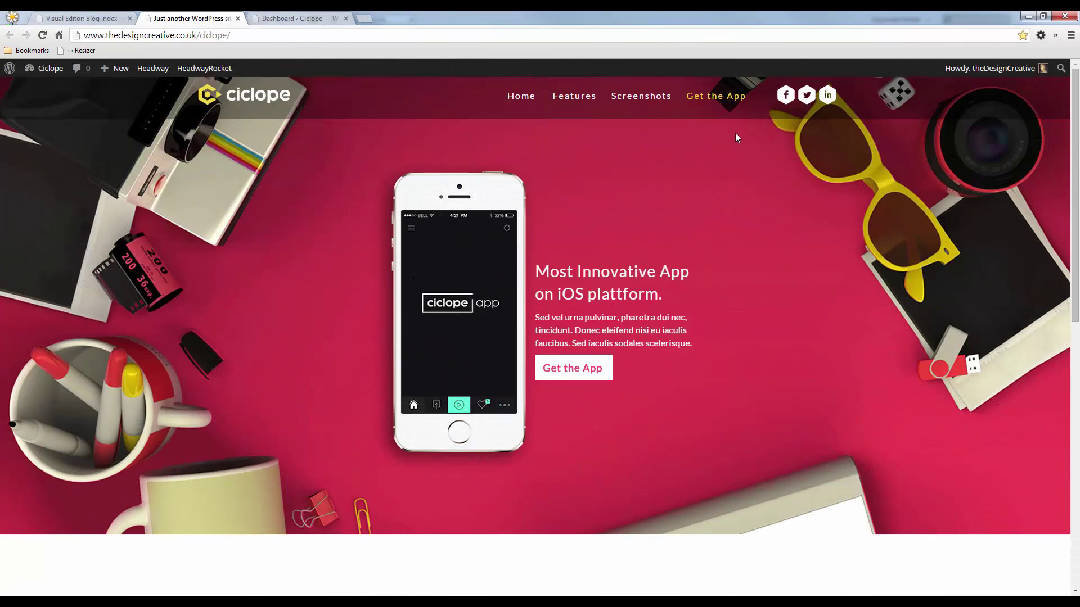
scroll(677, 161, "down", 6)
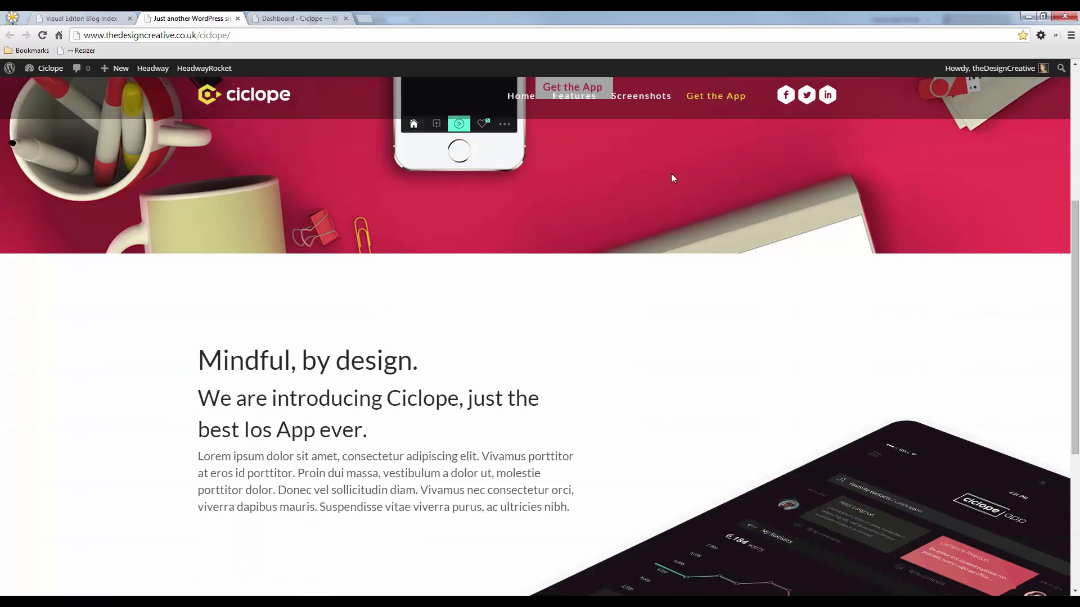
scroll(631, 195, "down", 3)
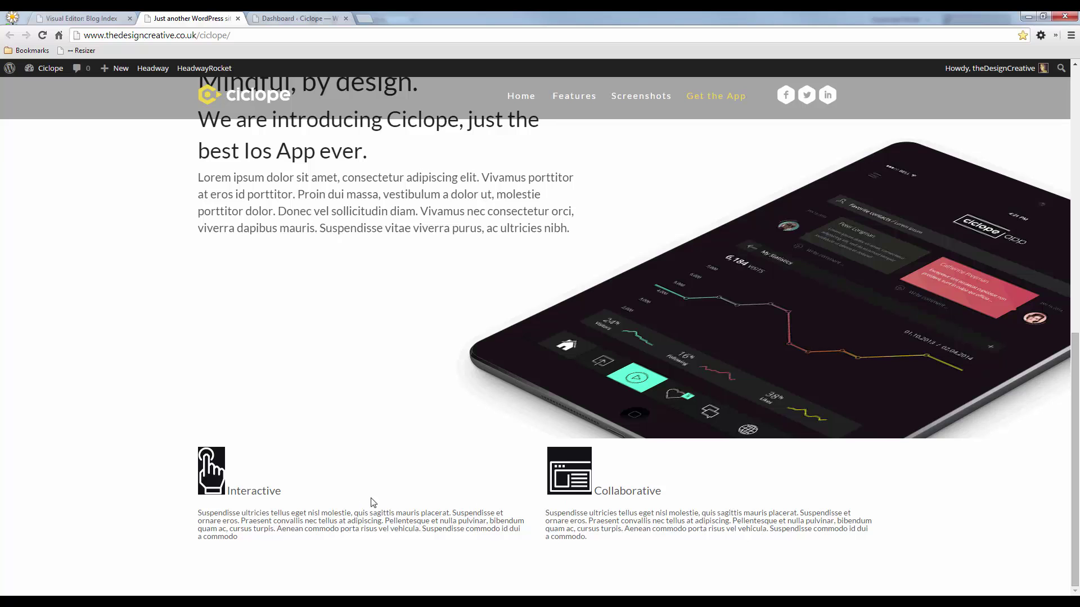
scroll(514, 343, "up", 10)
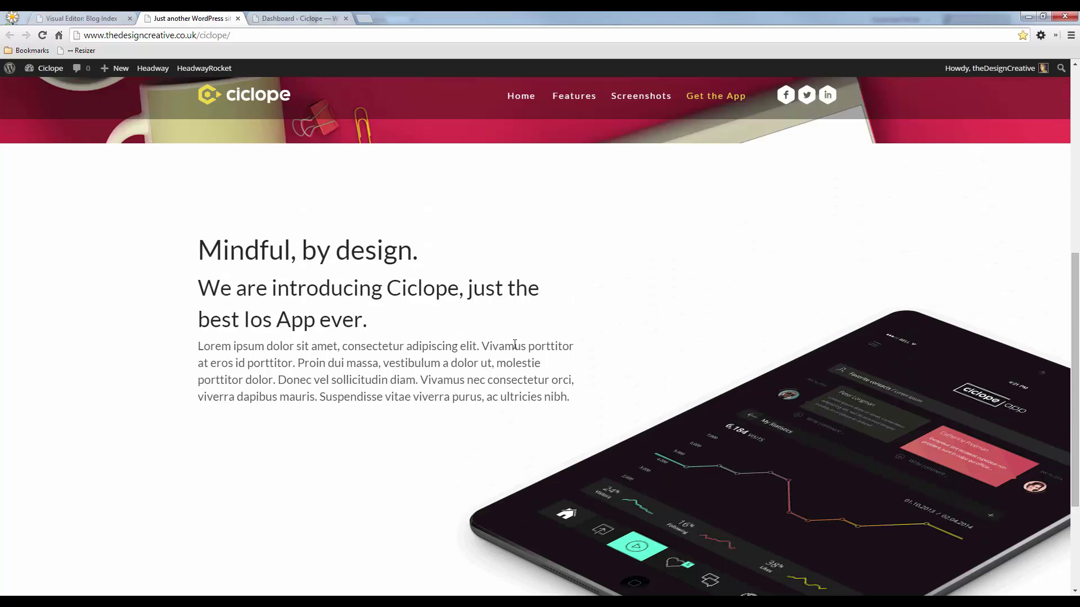
- Reopen the Headway Visual Editor in Grid mode from the live site and close all other browser tabs, discarding their unsaved changes
mouse_move(151, 80)
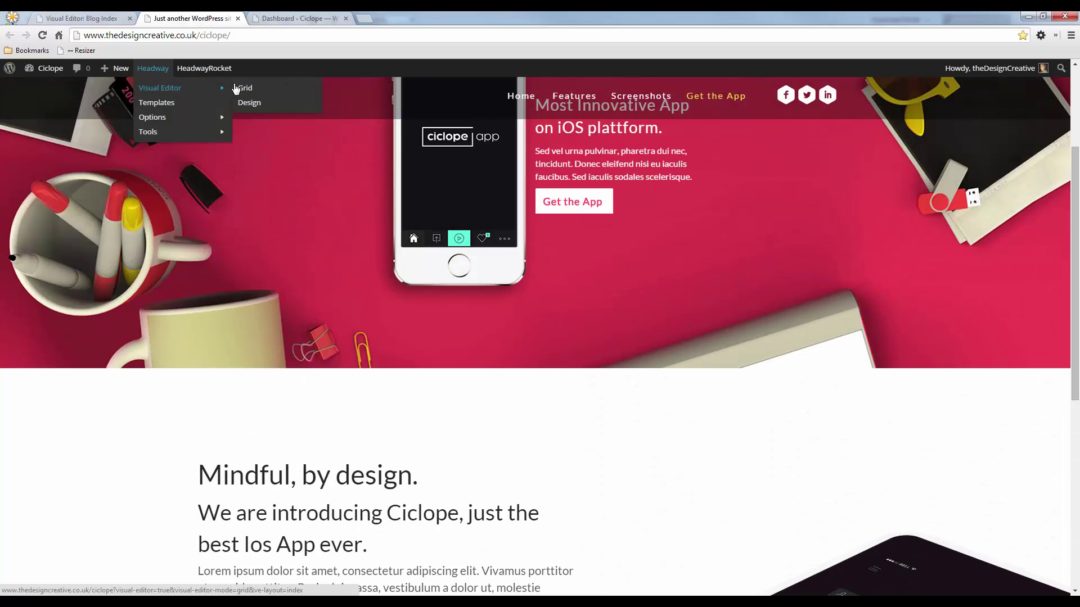
left_click(242, 87)
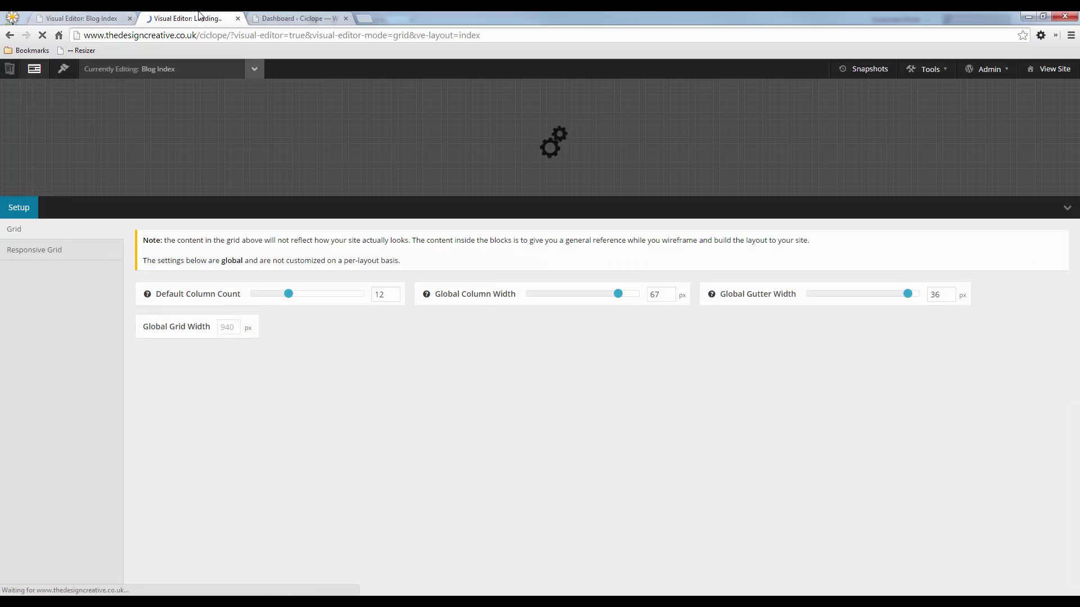
right_click(199, 17)
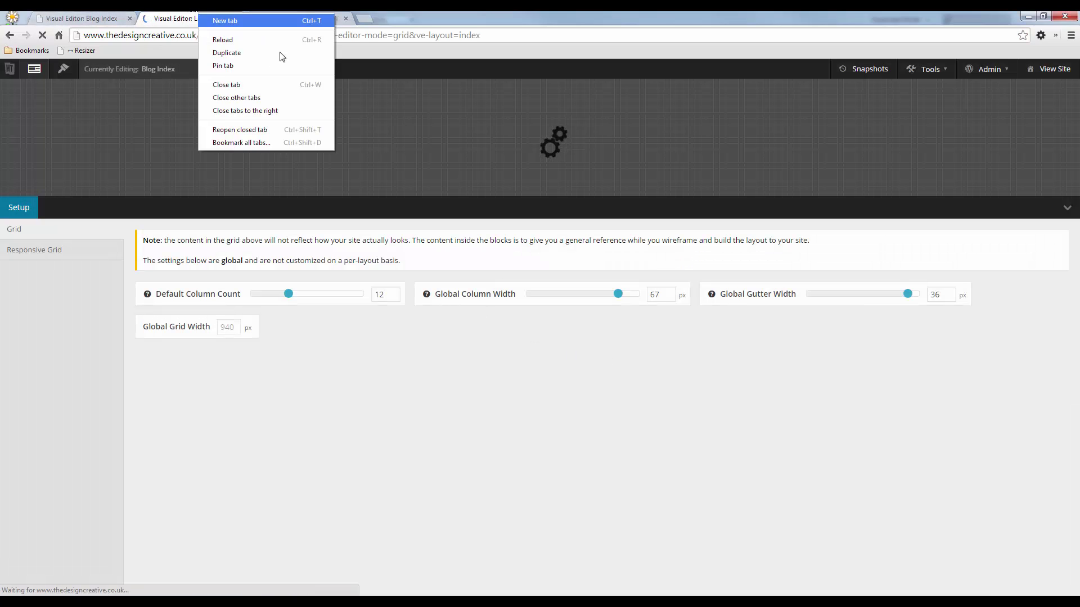
left_click(256, 98)
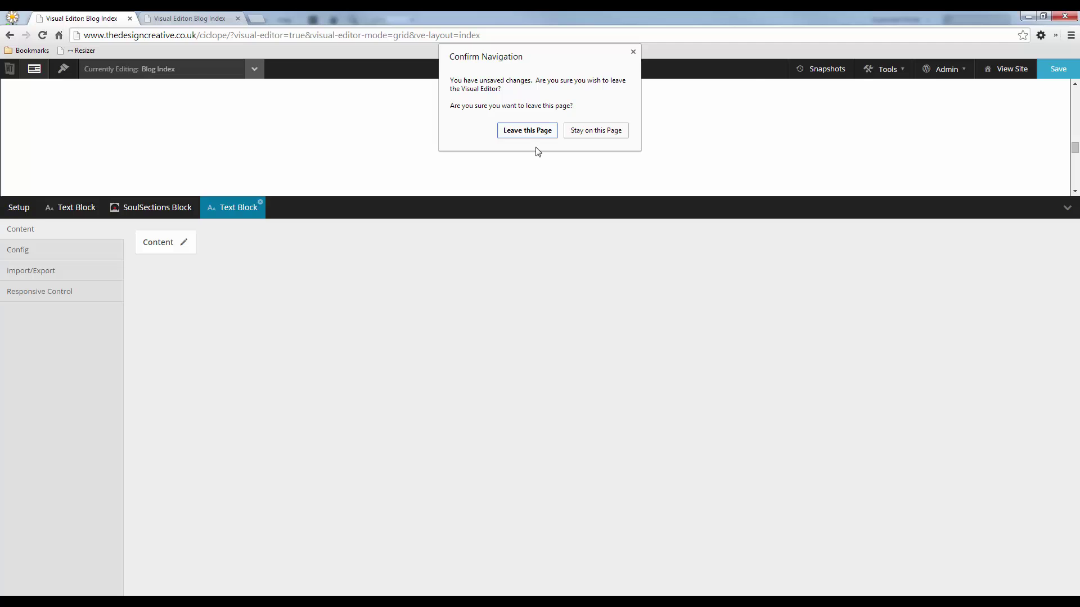
left_click(529, 134)
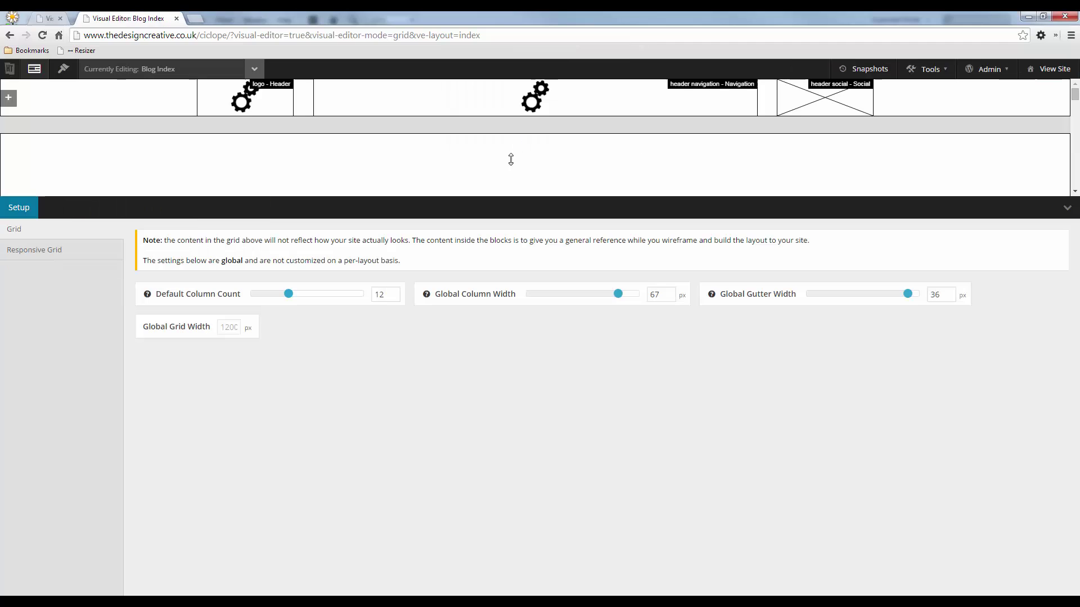
- Collapse the options area and extend the features wrapper downward to make room beneath its two text blocks
left_click(1067, 208)
scroll(556, 295, "down", 8)
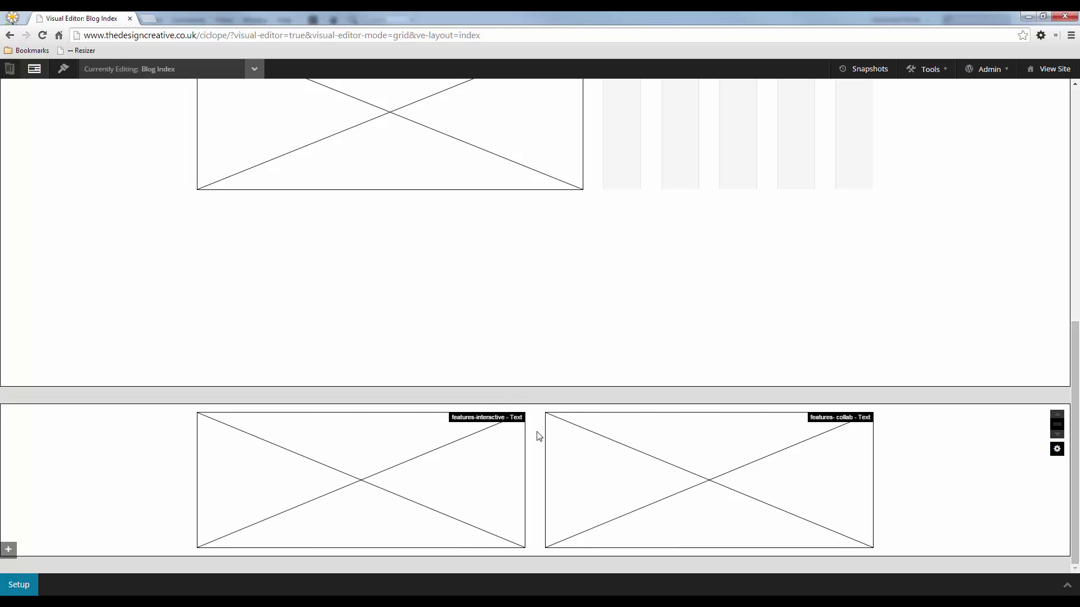
left_click_drag(536, 557, 558, 579)
scroll(562, 312, "down", 1)
scroll(560, 489, "down", 1)
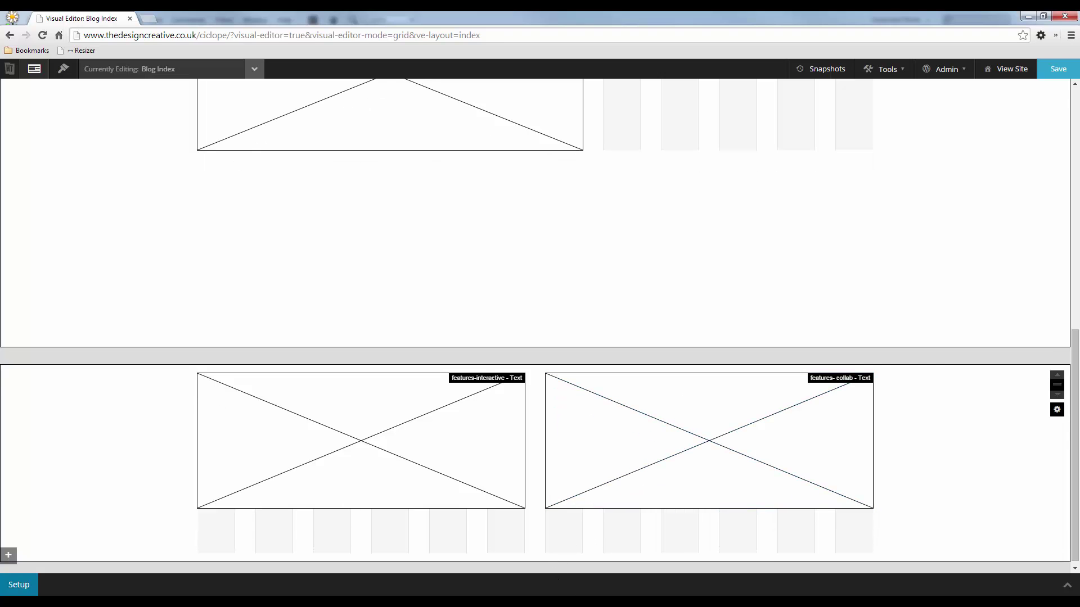
- Shorten both features text blocks to about 85 px minimum height and add a full-width Text block beneath them
left_click_drag(483, 508, 487, 419)
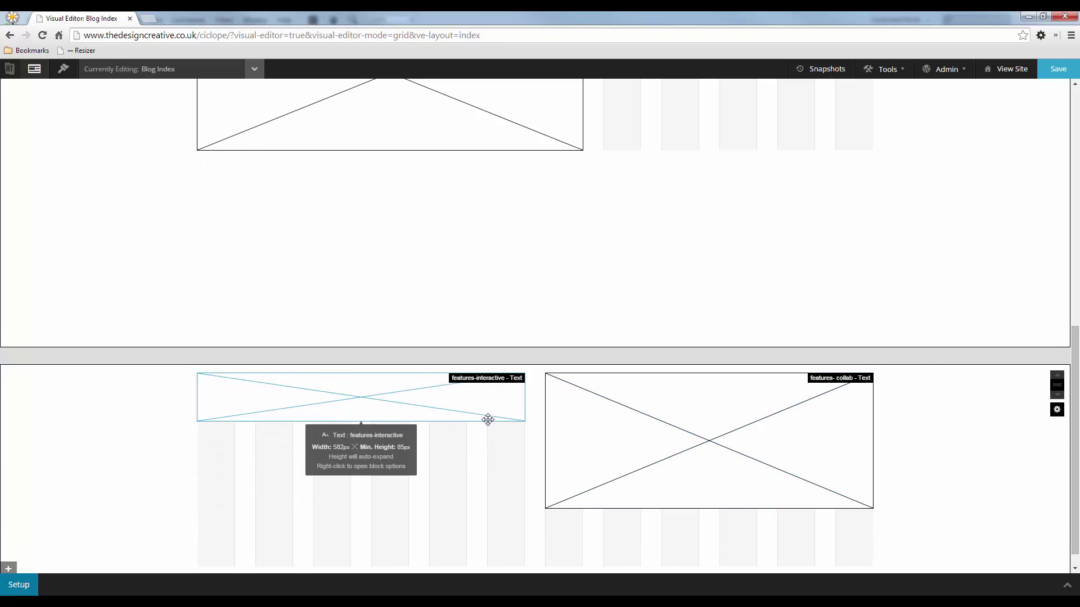
left_click_drag(620, 508, 612, 420)
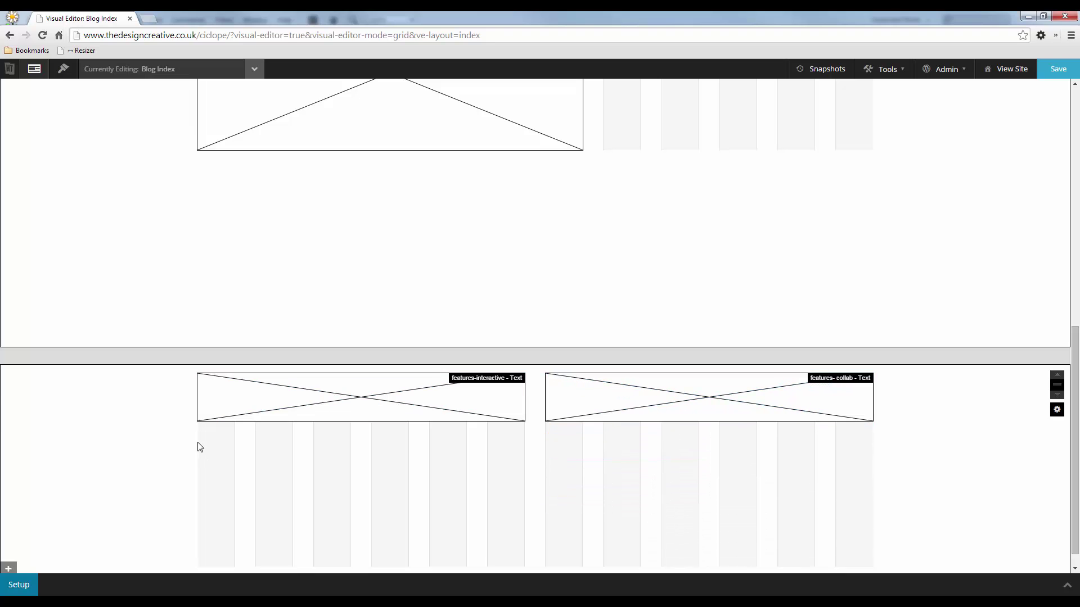
left_click_drag(201, 444, 881, 497)
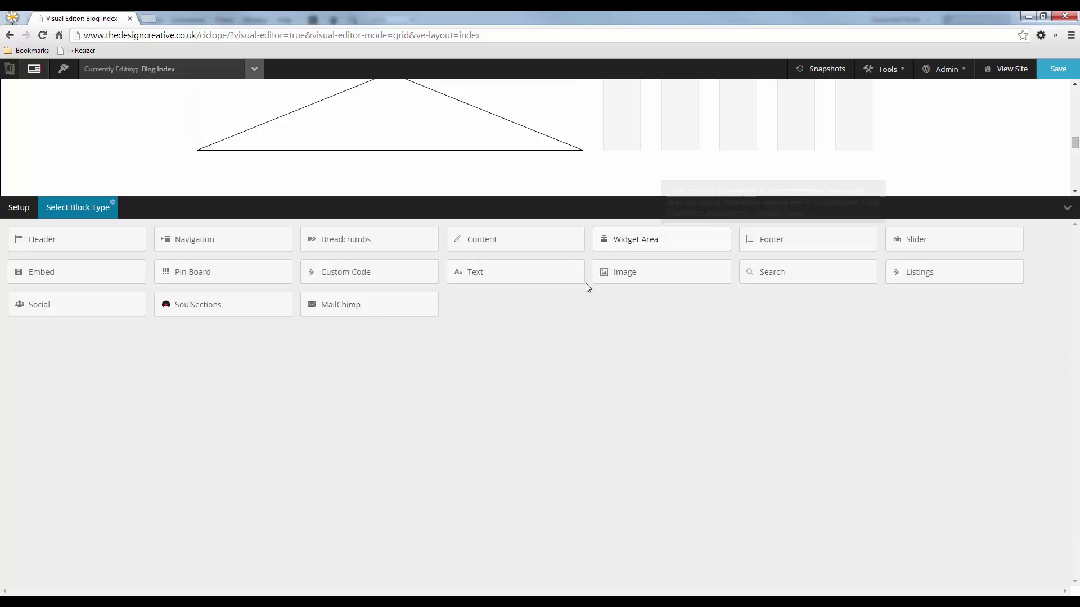
left_click(514, 282)
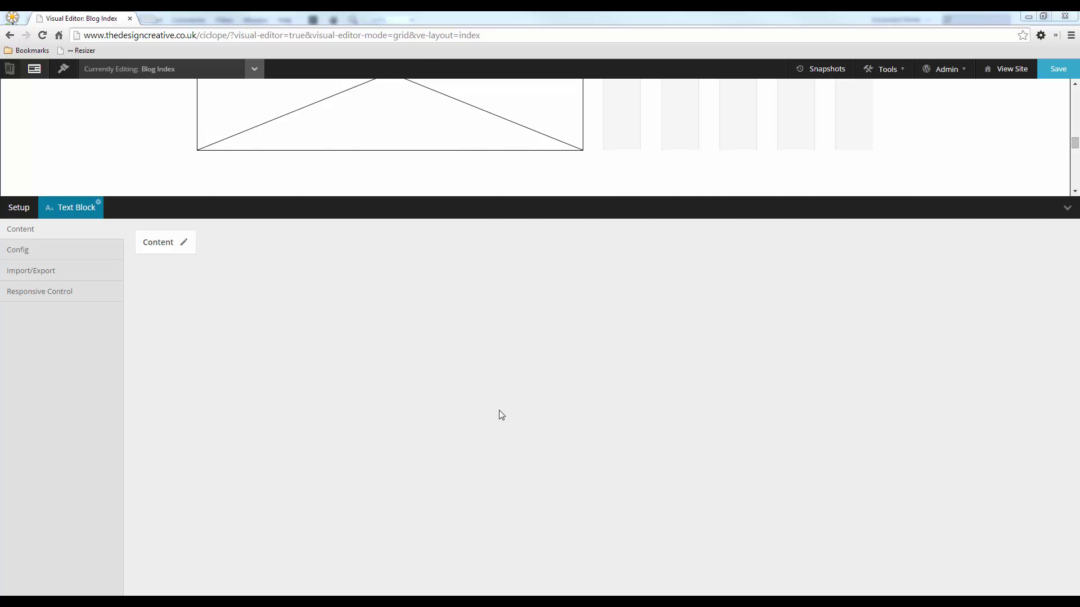
- Copy the headline "Simple, looking it just with one eye." from the Fireworks mockup into the new text block's content
key("alt+Tab")
scroll(619, 252, "down", 5)
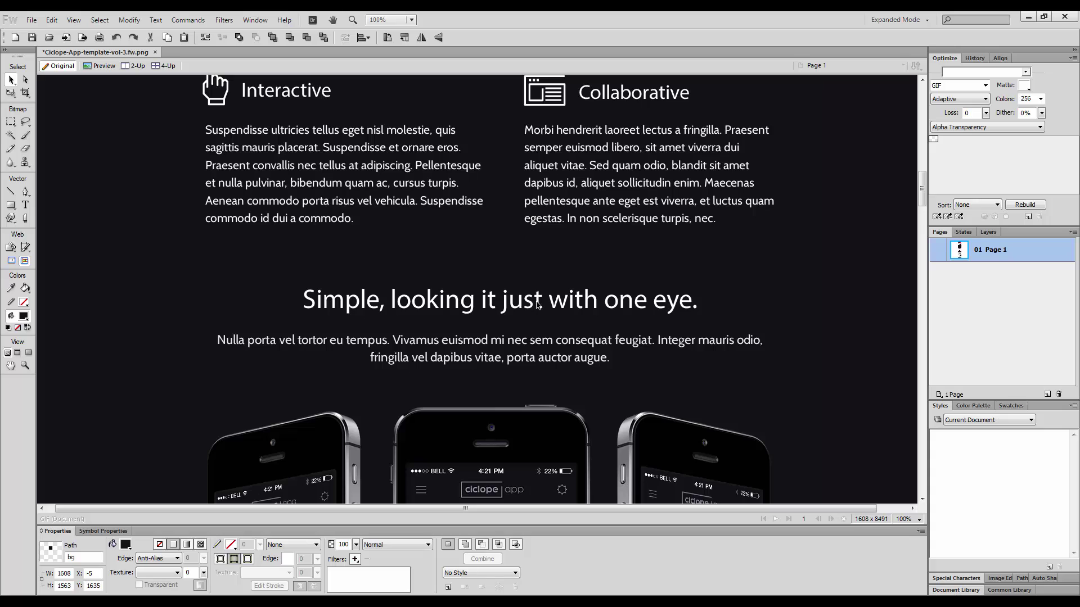
left_click(537, 304)
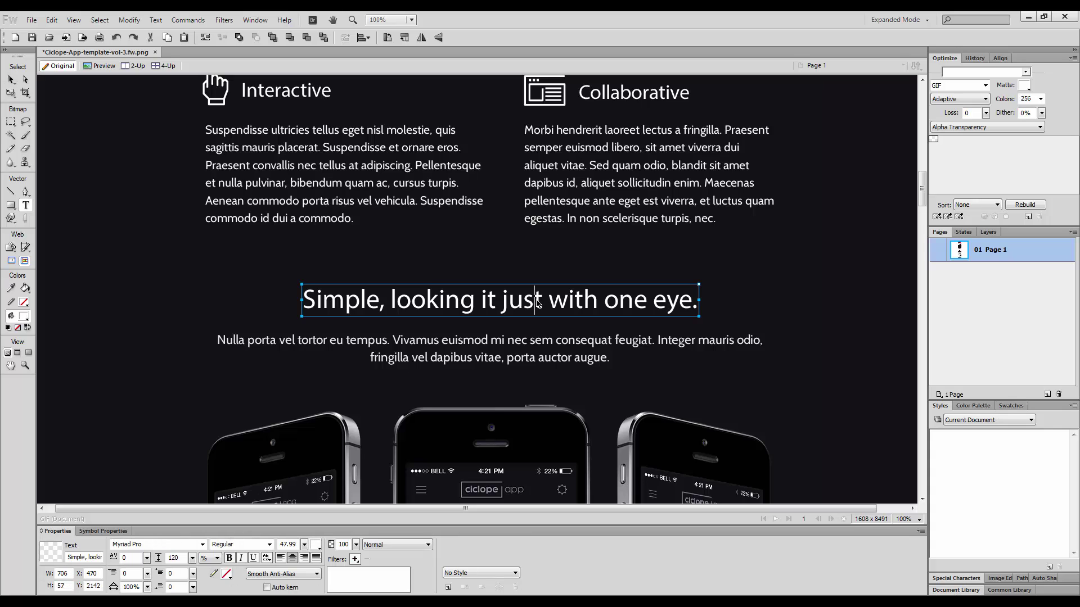
double_click(537, 304)
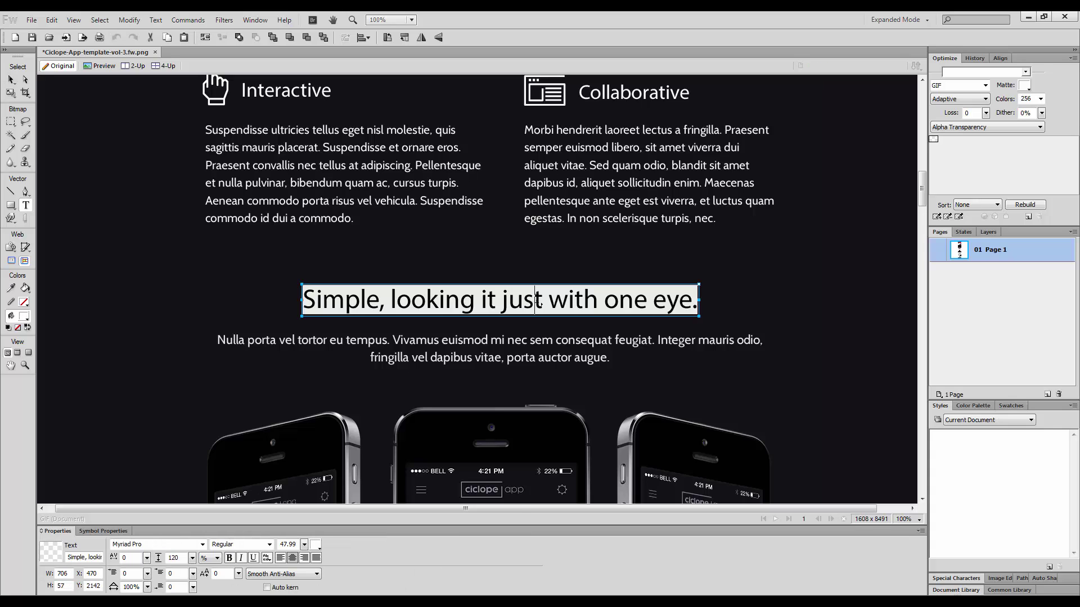
key("alt+Tab")
left_click(185, 243)
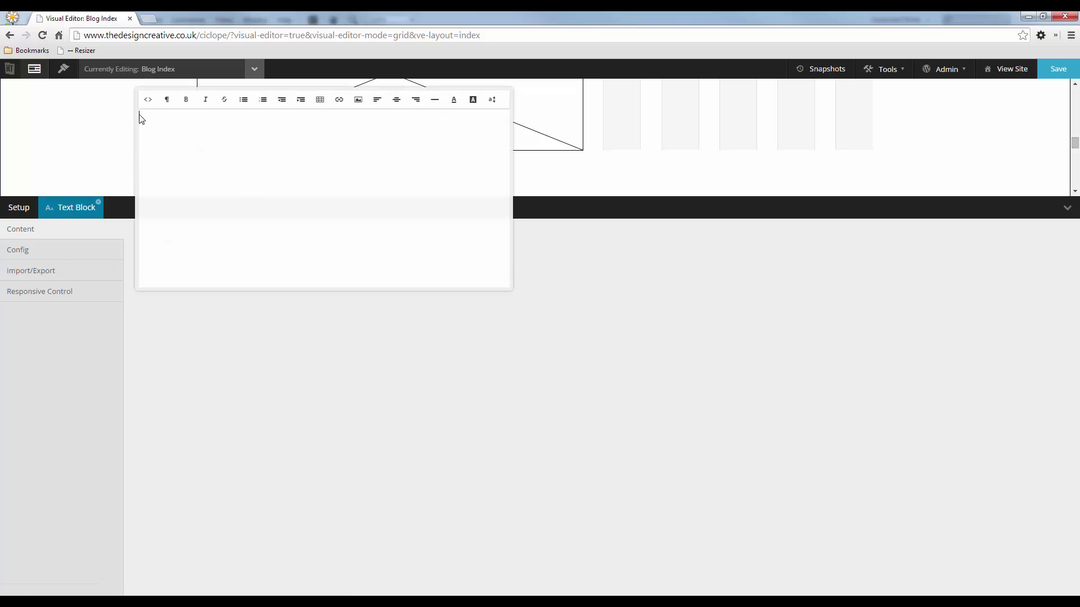
type("Simple, looking it just with one eye.")
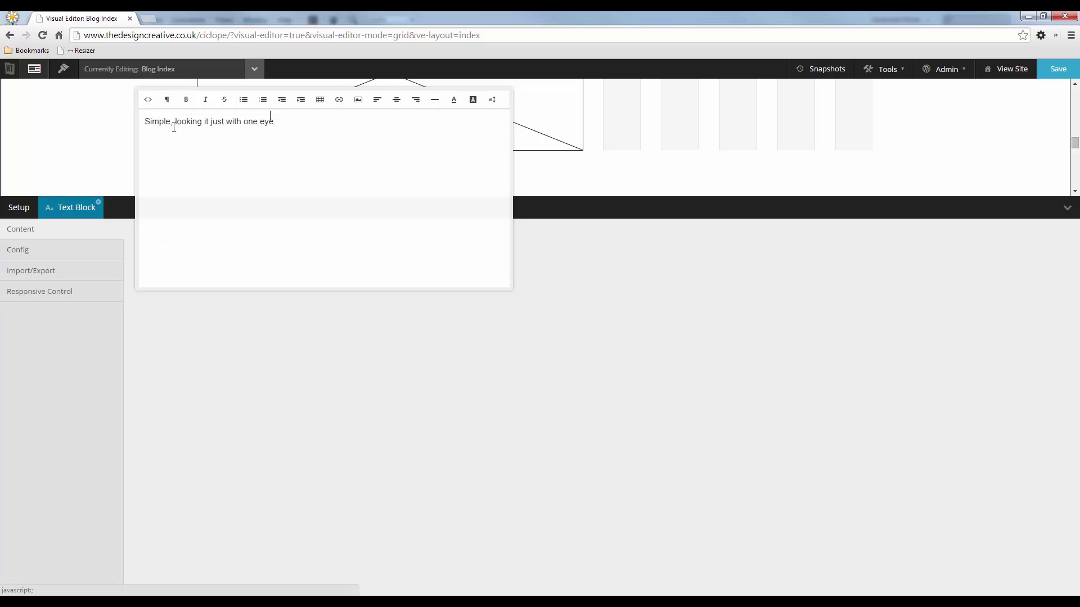
- Format the "Simple, looking it just with one eye." line as Header 2 and center it
left_click_drag(294, 119, 144, 121)
left_click(167, 100)
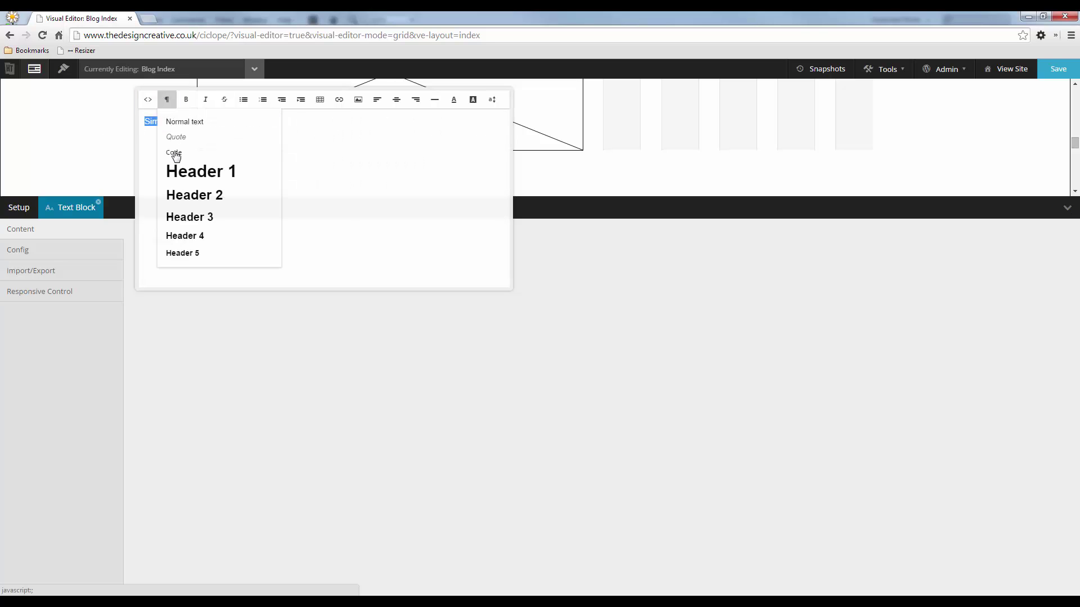
left_click(216, 196)
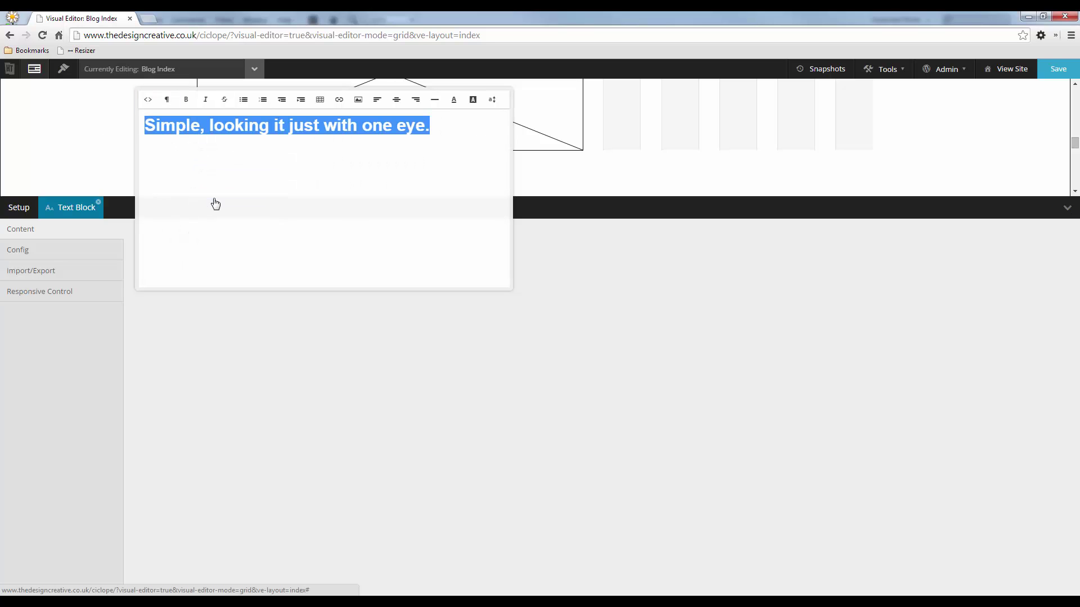
left_click(396, 100)
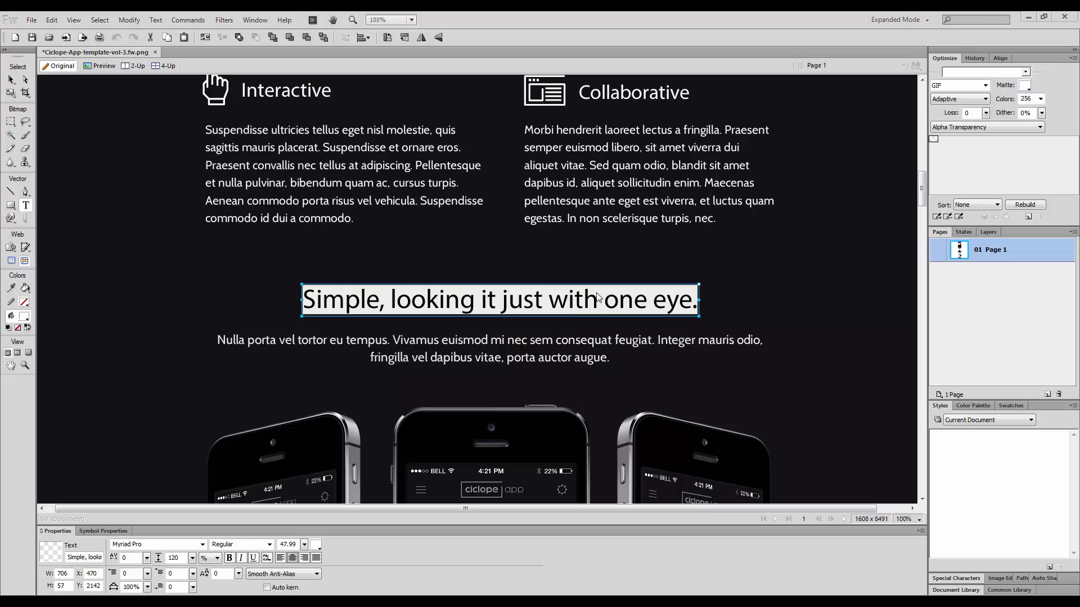
- Copy the "Nulla porta vel tortor eu tempus" paragraph from the Fireworks mockup into the text block's HTML source beneath the h2 headline
left_click(440, 337)
key("ctrl+a")
key("ctrl+c")
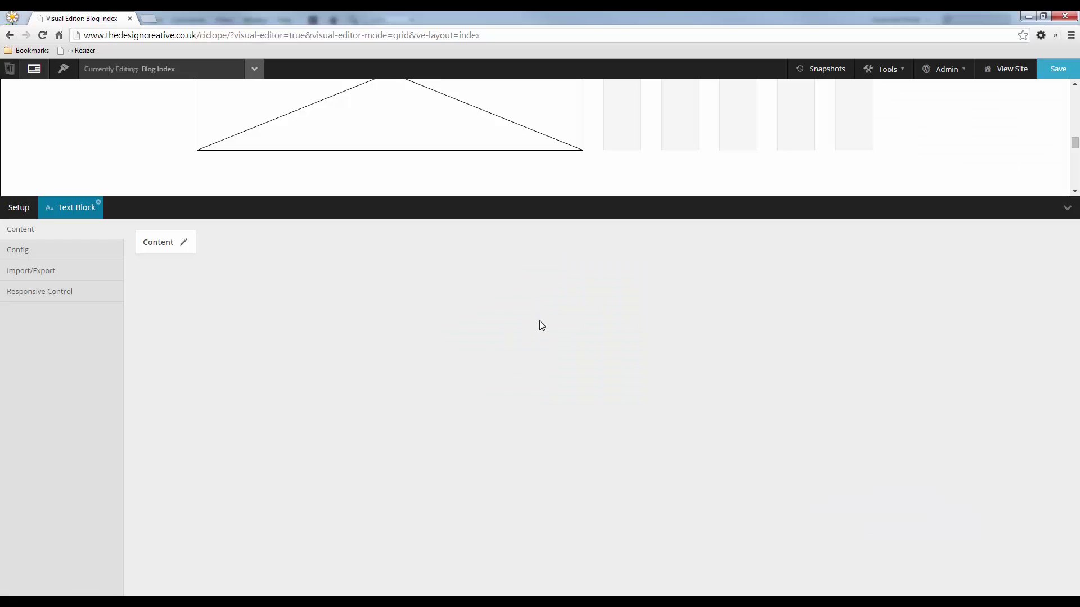
scroll(569, 162, "down", 1)
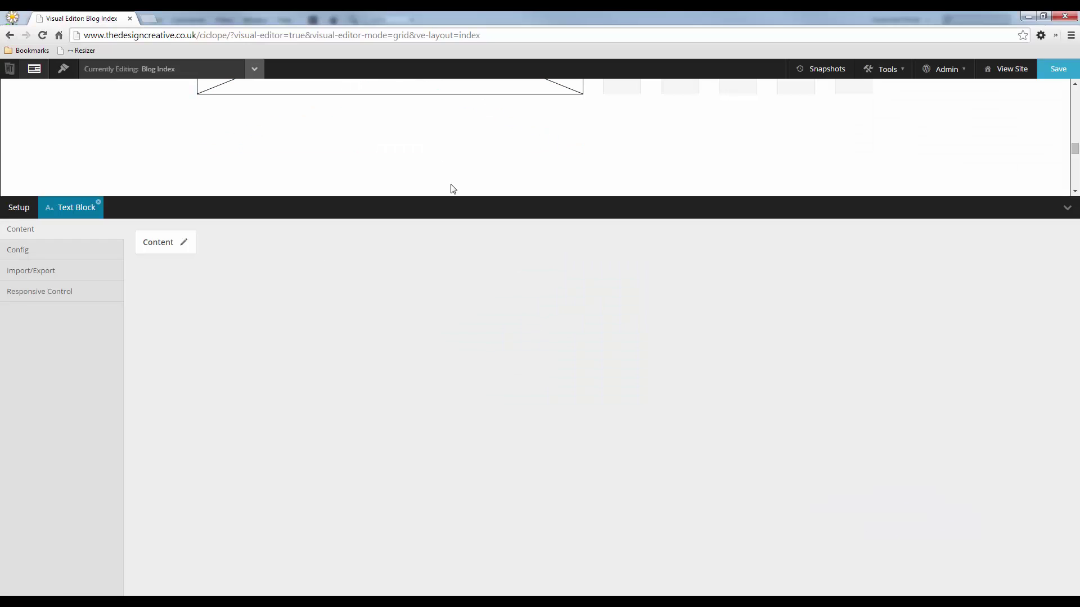
scroll(458, 109, "down", 1)
left_click(185, 244)
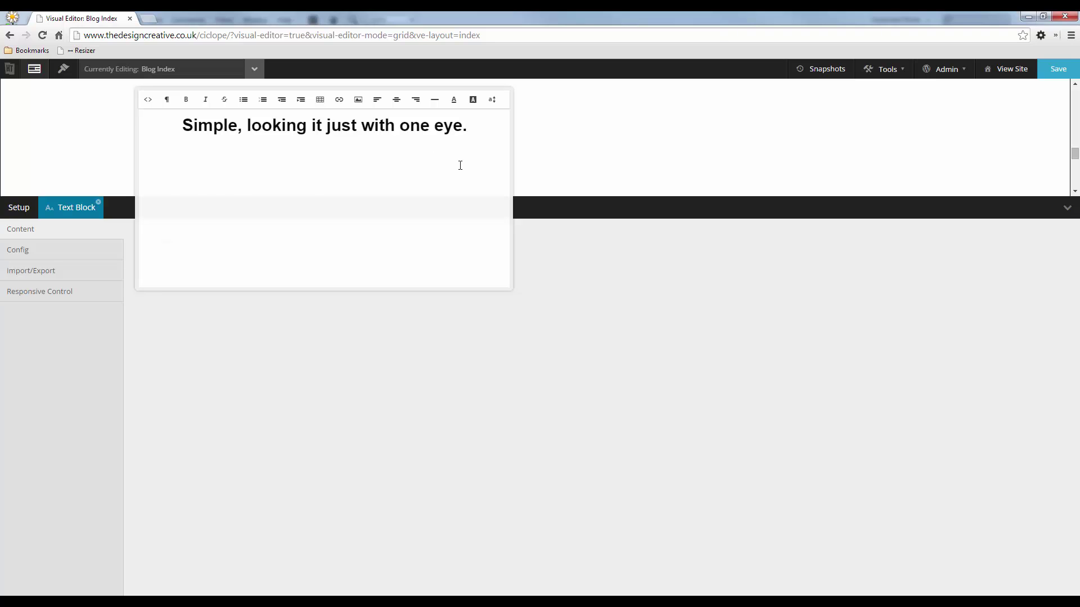
key("ctrl+v")
key("ctrl+z")
left_click(147, 99)
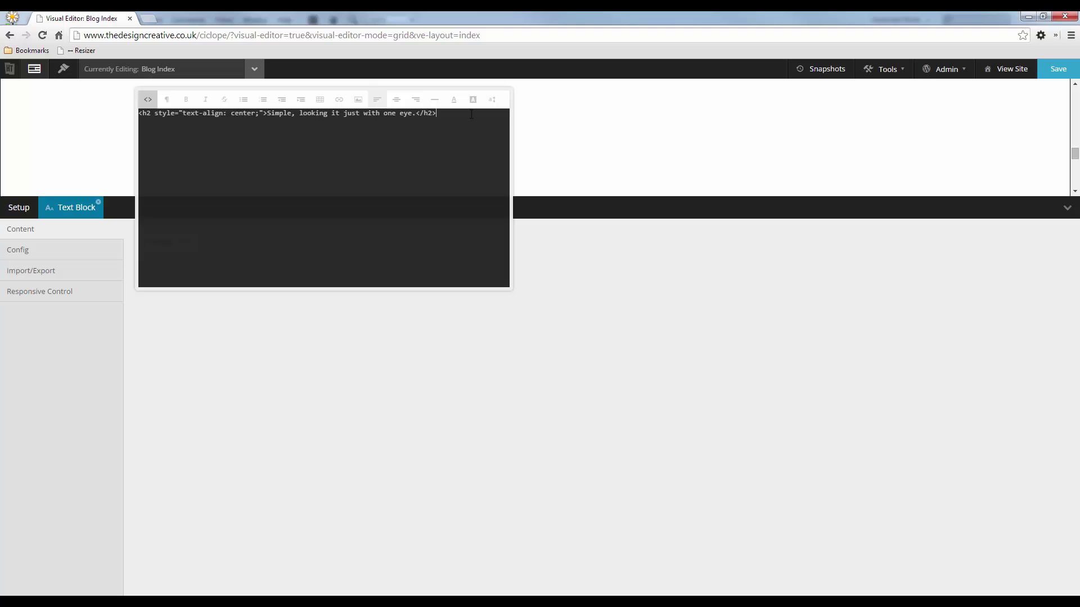
type("Nulla porta vel tortor eu tempus. Vivamus euismod mi nec sem consequat feugiat. Integer mauris odio, fringilla vel dapibus vitae, porta auctor augue.")
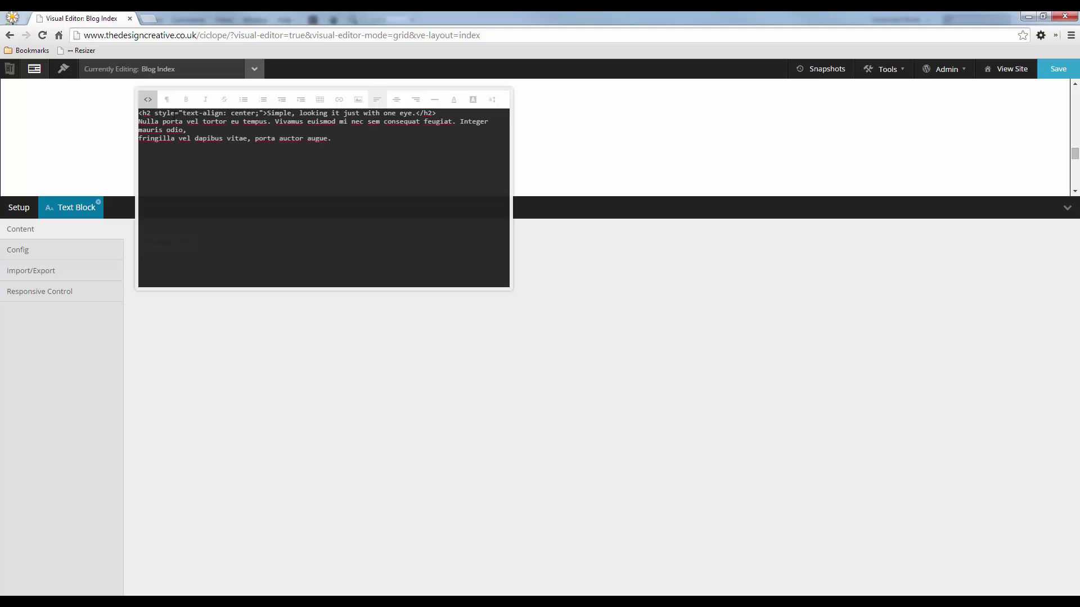
- Center the "Nulla porta vel tortor" paragraph in the text block's visual content view and close the content editor
left_click(153, 105)
left_click_drag(394, 166, 117, 153)
left_click(396, 99)
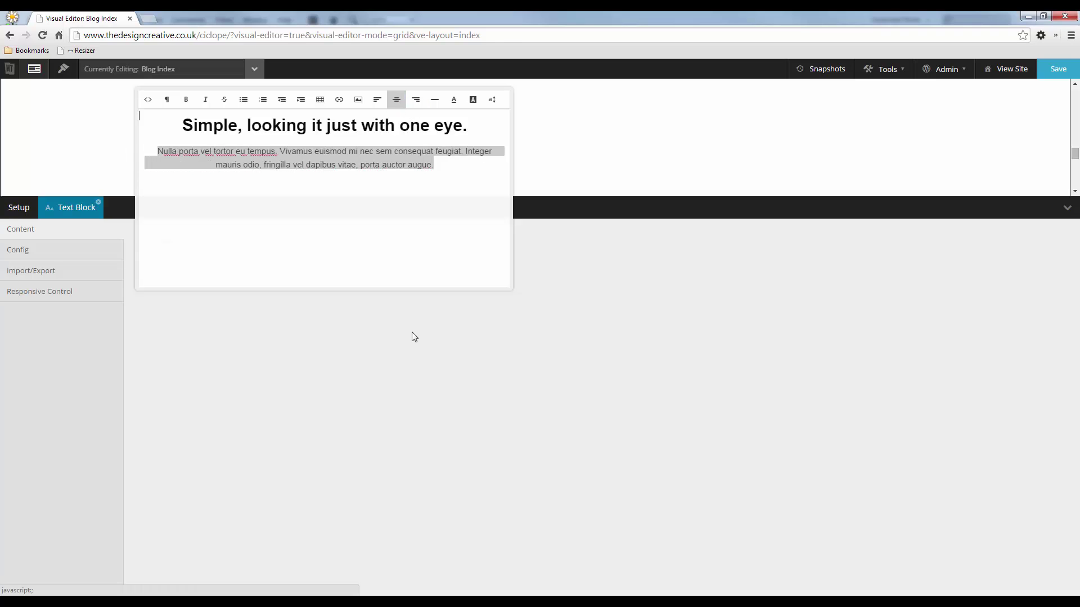
left_click(413, 337)
- Save the layout, examine the features section on the live site, and return to the Visual Editor
left_click(1057, 70)
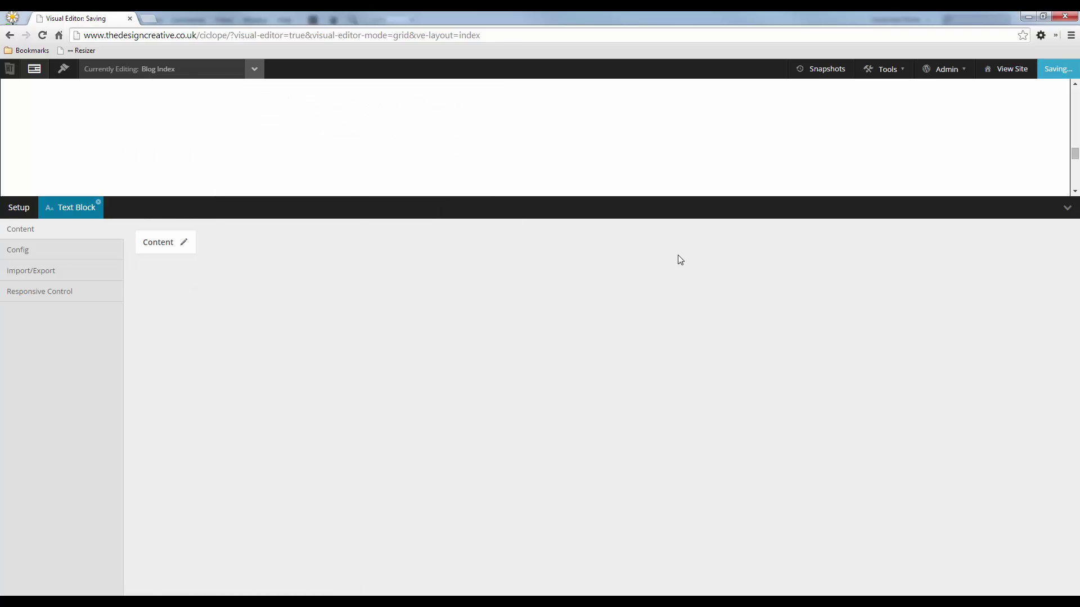
left_click(1007, 69)
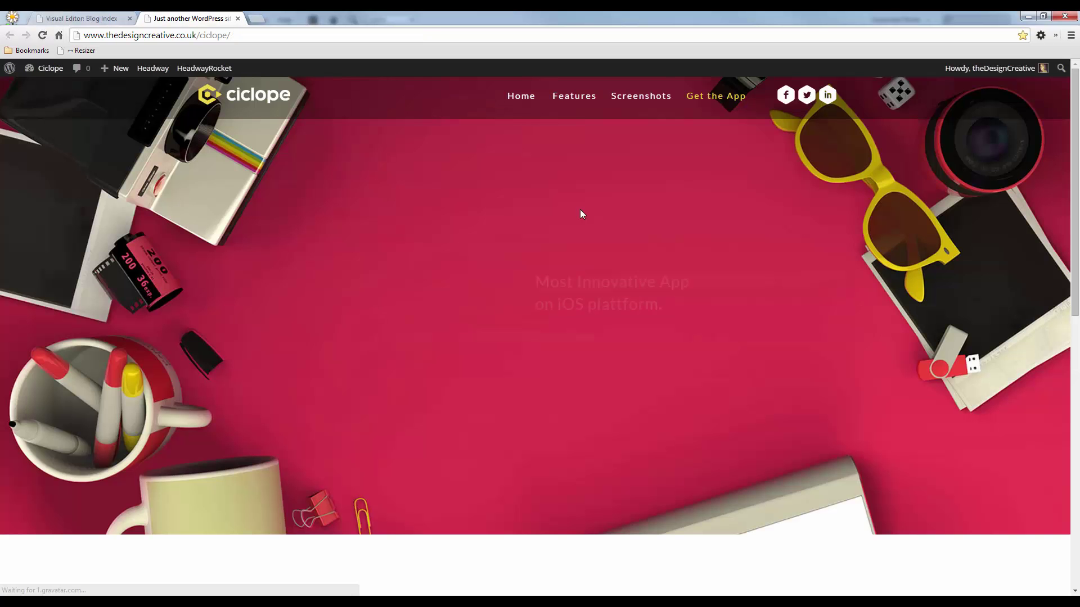
scroll(582, 214, "down", 5)
scroll(582, 214, "down", 5)
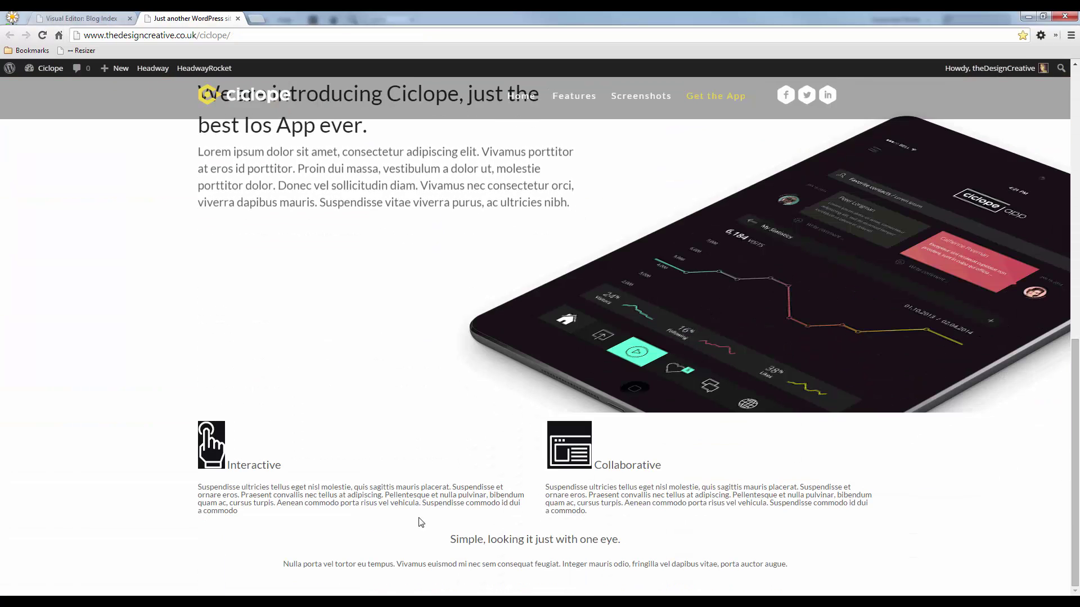
left_click(101, 19)
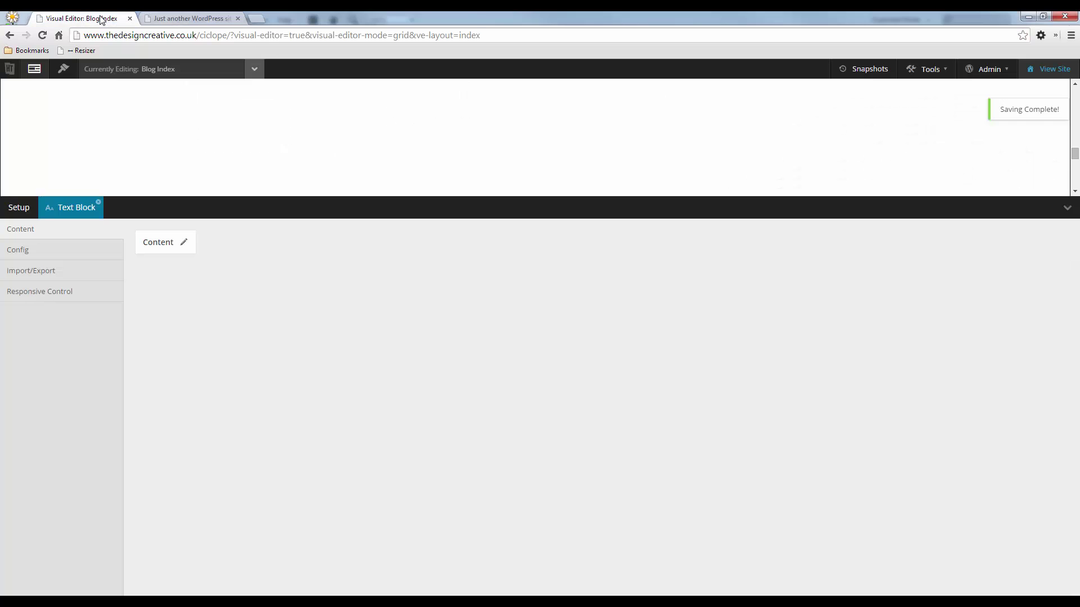
- Collapse the options area and examine the three phone images beneath the paragraph in the Fireworks mockup
left_click(1066, 208)
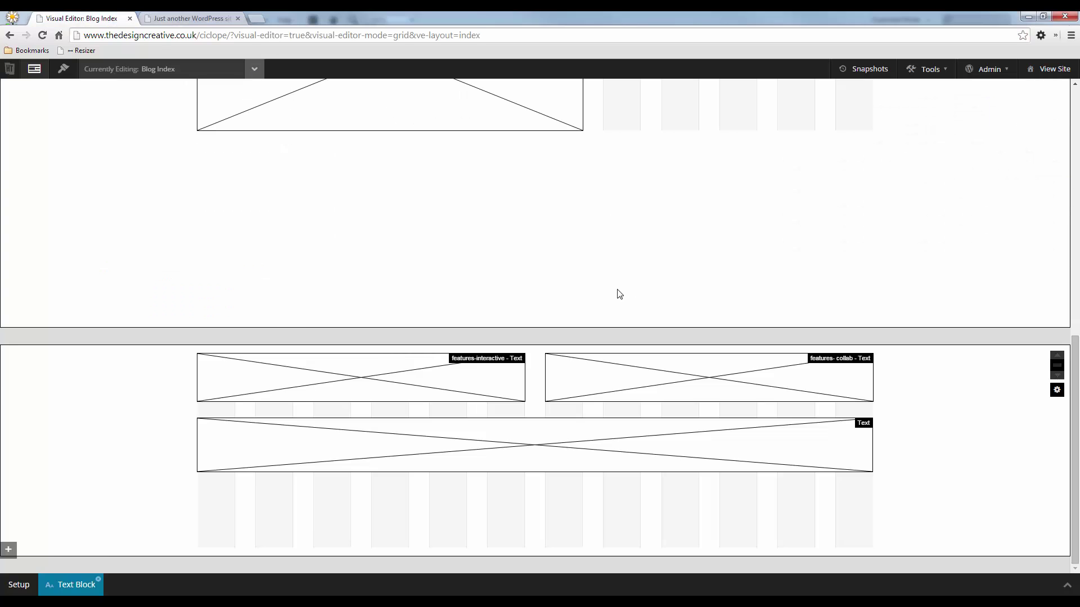
key("alt+Tab")
scroll(409, 393, "down", 5)
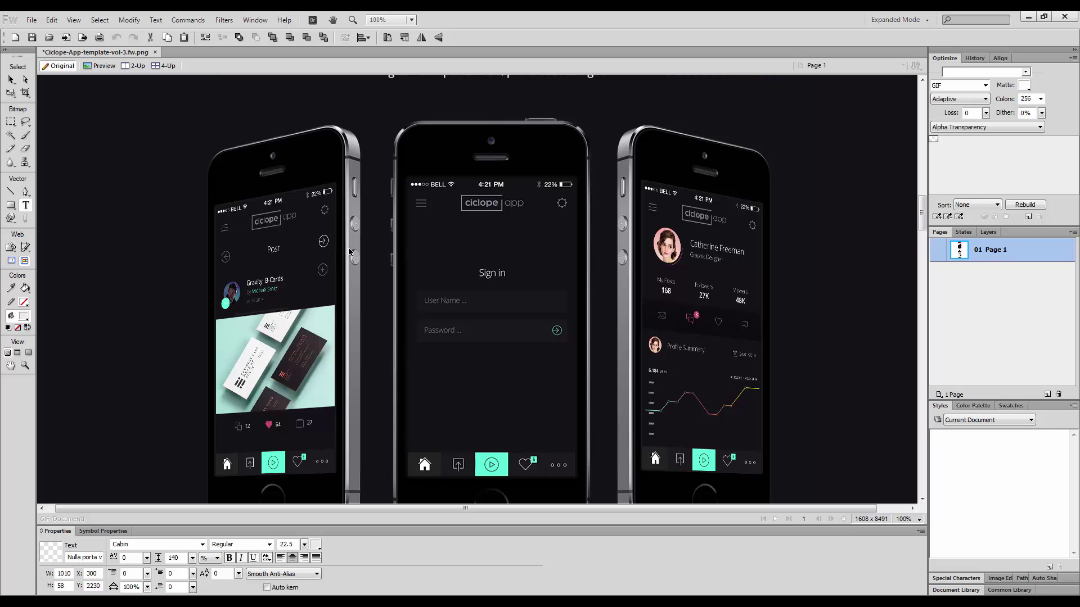
key("v")
left_click(321, 256)
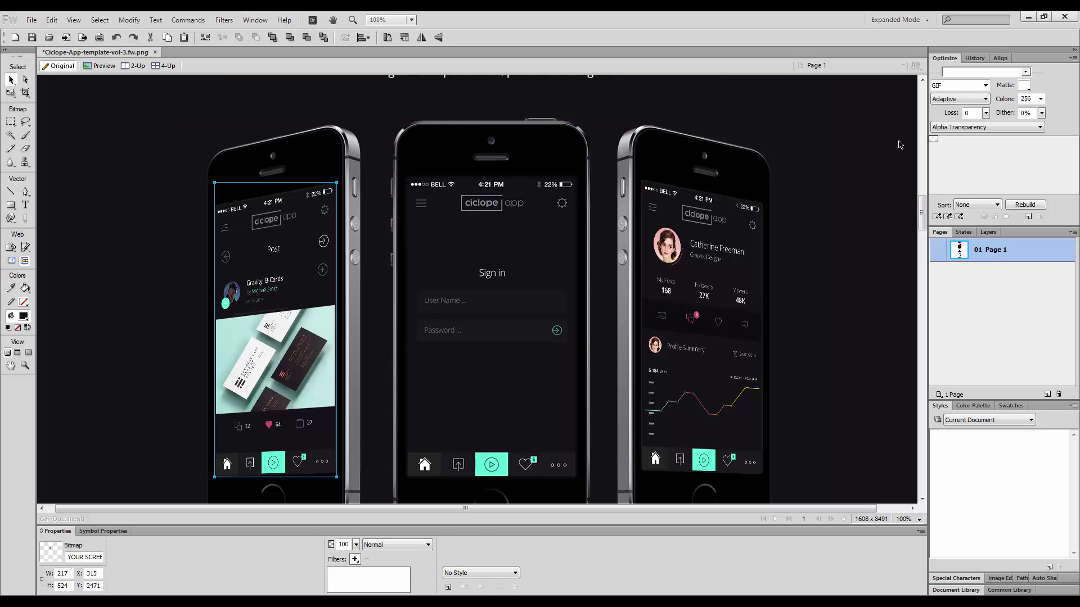
scroll(854, 230, "down", 3)
scroll(854, 230, "up", 3)
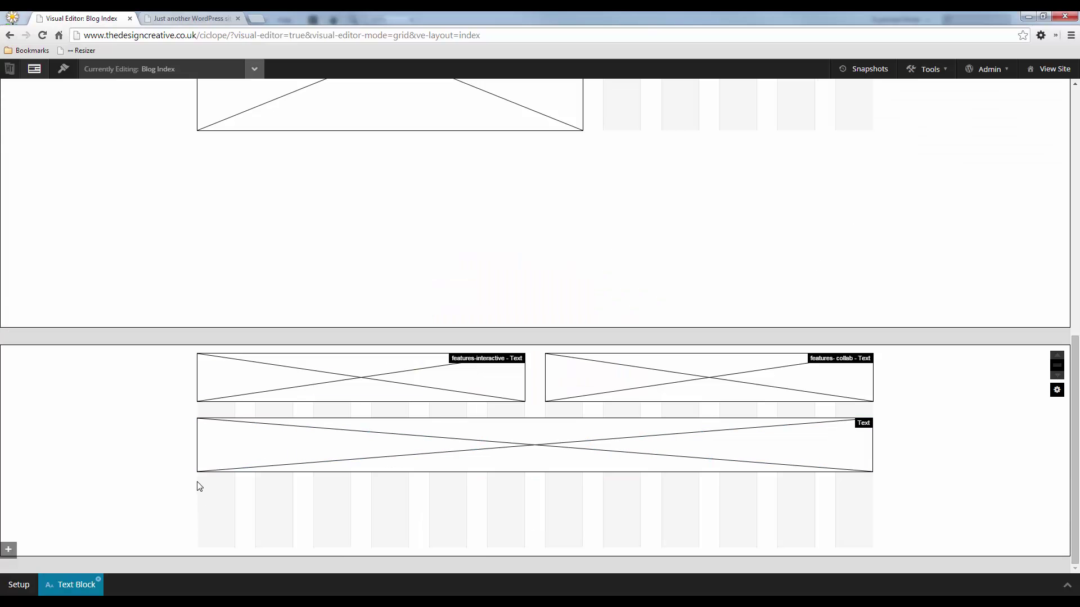
- Add a SoulSections block four grid columns wide beneath the full-width Text block, starting at the first column
mouse_move(199, 486)
left_mouse_down()
mouse_move(414, 523)
mouse_move(432, 565)
left_mouse_up()
left_click_drag(431, 567, 431, 566)
left_click(170, 314)
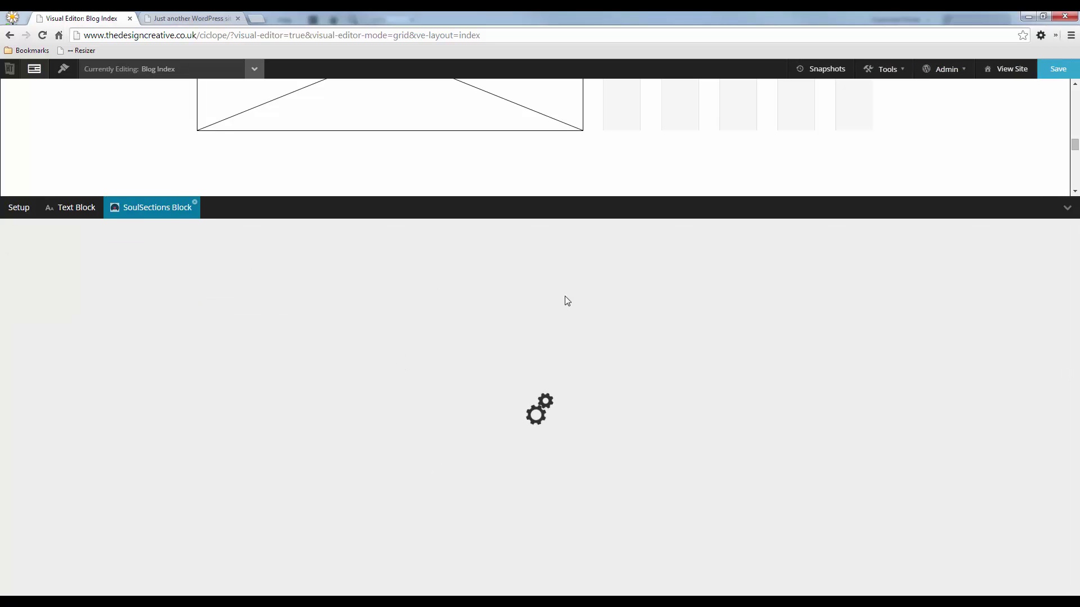
scroll(307, 162, "down", 1)
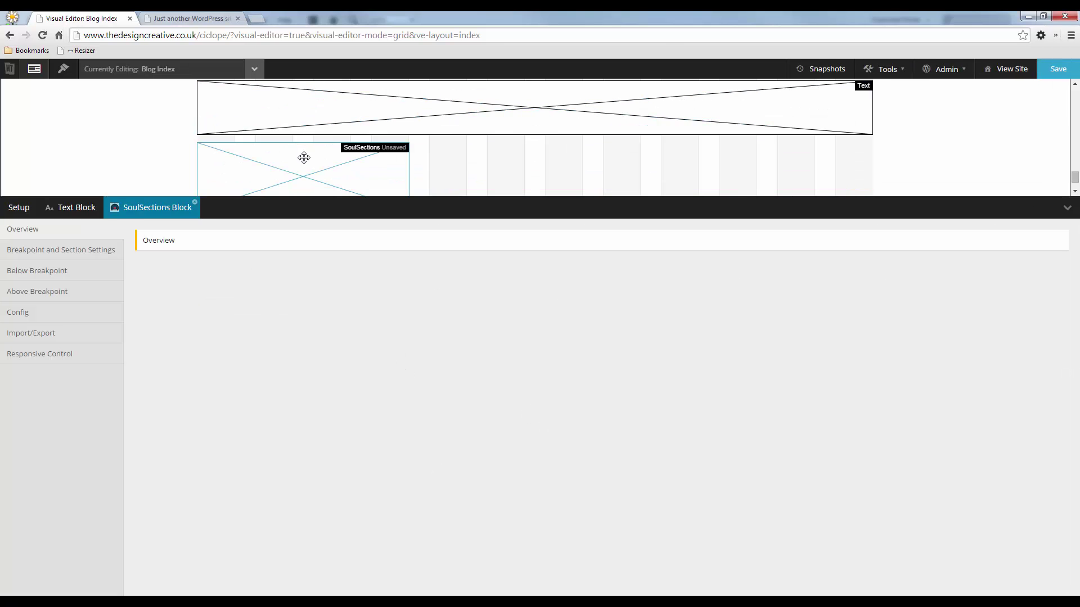
- Set the Subsection Alias to LEFTMOBILE in the new SoulSections block's Breakpoint and Section Settings
right_click(283, 164)
left_click(249, 214)
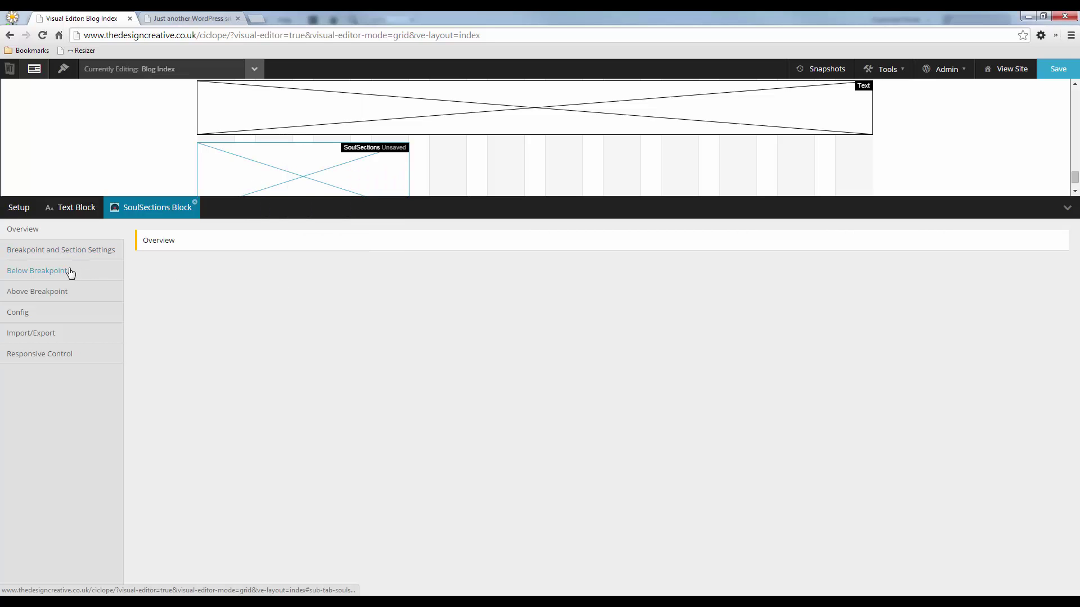
left_click(76, 250)
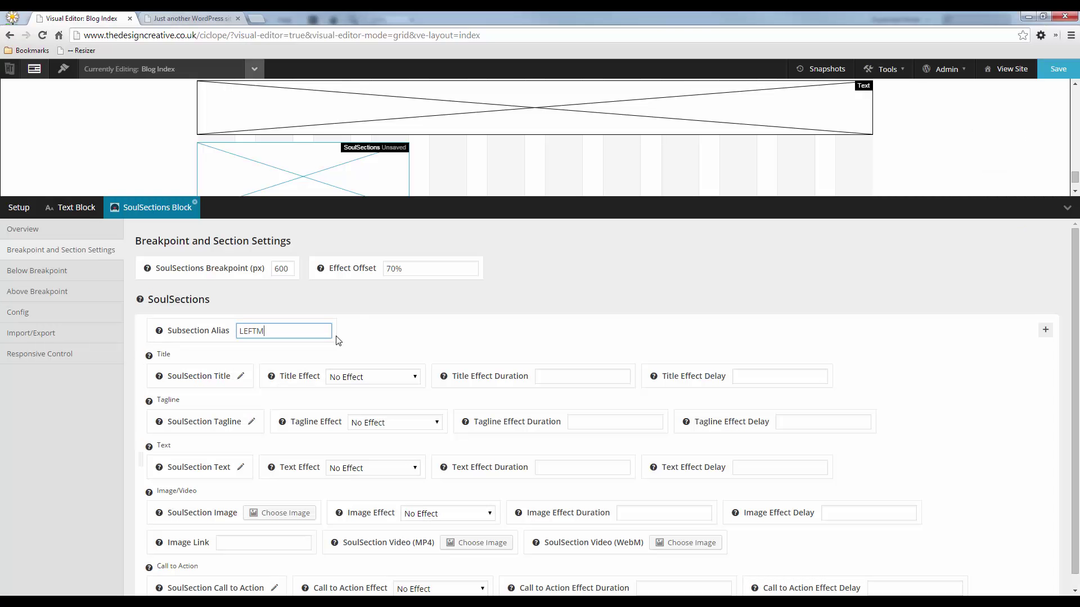
type("OBILE")
- Upload trans_mobile_r2_c1 from the Assets folder and use it as the SoulSection image
left_click(294, 514)
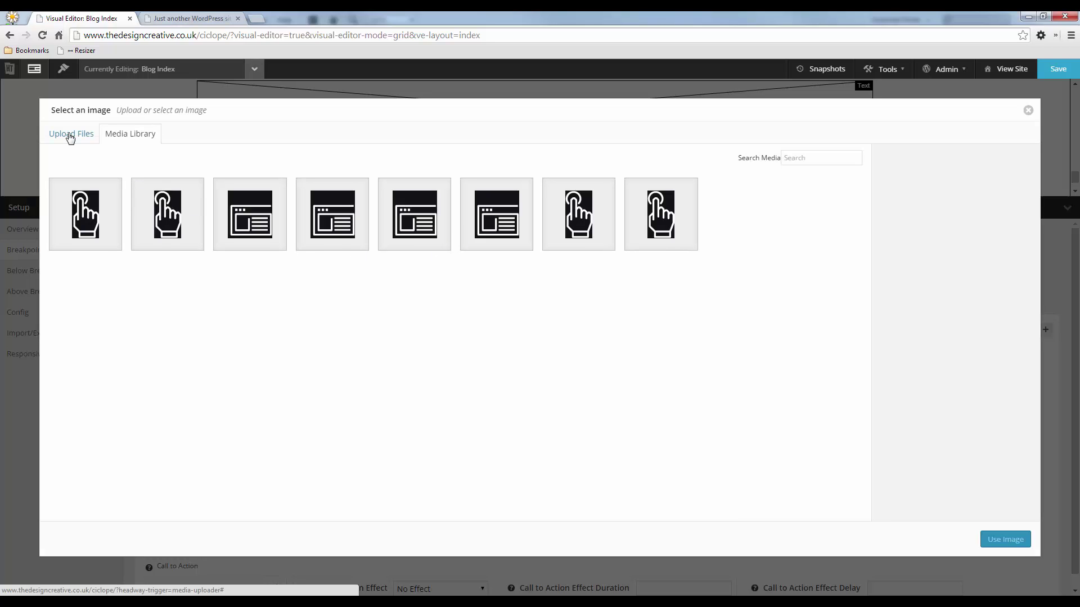
left_click(83, 140)
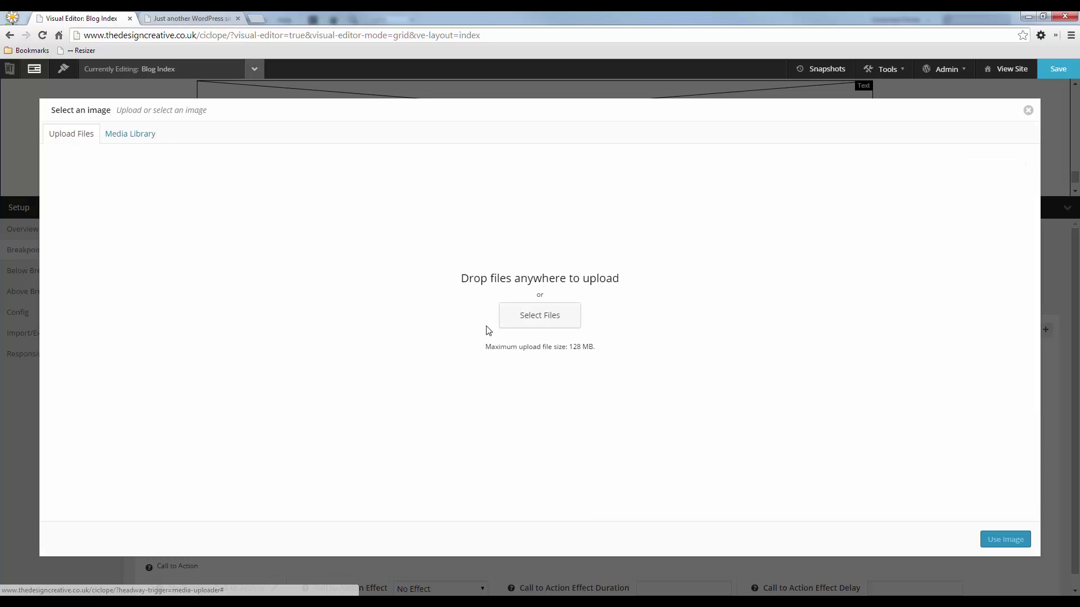
left_click(550, 313)
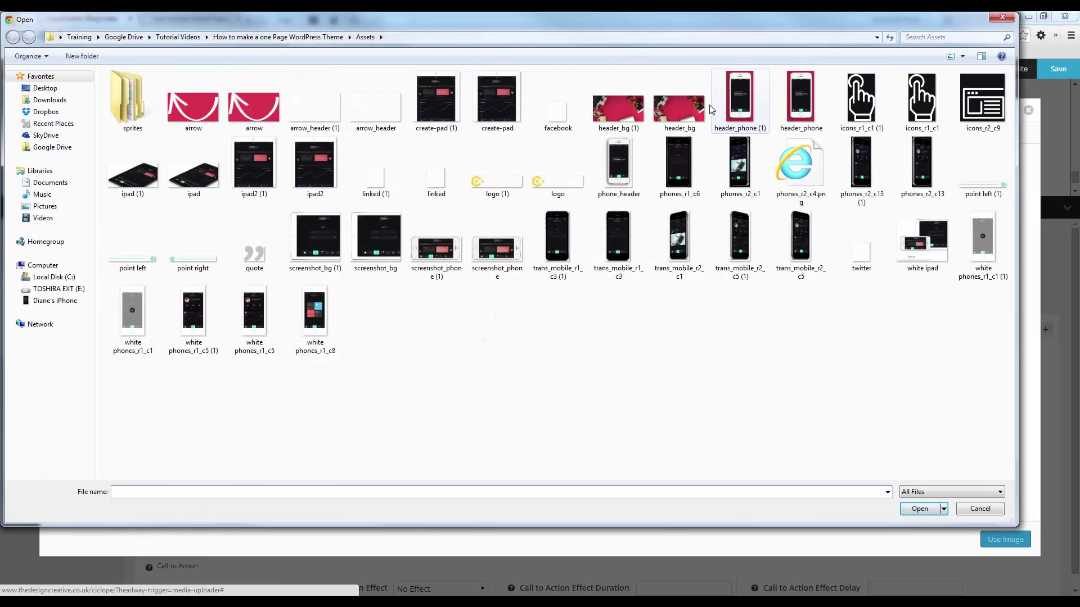
double_click(680, 249)
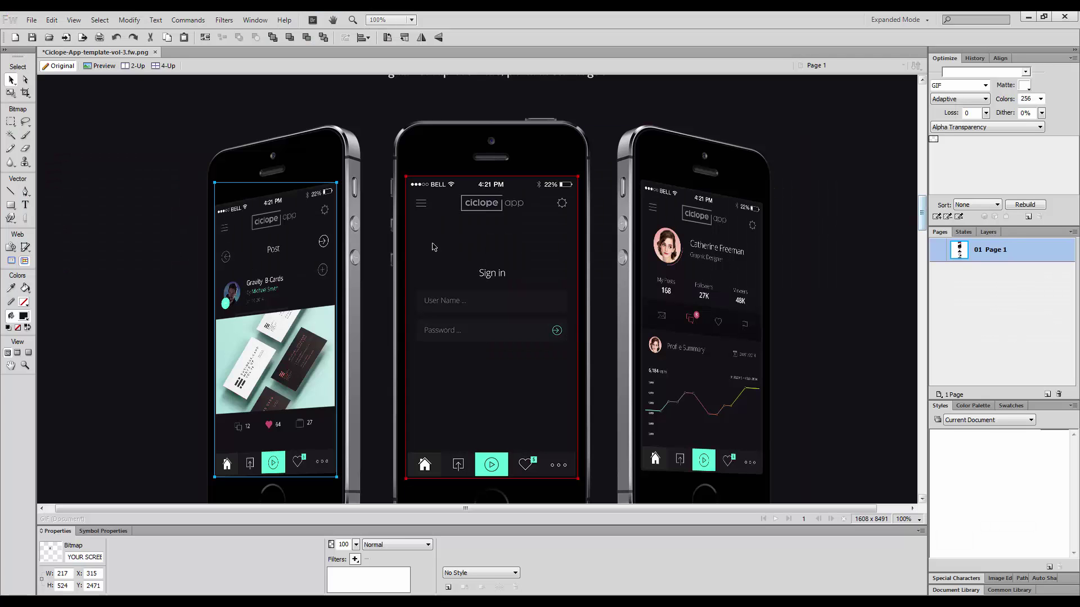
key("alt+Tab")
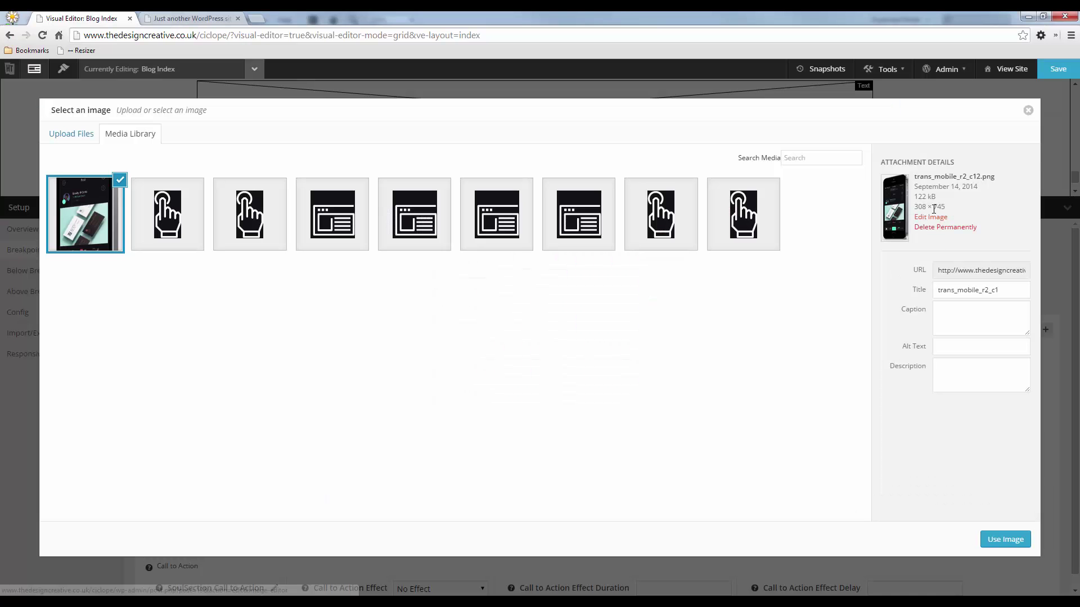
left_click(1005, 539)
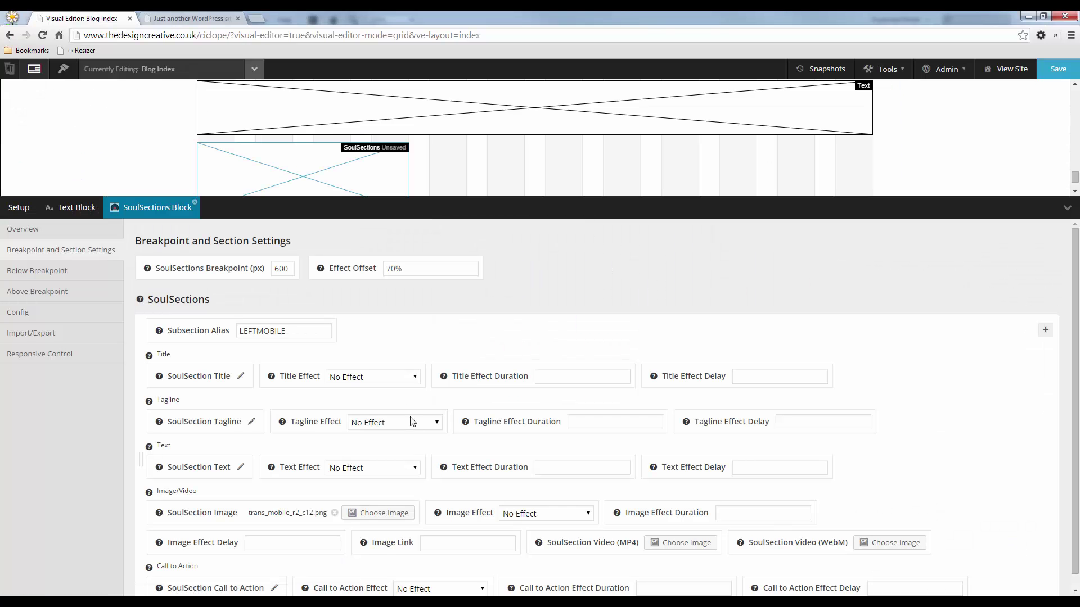
- Give the SoulSection image the Fade In Left effect with an effect duration of 1S
scroll(413, 423, "down", 1)
left_click(526, 502)
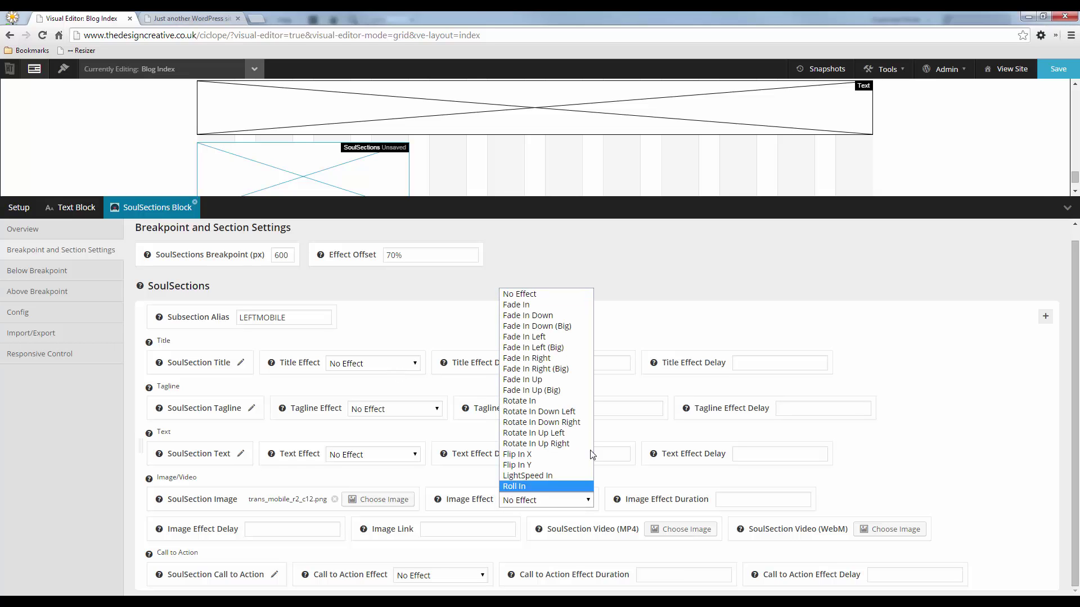
left_click(551, 336)
left_click(732, 498)
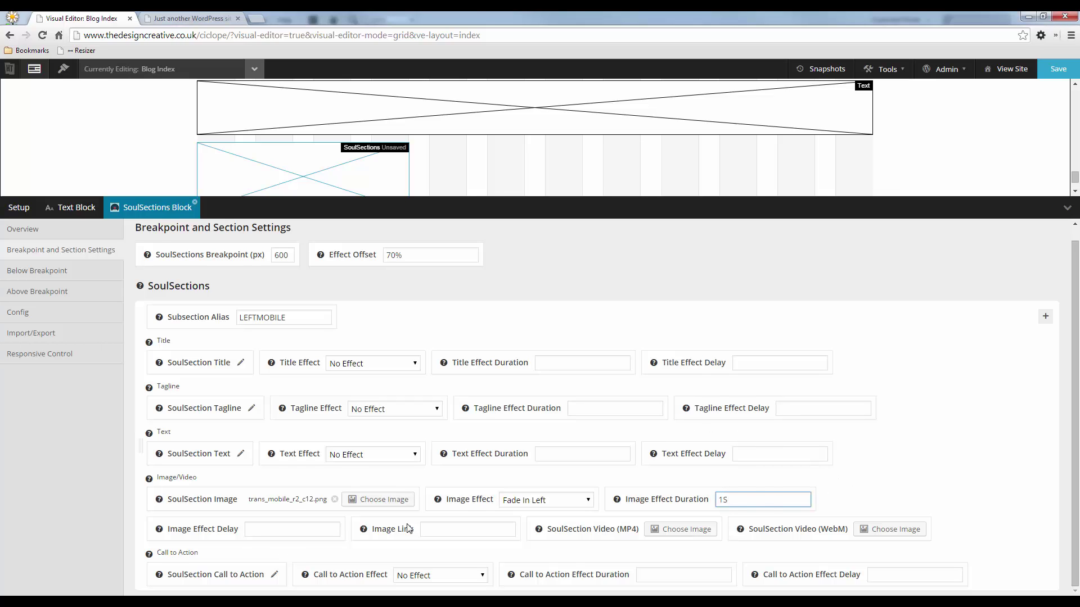
- Check the phone image's dimensions in the media library and set the Section Style Above Breakpoint to Image Only
left_click(375, 500)
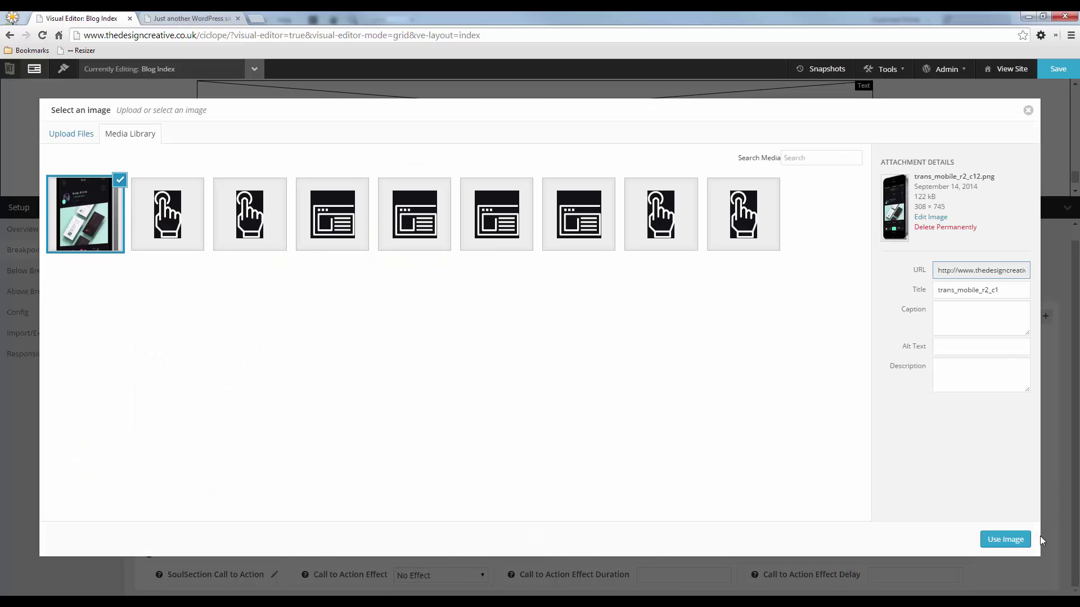
left_click(1028, 110)
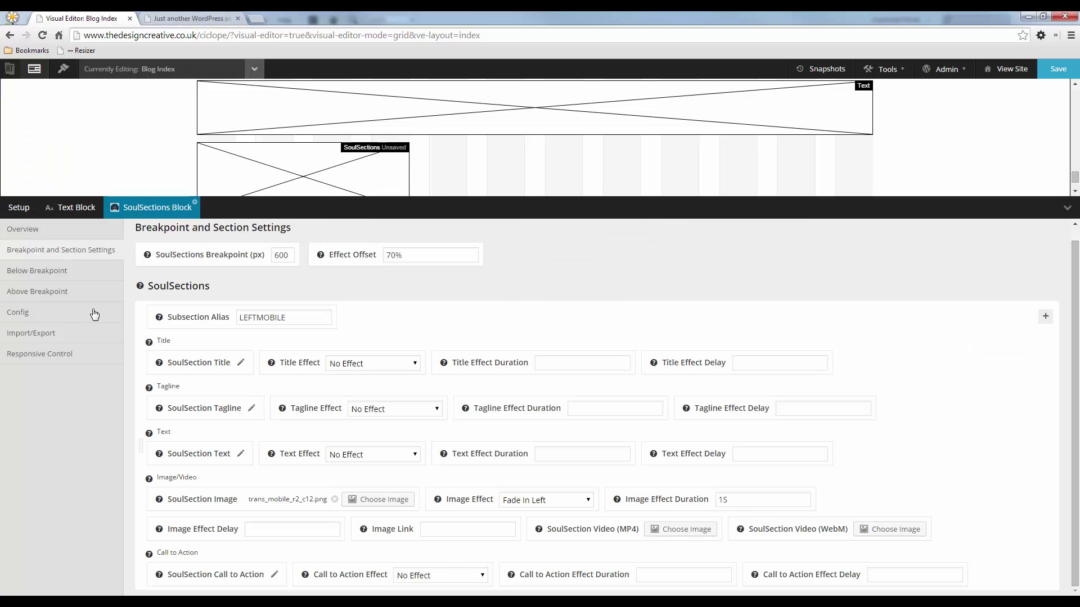
left_click(65, 292)
left_click(327, 255)
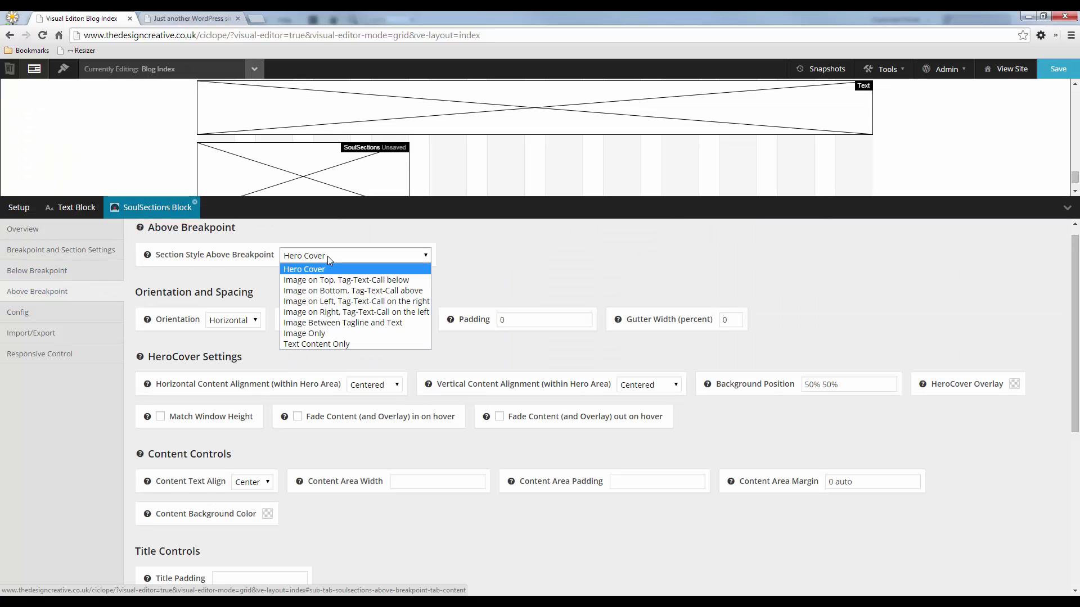
left_click(325, 340)
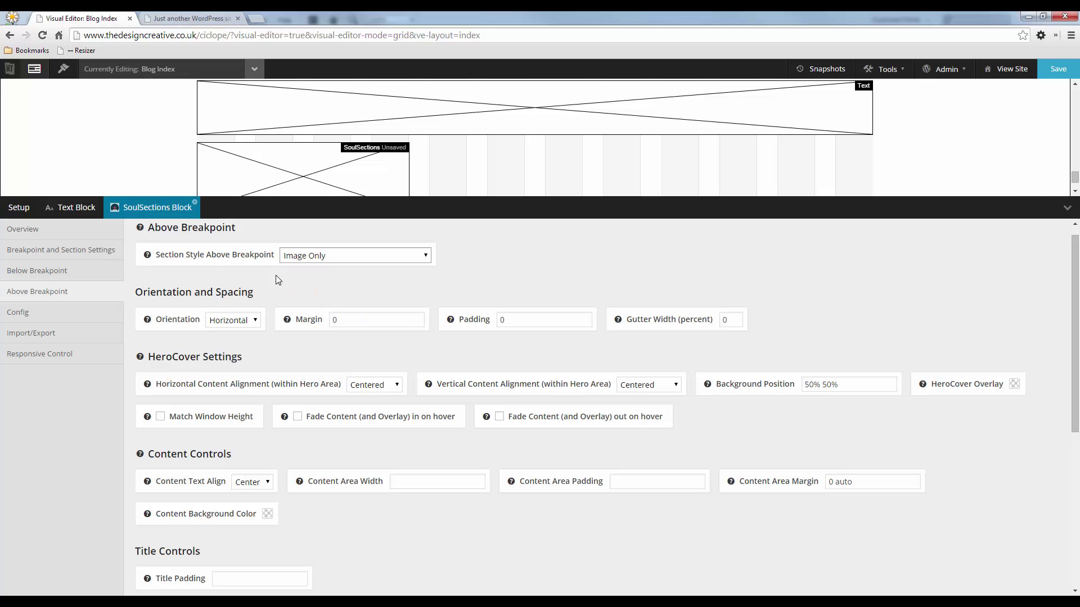
- Set the above-breakpoint image width to 308PX, the image alignment to Right and the image area width to 100%
scroll(416, 312, "down", 5)
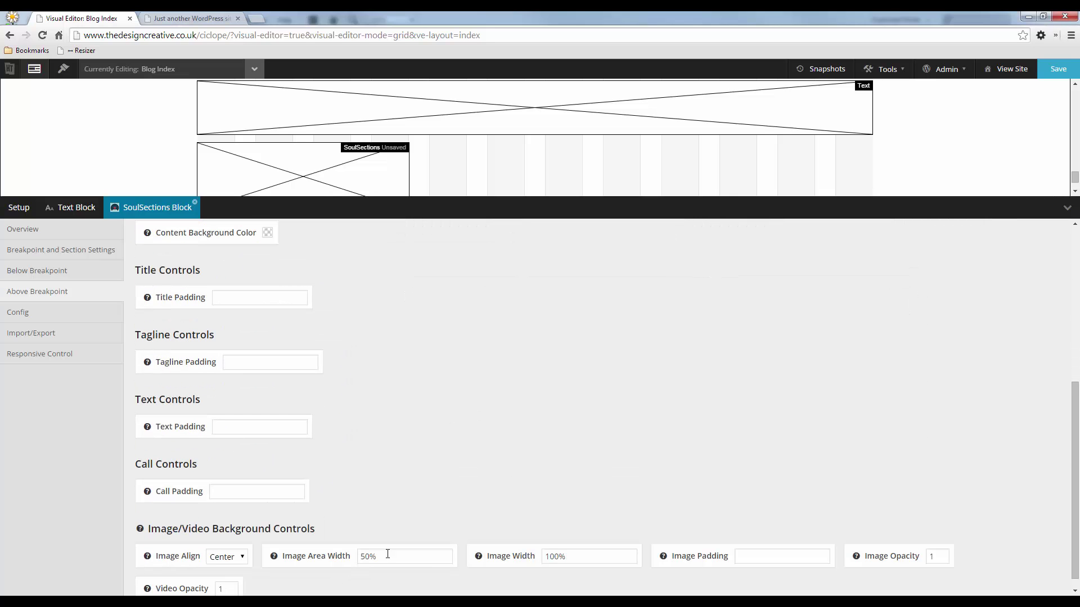
left_click(524, 560)
type("308PX")
left_click(214, 560)
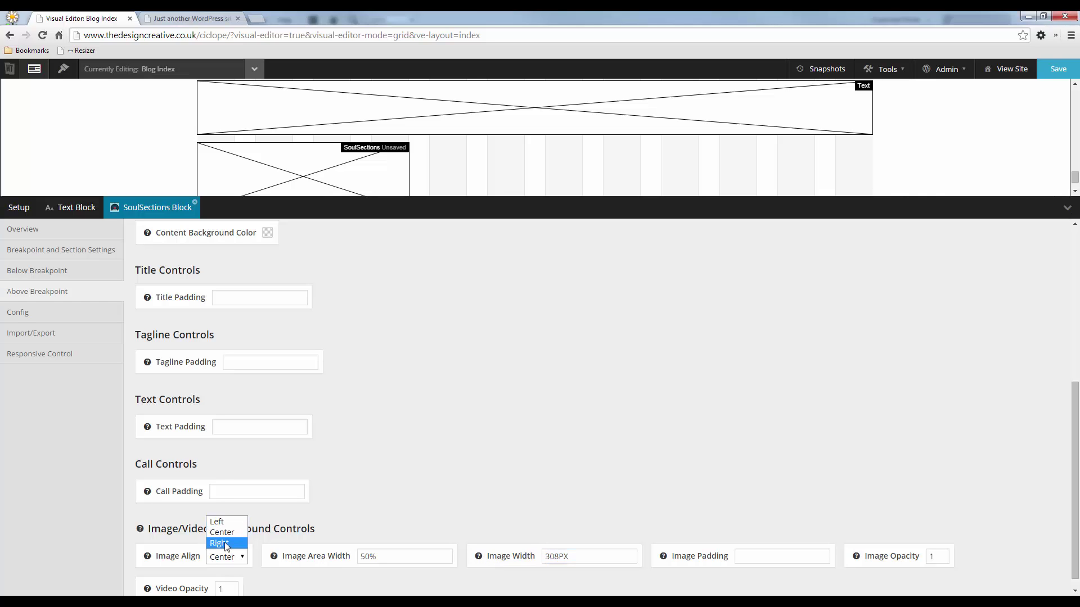
left_click(226, 547)
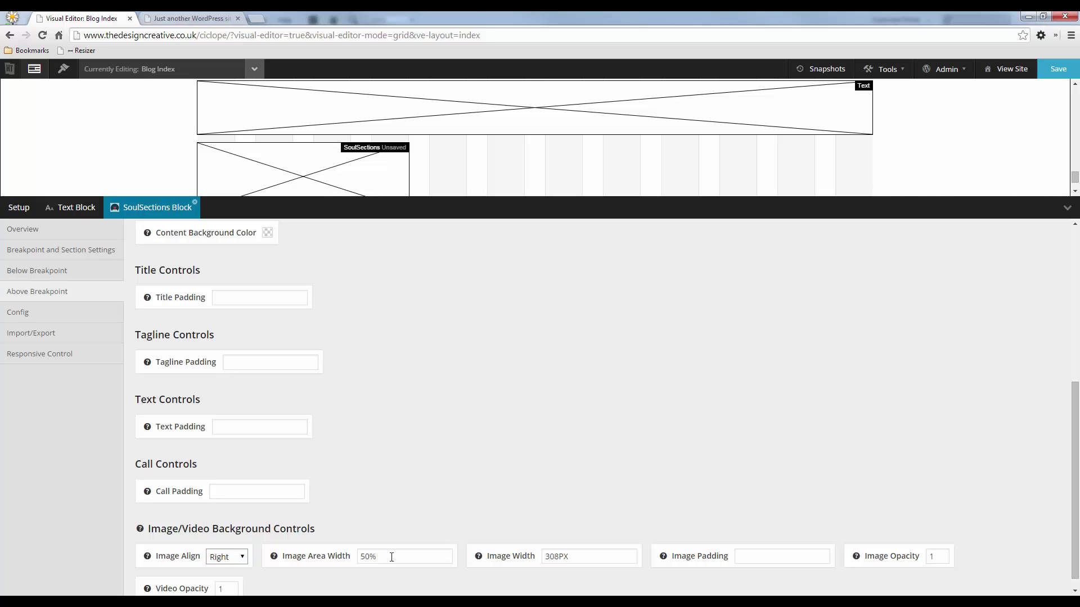
key("Tab")
type("10")
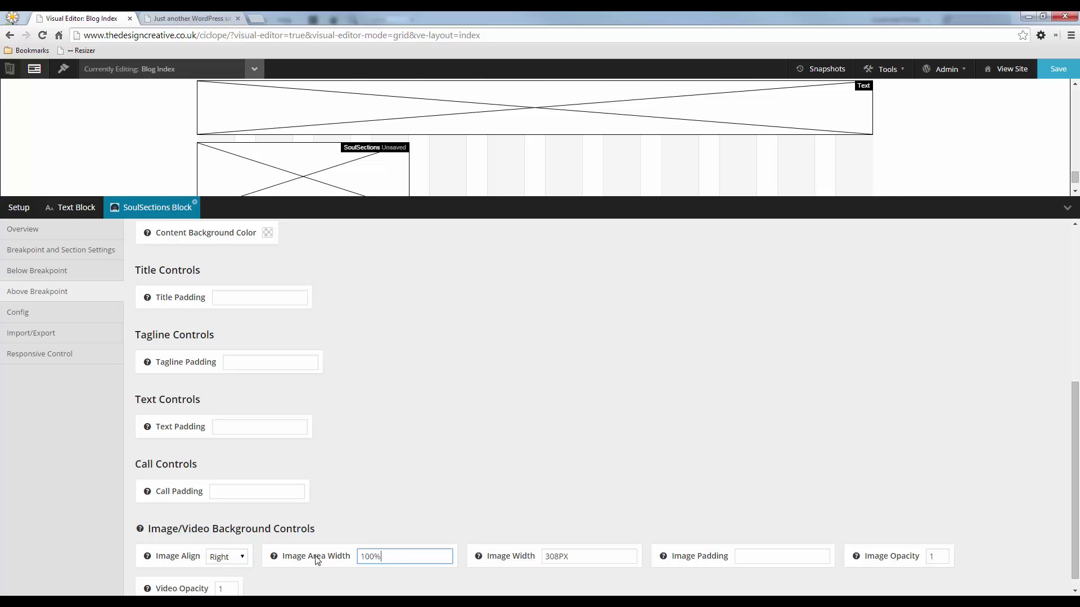
scroll(656, 485, "down", 1)
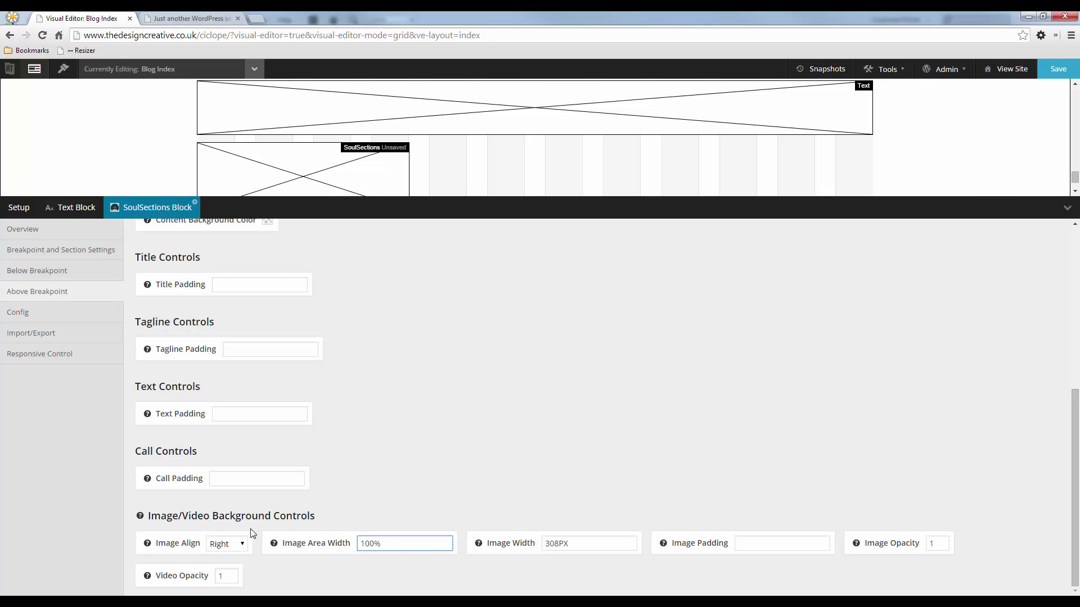
- Save the layout and reload the live Ciclope page to check the left phone image and its fade-in
left_click(1058, 69)
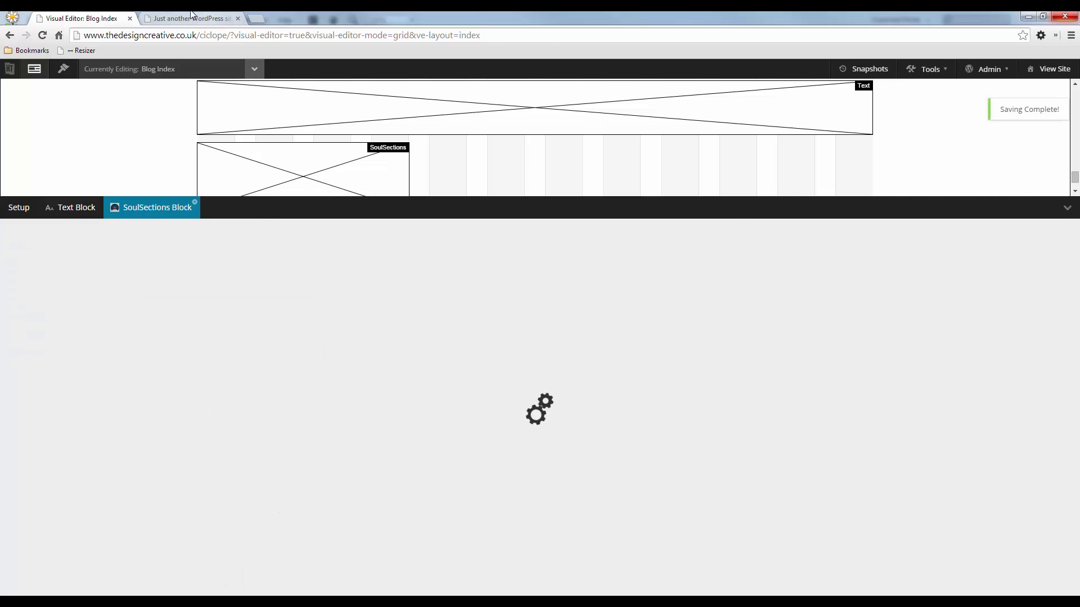
key("ctrl+Tab")
key("F5")
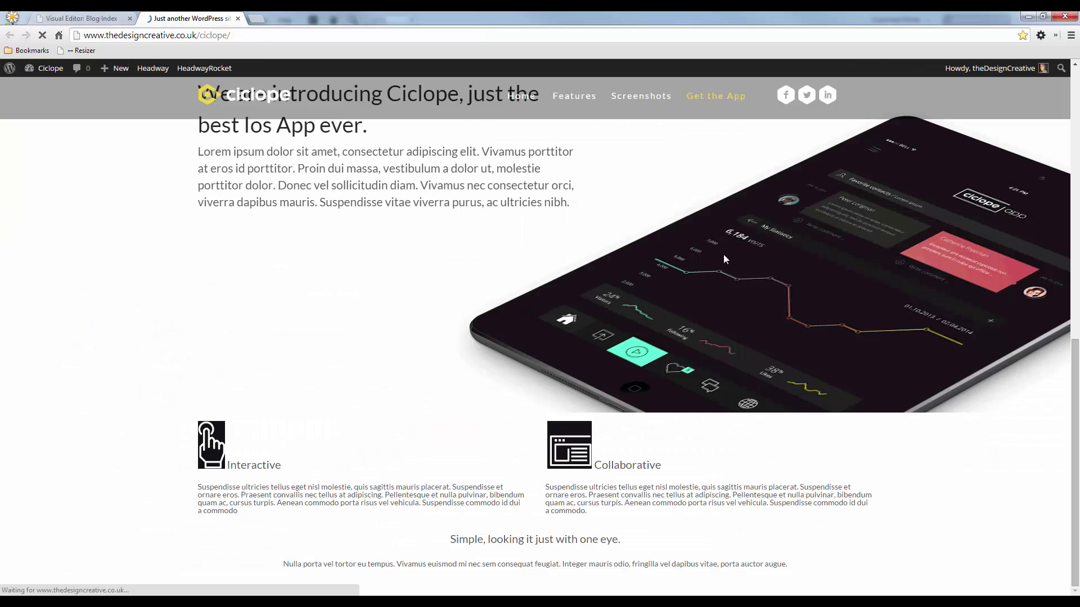
scroll(709, 324, "down", 7)
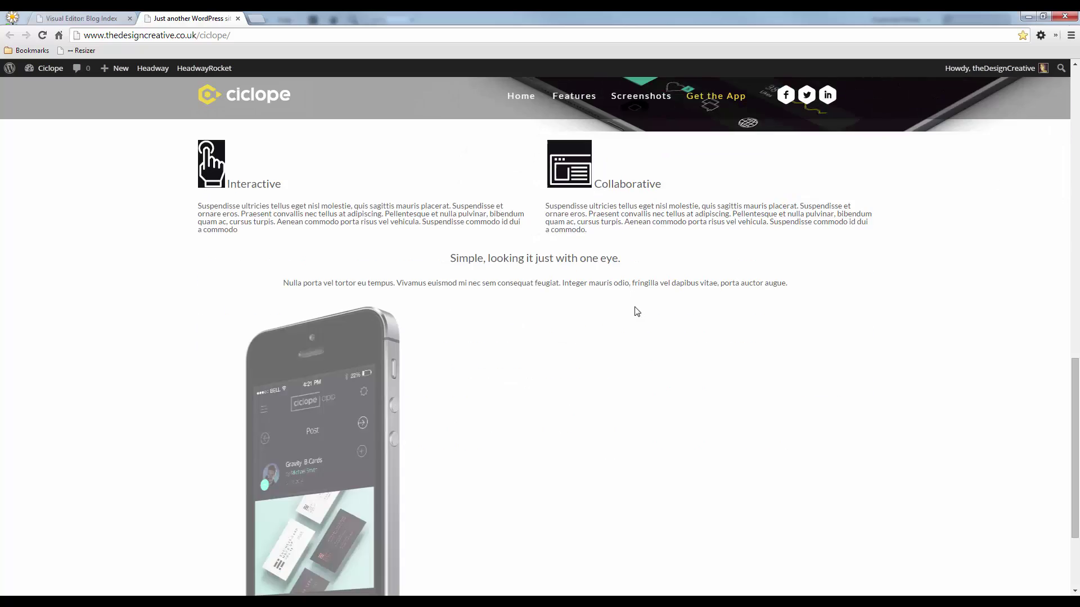
scroll(475, 349, "up", 2)
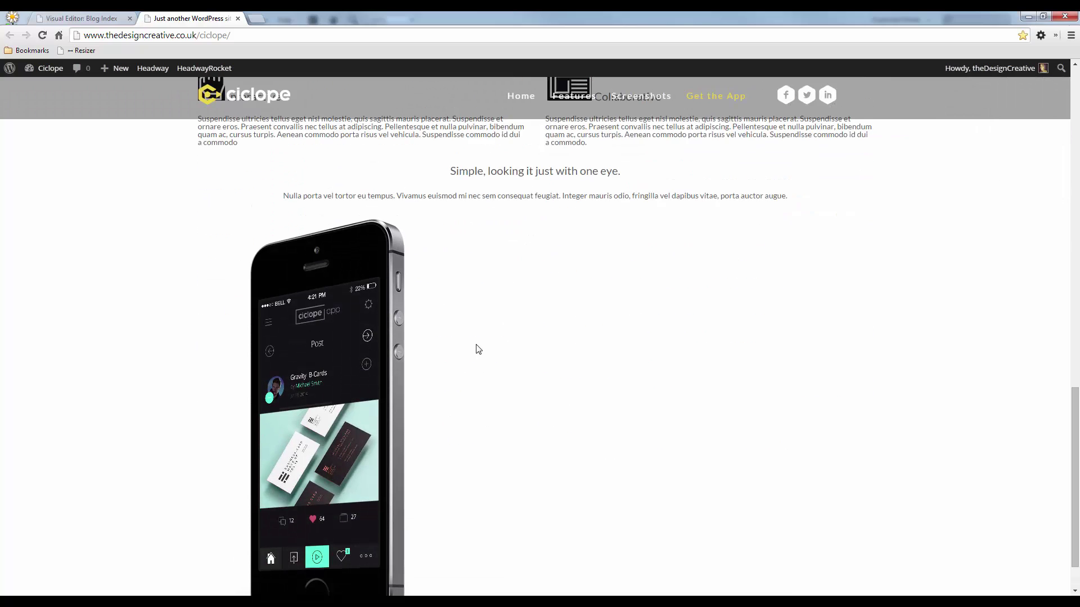
- Add a SoulSections block beside the existing phone block in the grid and set its subsection alias to CENTERMOBILE
left_click(115, 16)
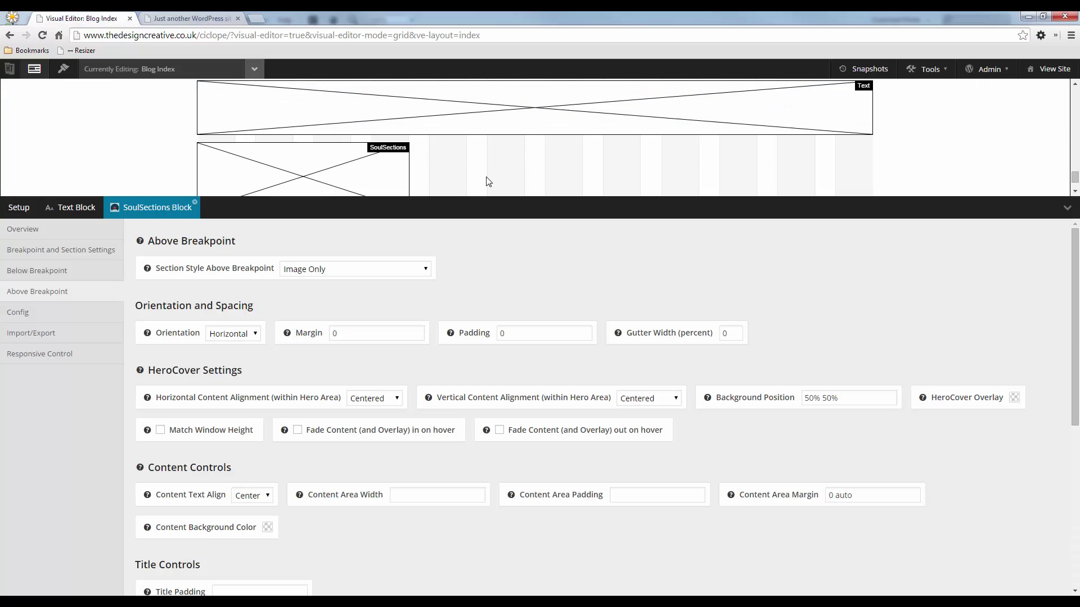
left_click(1067, 208)
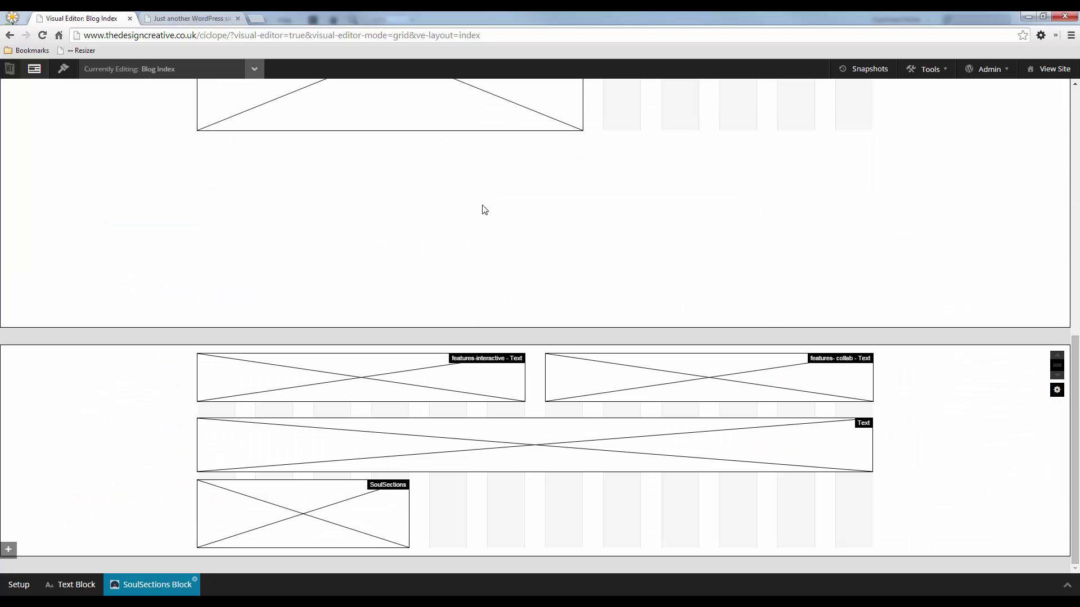
left_click_drag(434, 482, 684, 557)
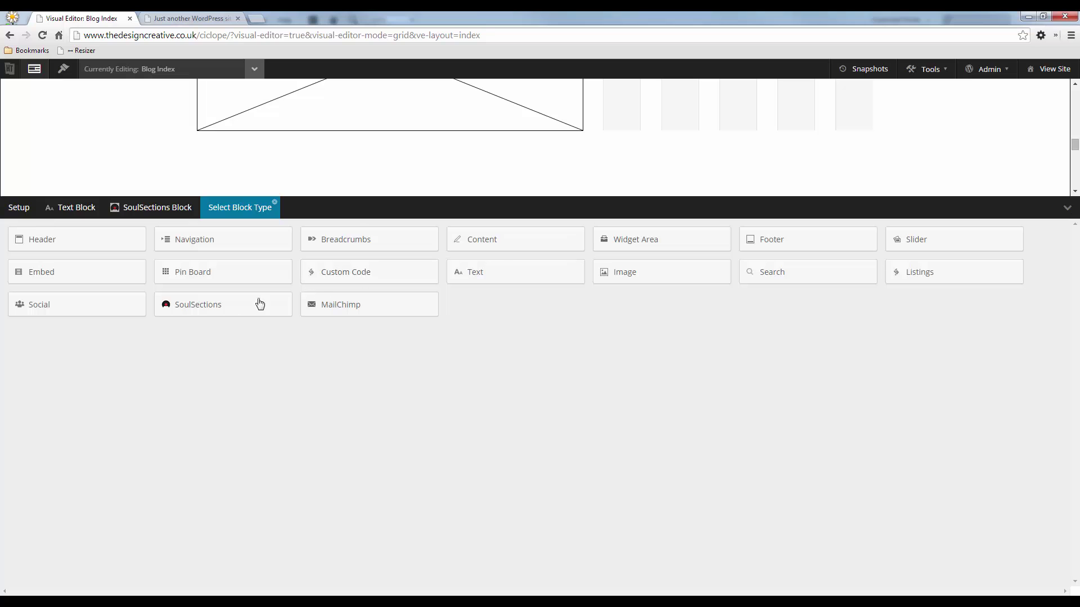
left_click(215, 309)
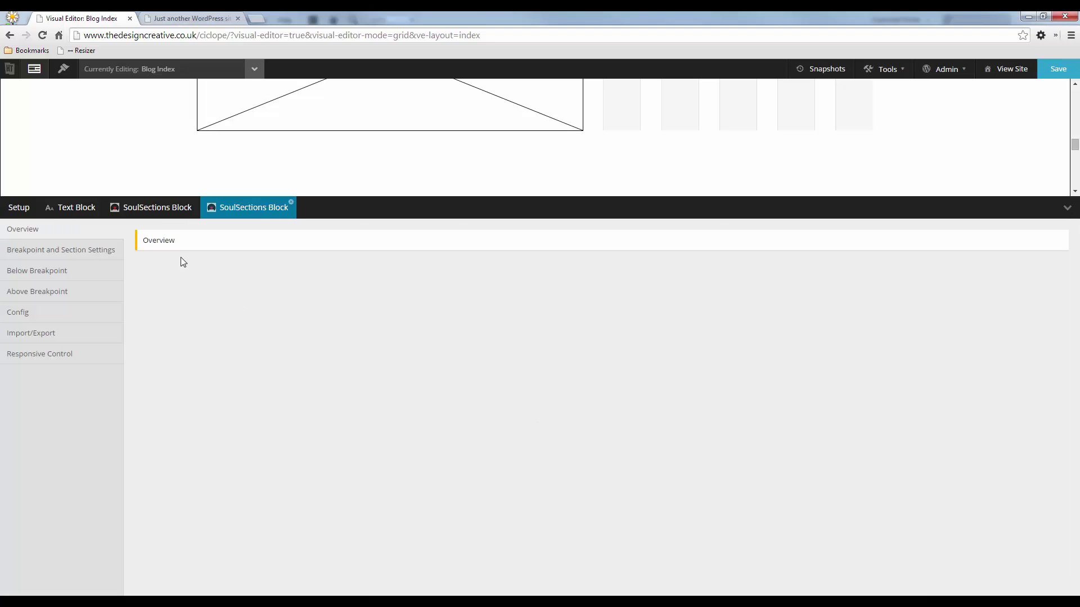
left_click(65, 257)
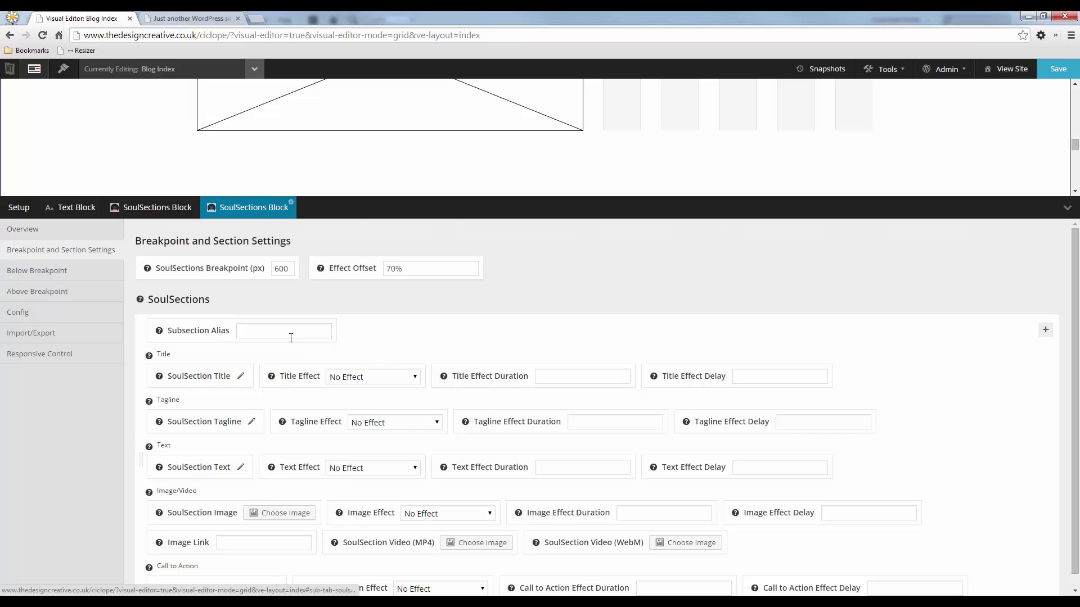
left_click(280, 332)
type("CENTER")
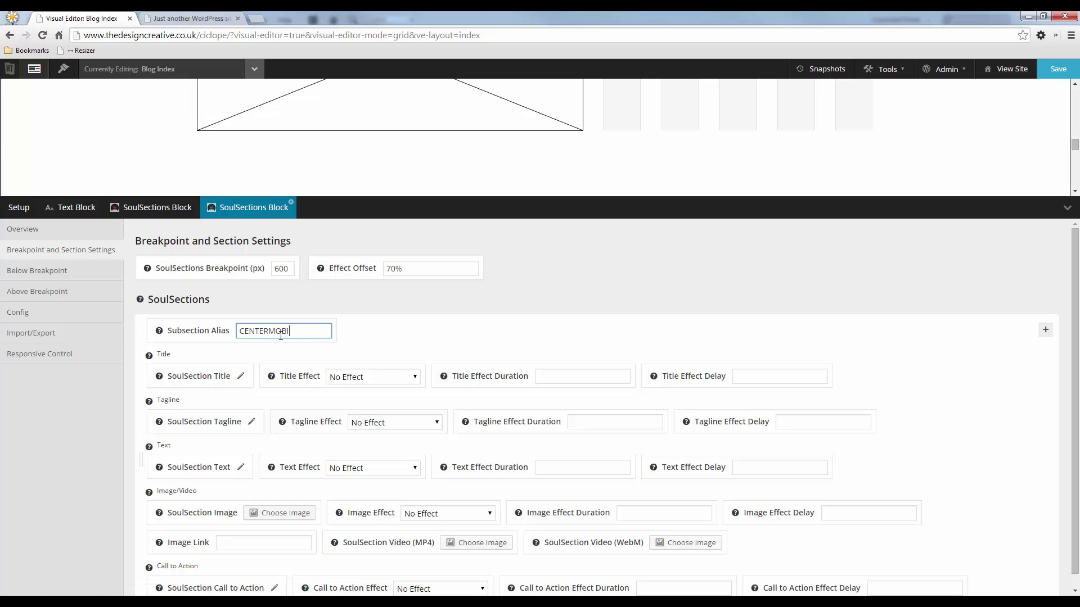
- Compare with the Fireworks mockup, upload trans_mobile_r1_c3 from the Assets folder and use it as the center block's SoulSection image
scroll(428, 313, "down", 1)
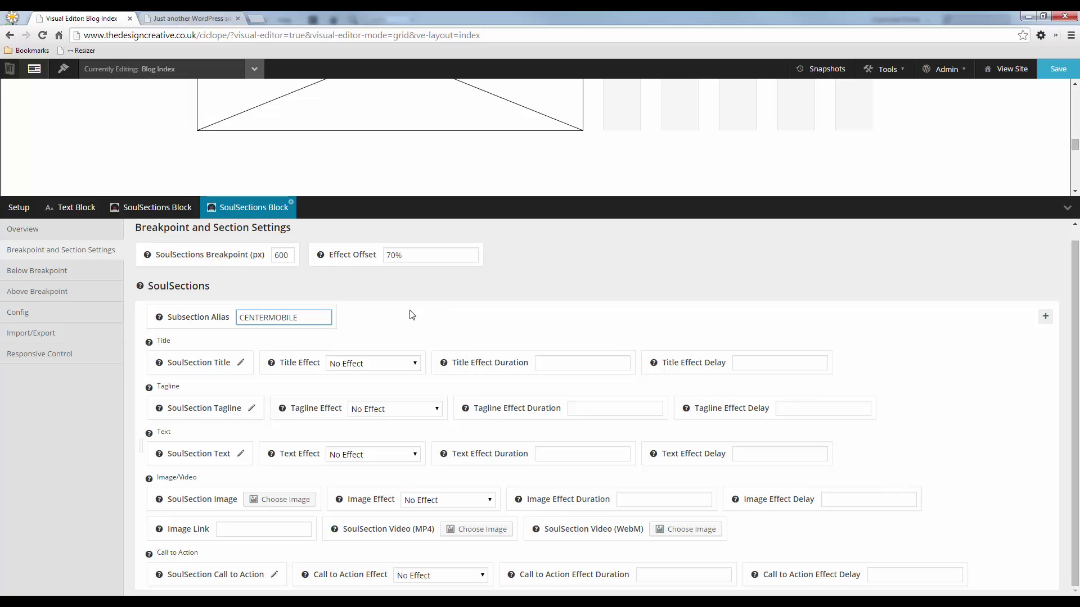
left_click(289, 509)
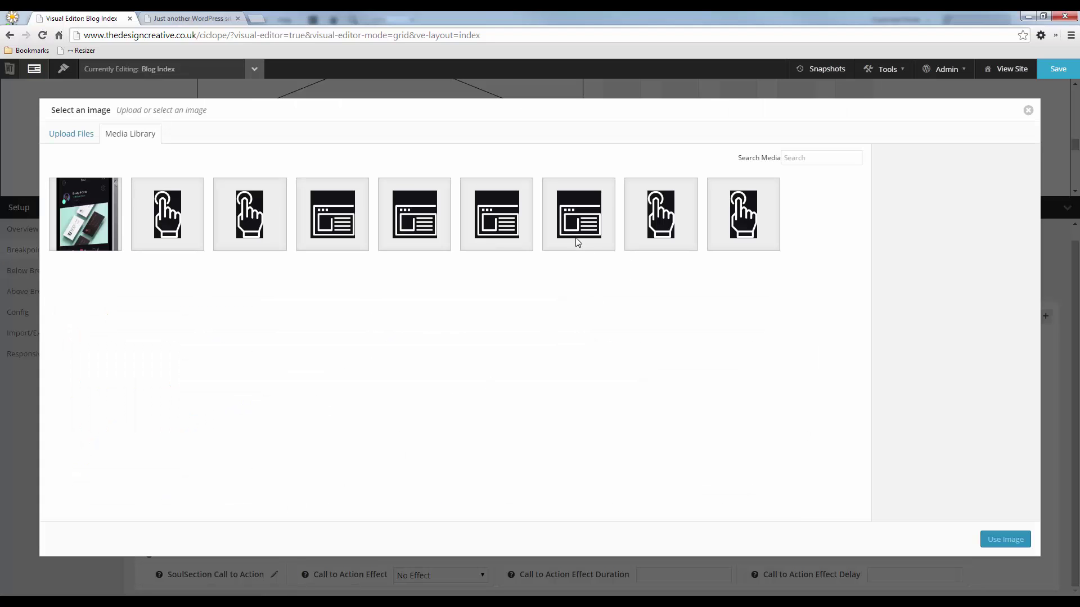
left_click(79, 136)
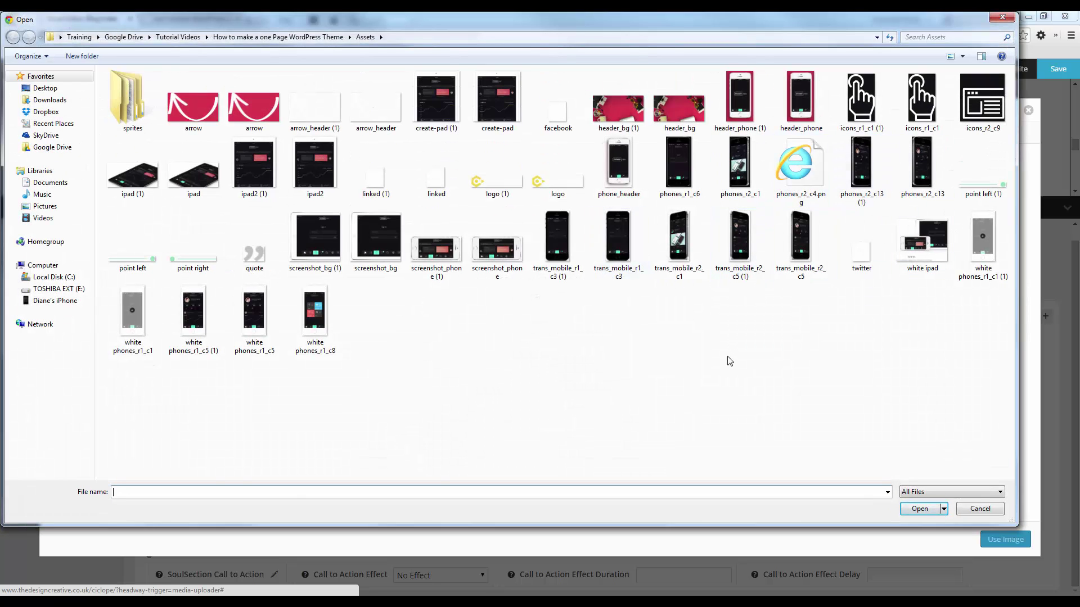
key("alt+Tab")
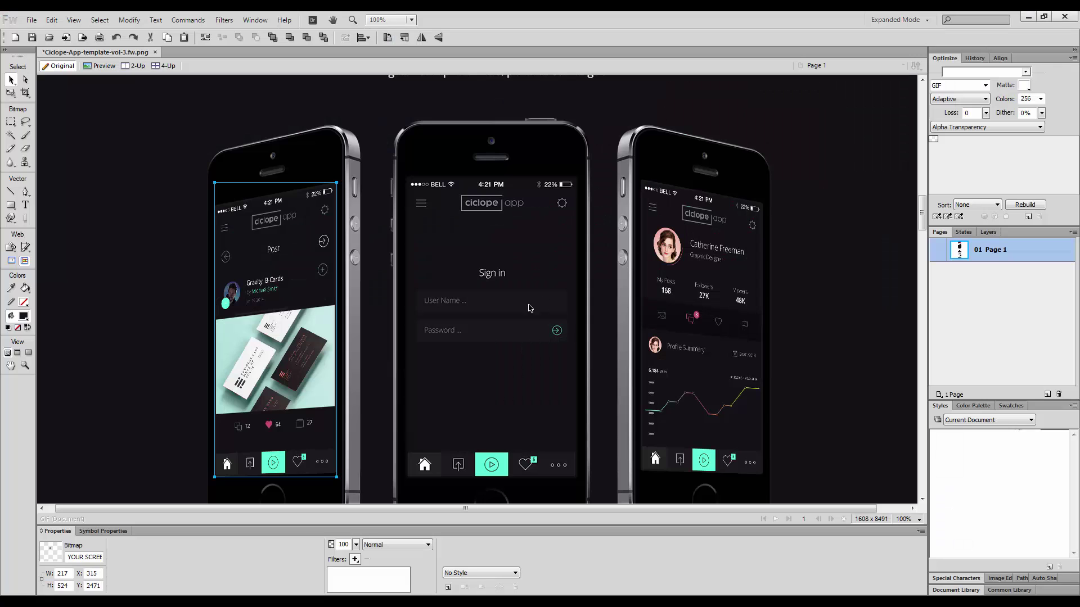
key("alt+Tab")
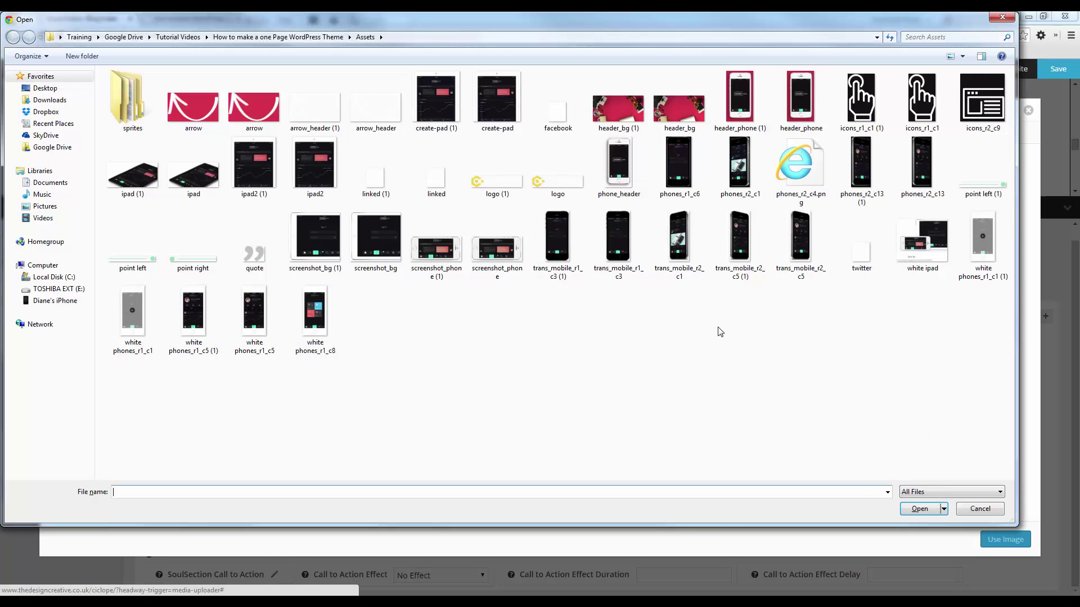
double_click(617, 239)
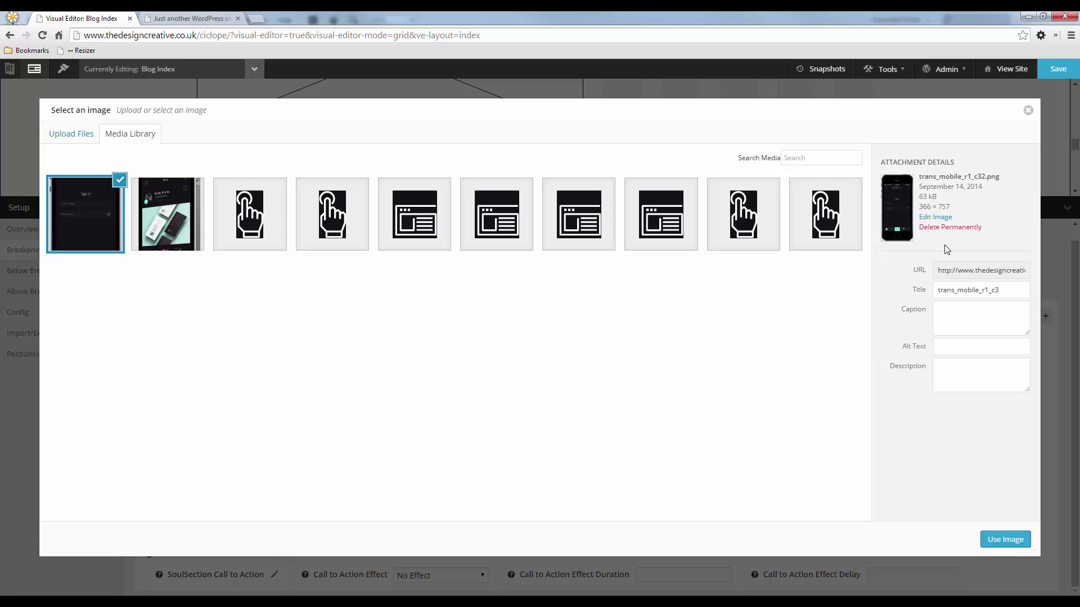
left_click(1006, 541)
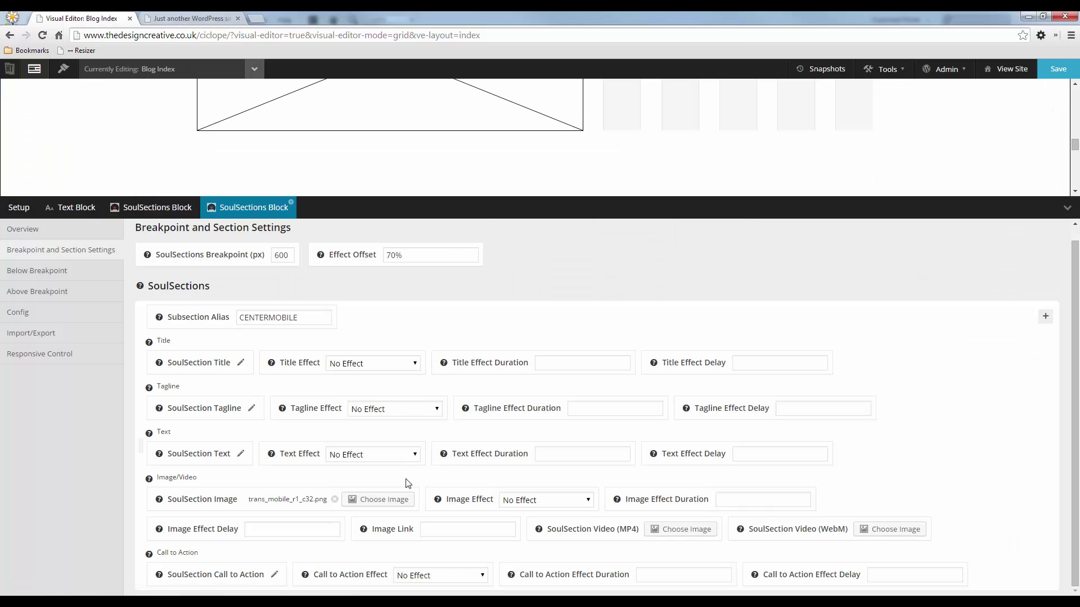
- Give the center phone image the Fade In Up effect with an effect duration of 1S
left_click(549, 500)
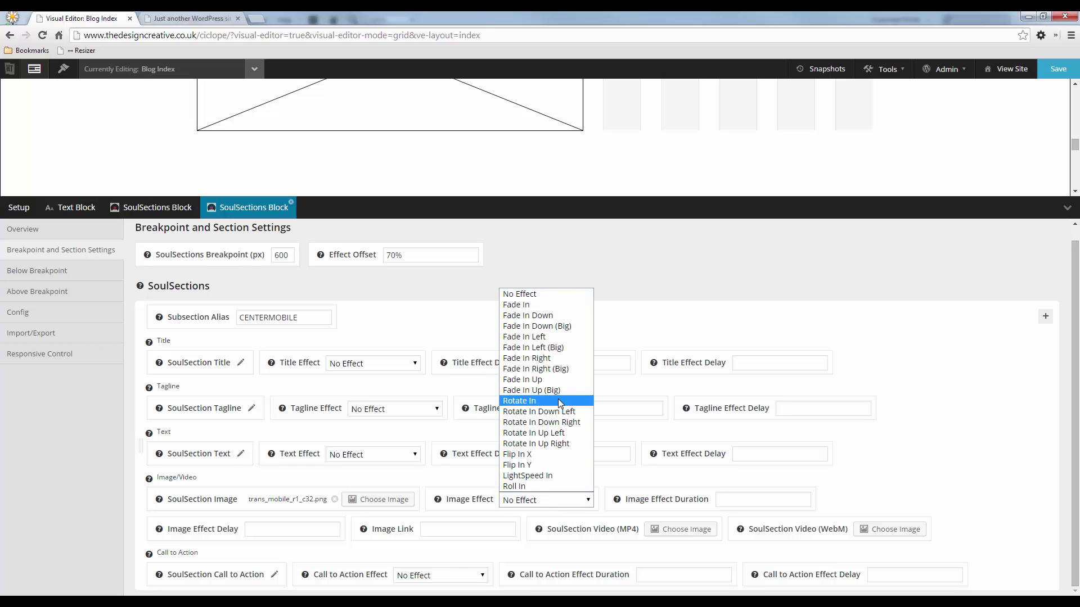
left_click(554, 380)
left_click(725, 493)
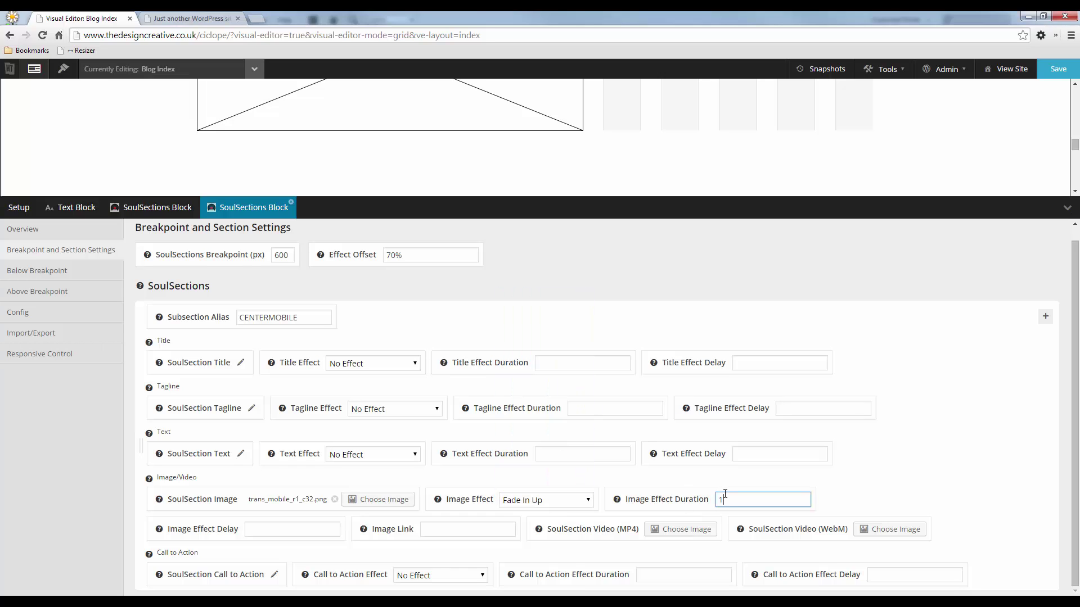
type("1S")
- Choose the center block's above-breakpoint section style, set its image width to 366px and change the image area width
left_click(86, 292)
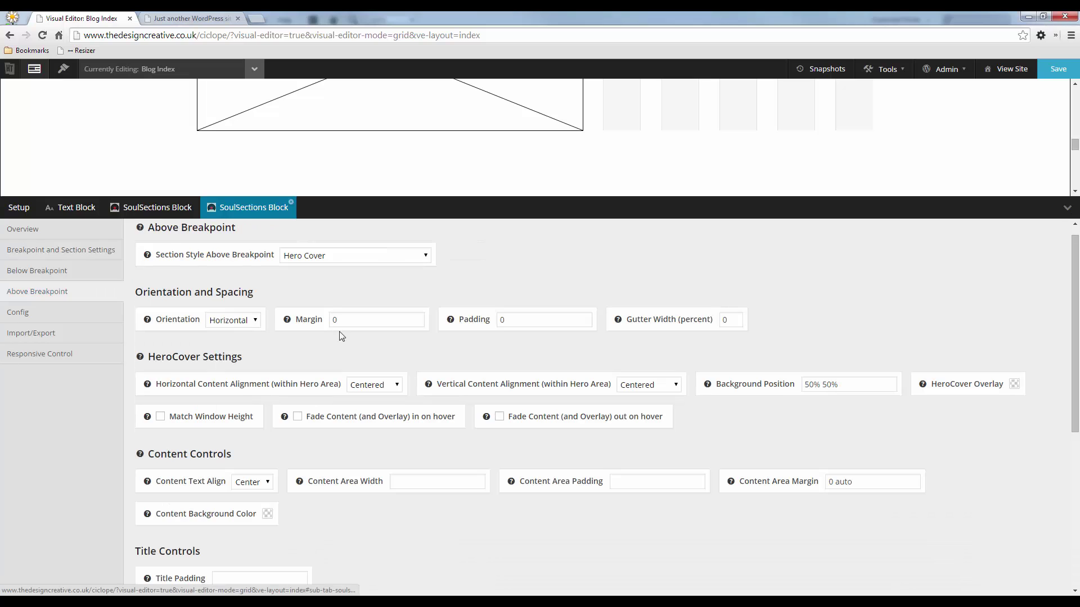
left_click(331, 258)
left_click(318, 334)
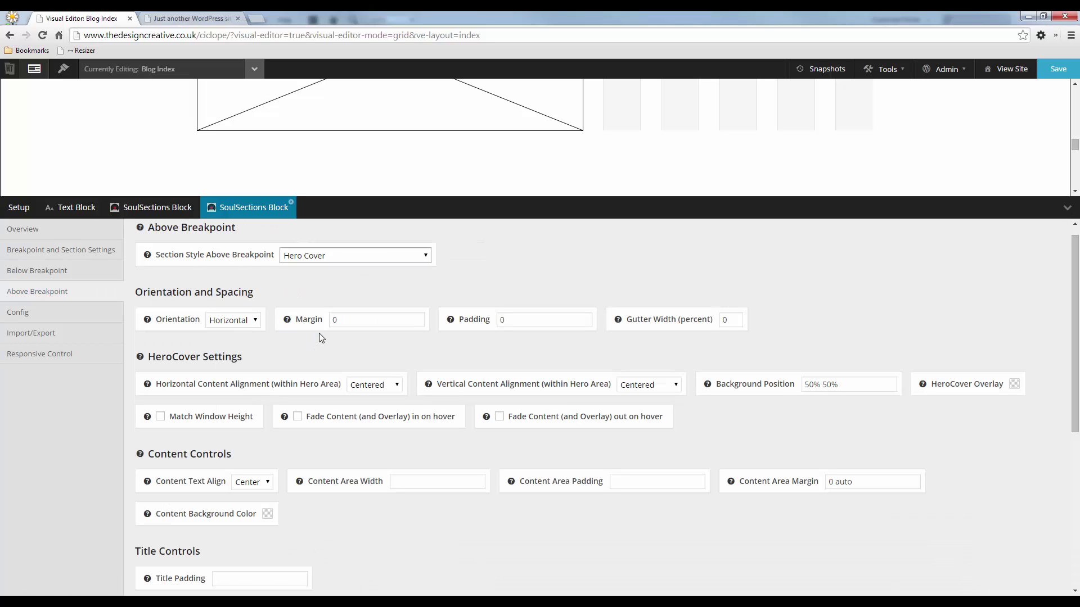
scroll(474, 569, "down", 5)
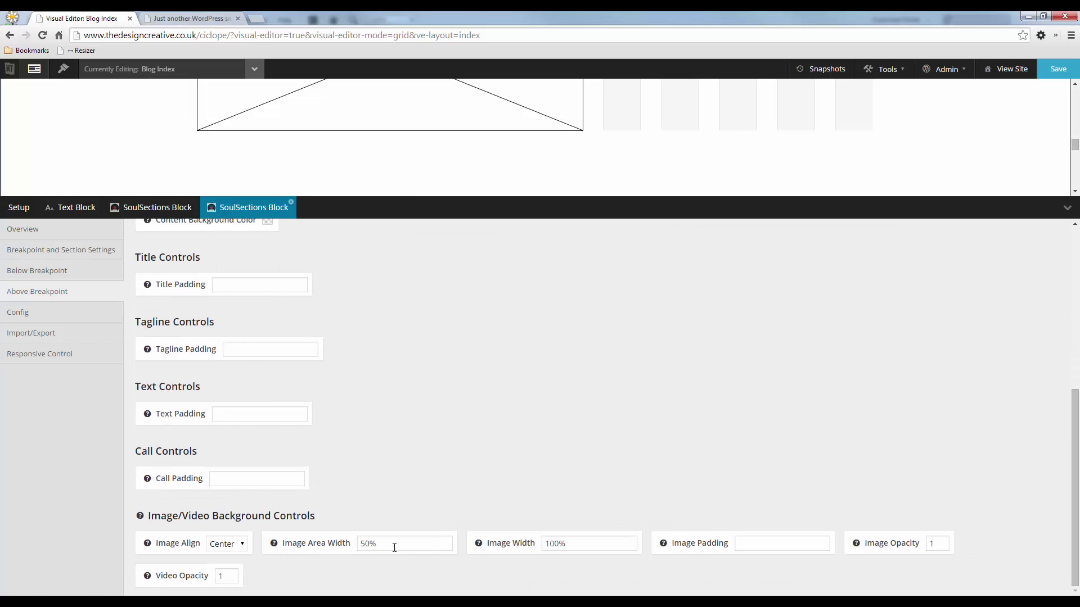
left_click_drag(602, 543, 496, 549)
type("36")
left_click_drag(596, 546, 469, 548)
type("366px")
left_click(337, 544)
type("10")
scroll(388, 311, "up", 2)
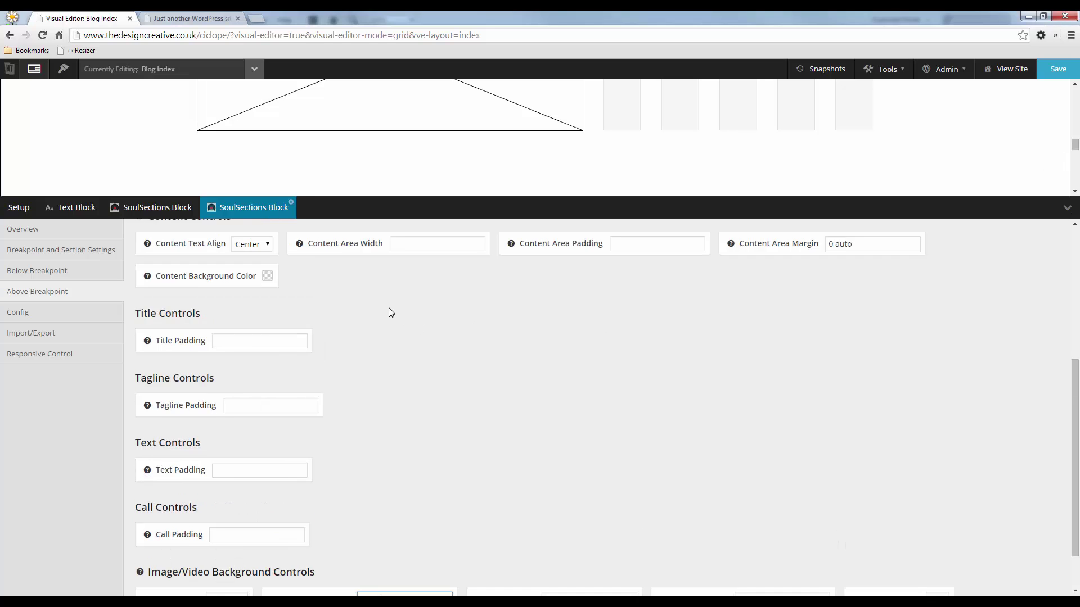
scroll(674, 141, "down", 1)
- Add a third SoulSections block at the end of the phone row and set its subsection alias to rightmobile
scroll(671, 134, "down", 3)
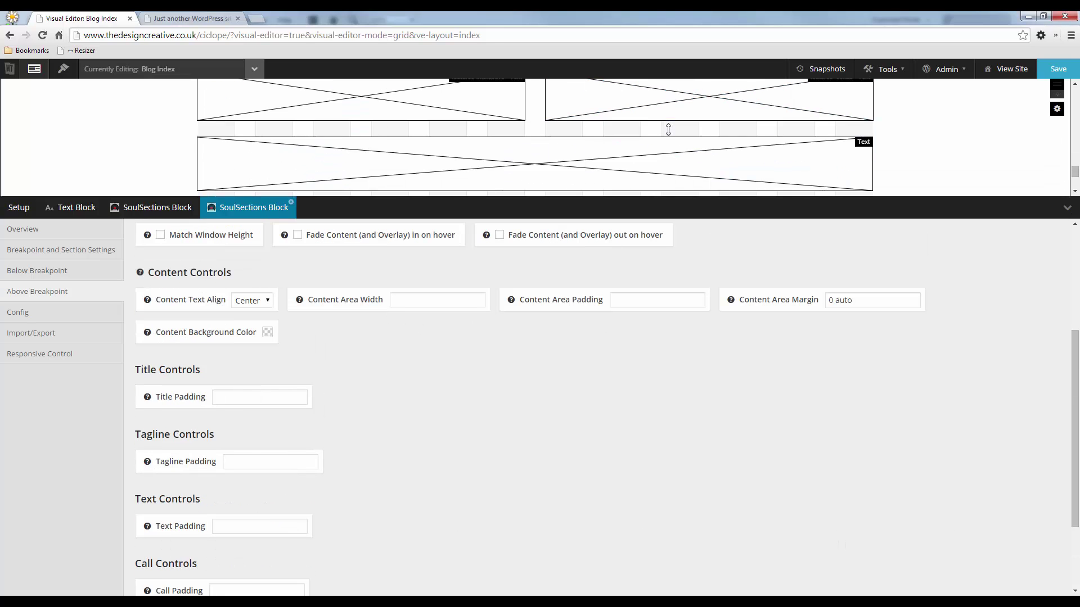
mouse_move(665, 106)
left_mouse_down()
mouse_move(911, 143)
mouse_move(908, 167)
left_mouse_up()
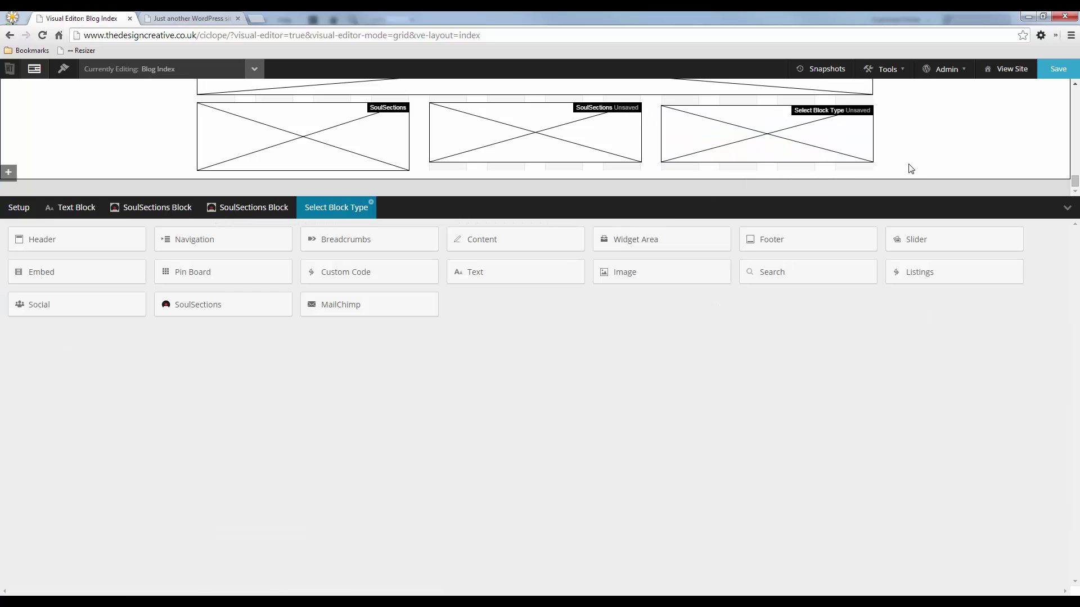
left_click(220, 304)
left_click(67, 251)
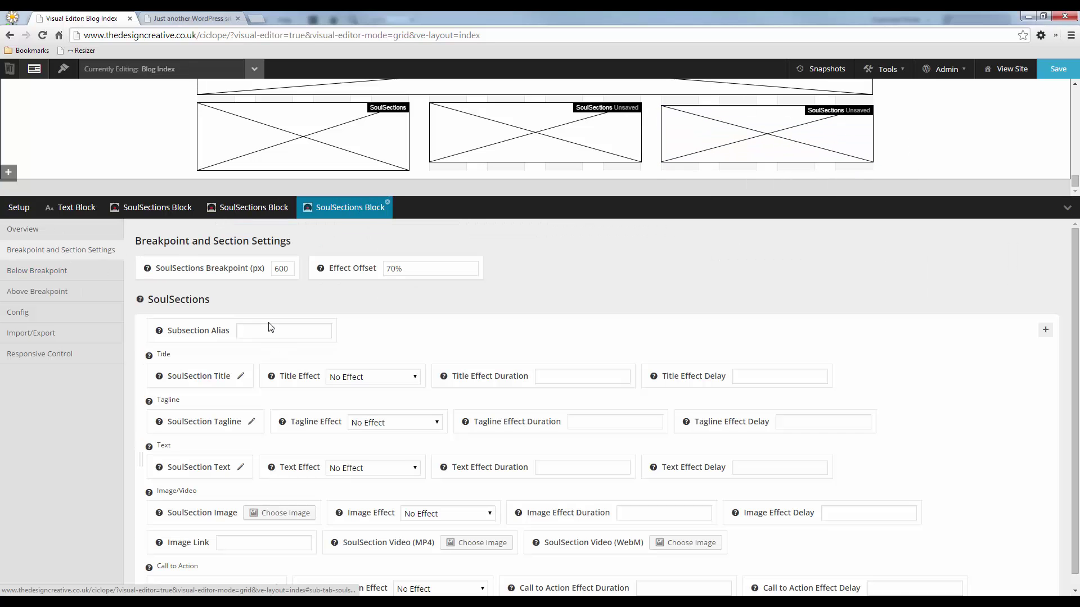
left_click(267, 331)
type("rightmobile")
- Upload trans_mobile_r2_c5 (1) from the Assets folder and use it as the right block's SoulSection image
left_click(280, 513)
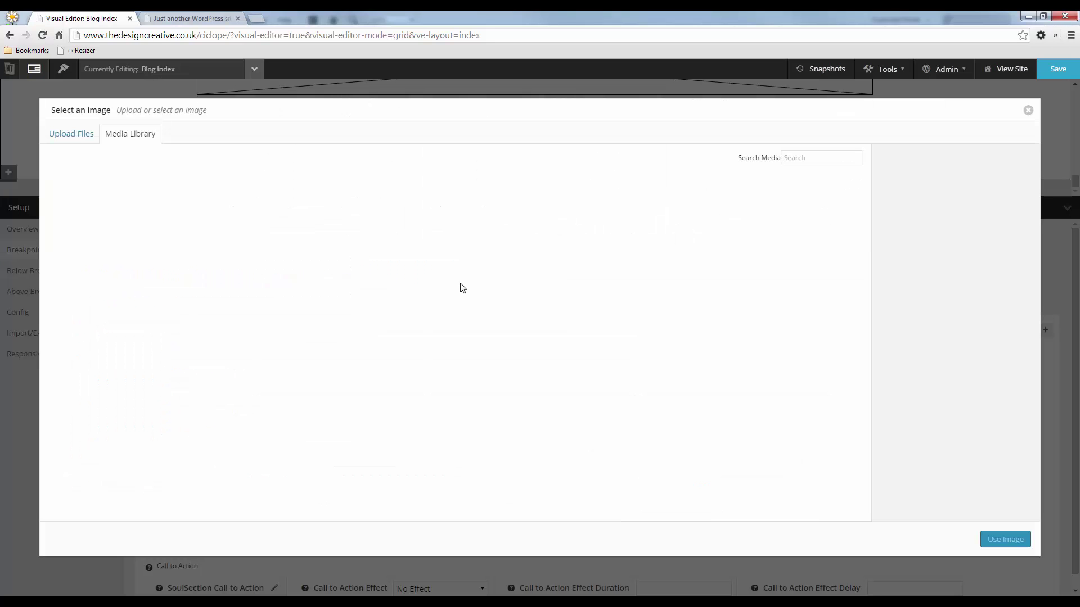
left_click(73, 140)
left_click(519, 315)
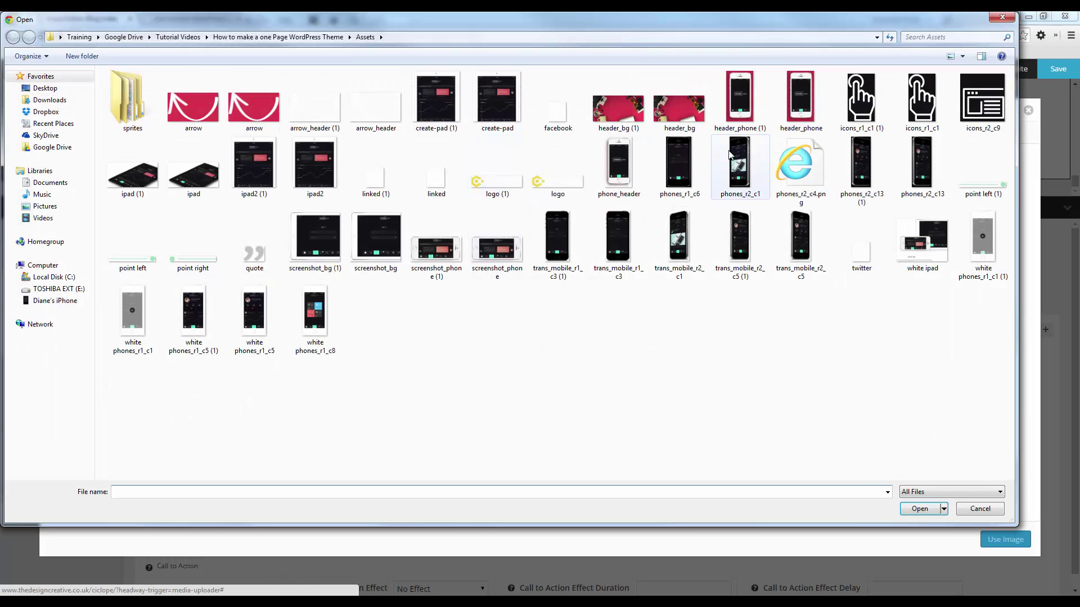
double_click(802, 250)
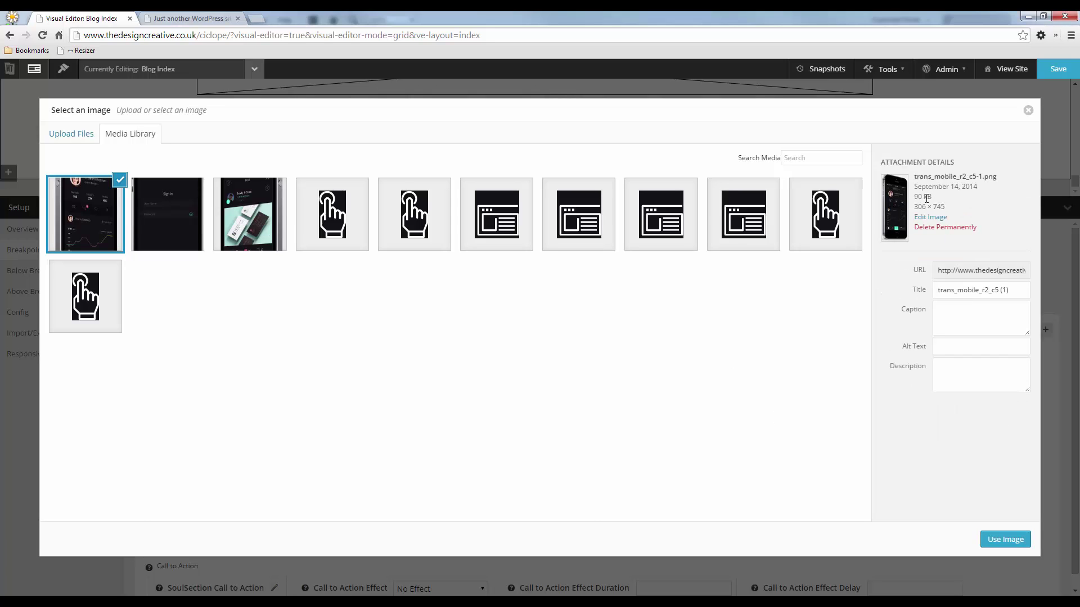
left_click(1005, 539)
- Give the right phone image the Fade In Right effect and reselect the same image from the media library
left_click(549, 514)
left_click(557, 371)
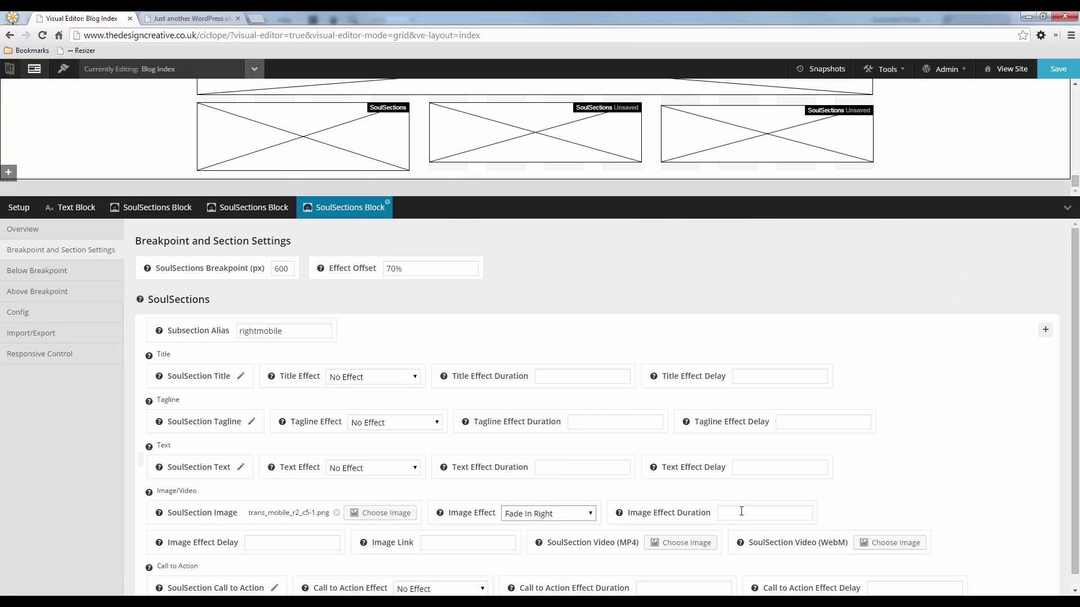
left_click(381, 513)
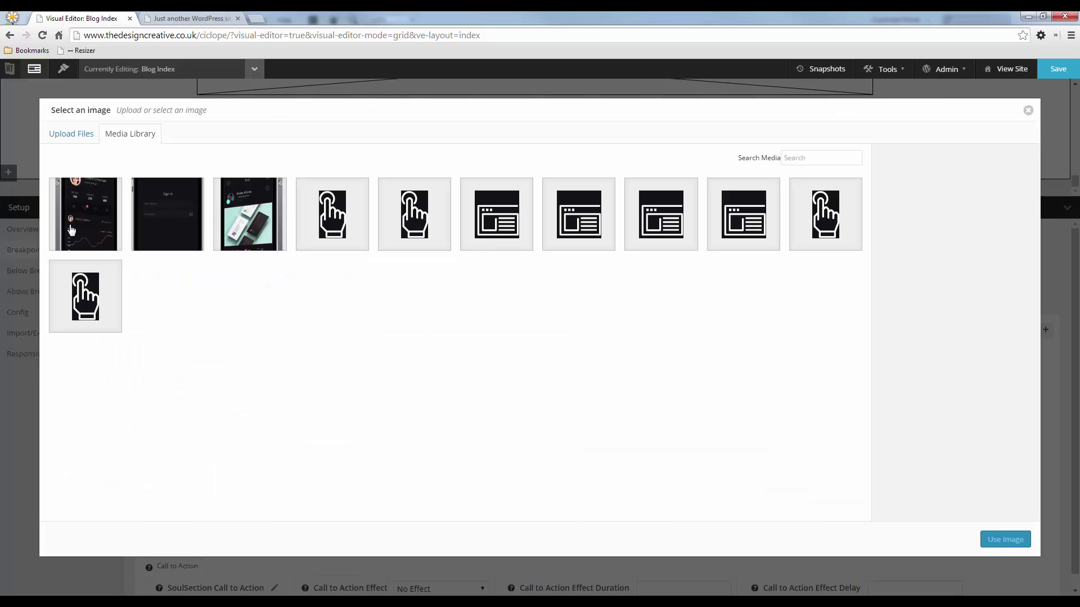
left_click(84, 215)
left_click(1005, 539)
- Choose the right block's above-breakpoint section style, with image width 306px, image area width 100% and image alignment Left
left_click(37, 292)
left_click(354, 269)
left_click(338, 337)
scroll(353, 359, "down", 5)
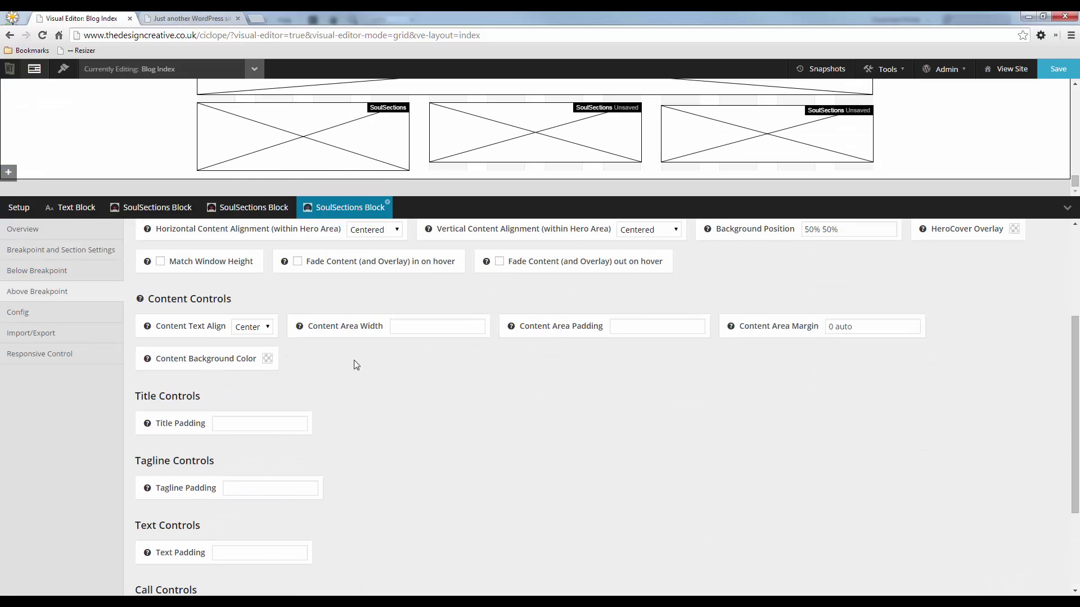
left_click(548, 543)
type("306px")
left_click(372, 538)
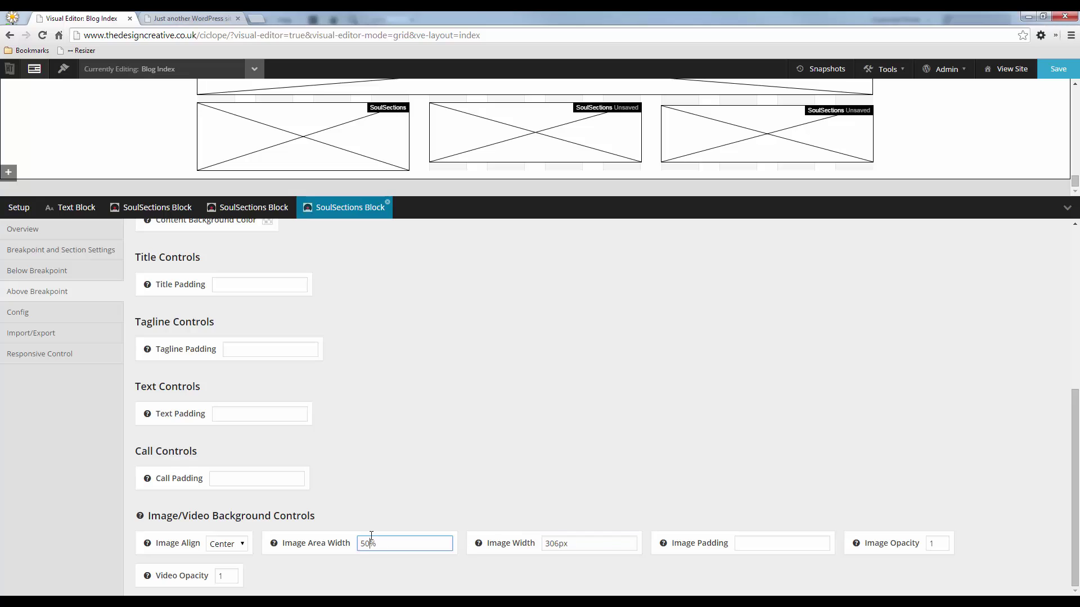
type("100")
left_click(233, 543)
left_click(232, 557)
- Save the layout and reload the live Ciclope page to check the row of three phone images
left_click(1059, 71)
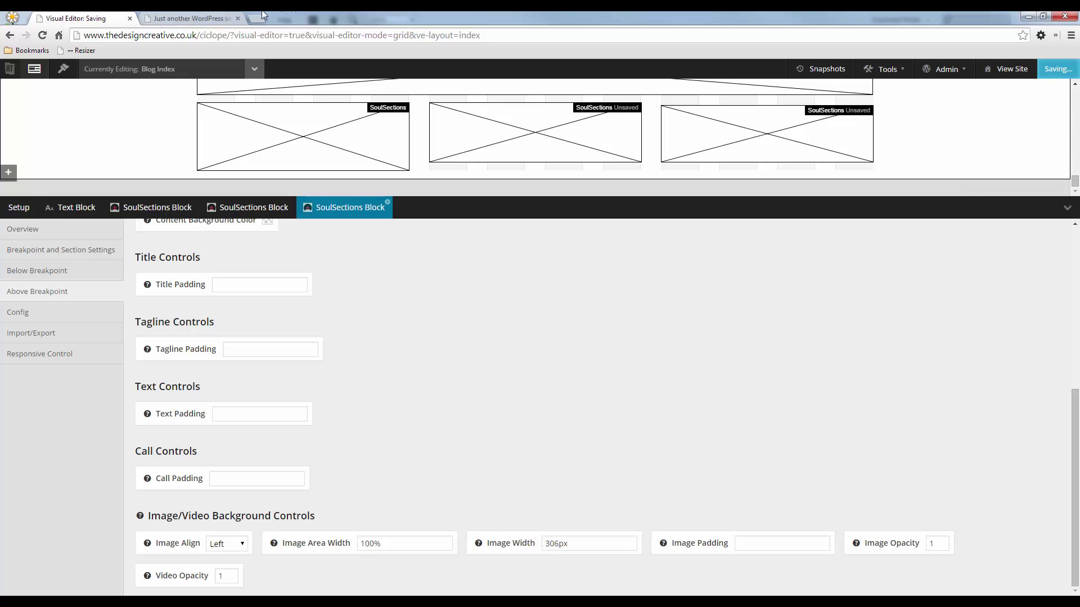
left_click(221, 17)
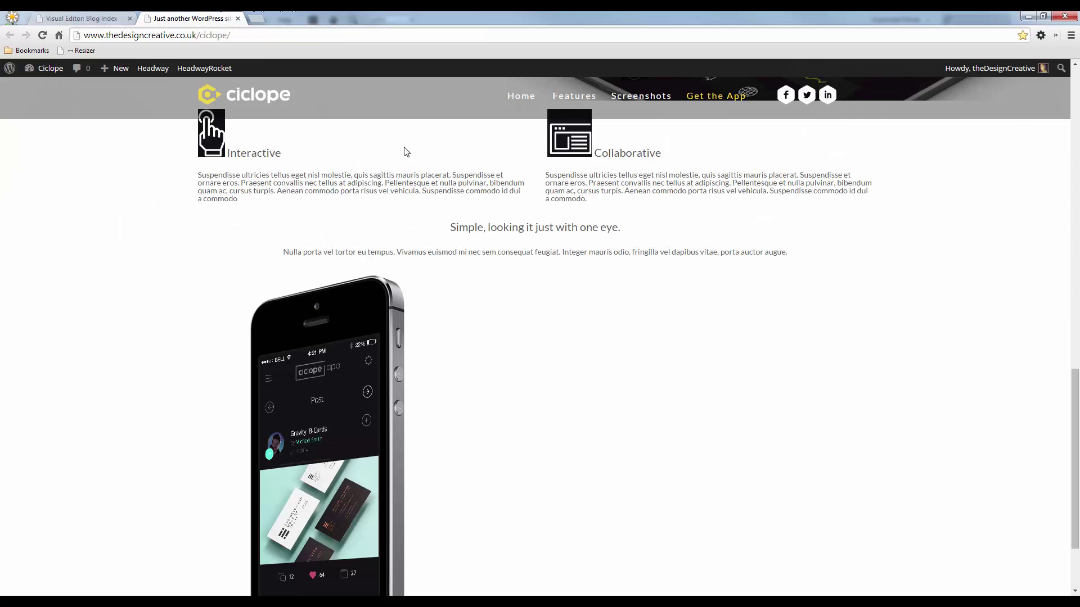
key("F5")
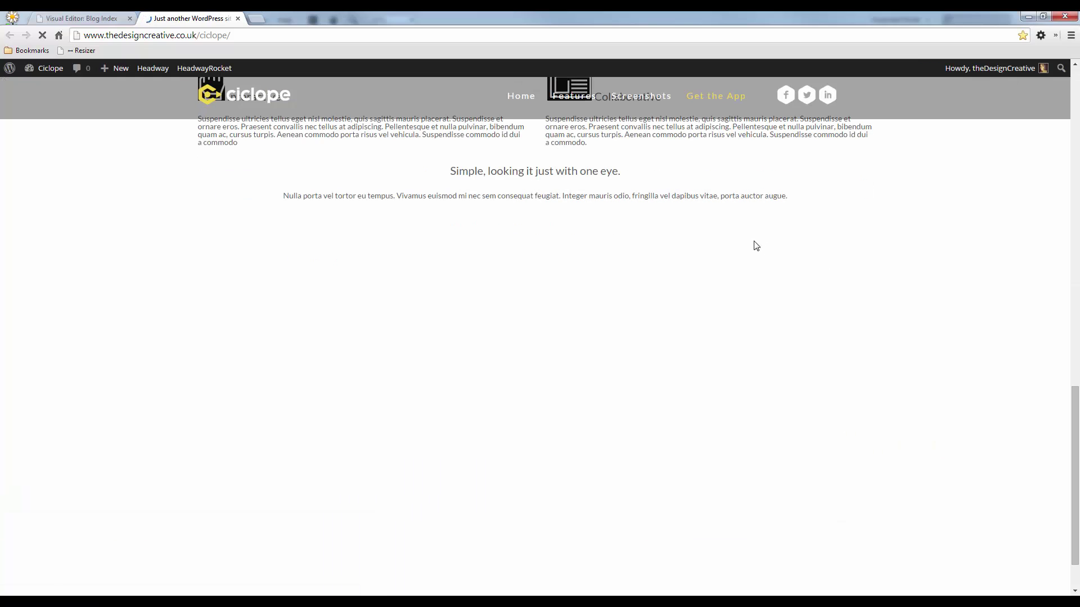
scroll(741, 204, "down", 1)
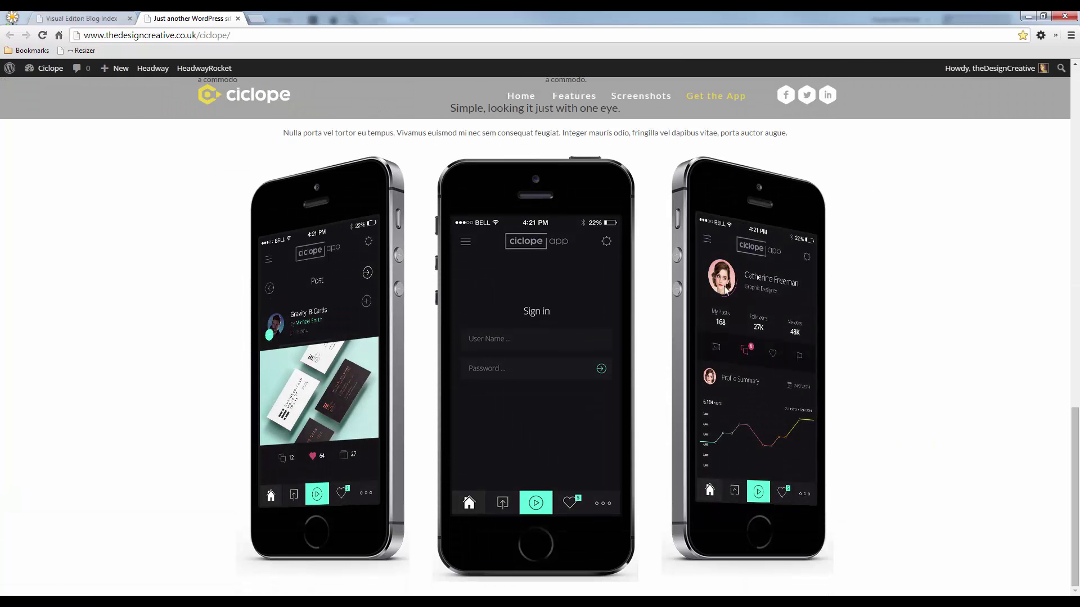
scroll(663, 323, "up", 2)
scroll(650, 309, "down", 2)
- Set the right phone block's image effect duration to 2s back in the Visual Editor
left_click(85, 18)
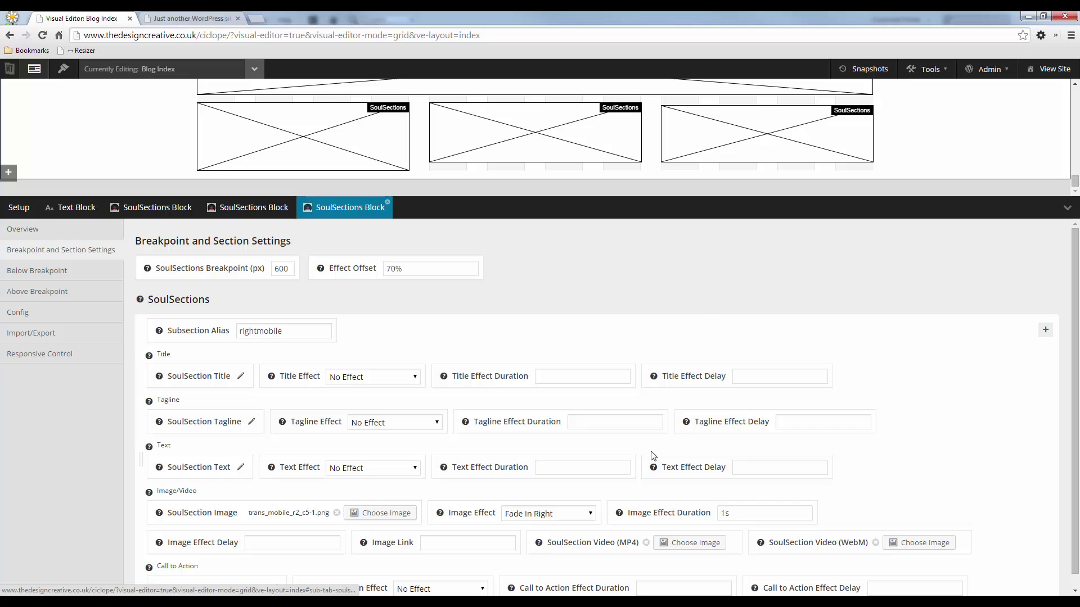
left_click(724, 512)
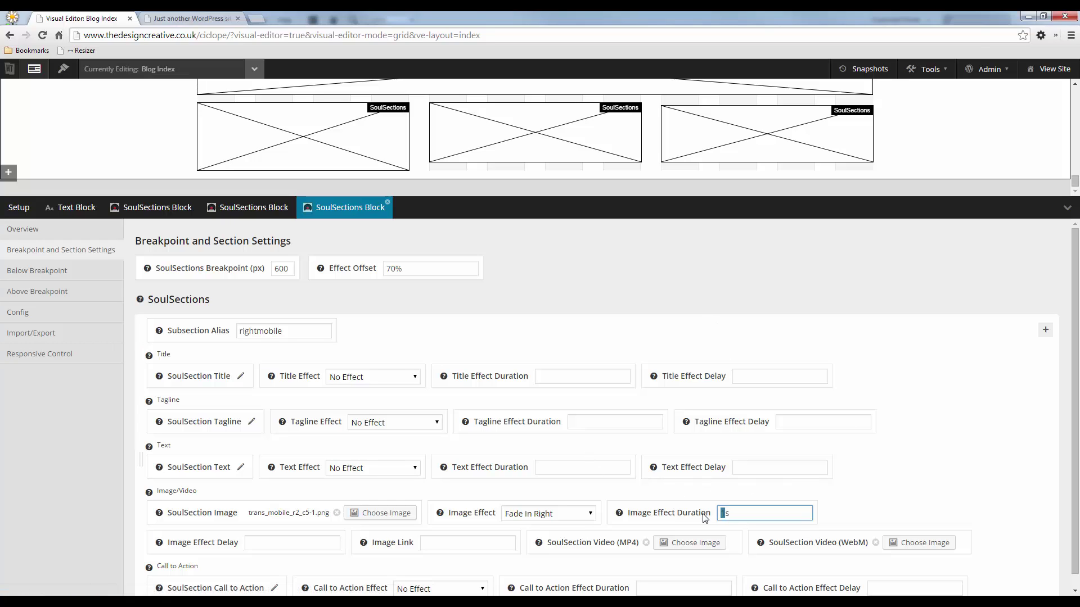
type("2")
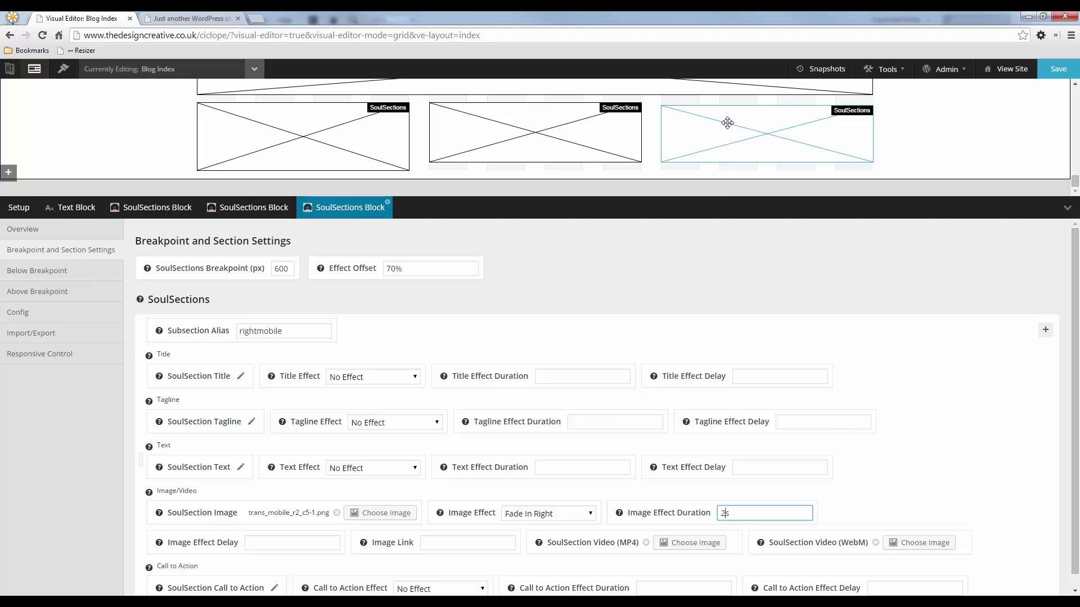
- Open the left phone block's breakpoint and section settings and set its image effect duration to 2S
right_click(338, 149)
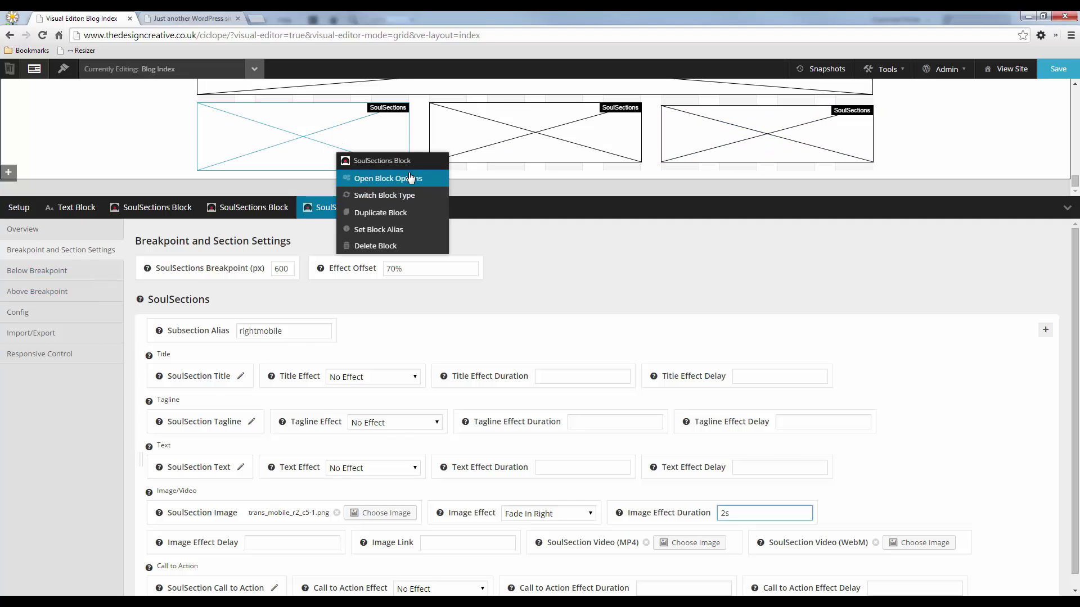
left_click(411, 177)
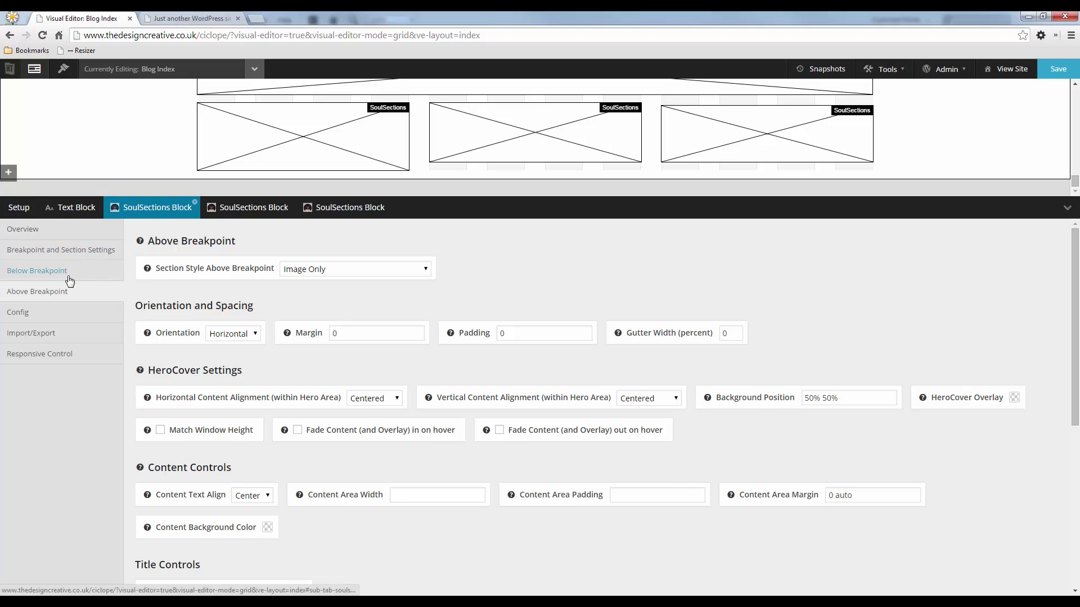
left_click(67, 249)
scroll(750, 496, "down", 1)
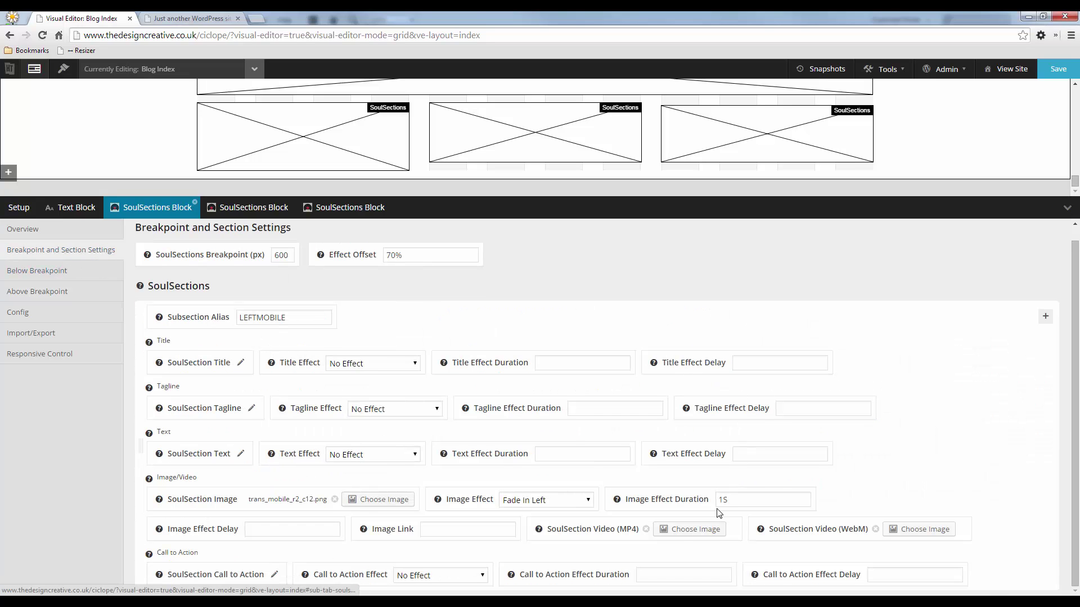
left_click_drag(726, 500, 705, 503)
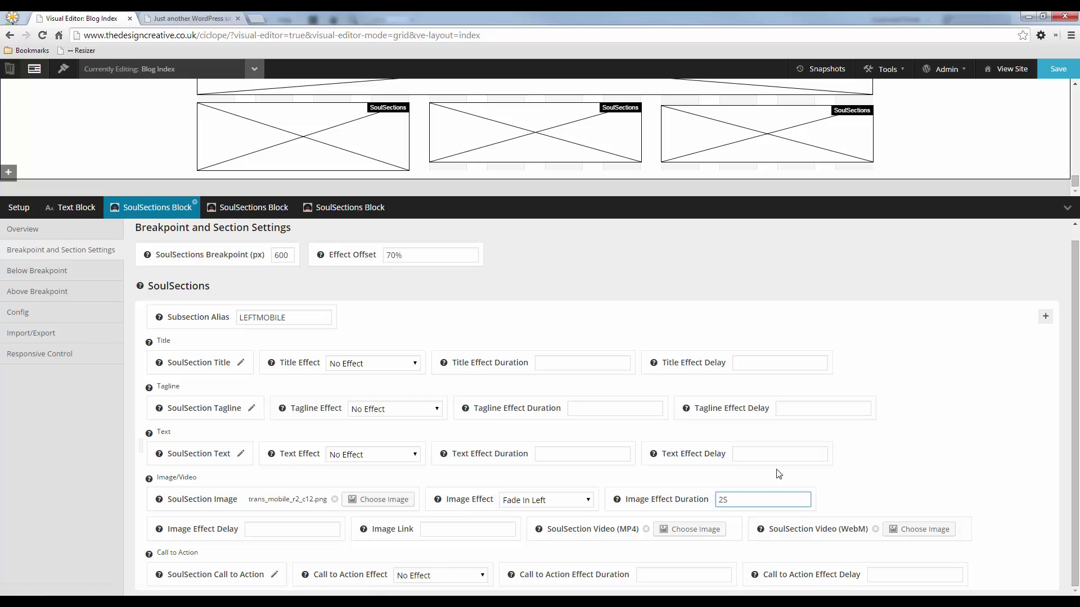
- Set the center phone block's image effect duration to 2500 in its section settings and save the layout
right_click(541, 131)
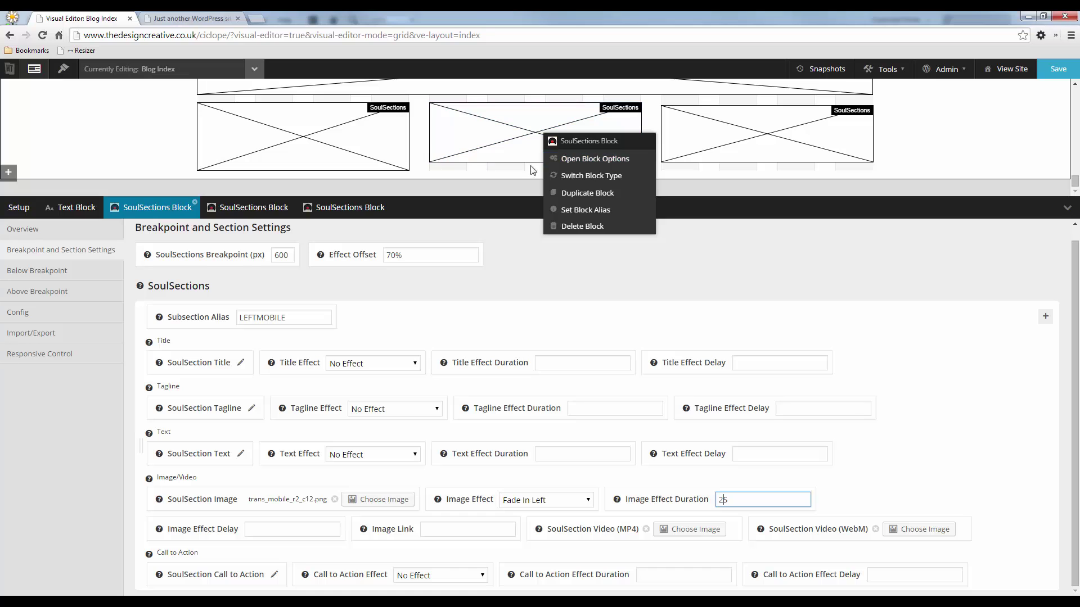
left_click(568, 162)
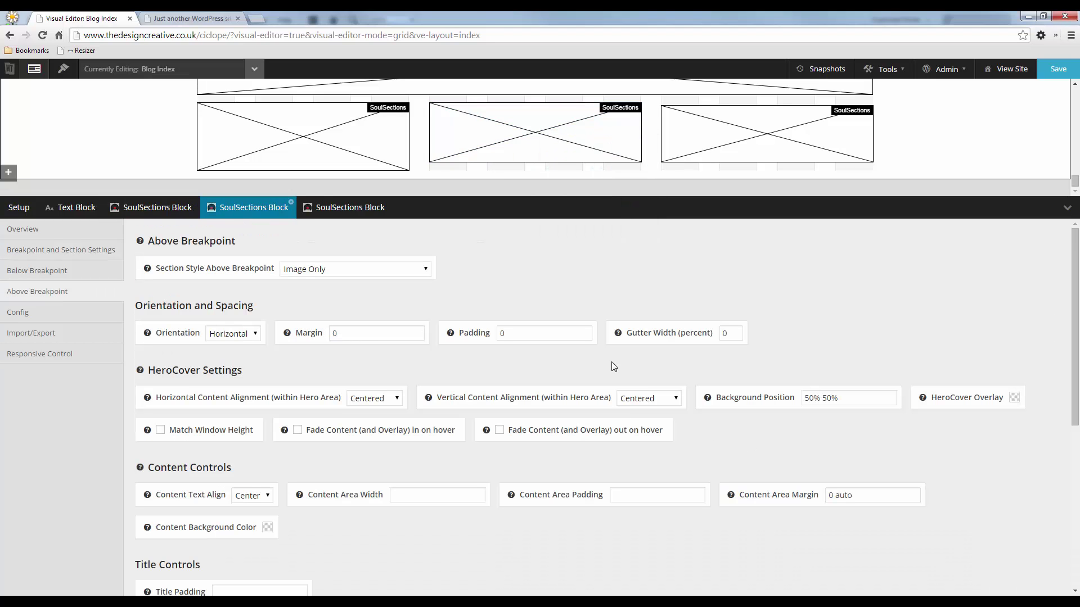
left_click(85, 251)
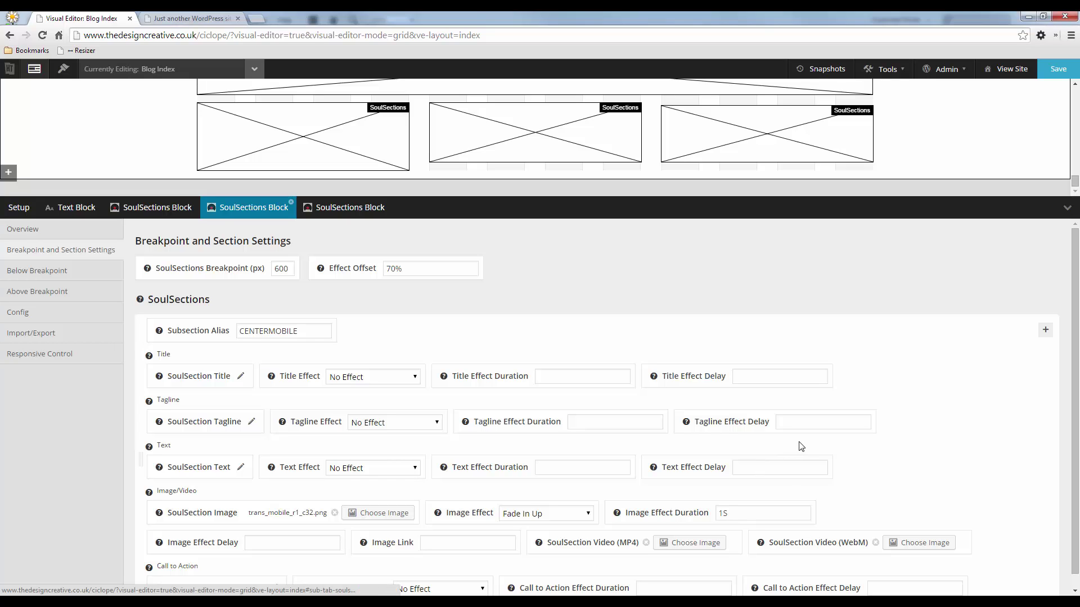
left_click_drag(754, 514, 709, 515)
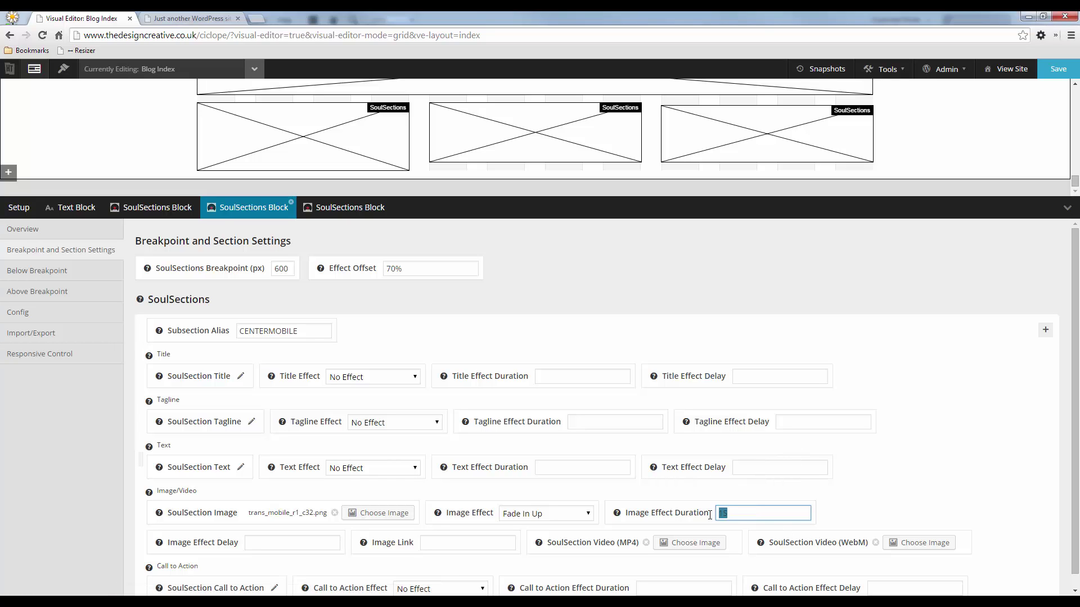
type("1.5s")
type("2s")
left_click(1058, 68)
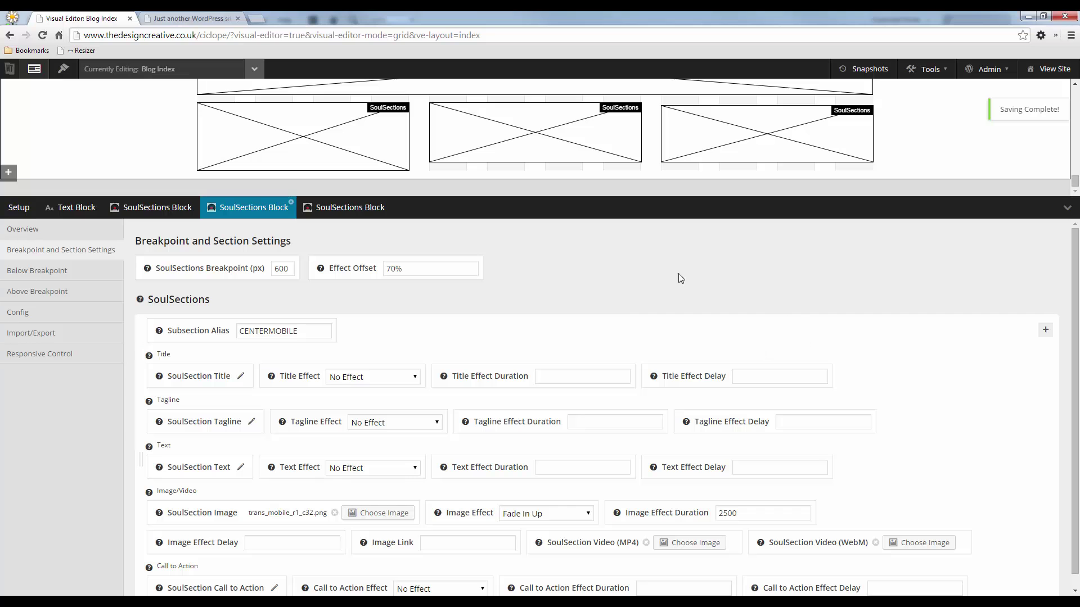
- Reload the live page to check the phone animations and compare the features section with the Fireworks mockup
key("ctrl+Tab")
key("F5")
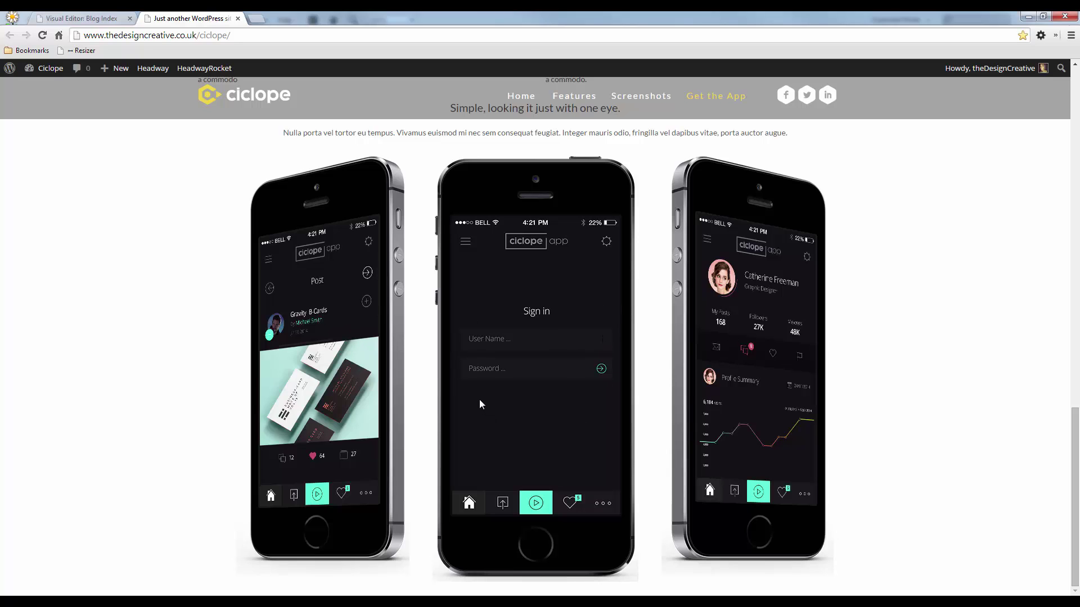
scroll(457, 368, "up", 3)
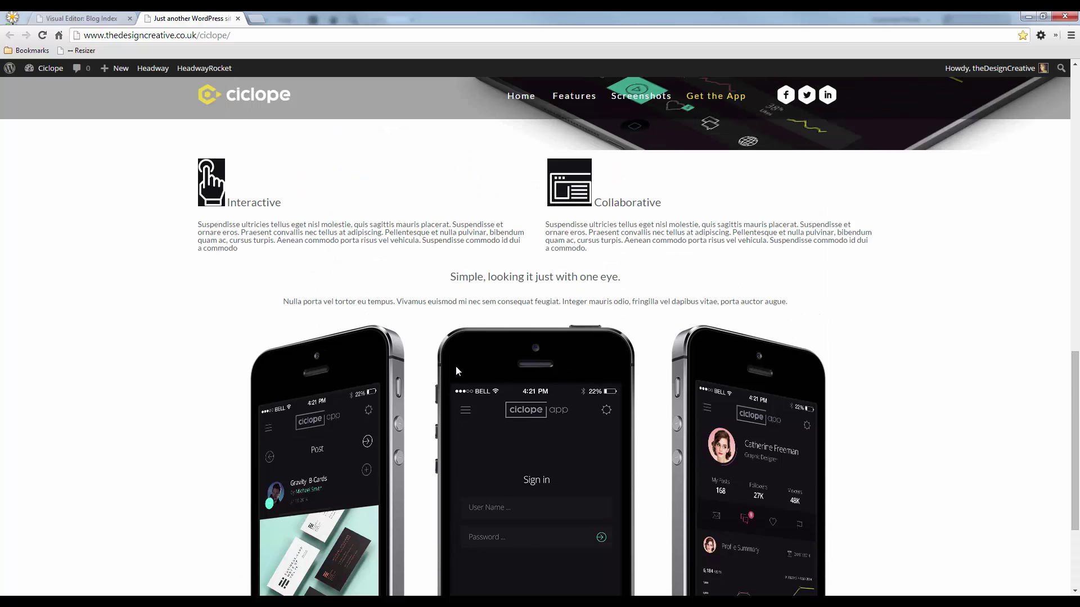
key("alt+Tab")
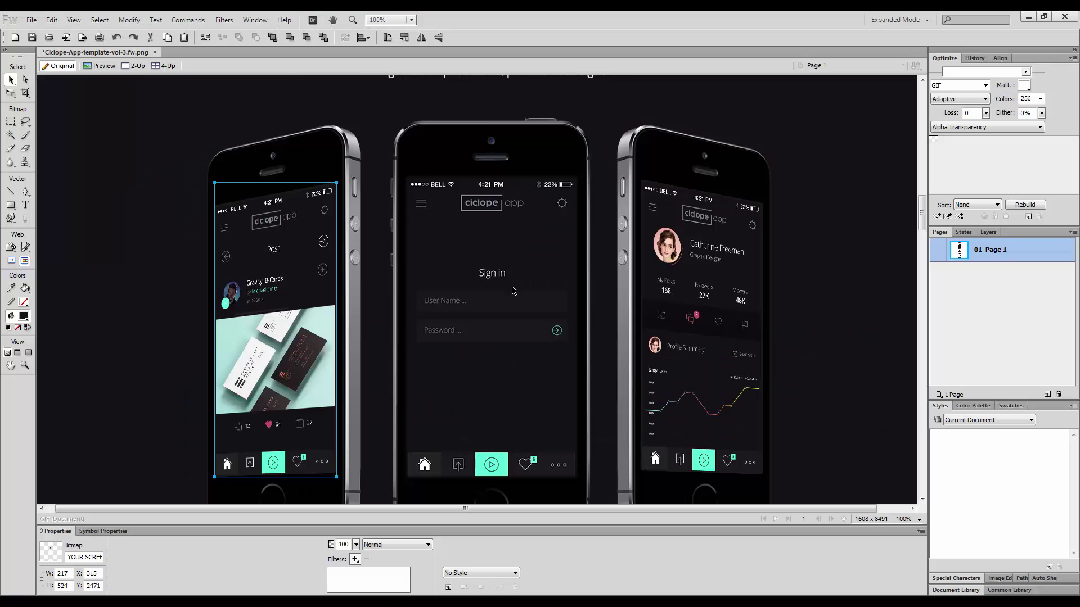
scroll(515, 291, "down", 5)
scroll(368, 248, "up", 7)
scroll(369, 254, "up", 3)
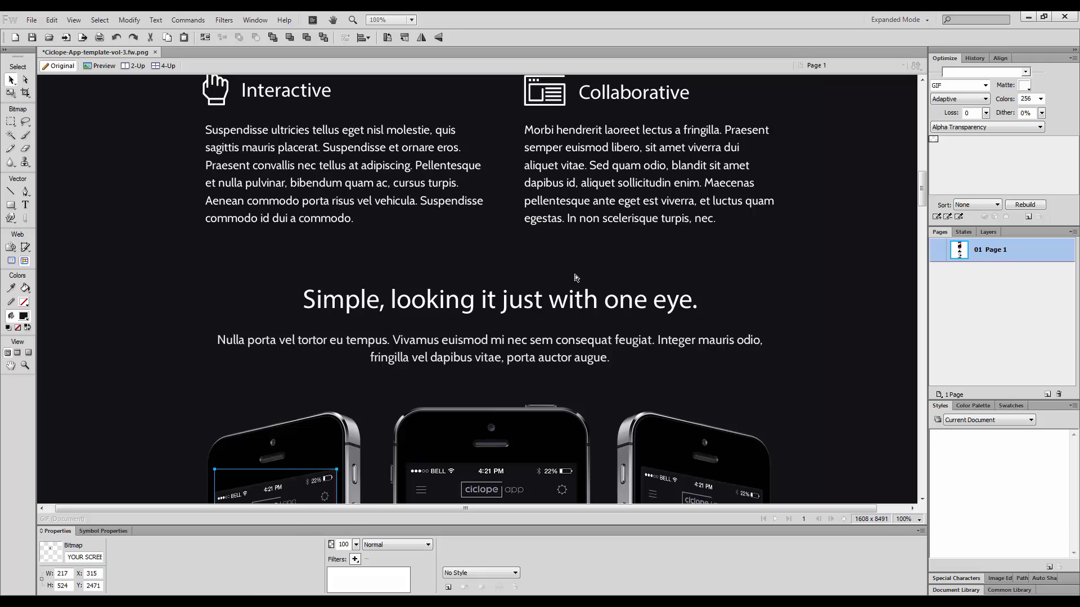
key("alt+Tab")
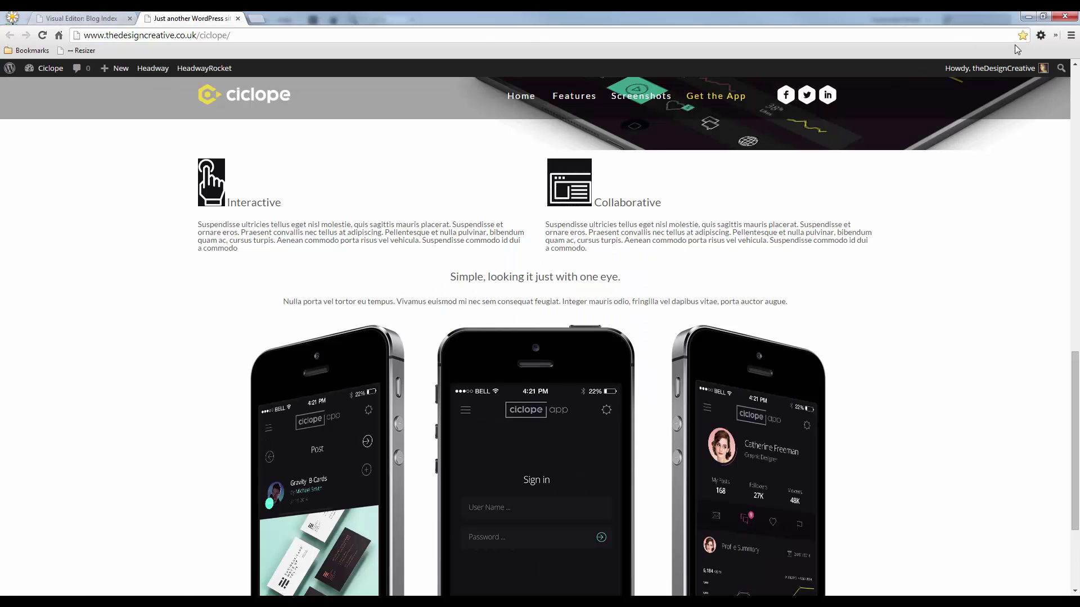
- Narrow the browser window to phone width, review how the three phone images stack, and restore the full-size window
left_click(1042, 17)
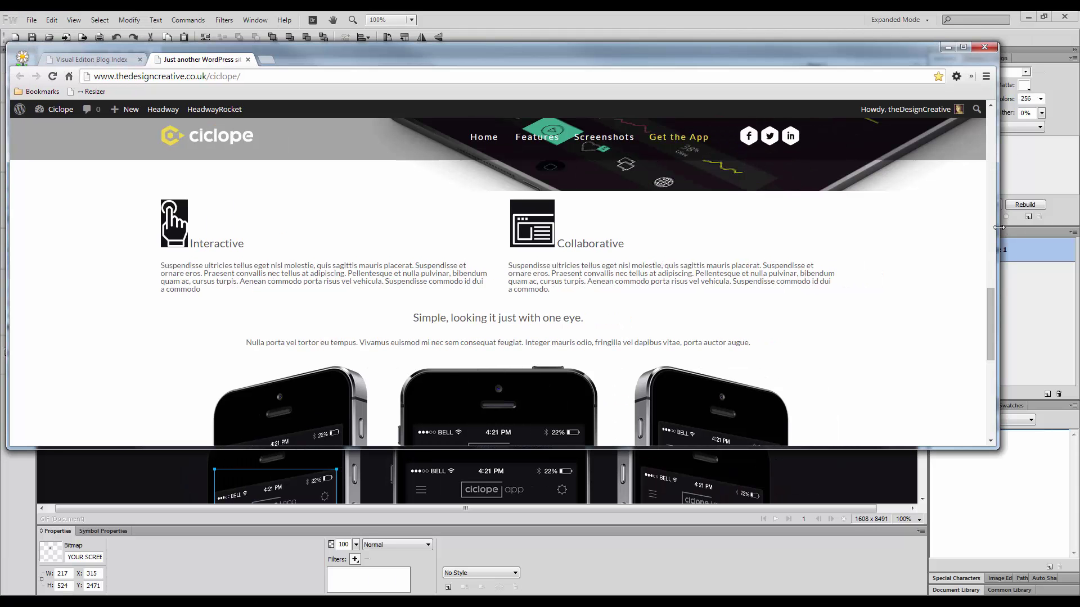
left_click_drag(998, 227, 114, 311)
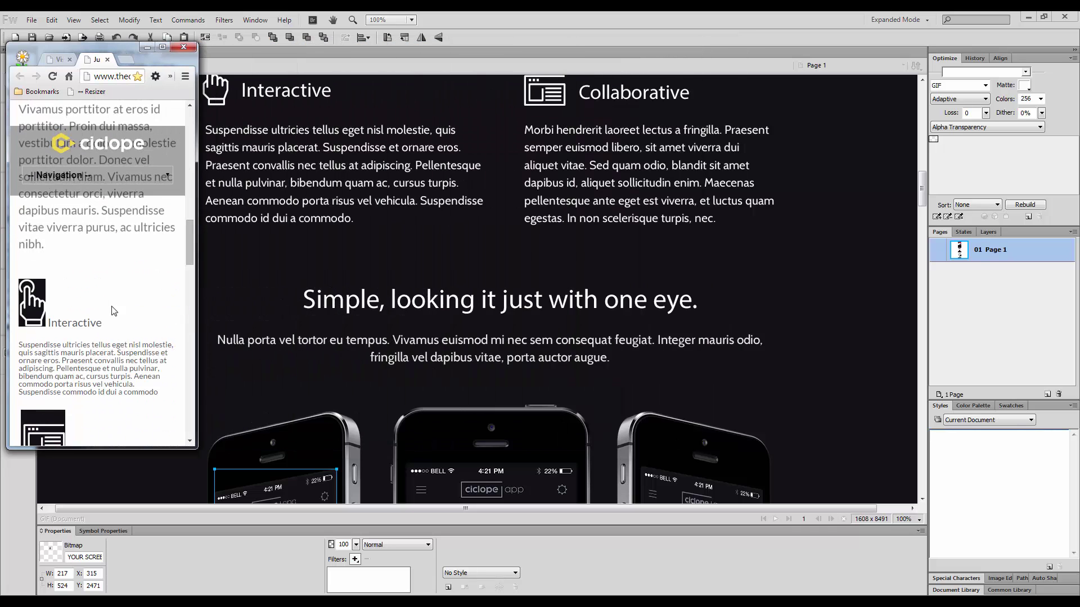
scroll(114, 311, "down", 8)
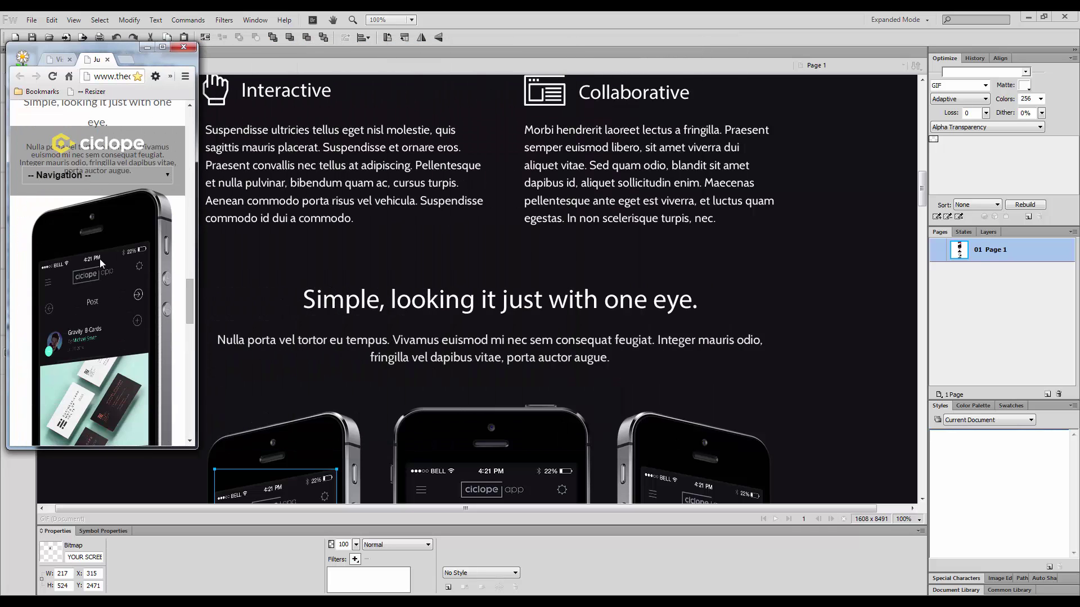
scroll(101, 262, "down", 8)
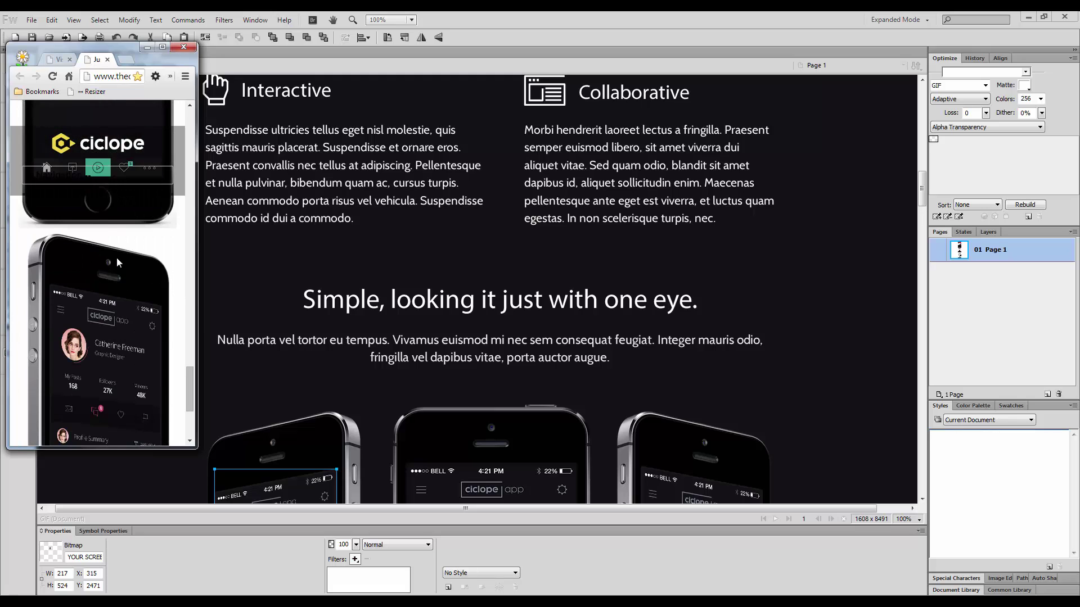
scroll(117, 263, "down", 3)
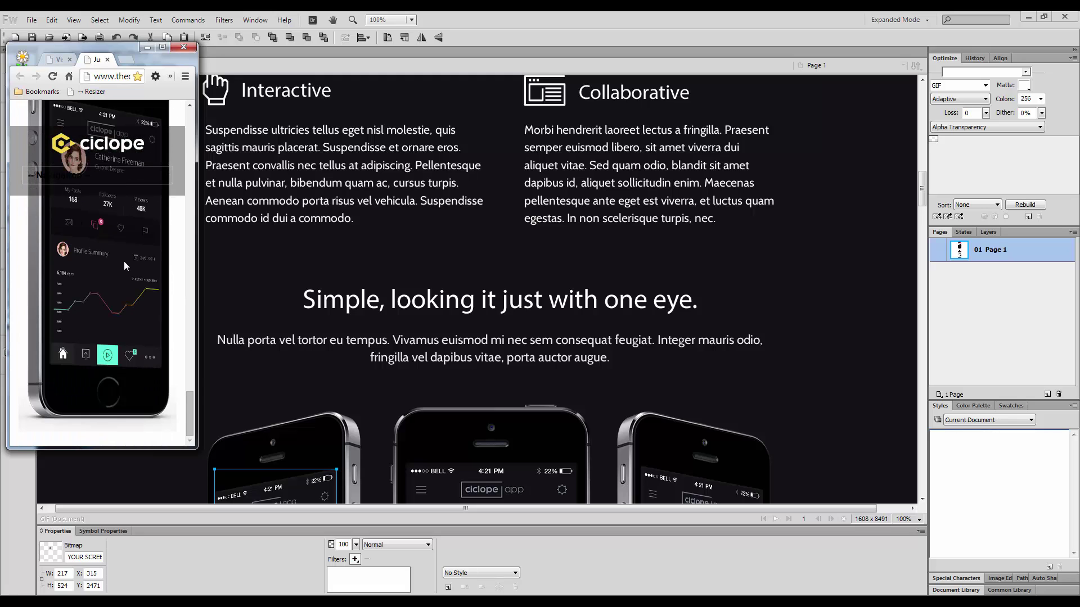
scroll(124, 266, "up", 6)
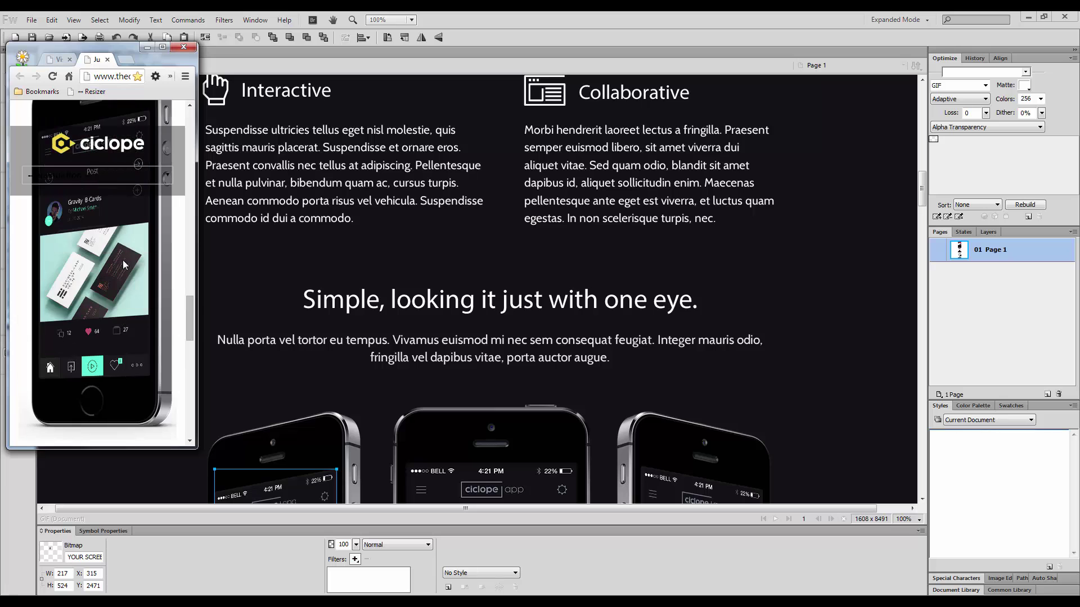
scroll(124, 265, "up", 1)
left_click(163, 46)
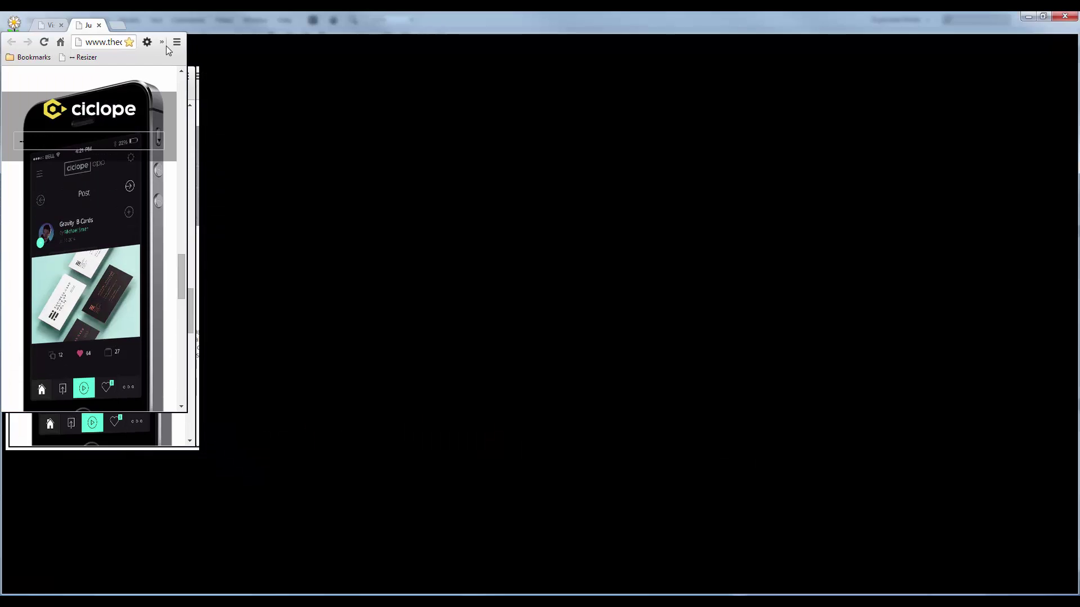
scroll(768, 296, "up", 3)
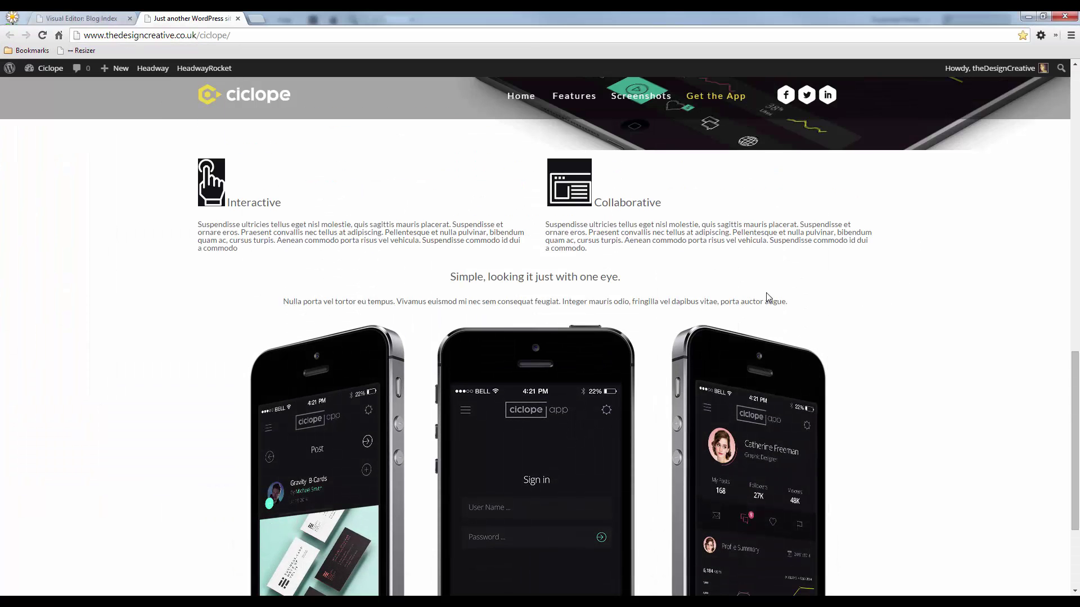
- Return to the Visual Editor and open the layout's snapshots
left_click(99, 18)
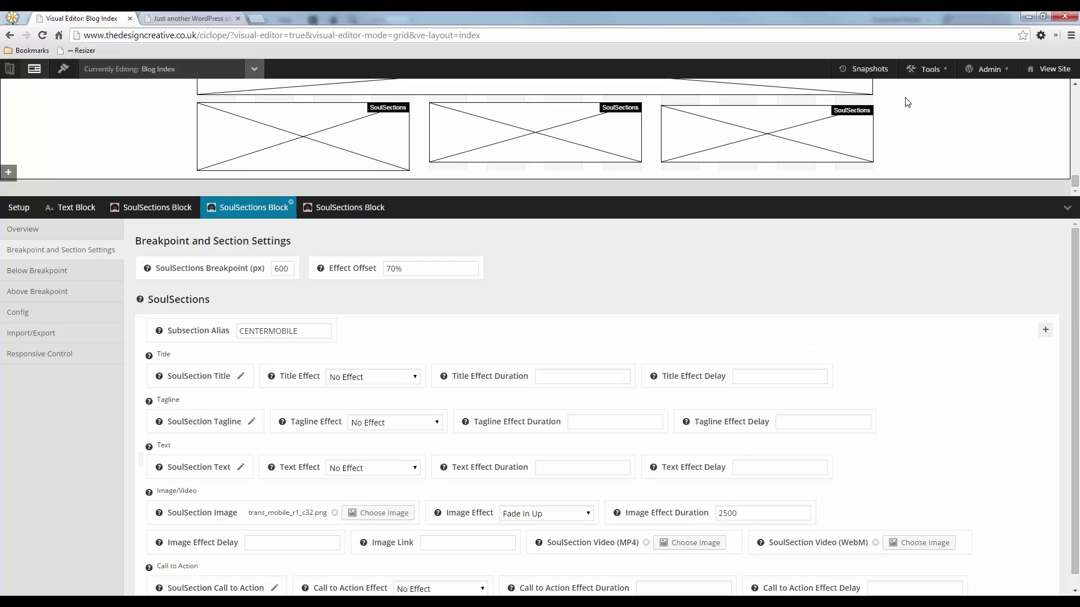
left_click(863, 70)
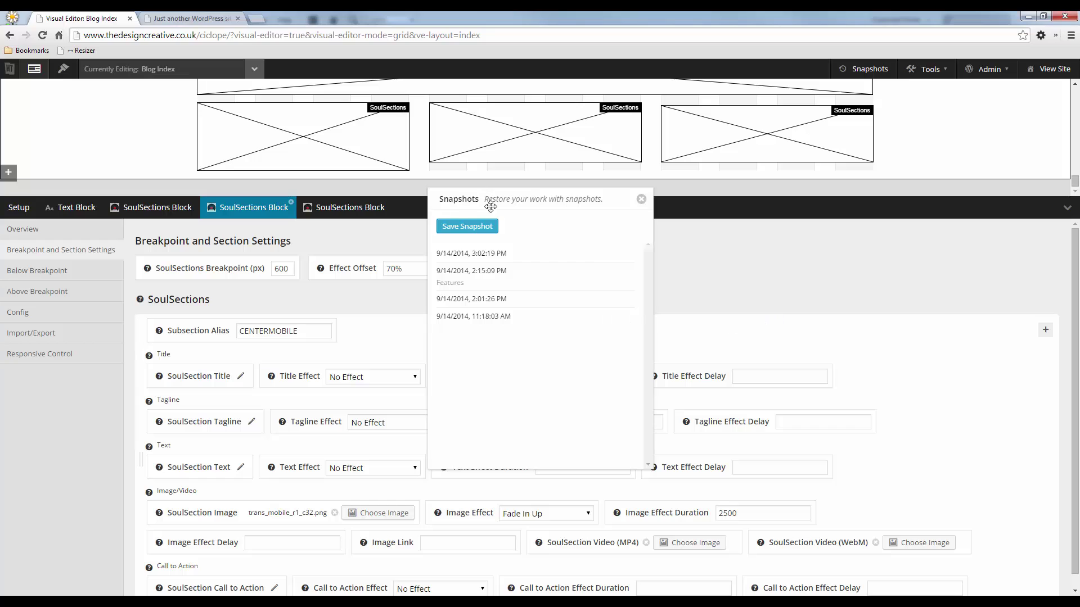
- Save a snapshot of the current layout with the description "featuresgridmode"
left_click(455, 227)
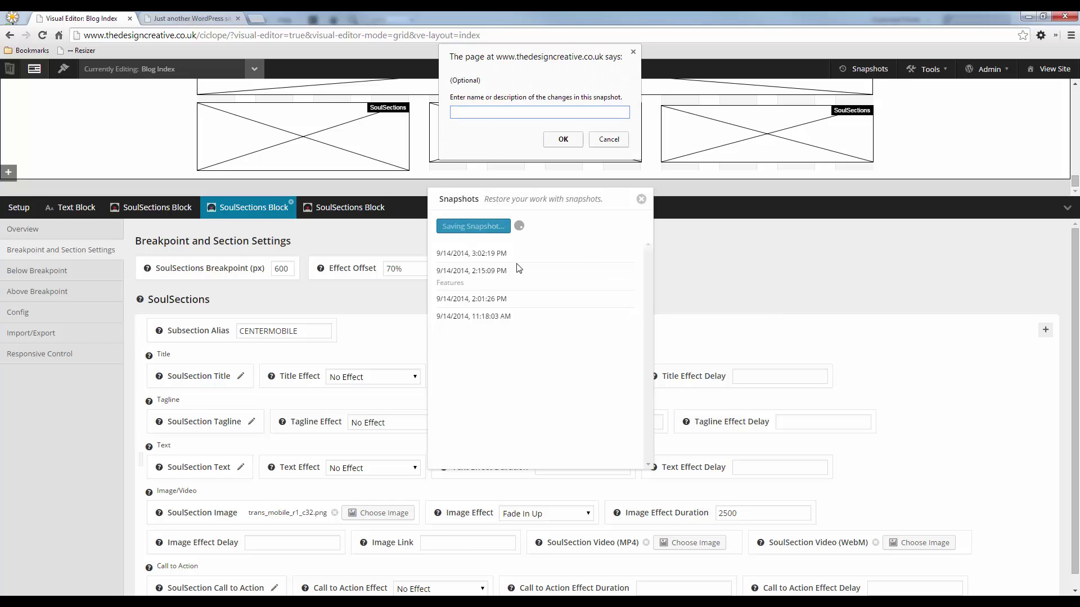
type("featuresgridmode")
key("Return")
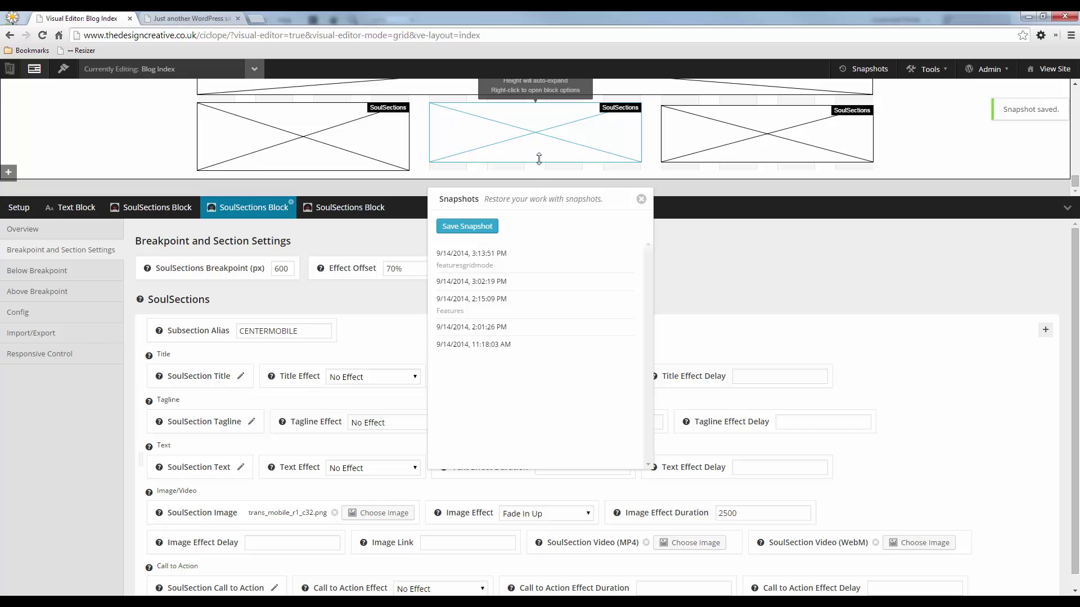
- Extend the middle and right SoulSections blocks down to the left block's lower edge and save the layout
left_click_drag(539, 160, 542, 173)
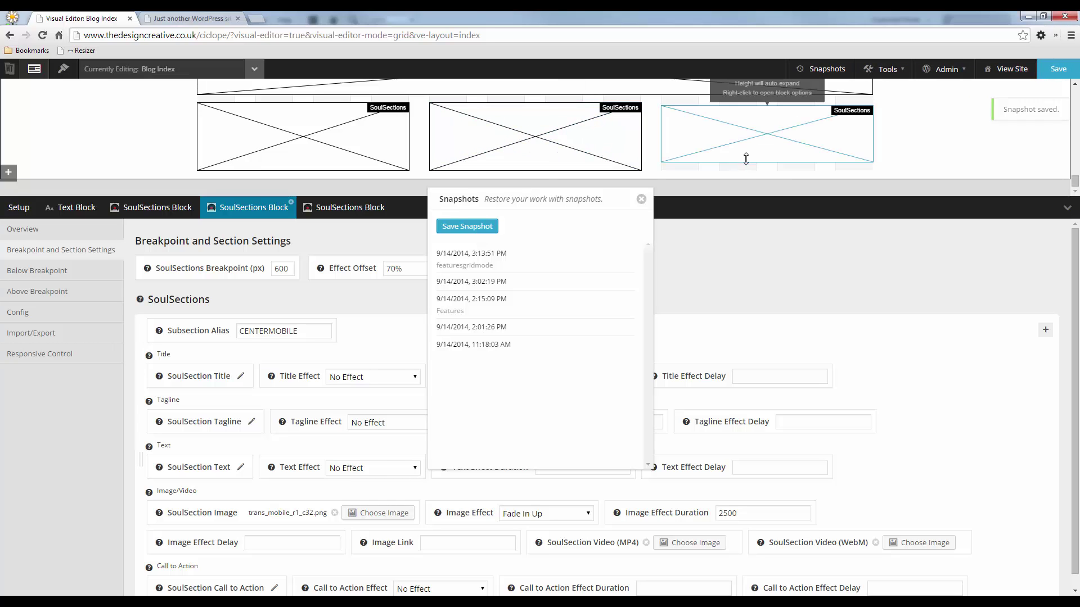
left_click_drag(746, 157, 750, 171)
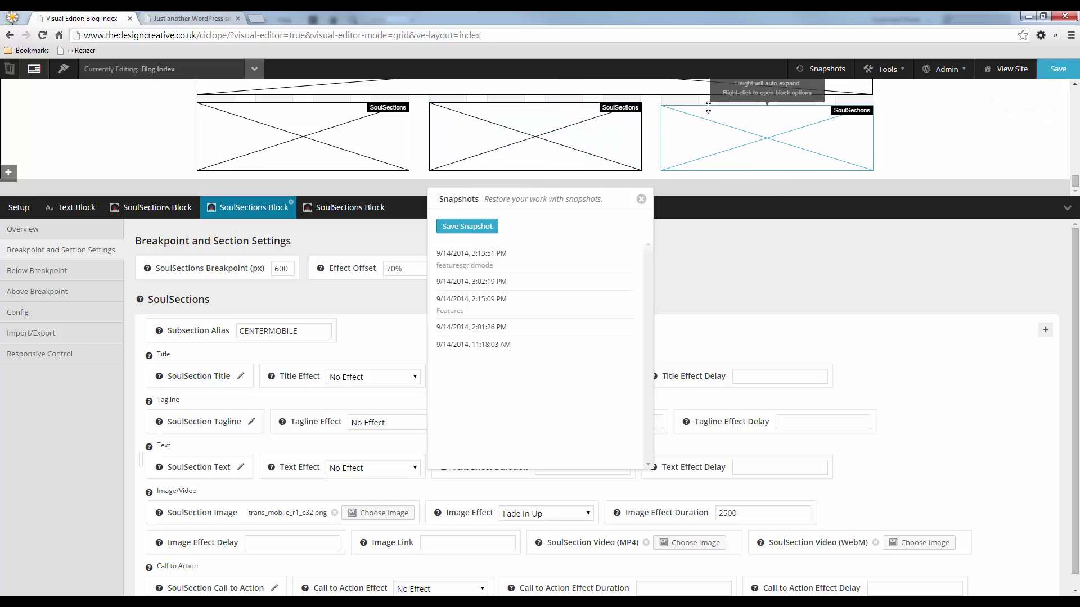
key("ctrl+s")
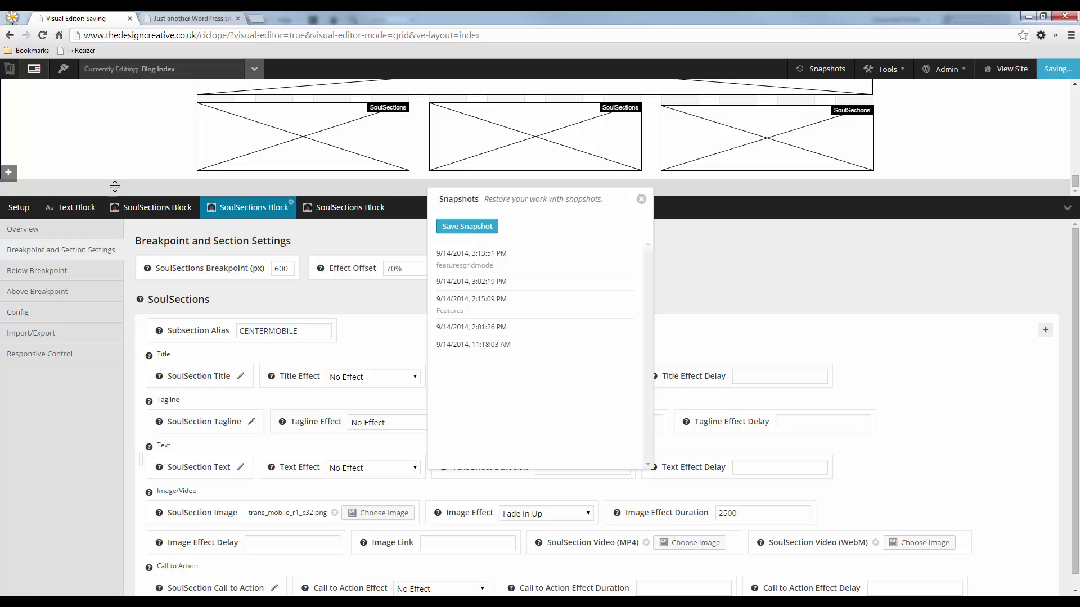
- Switch the visual editor to design mode and dismiss the welcome tour
left_click(63, 73)
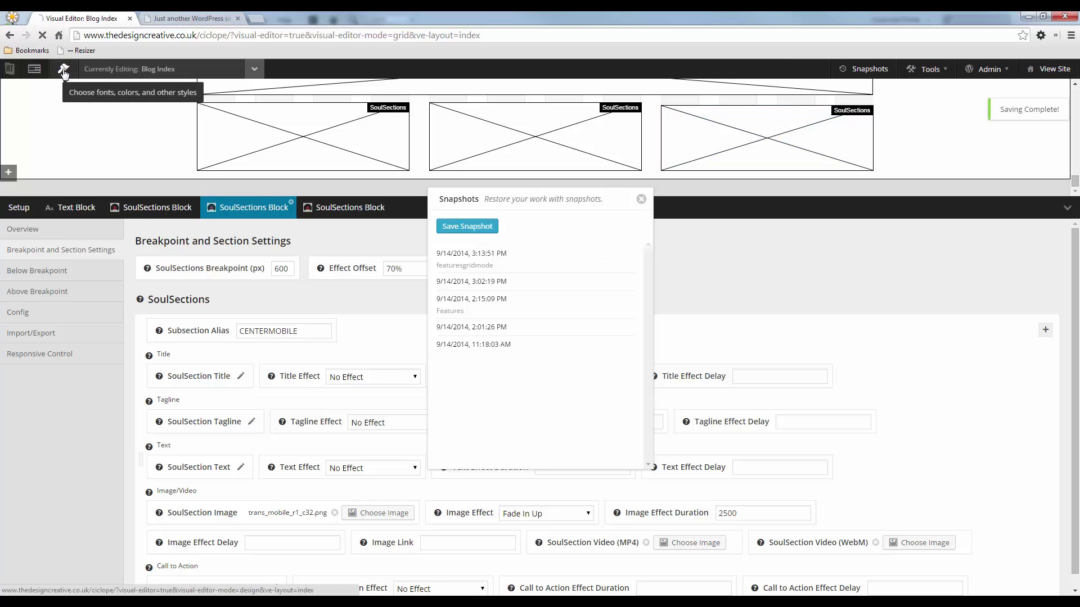
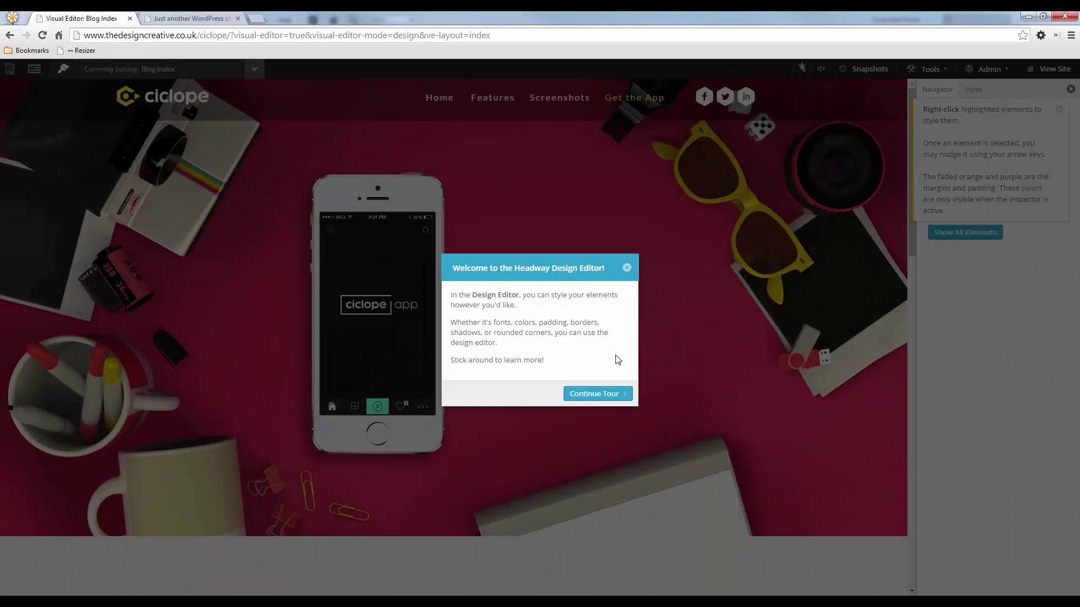
left_click(627, 270)
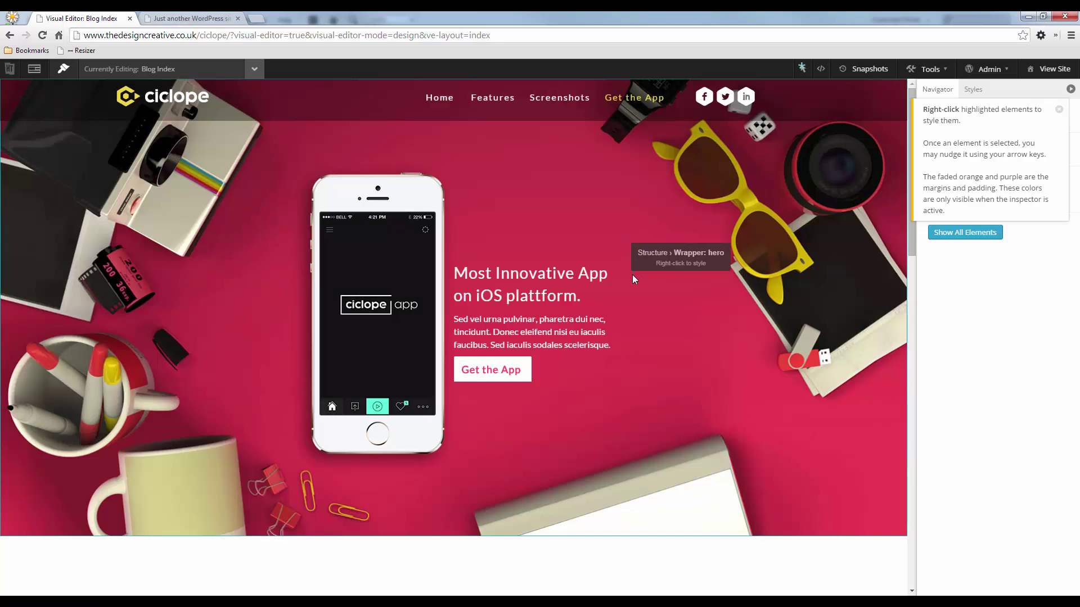
scroll(619, 277, "down", 6)
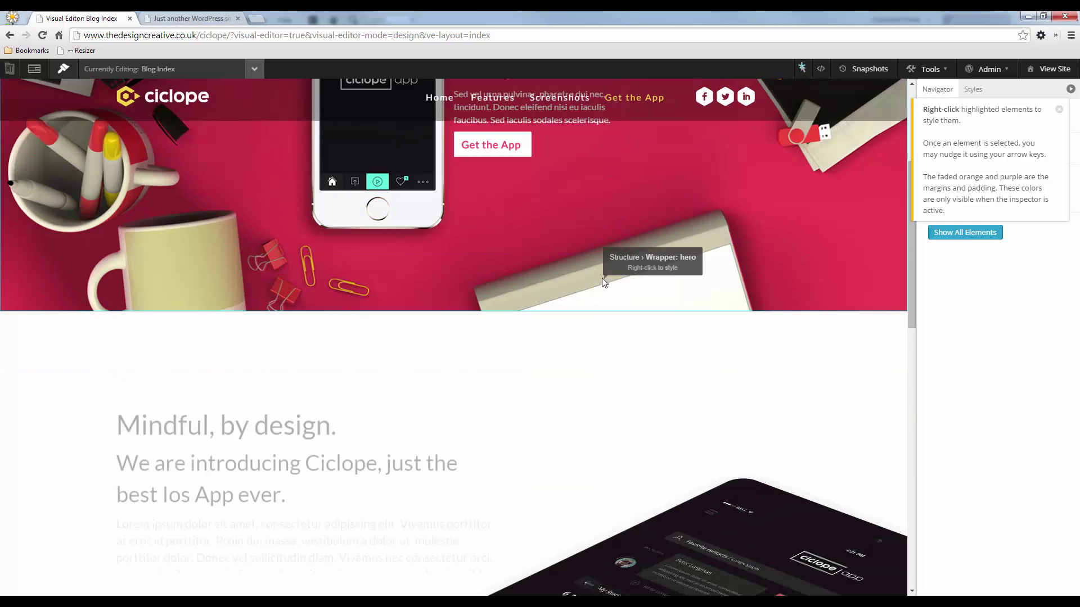
scroll(583, 277, "down", 13)
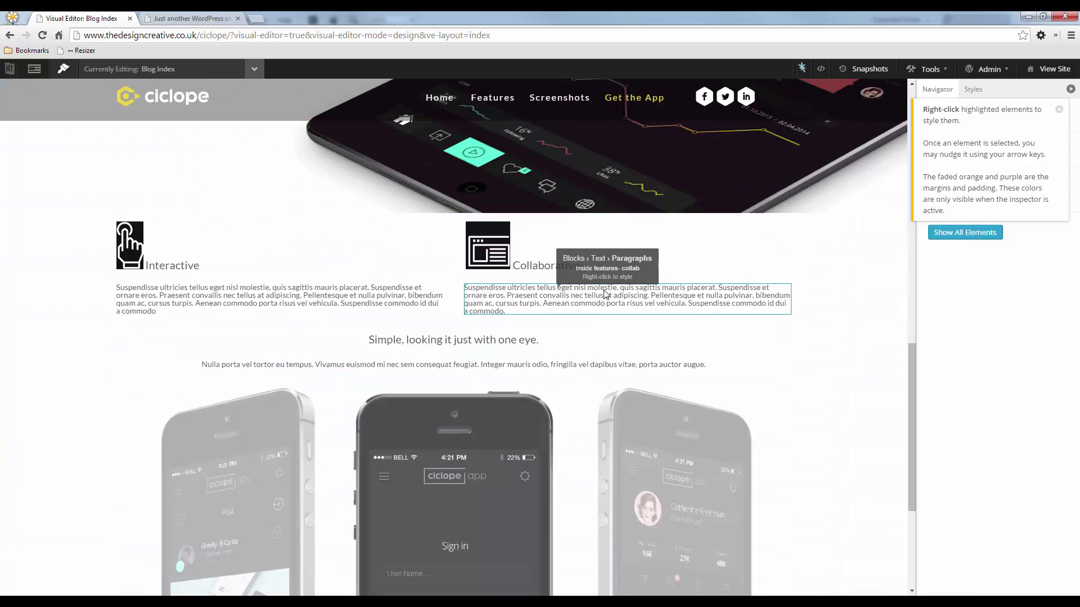
scroll(496, 323, "up", 4)
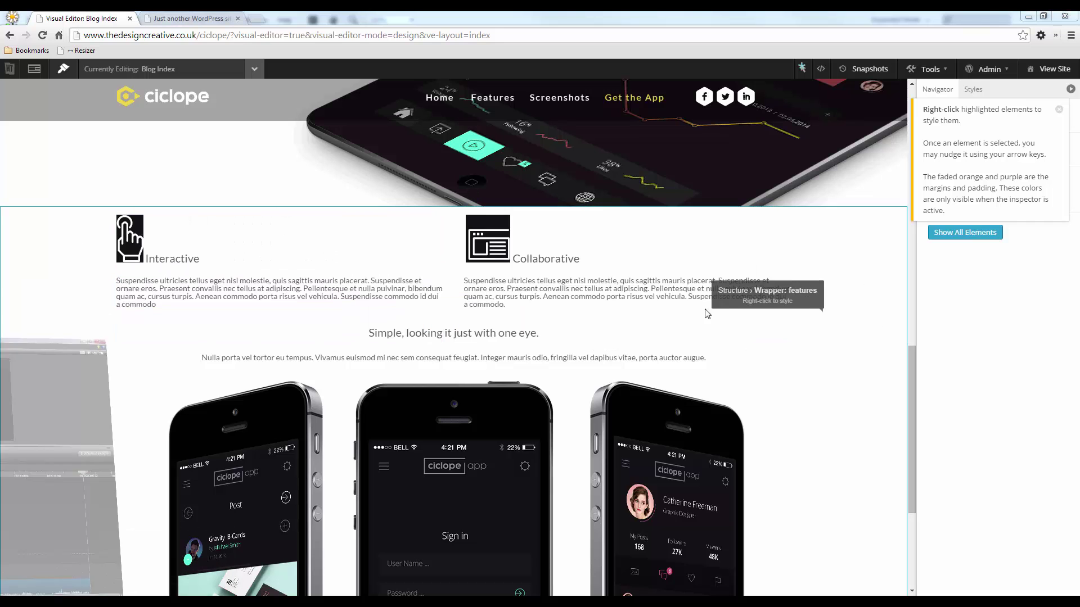
- Sample the dark background colour of the features section from the page mockup in Fireworks
key("alt+Tab")
key("alt+Tab")
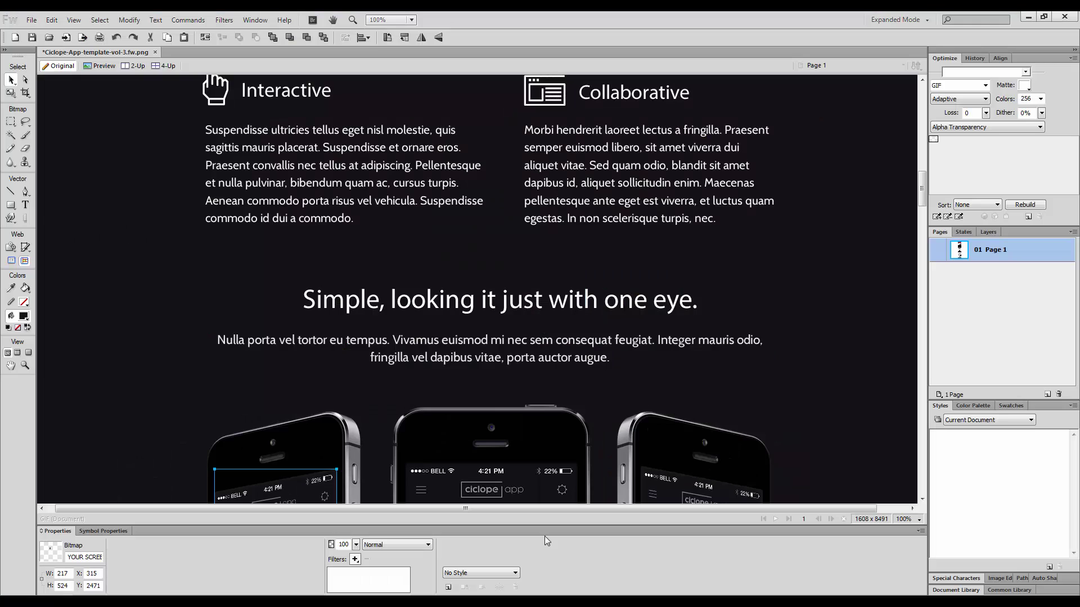
key("alt+Tab")
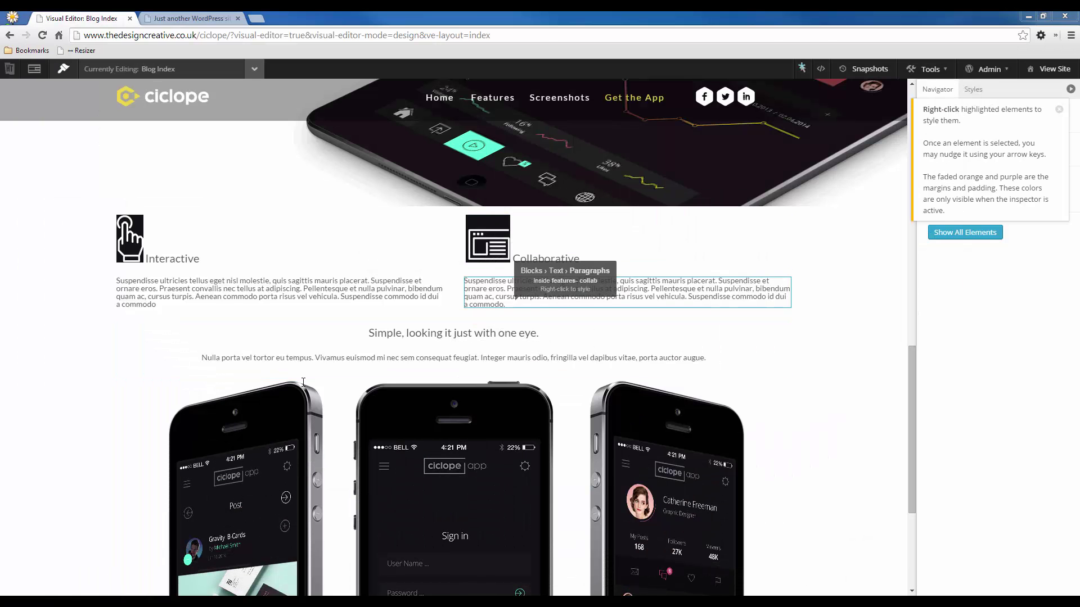
key("alt+Tab")
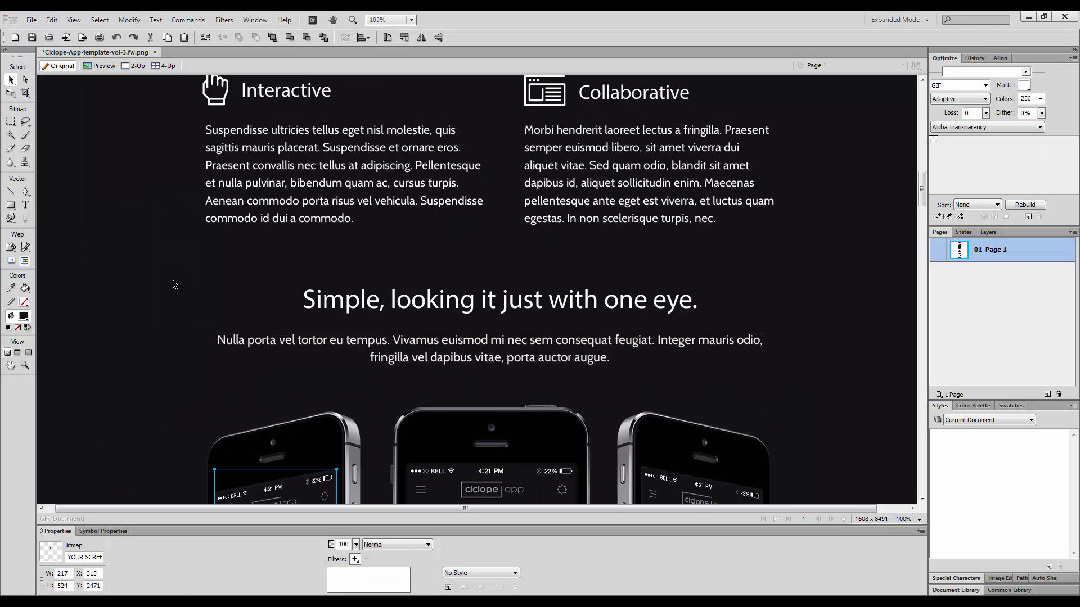
key("i")
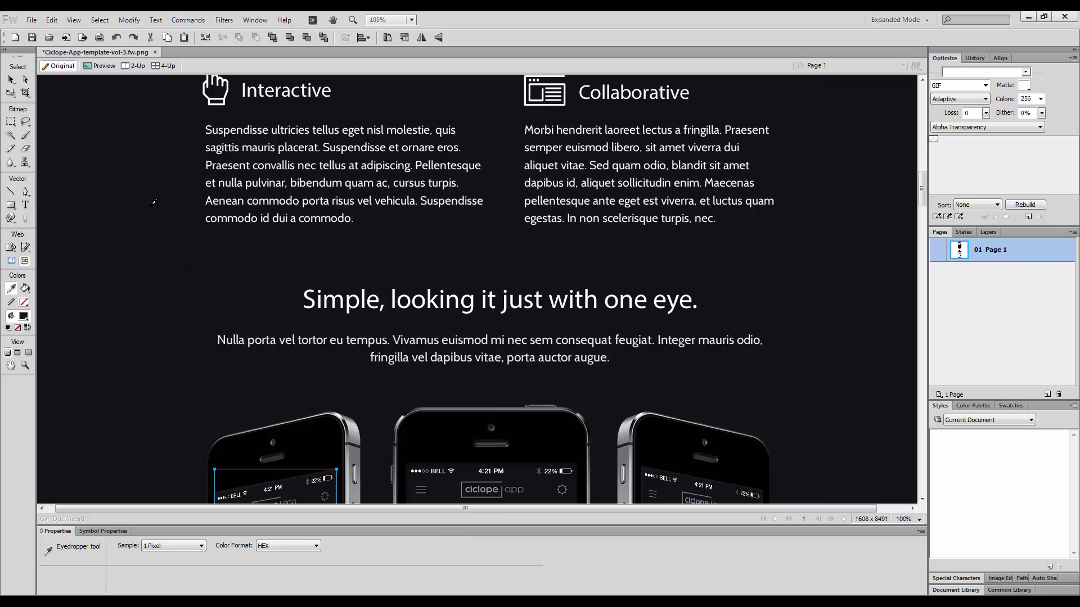
left_click(24, 316)
left_click(165, 269)
key("alt+Tab")
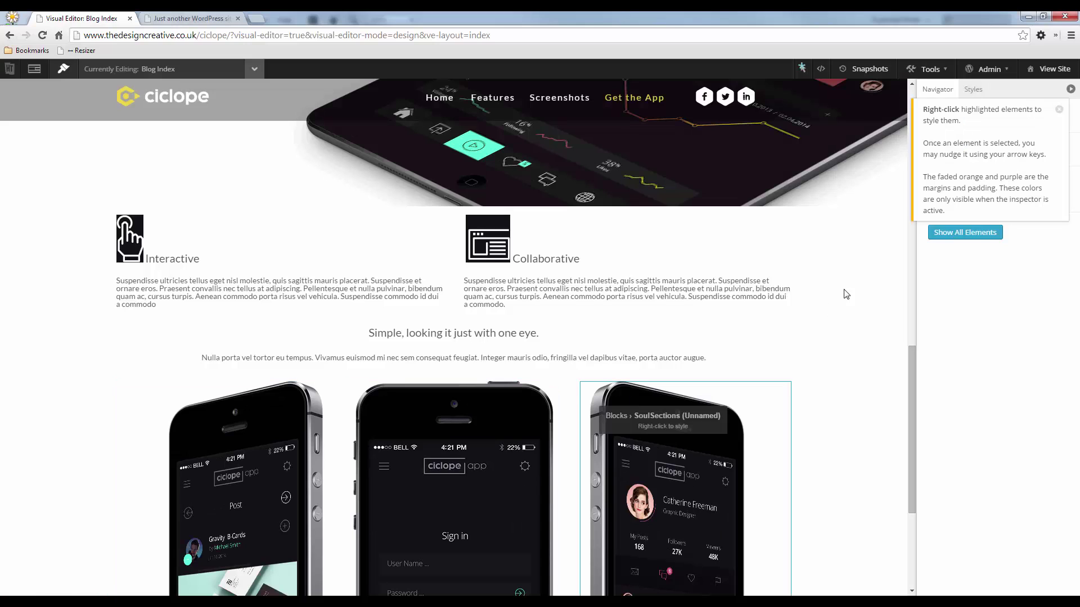
- Open the features wrapper for styling and dismiss the hint covering the element navigator
right_click(864, 253)
left_click(894, 277)
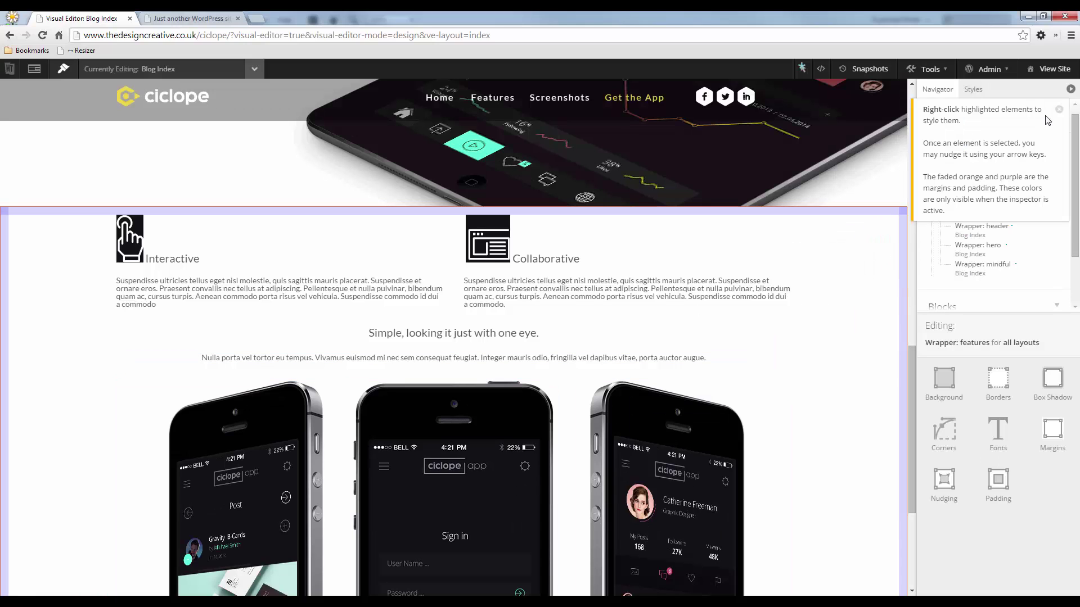
left_click(1059, 110)
left_click(561, 115)
- Set the features wrapper's background colour to #131315, the dark colour sampled from the mockup
left_click(943, 378)
left_click(1066, 429)
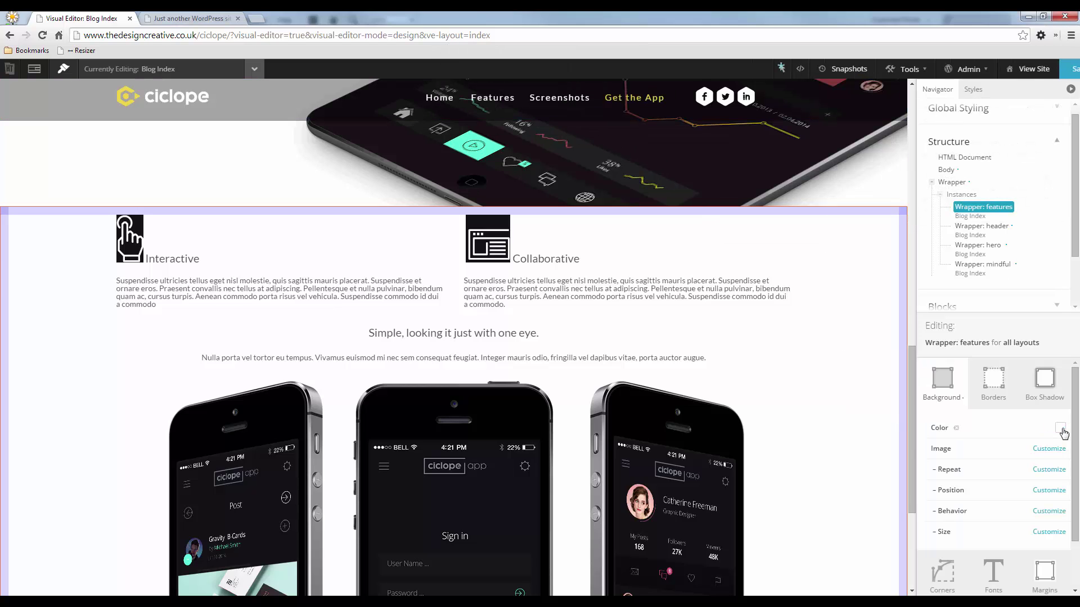
left_click(1060, 555)
left_click_drag(1061, 557, 1033, 538)
key("ctrl+v")
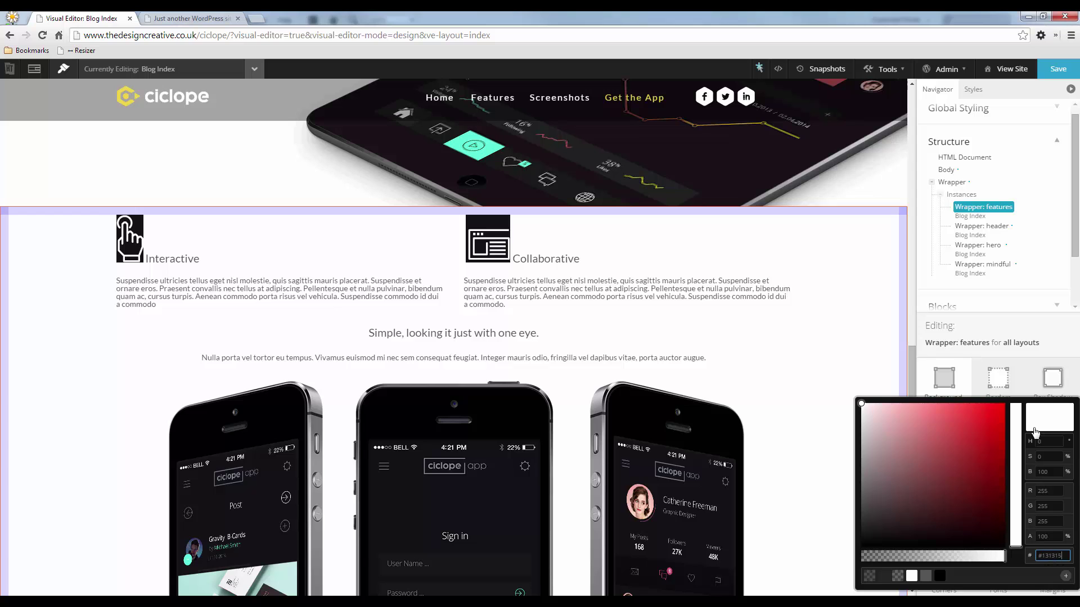
left_click(1037, 422)
scroll(655, 308, "down", 2)
scroll(655, 309, "down", 3)
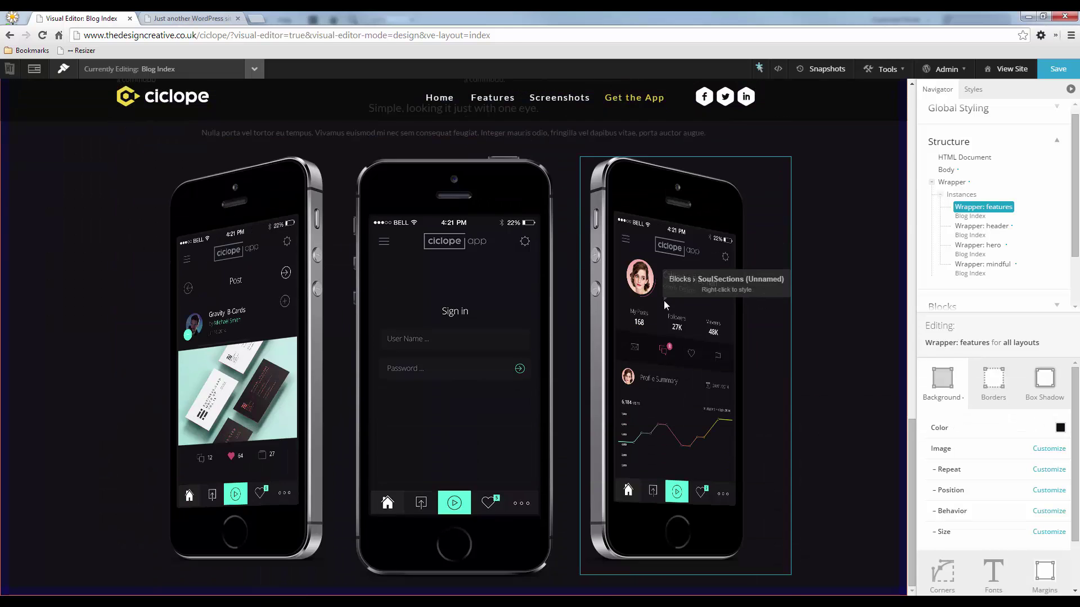
scroll(692, 376, "up", 4)
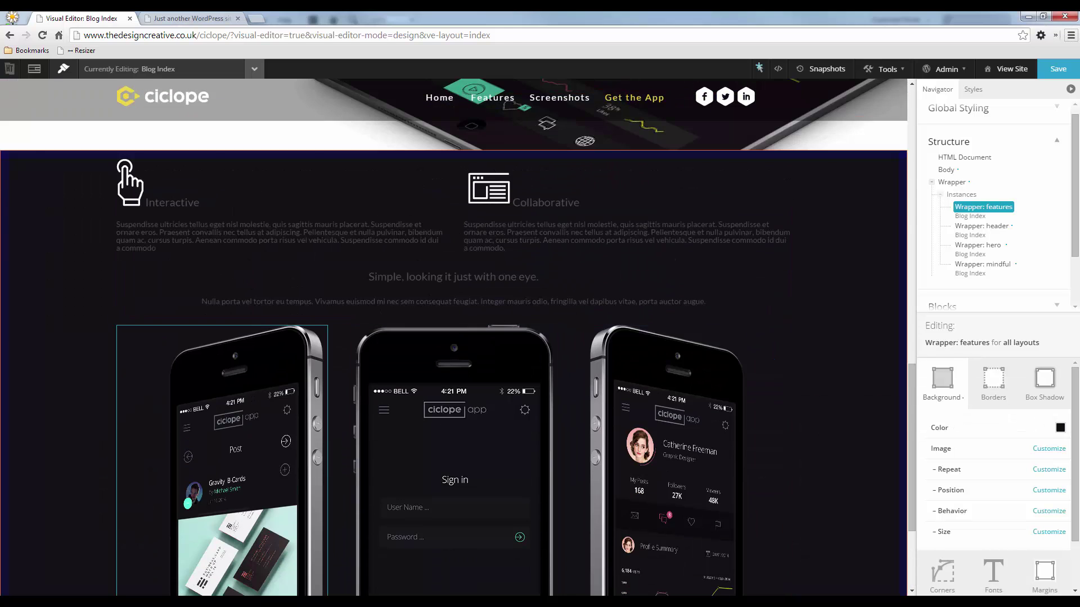
- In the Fireworks mockup, draw a rectangle about 185 by 50 px just above the dark section's upper edge
key("alt+Tab")
scroll(520, 198, "up", 3)
scroll(478, 212, "down", 1)
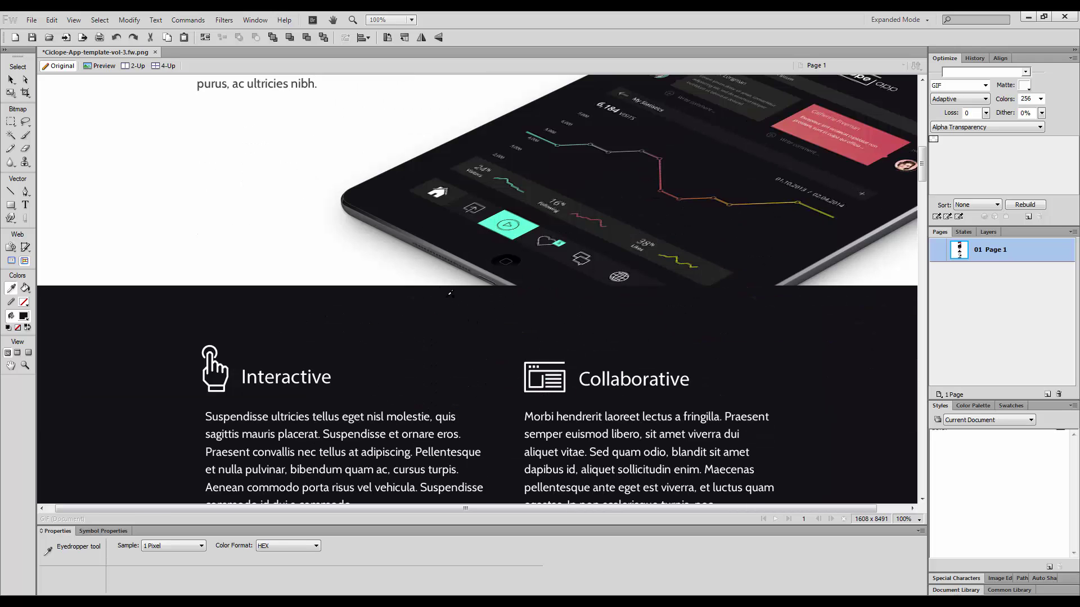
left_click(11, 80)
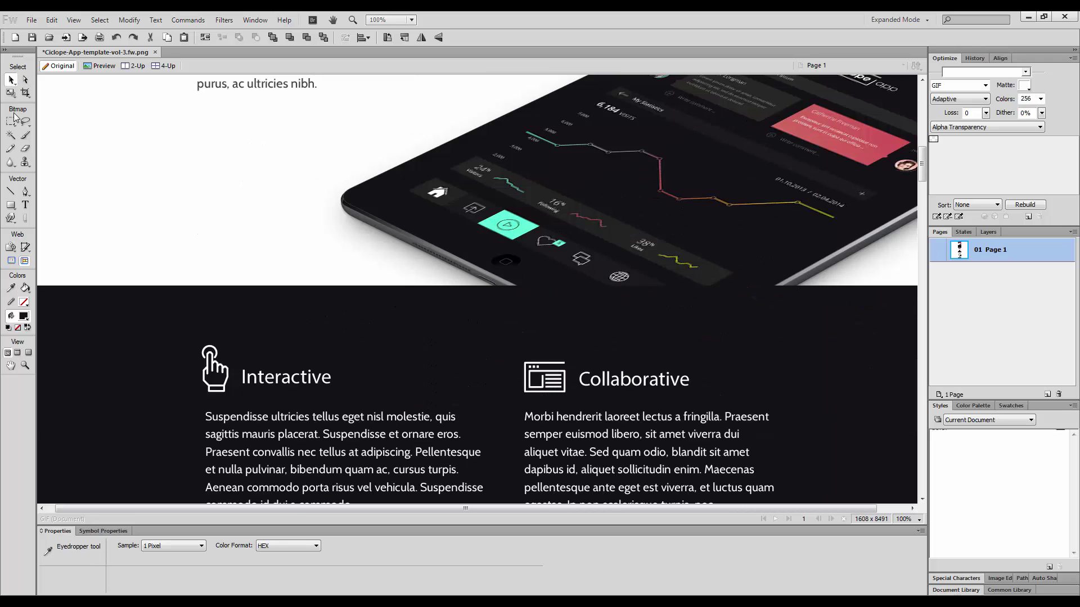
left_click(11, 205)
left_click_drag(302, 286, 406, 257)
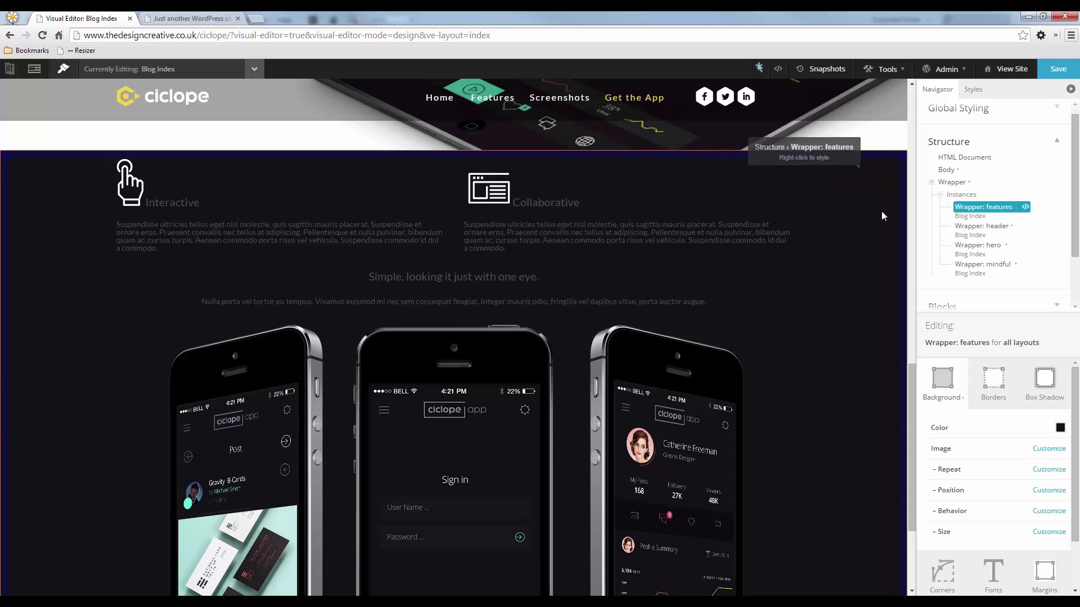
- Back in the visual editor, set the features wrapper's top padding to 140 px
scroll(1022, 539, "down", 1)
left_click(993, 563)
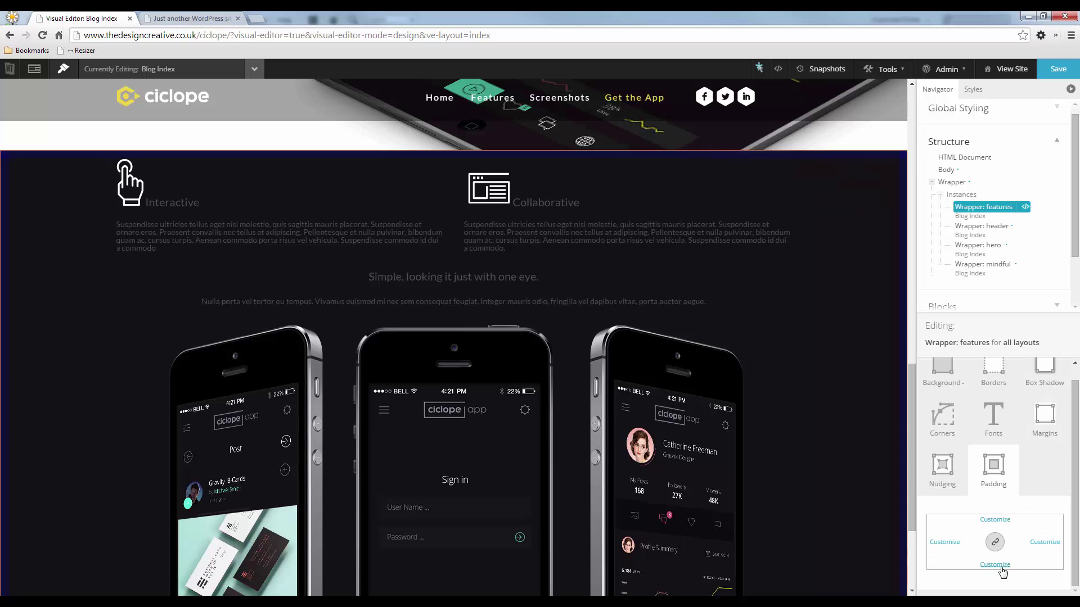
left_click(994, 519)
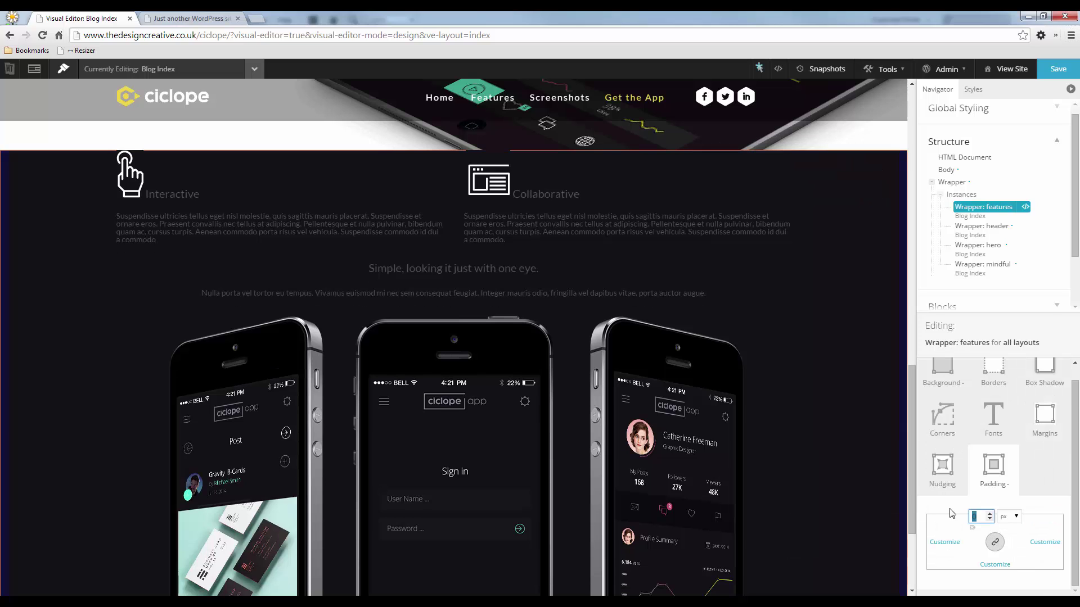
type("401")
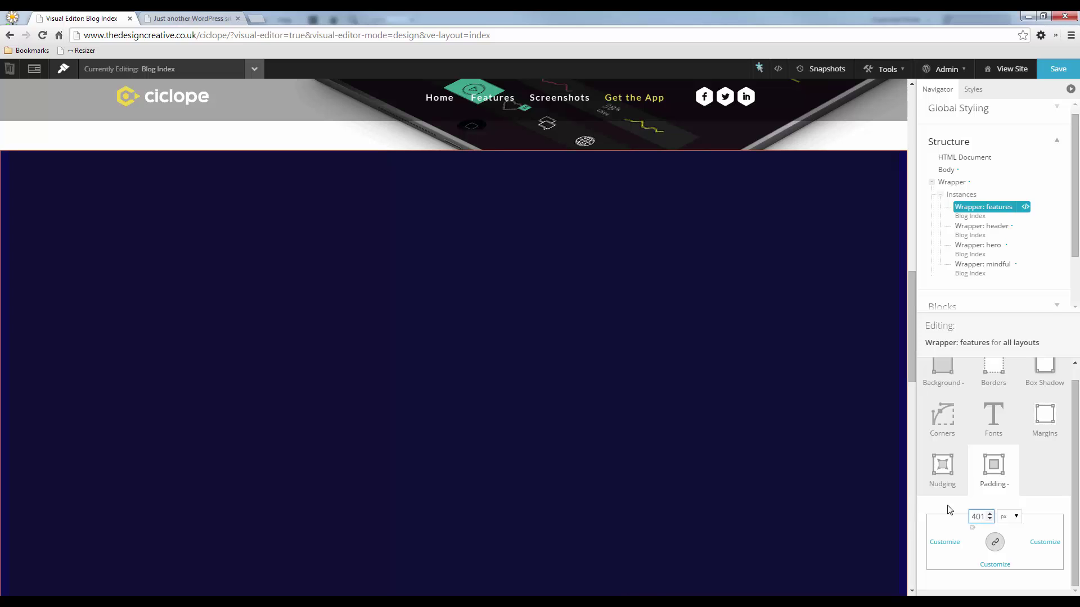
key("BackSpace")
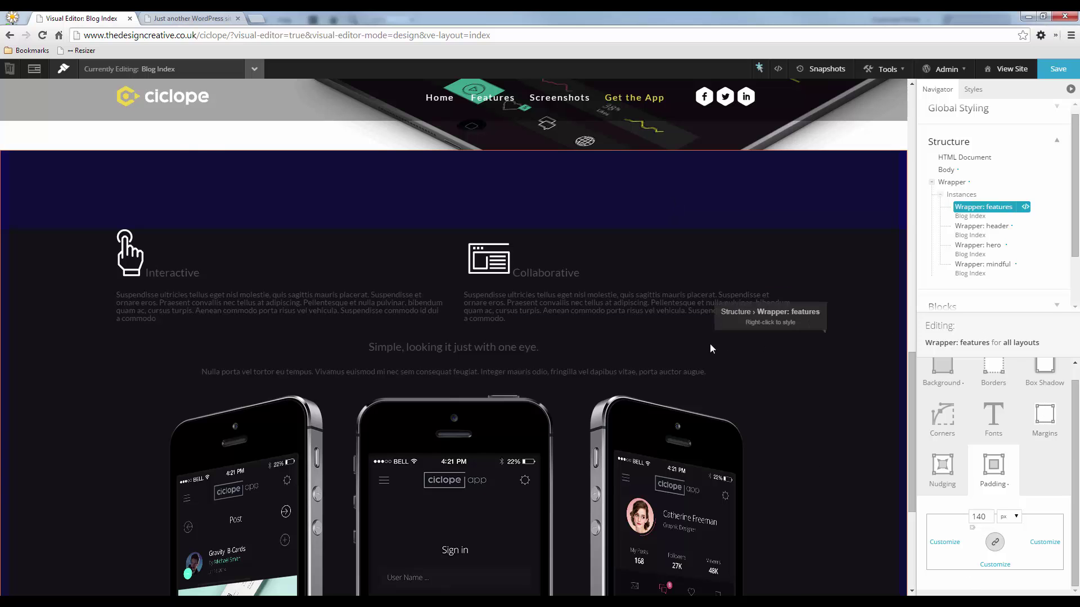
- Set the features wrapper's bottom padding to 140 px
scroll(762, 418, "down", 4)
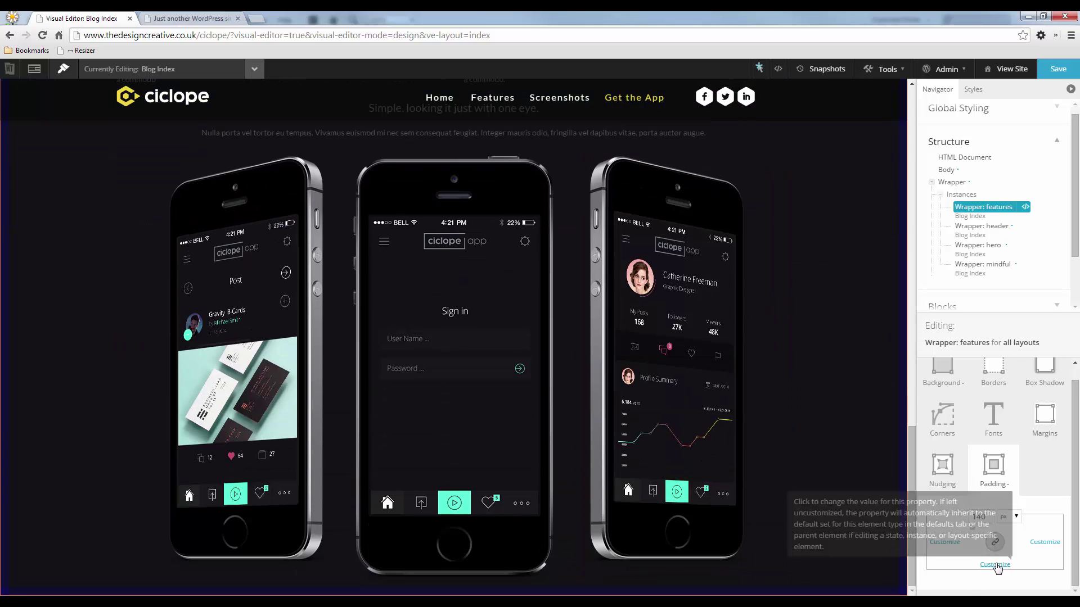
left_click(996, 567)
type("140")
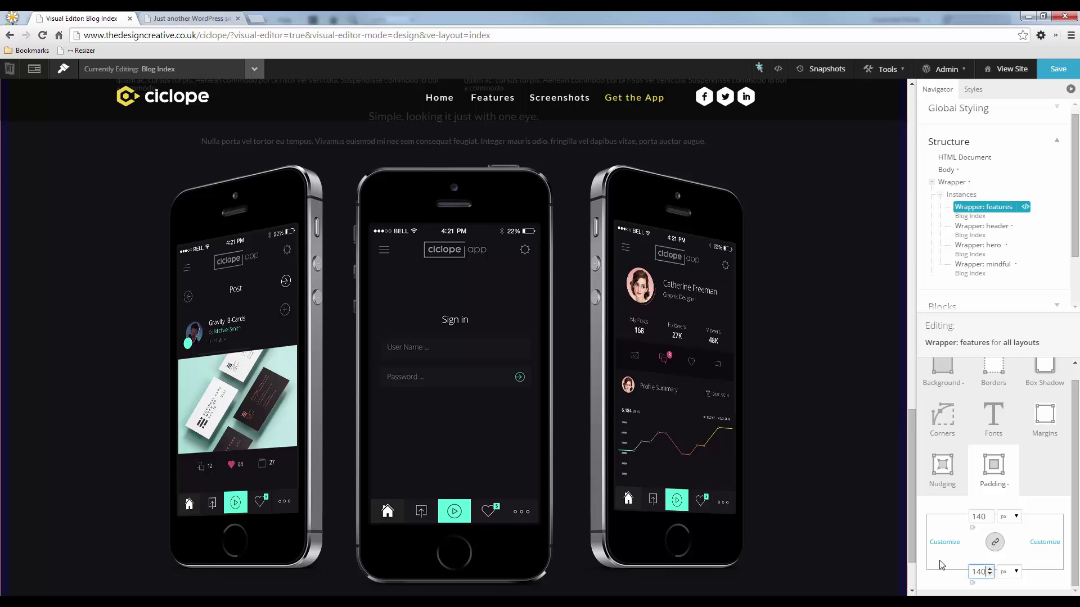
key("Return")
scroll(727, 319, "up", 5)
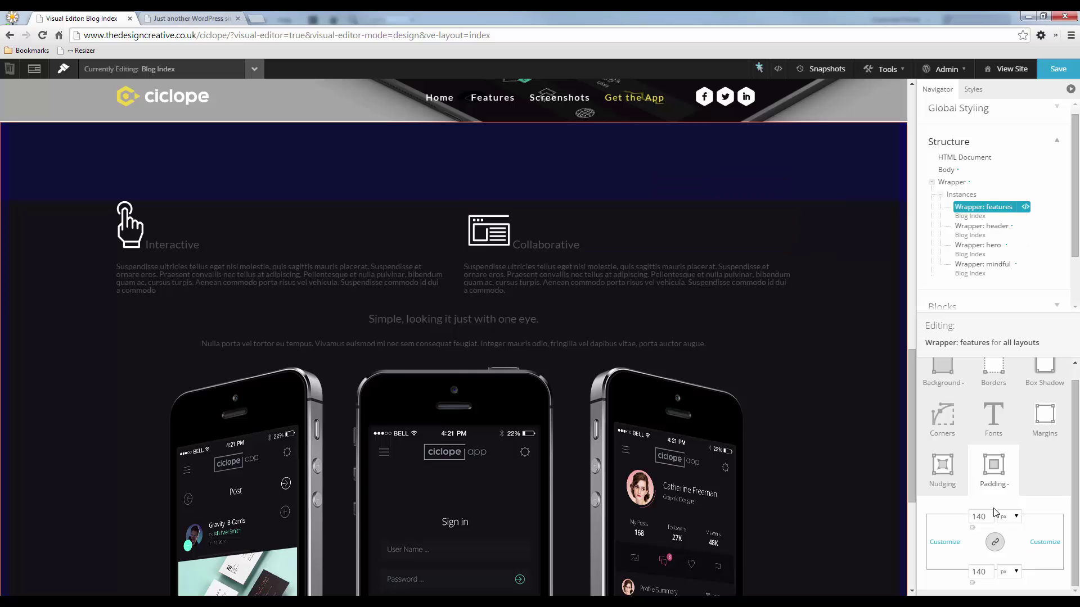
- Compare the section spacing with the Fireworks mockup, and set the features wrapper's top and bottom padding to 100 px in the visual editor
key("alt+Tab")
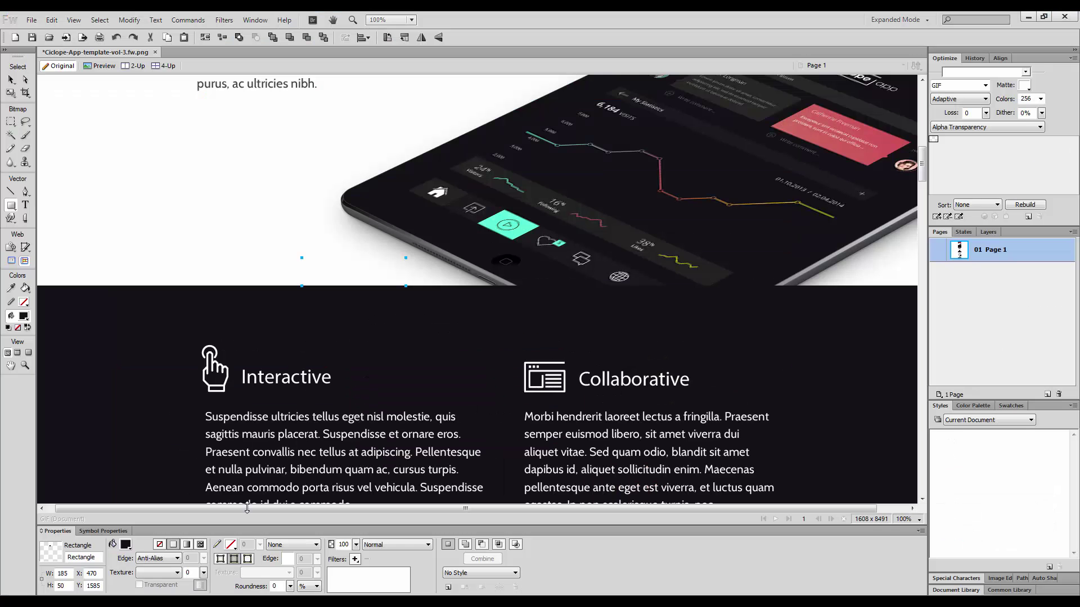
scroll(601, 325, "down", 10)
scroll(603, 333, "up", 8)
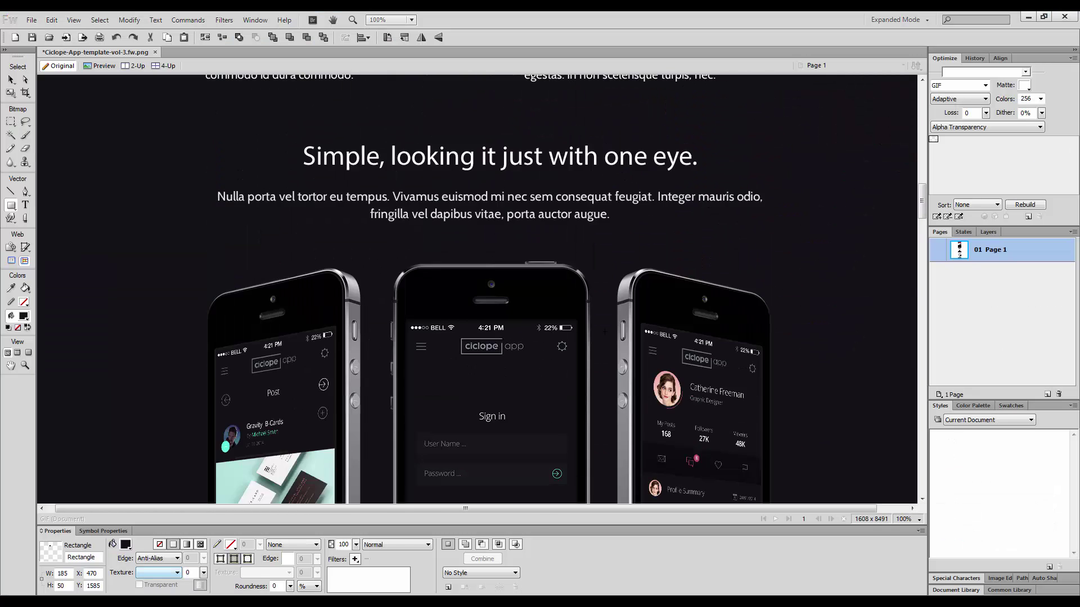
key("alt+Tab")
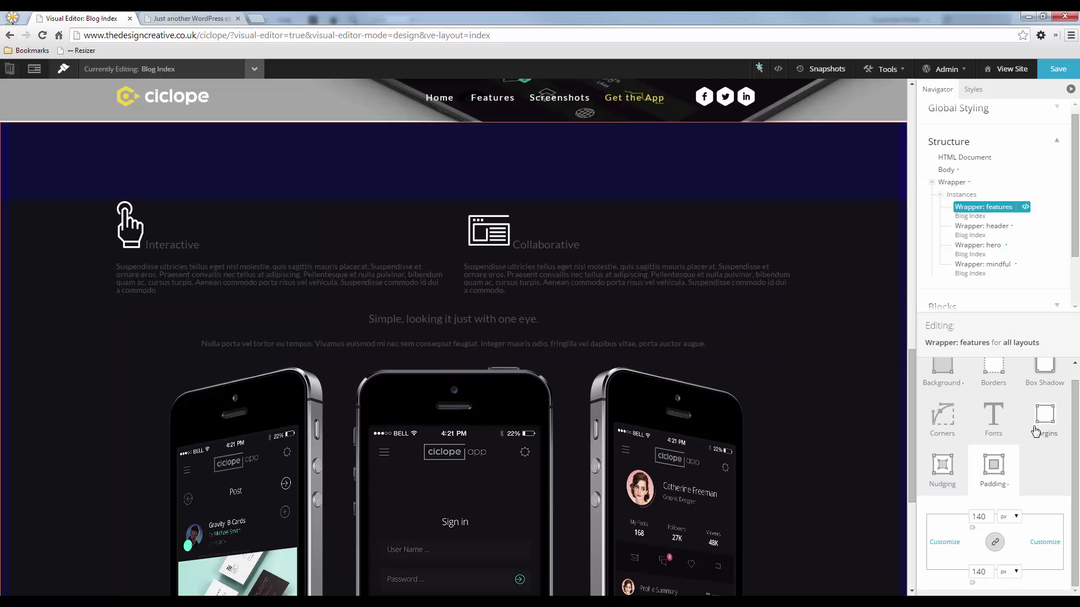
left_click_drag(984, 520, 957, 518)
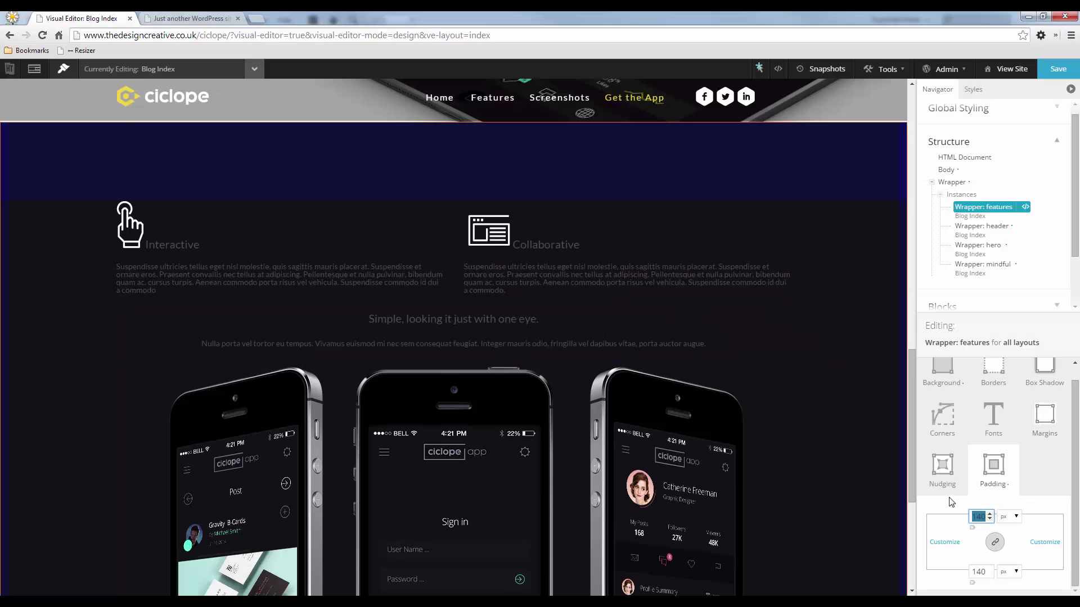
type("100")
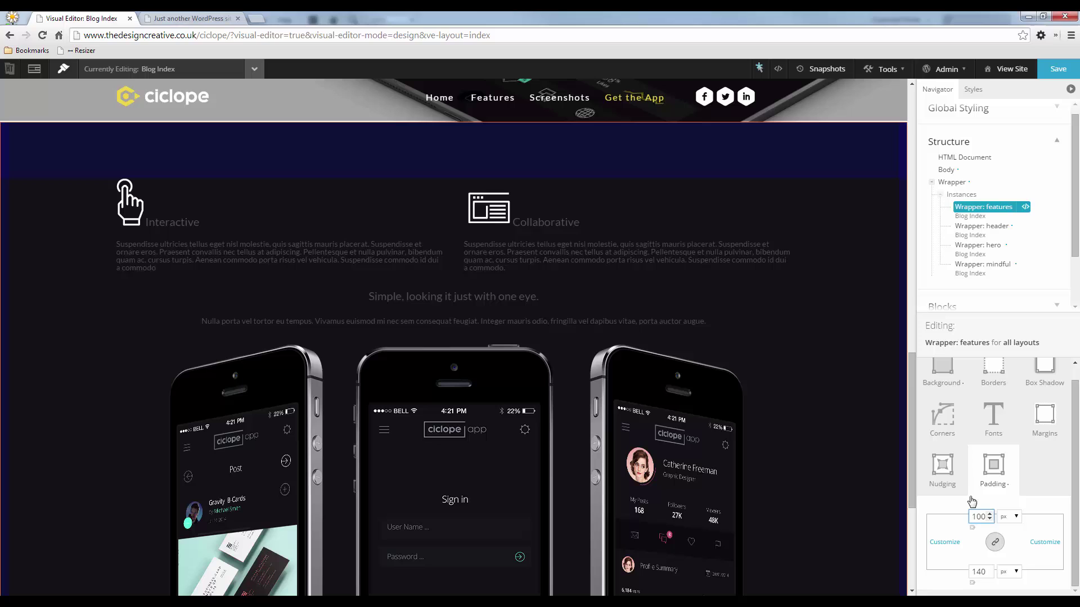
left_click(989, 574)
key("ctrl+a")
type("100")
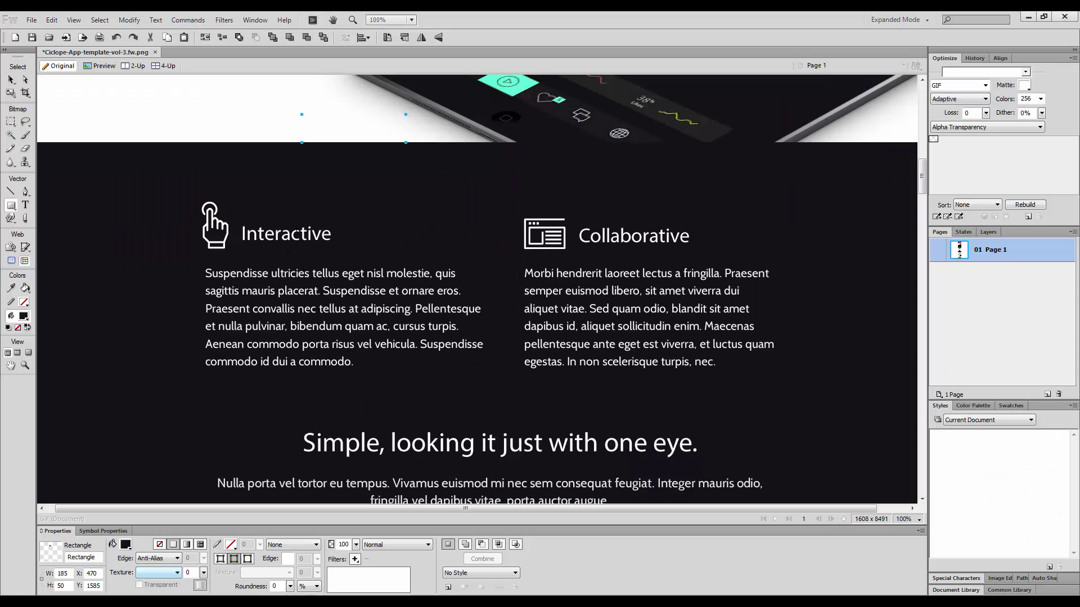
- In the Fireworks mockup, check the text properties of the Interactive and Collaborative headings
left_click(12, 80)
left_click(301, 237)
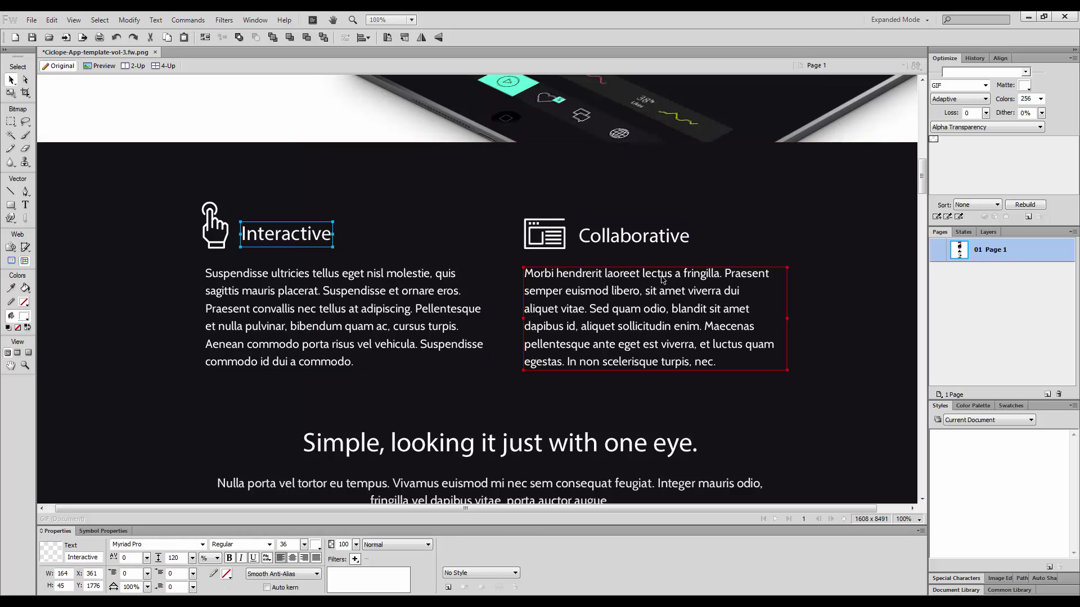
left_click(652, 243)
- Back in the visual editor, set the font colour of the Interactive heading instance to white (#FFFFFF)
key("alt+Tab")
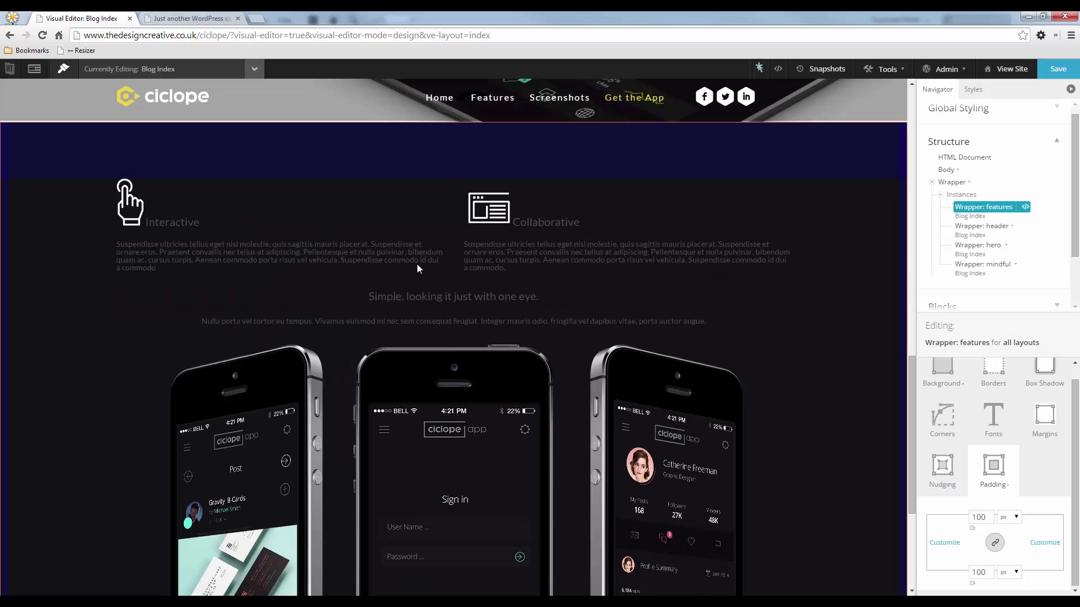
right_click(201, 221)
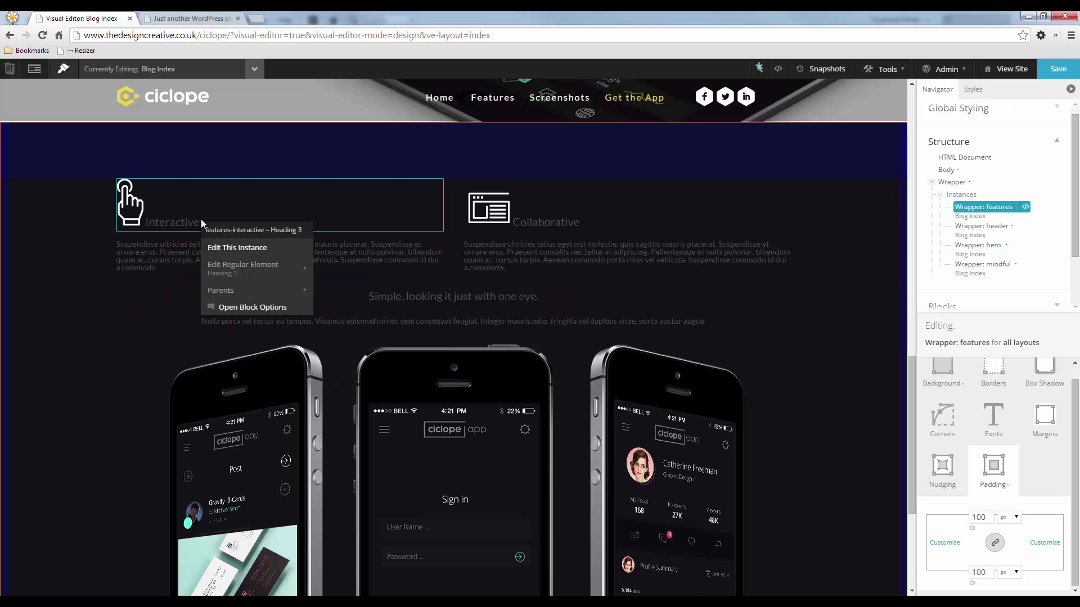
left_click(244, 248)
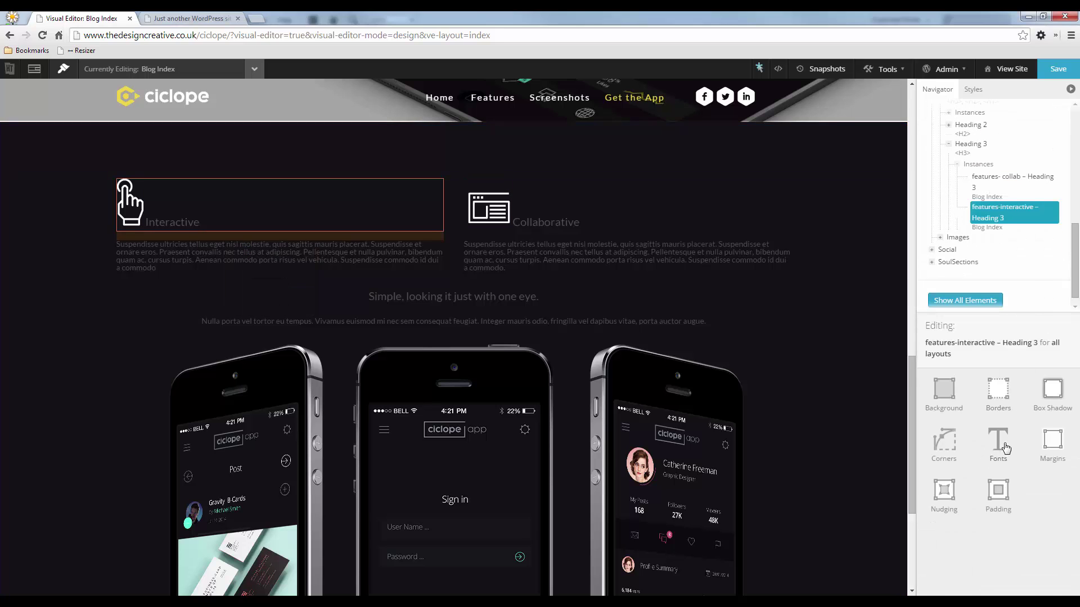
left_click(1004, 446)
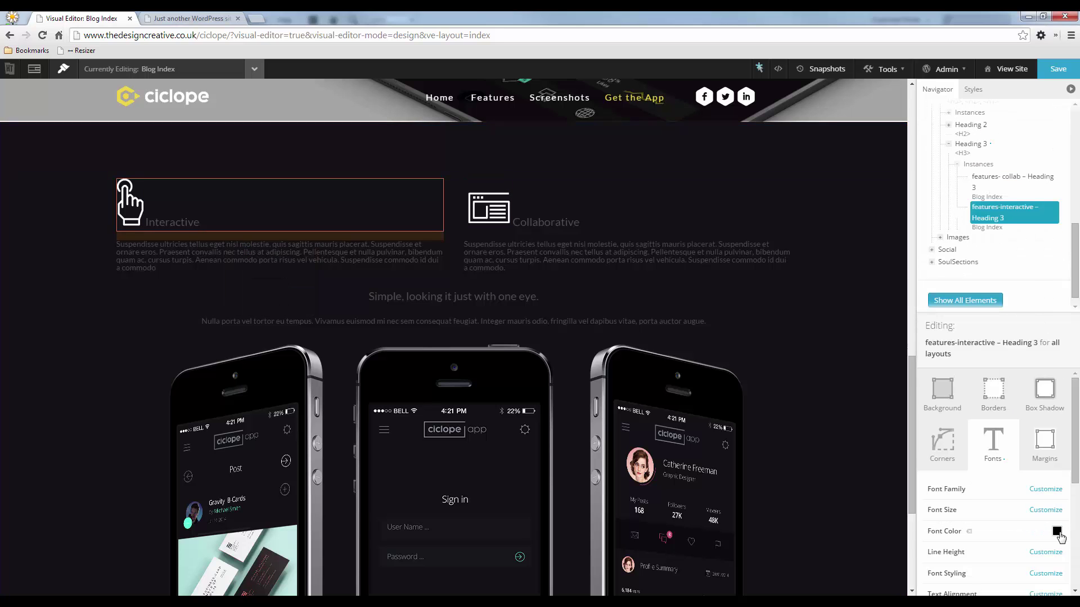
left_click(1057, 532)
left_click(911, 575)
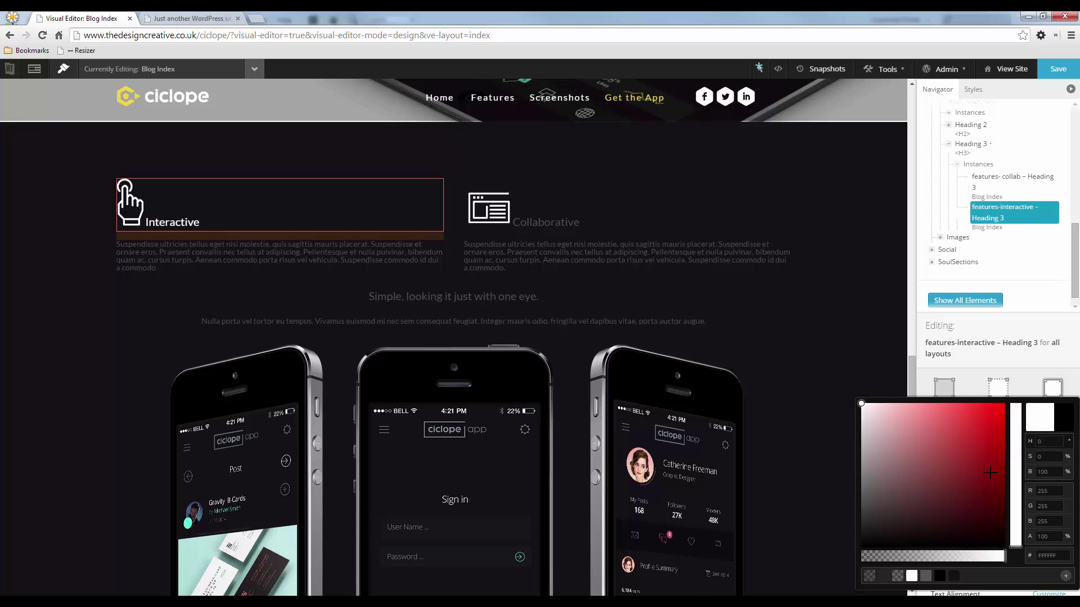
- Set the Interactive heading's font size to 36 px
left_click(1046, 512)
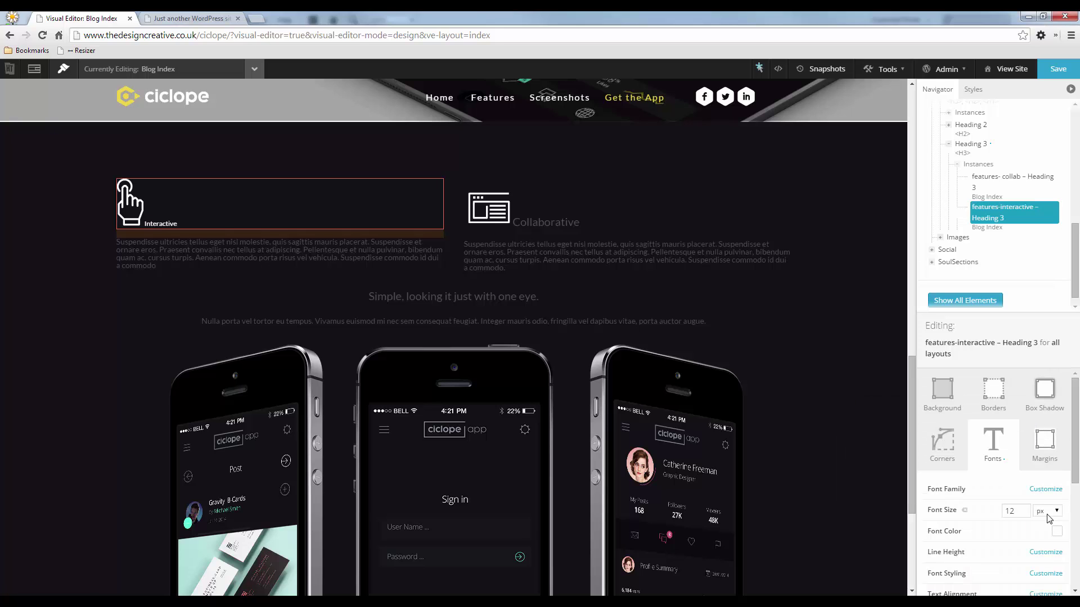
left_click_drag(1018, 513, 1002, 513)
type("40")
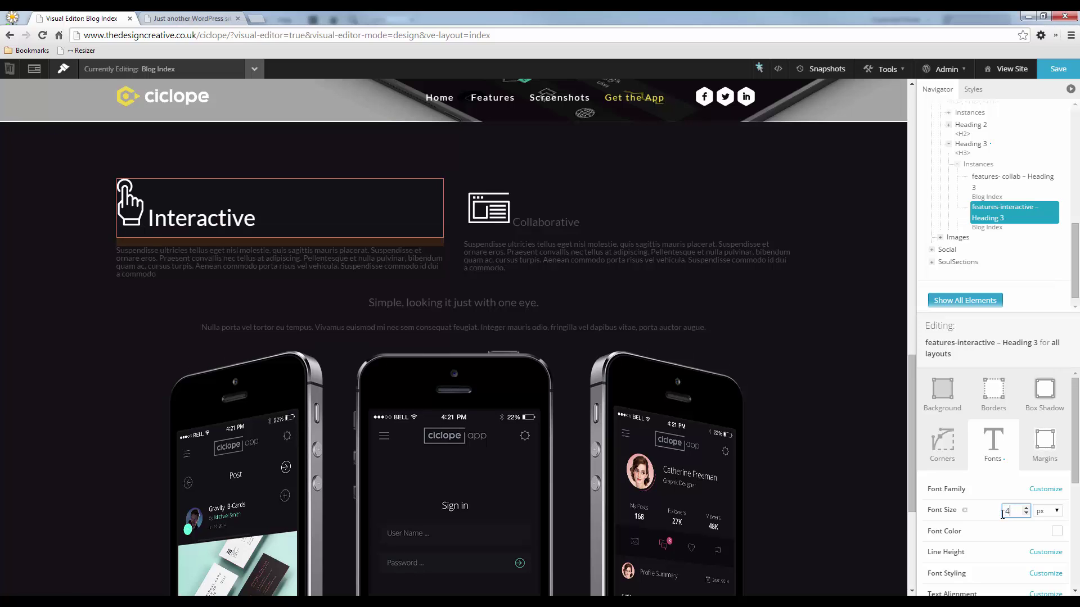
key("BackSpace")
type("36")
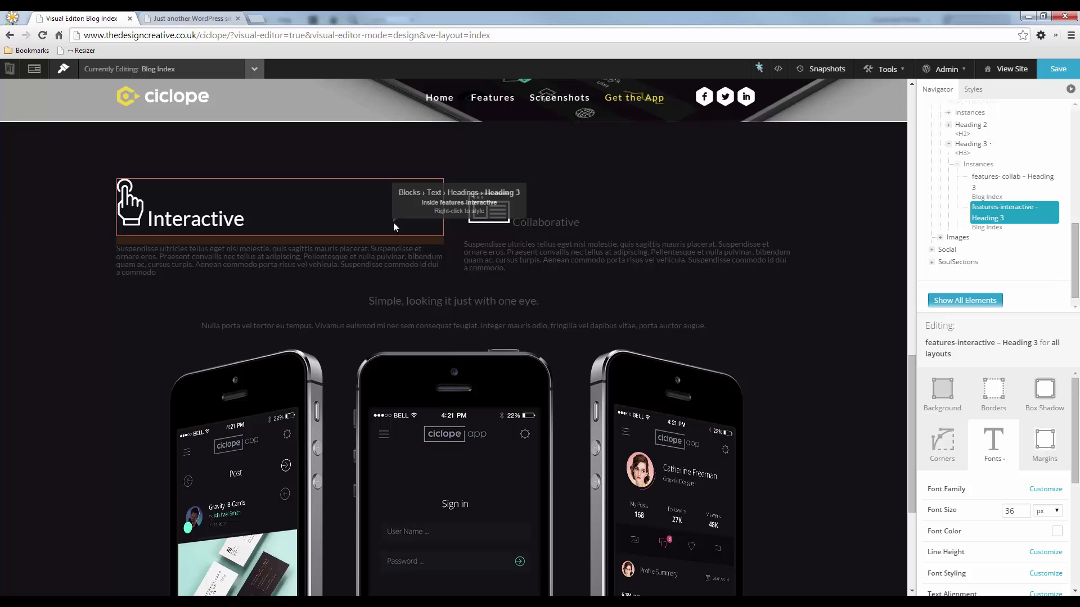
- Copy the Interactive heading's style properties and paste them onto the Collaborative heading instance
key("ctrl+c")
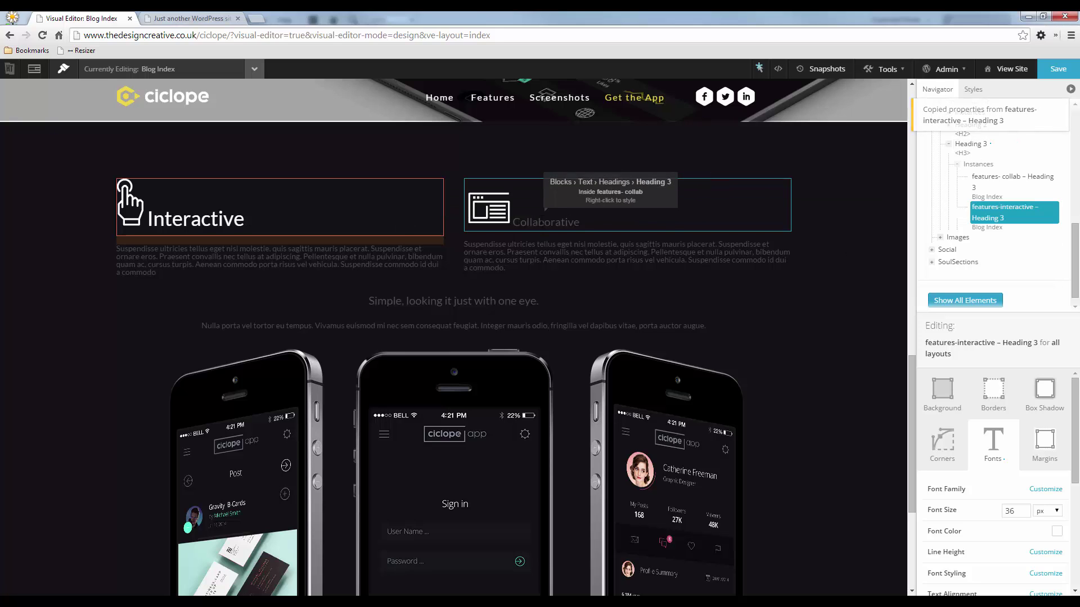
right_click(540, 226)
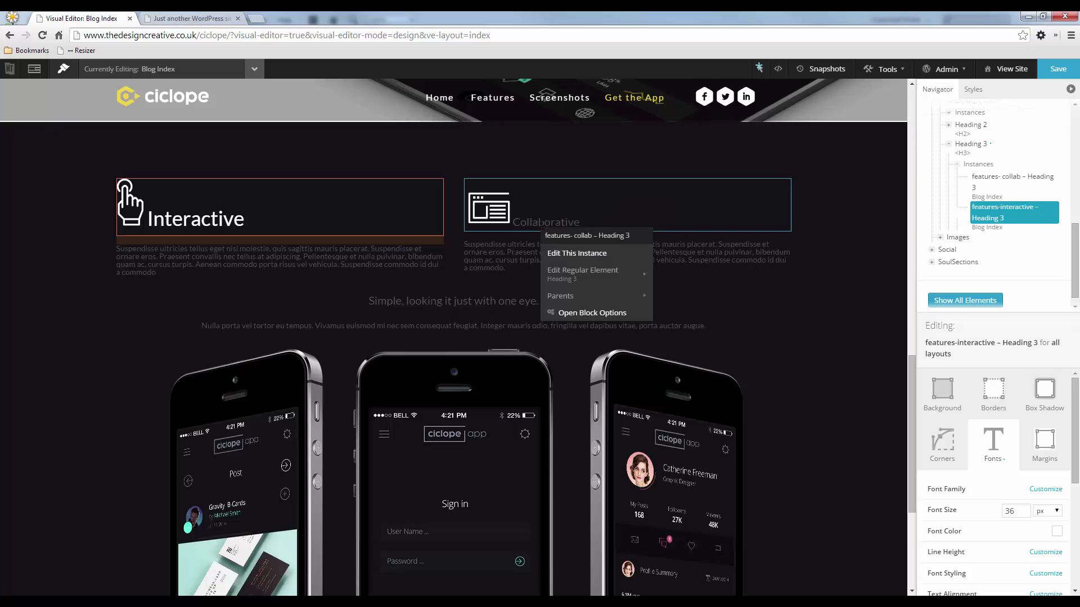
left_click(596, 254)
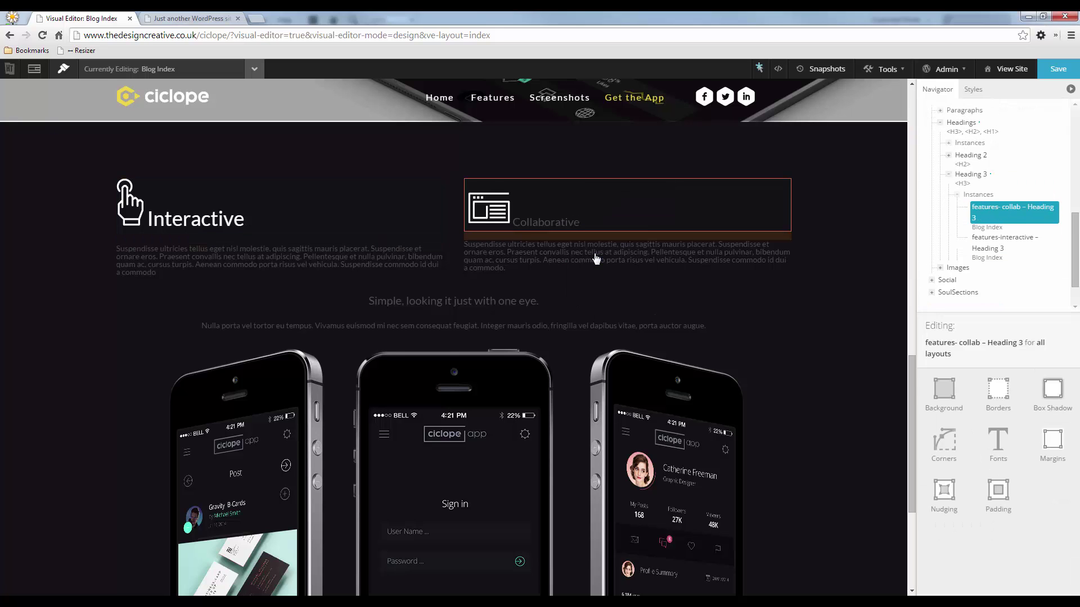
key("ctrl+v")
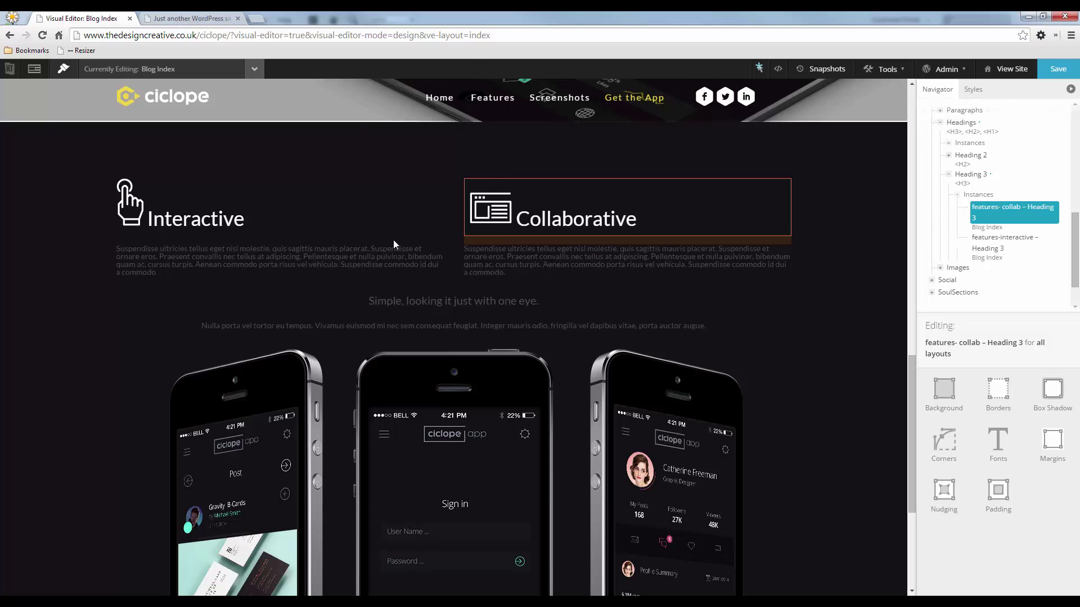
- Set the font colour of the paragraph instance under the Interactive heading to white (#FFFFFF)
key("alt+Tab")
key("alt+Tab")
right_click(272, 260)
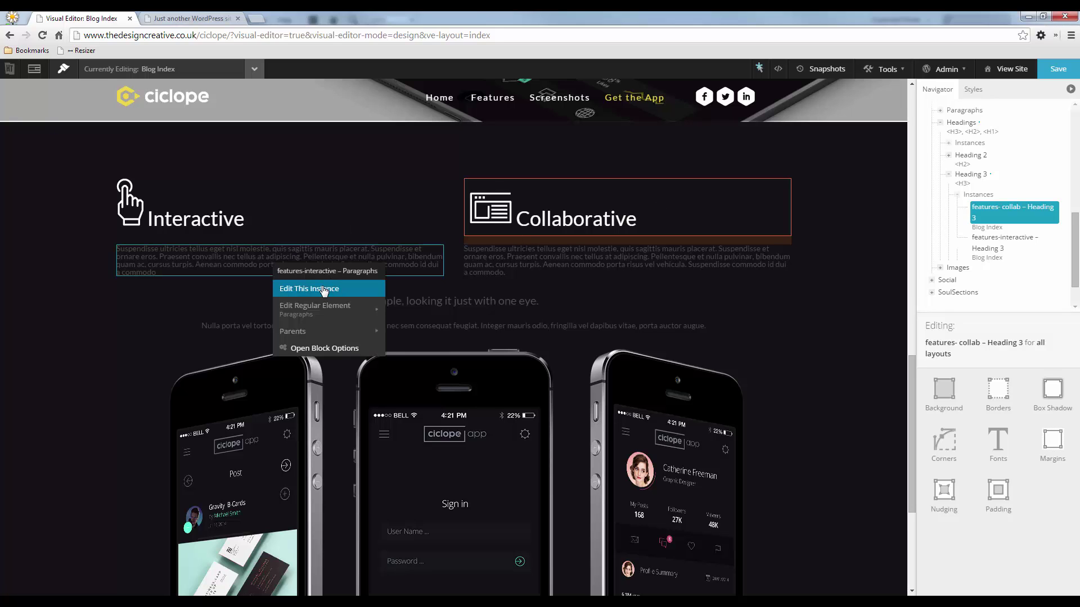
left_click(324, 291)
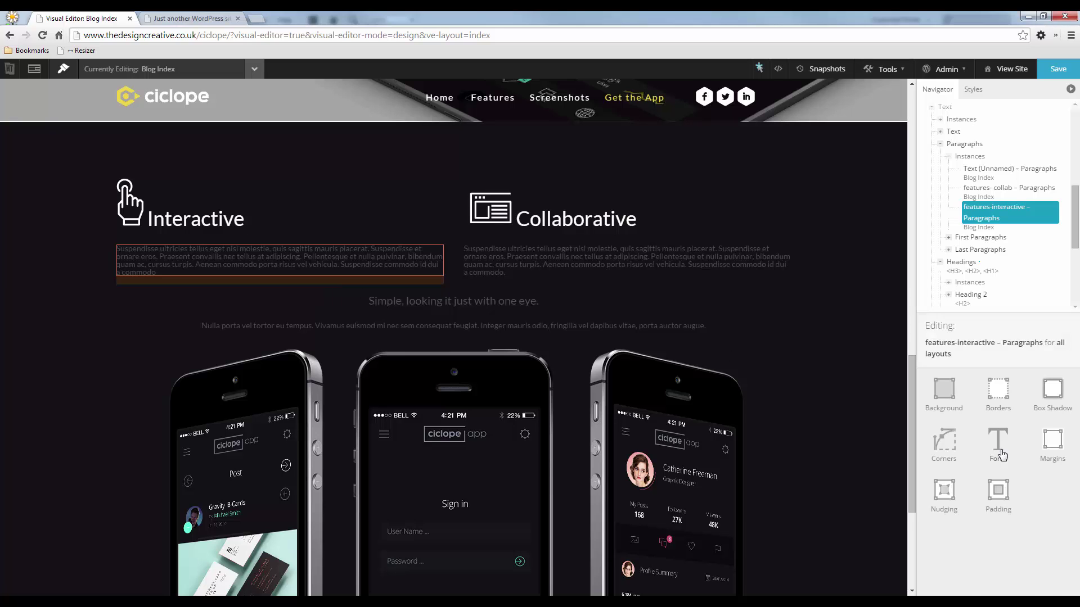
left_click(1058, 532)
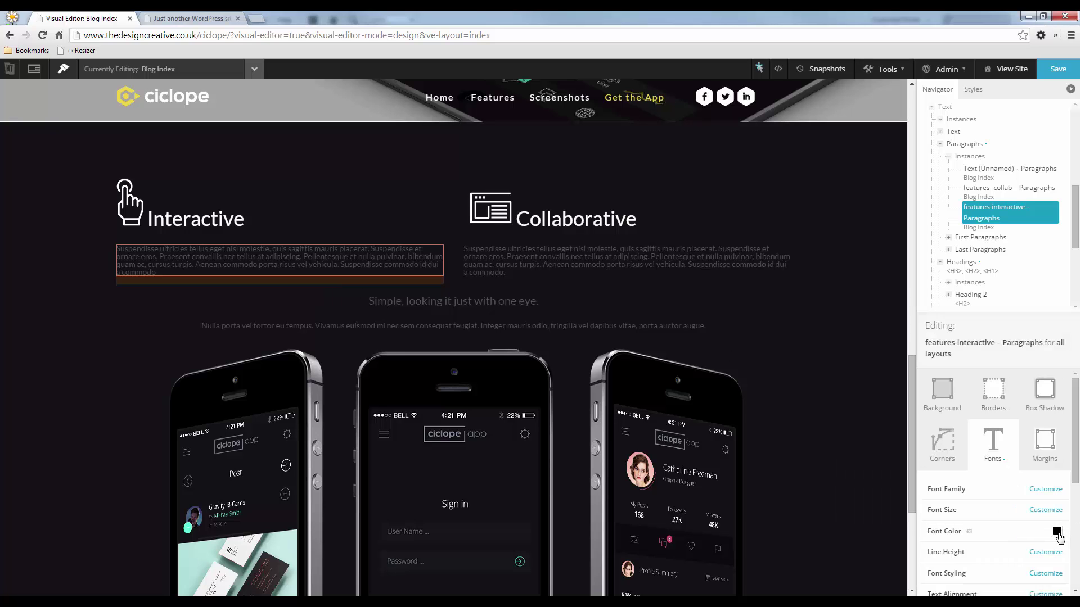
left_click(1056, 532)
left_click(911, 575)
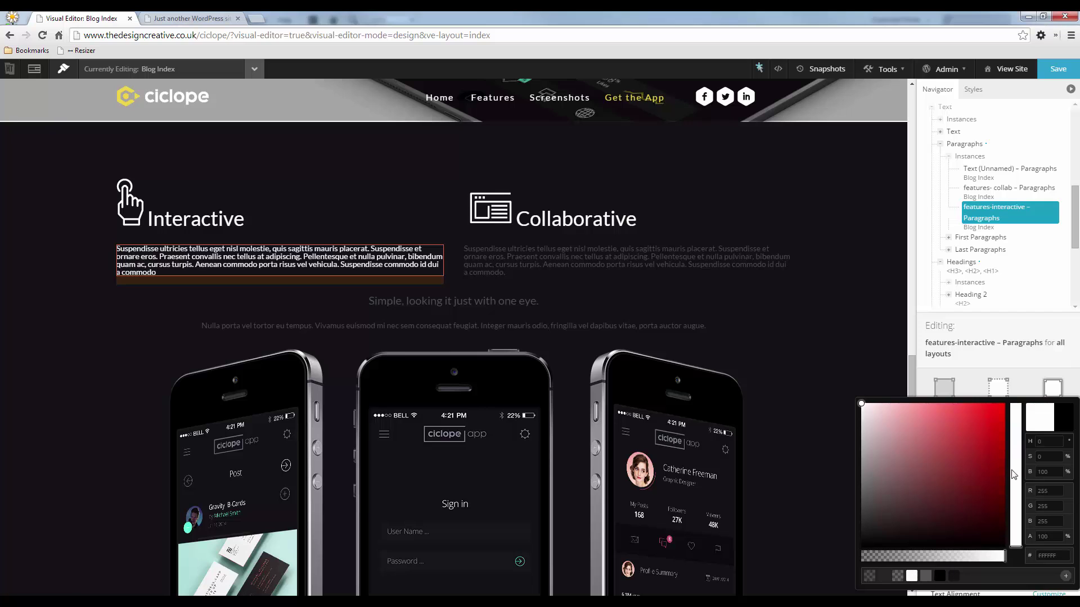
left_click(1046, 426)
- Set the line height of the Interactive paragraph to 180%
scroll(986, 513, "down", 1)
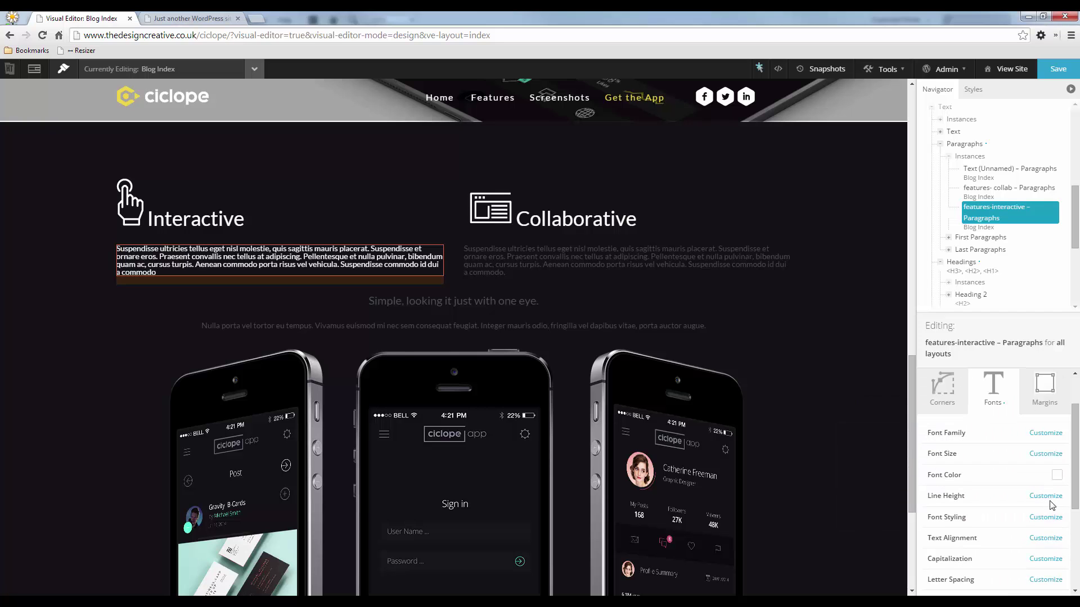
left_click(1045, 496)
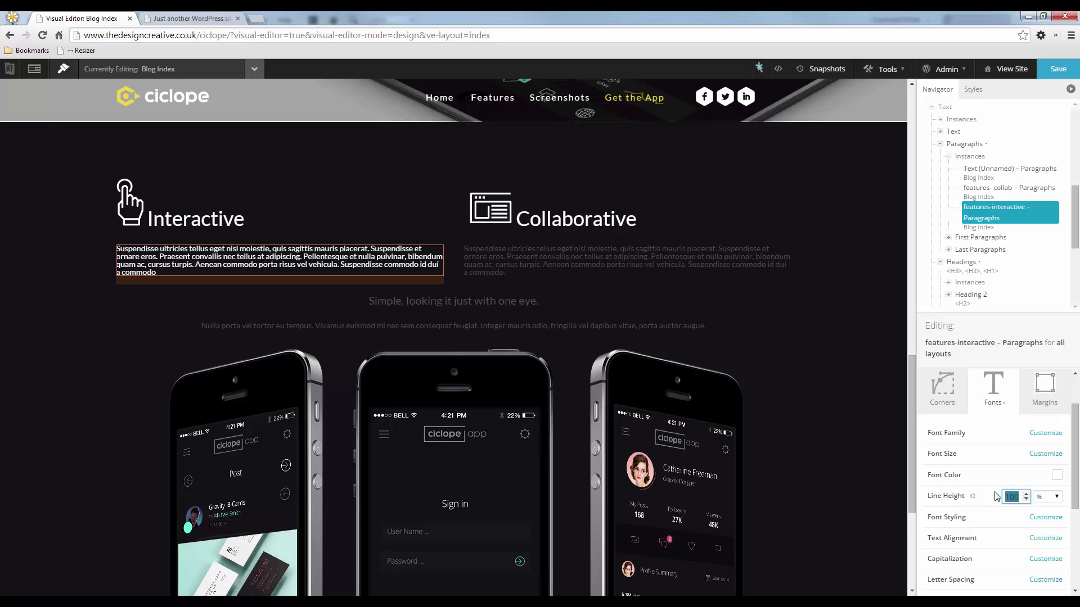
type("180")
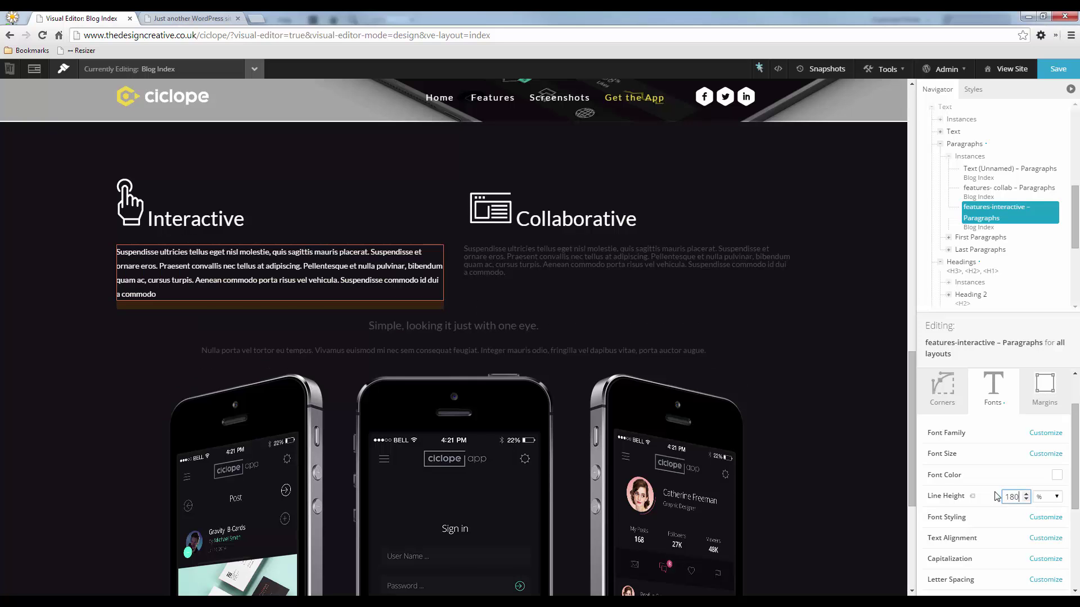
- Check the Interactive paragraph's text properties in the Fireworks mockup, and set its font size to 20 px in the visual editor
key("alt+Tab")
left_click(336, 293)
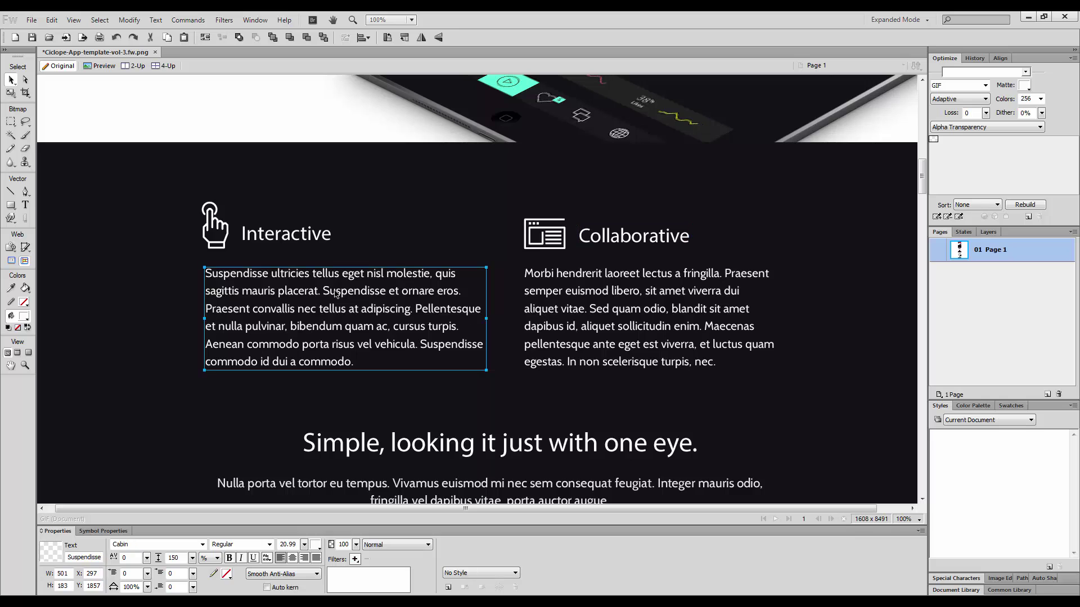
key("alt+Tab")
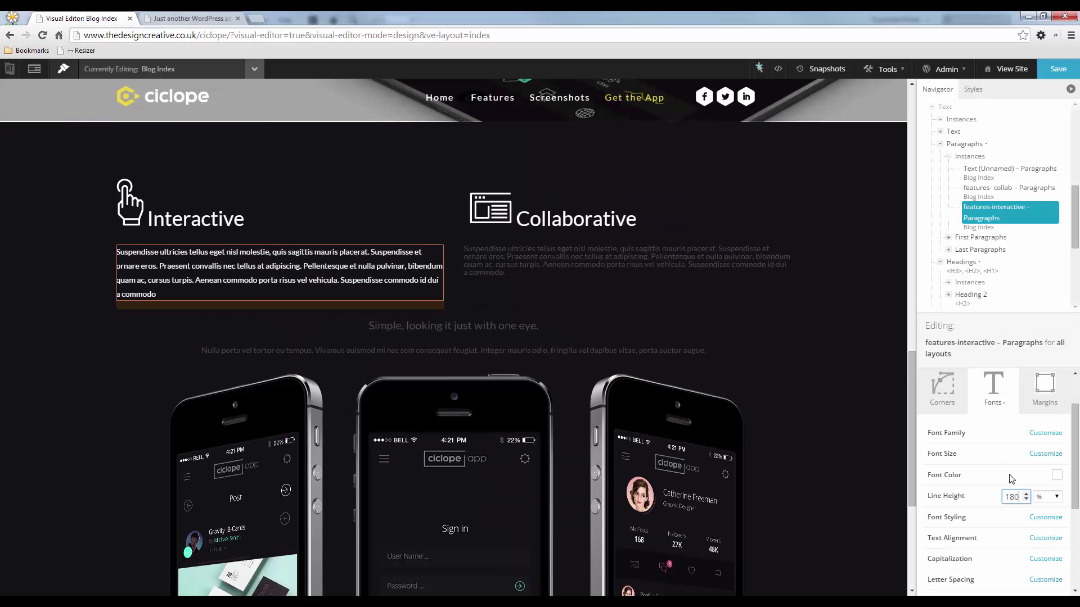
left_click(1045, 454)
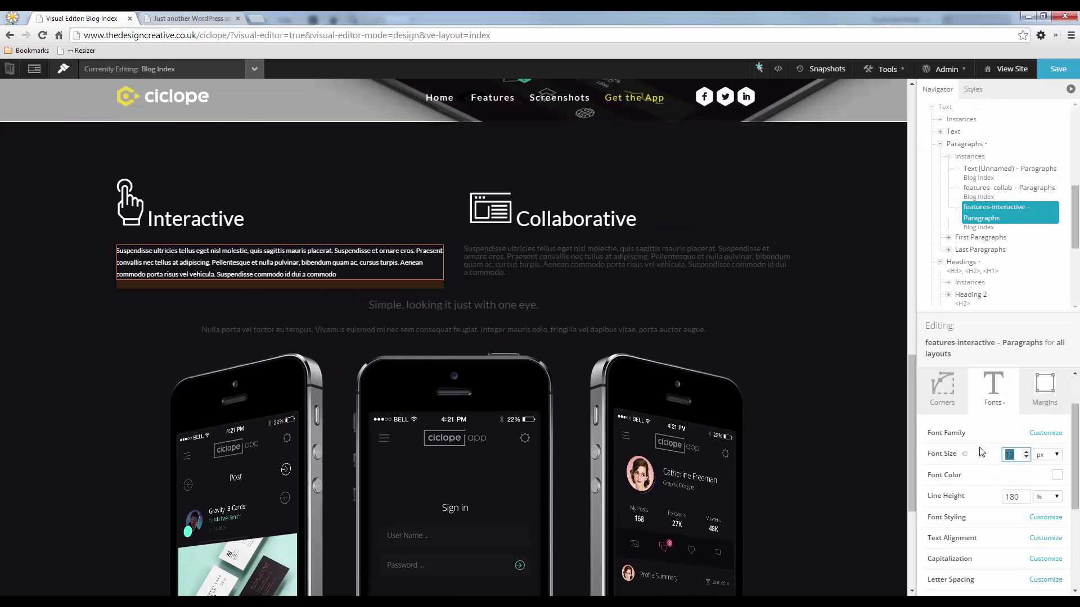
type("20")
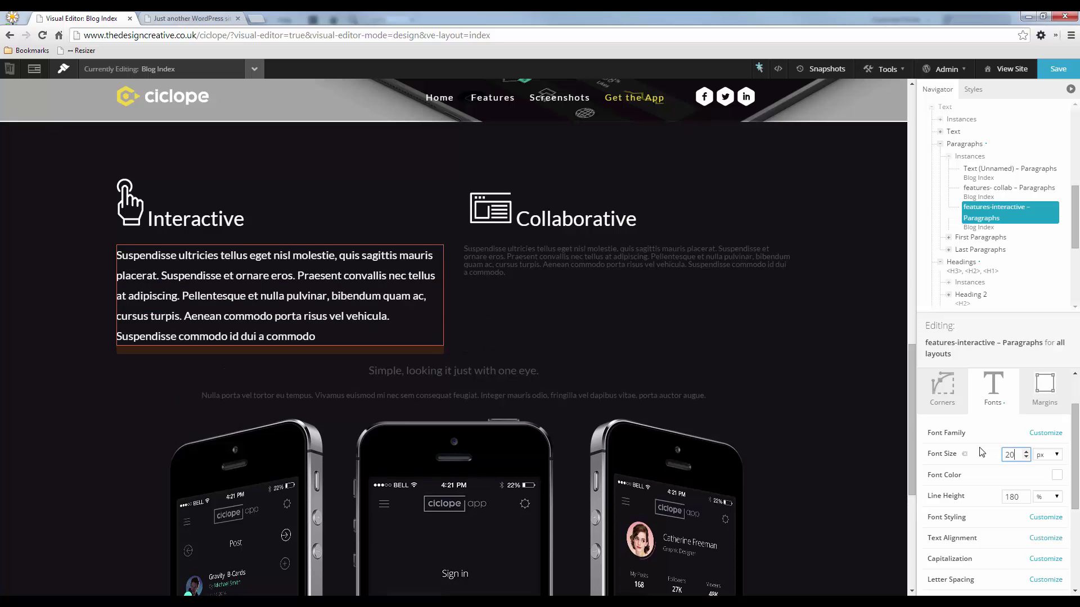
- Copy the Interactive paragraph's style properties and paste them onto the Collaborative paragraph instance
key("alt+Tab")
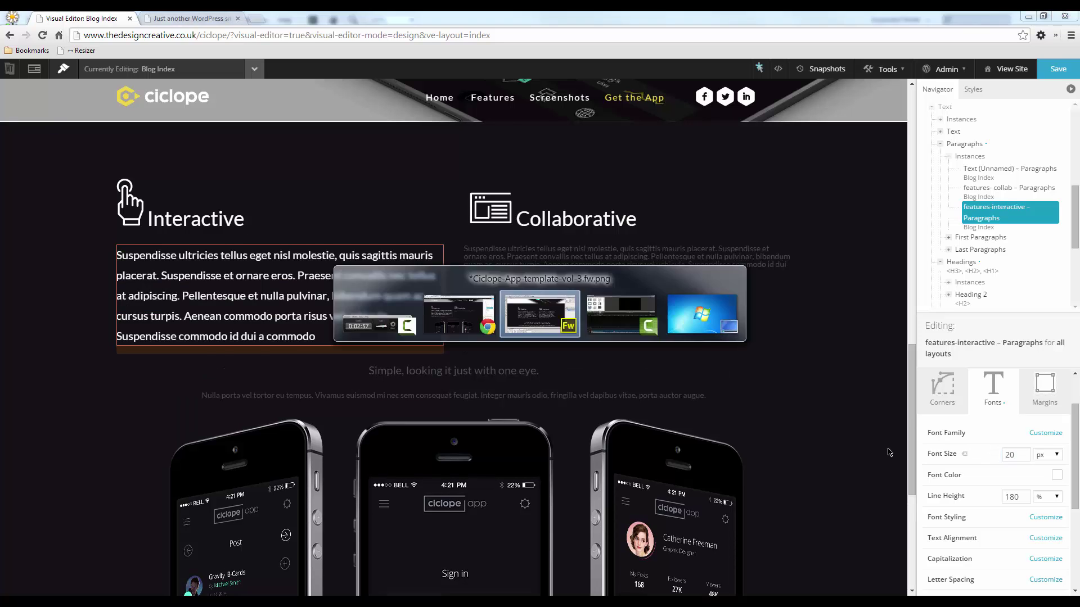
key("alt+Tab")
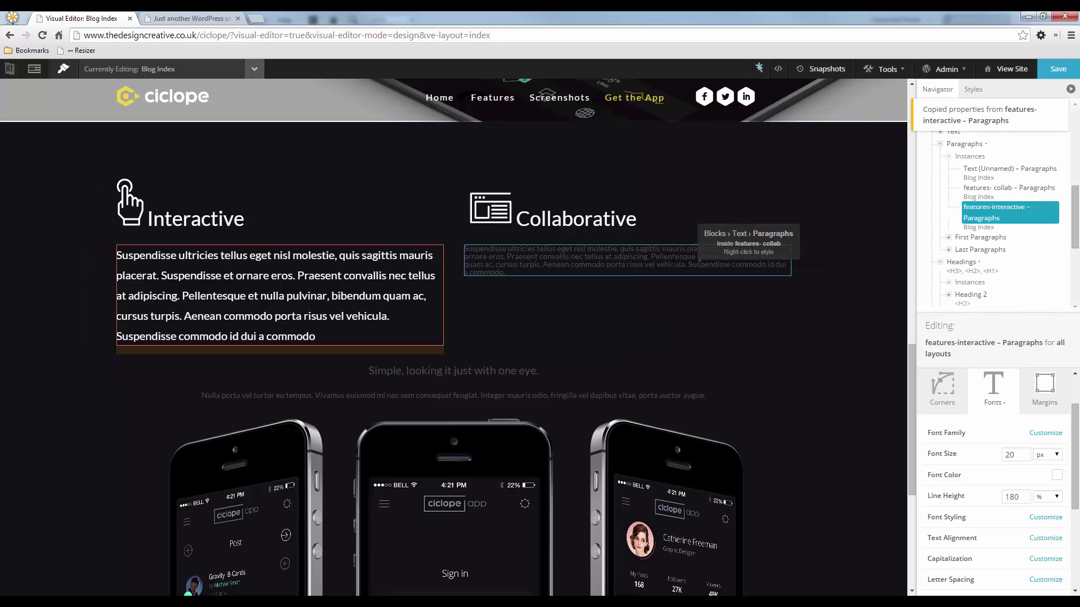
right_click(667, 270)
left_click(686, 297)
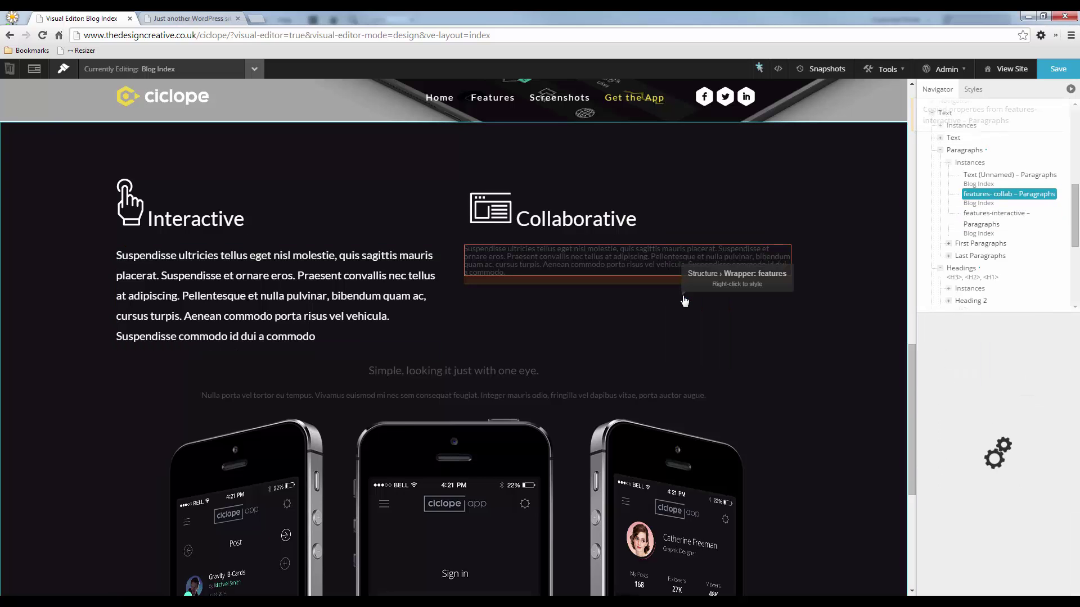
key("ctrl+v")
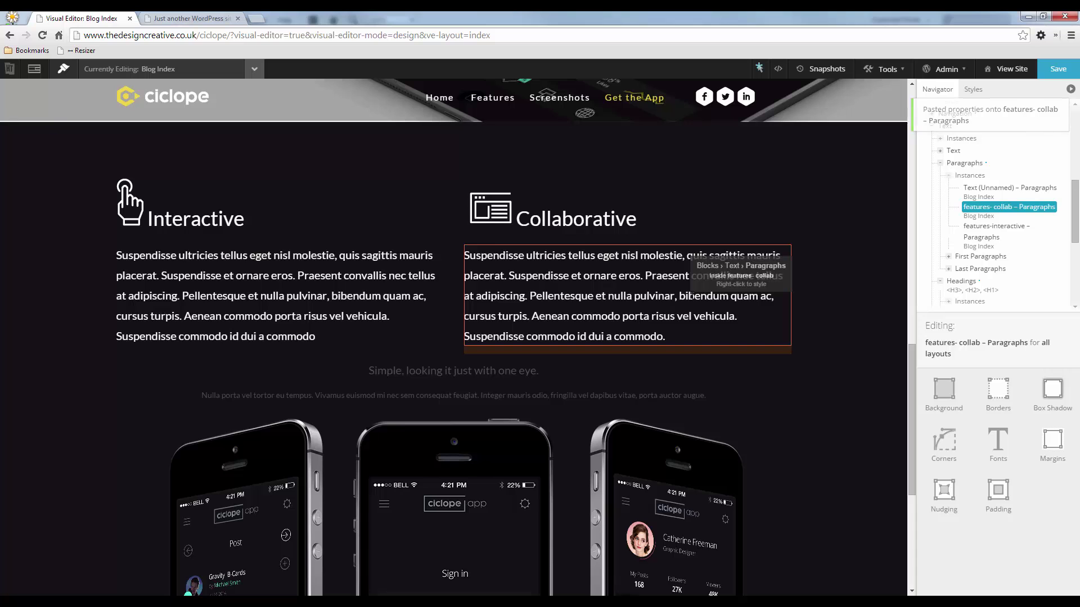
- Check the text properties of the "Simple, looking it just with one eye." heading in the Fireworks mockup, and return to the visual editor
key("alt+Tab")
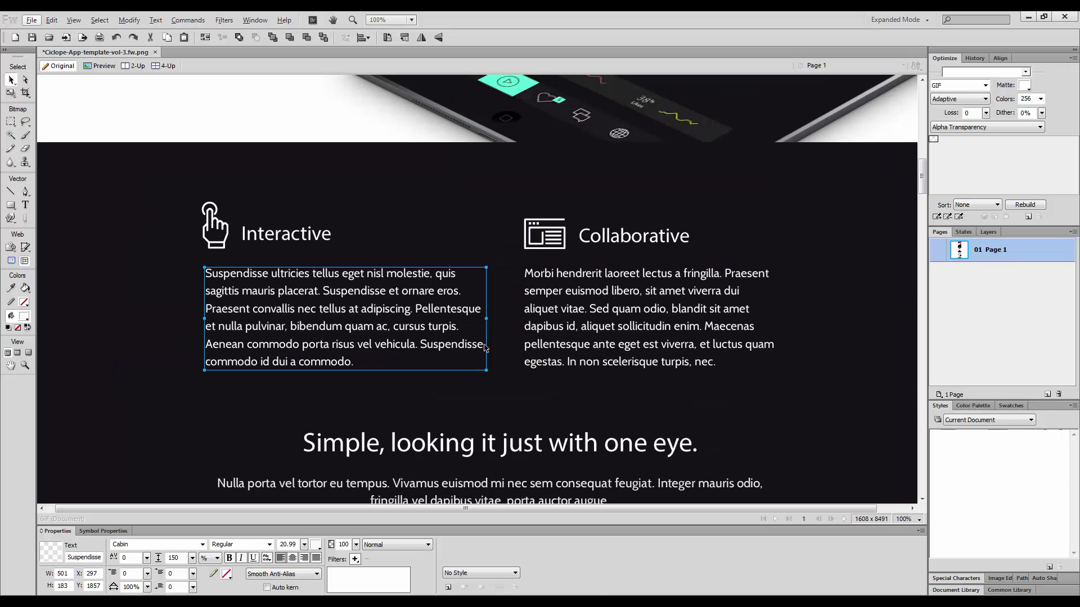
key("alt+Tab")
key("alt+Tab")
left_click(470, 444)
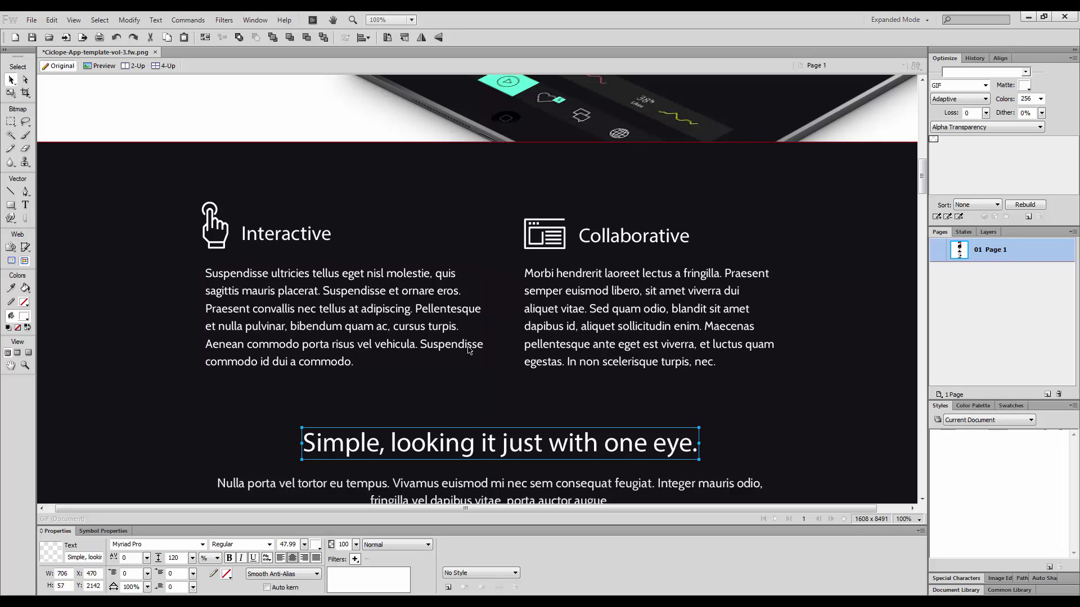
key("alt+Tab")
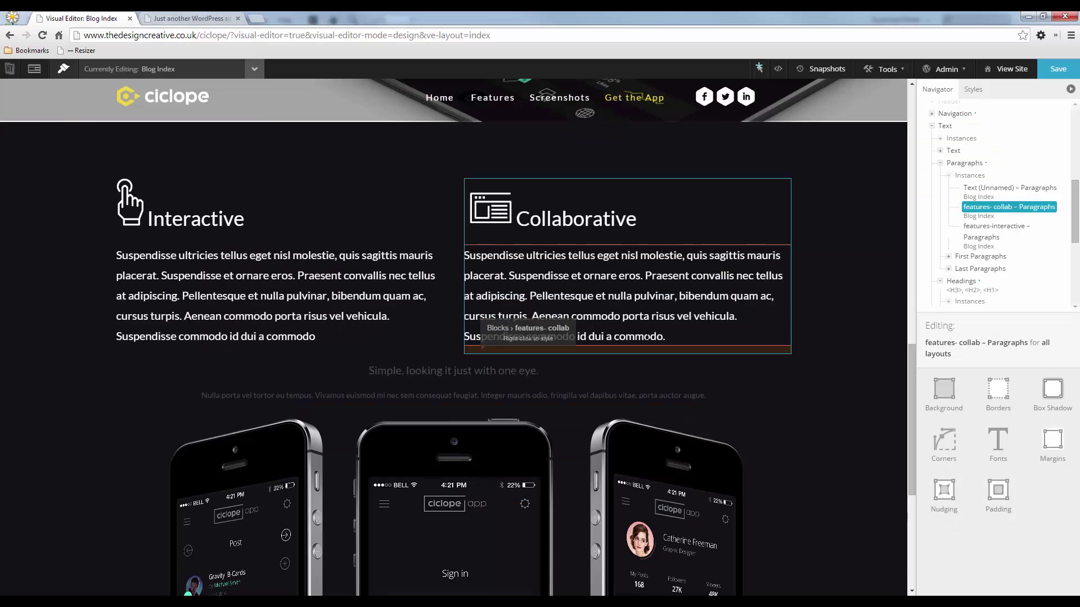
- Set the top and bottom margins of the unnamed text block containing the "Simple, looking it just with one eye." heading to 40 px
right_click(554, 366)
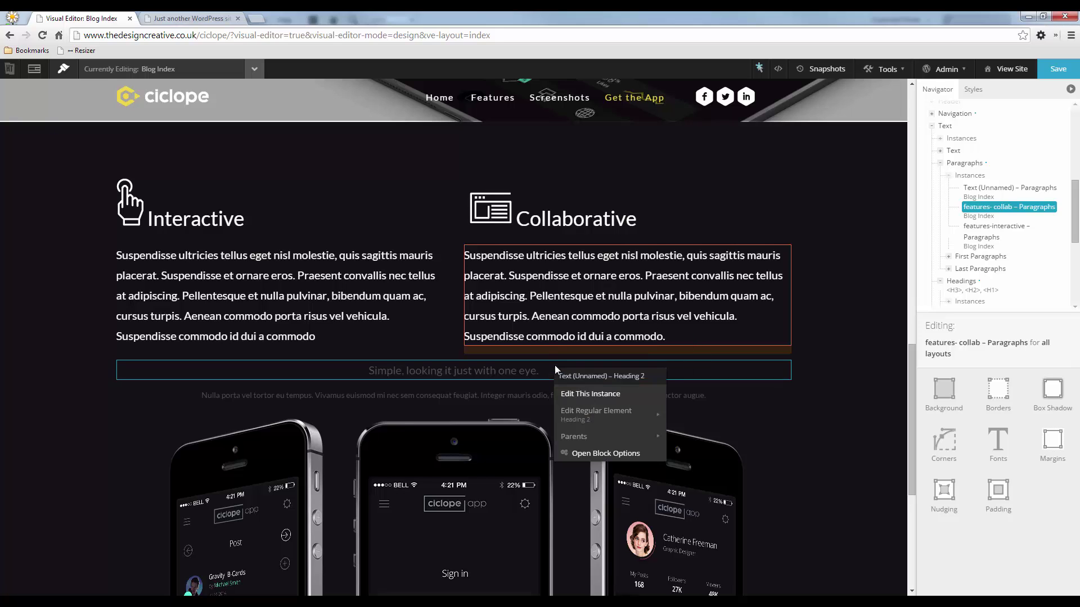
mouse_move(585, 435)
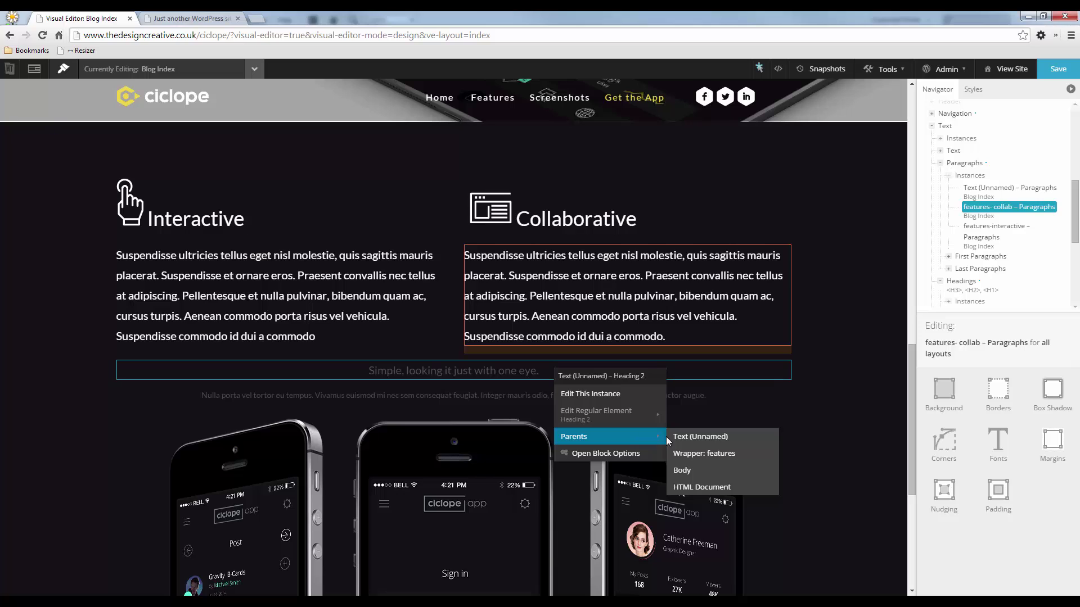
left_click(692, 441)
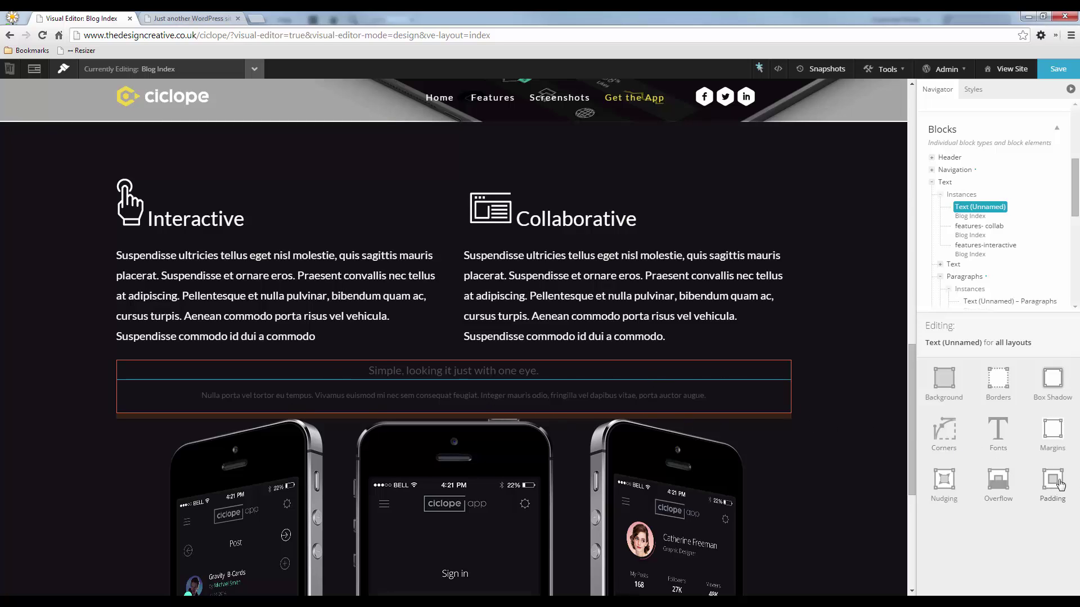
left_click(1051, 435)
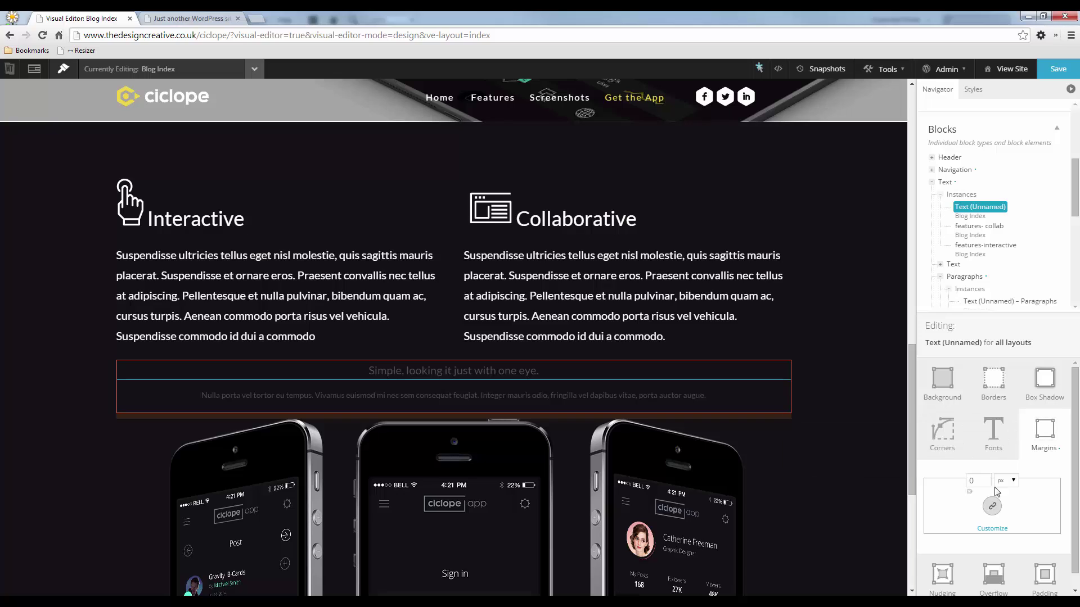
left_click_drag(981, 480, 968, 480)
type("40")
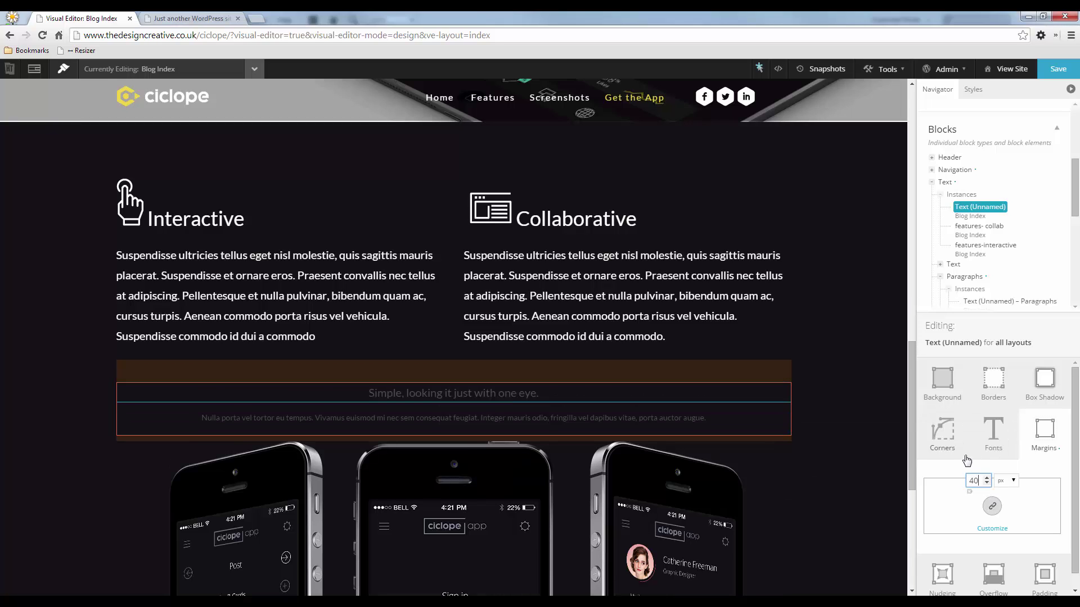
left_click(988, 529)
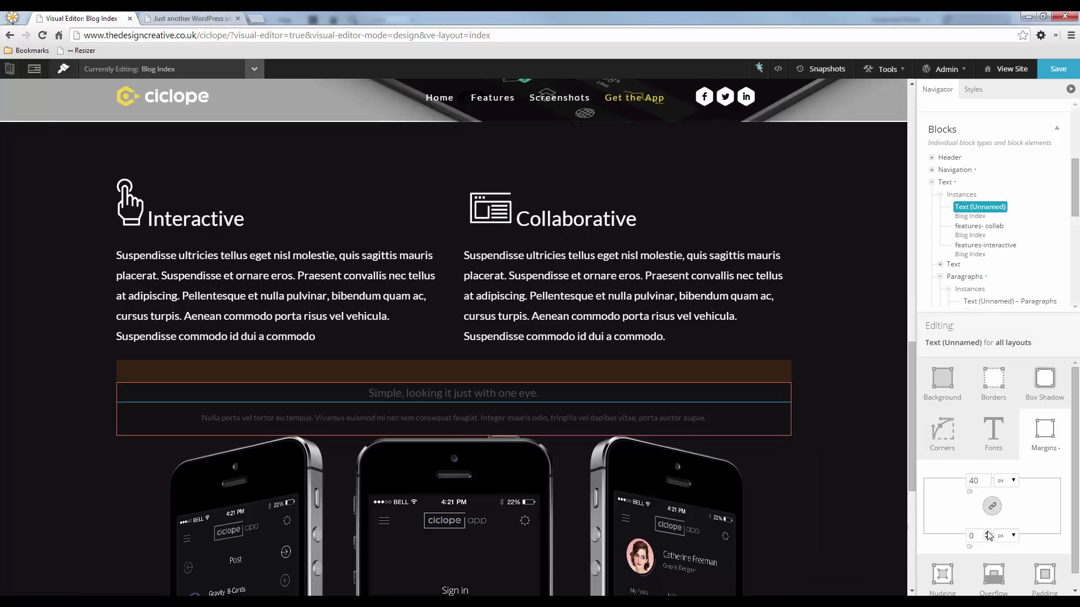
left_click_drag(973, 535, 958, 537)
type("40")
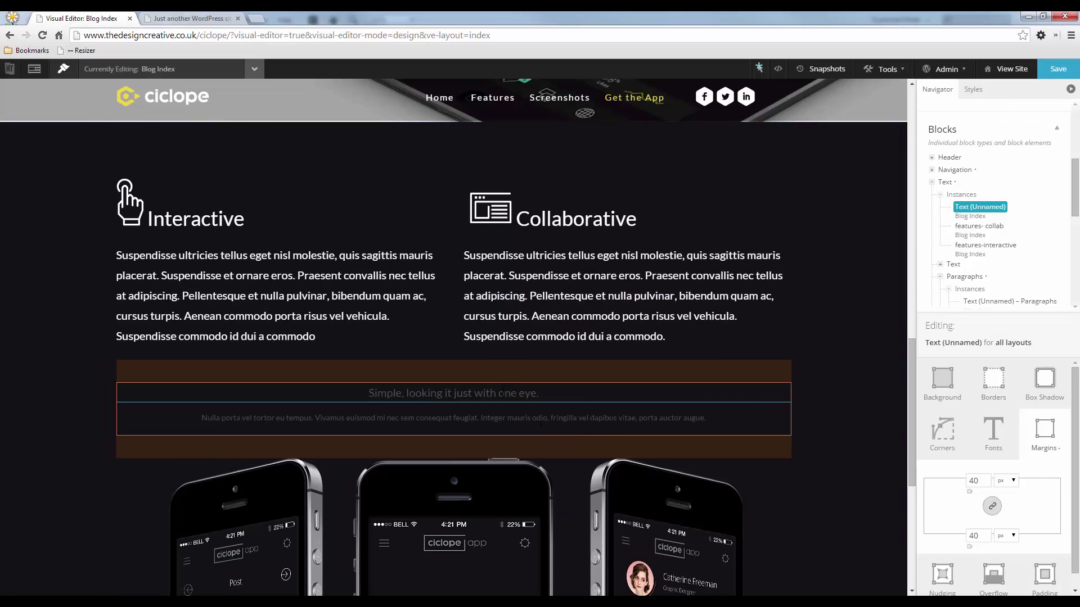
- Set the font colour of the "Simple, looking it just with one eye." Heading 2 instance to white
right_click(501, 393)
left_click(545, 420)
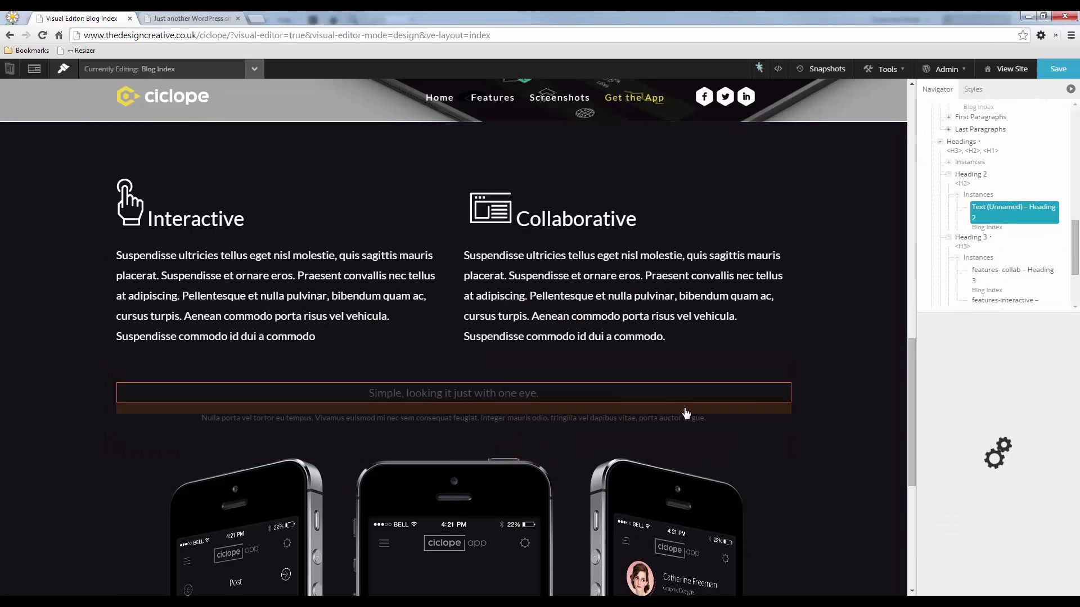
left_click(993, 445)
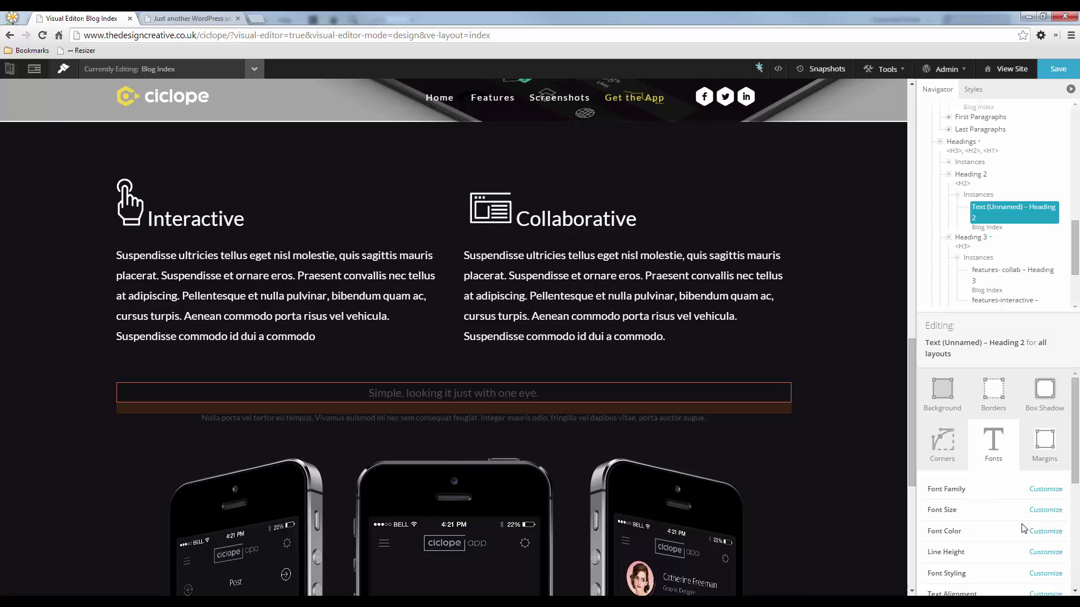
left_click(1046, 532)
left_click(1057, 532)
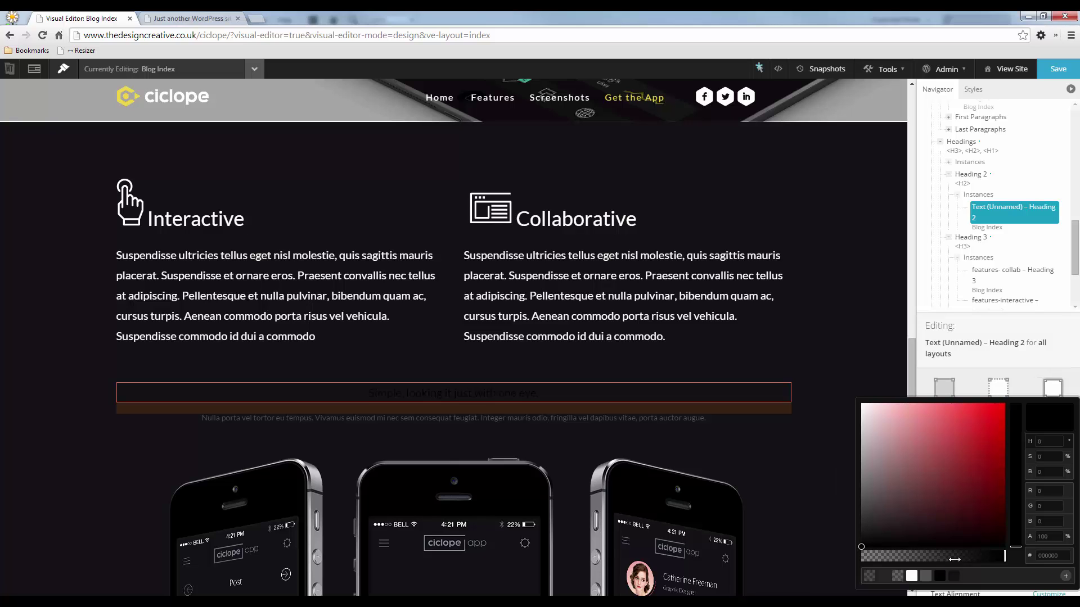
left_click(922, 582)
left_click(1047, 431)
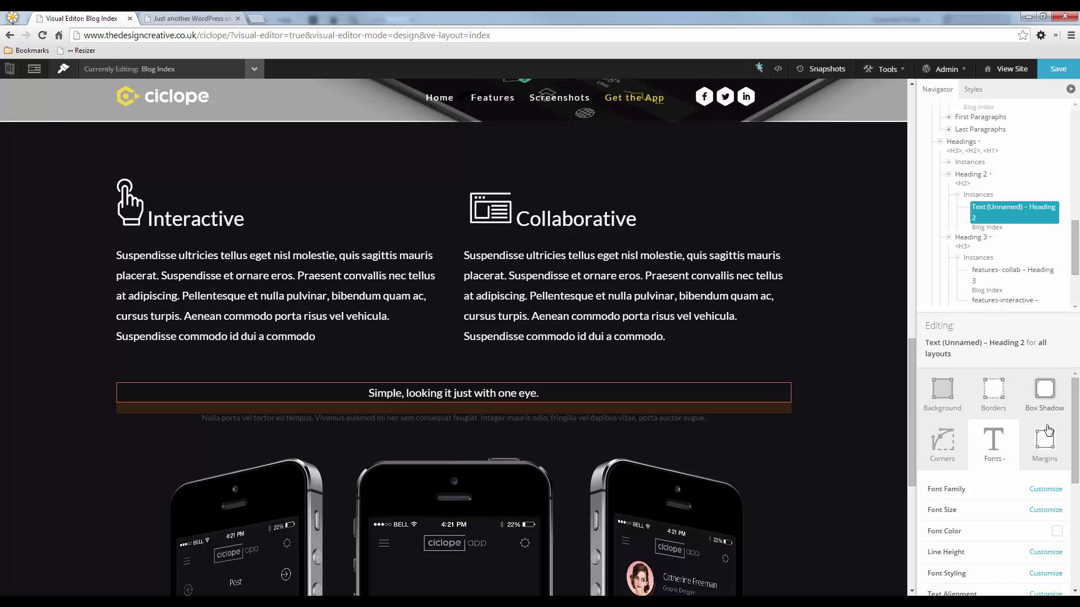
- Set the font size of the "Simple, looking it just with one eye." heading to 47 px
left_click(1046, 510)
left_click_drag(1019, 510, 990, 512)
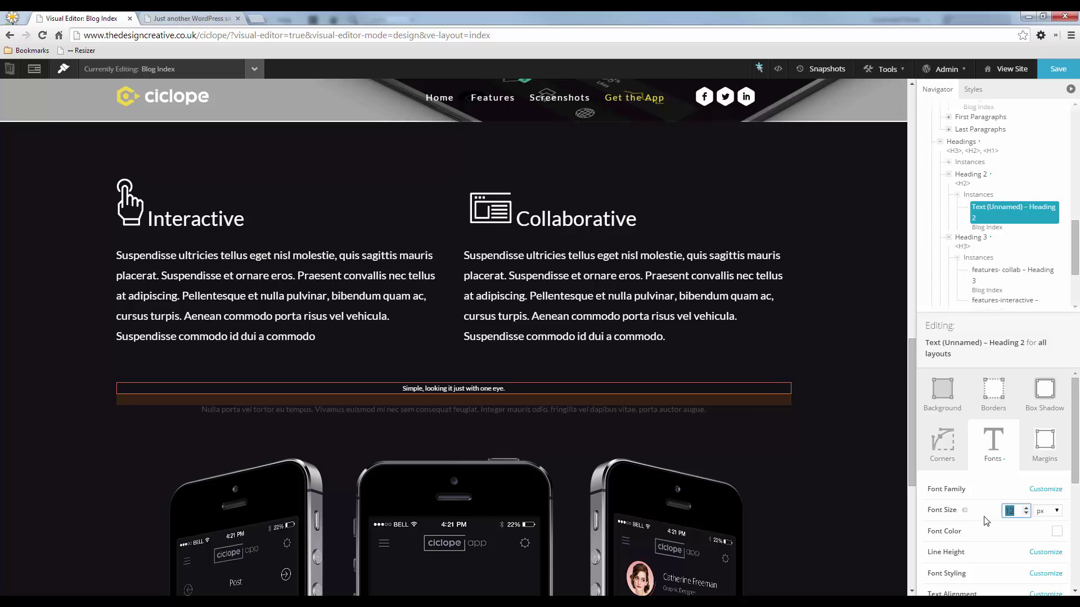
type("47")
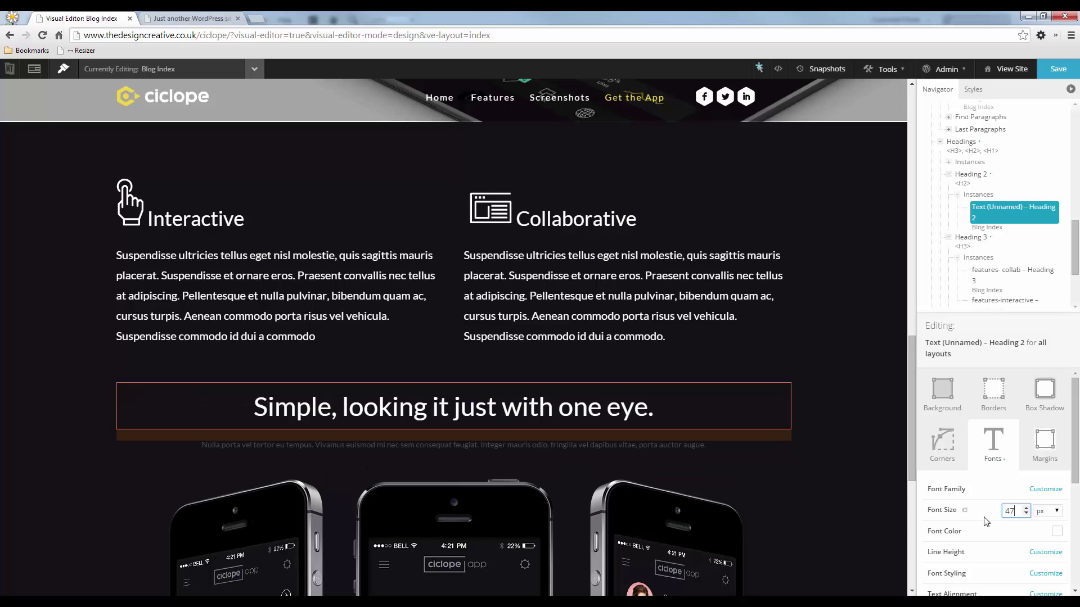
- Check the centred paragraph's text properties in the Fireworks mockup, and set the unnamed text block instance's font size to 22 px in the visual editor
left_click(596, 430)
right_click(556, 441)
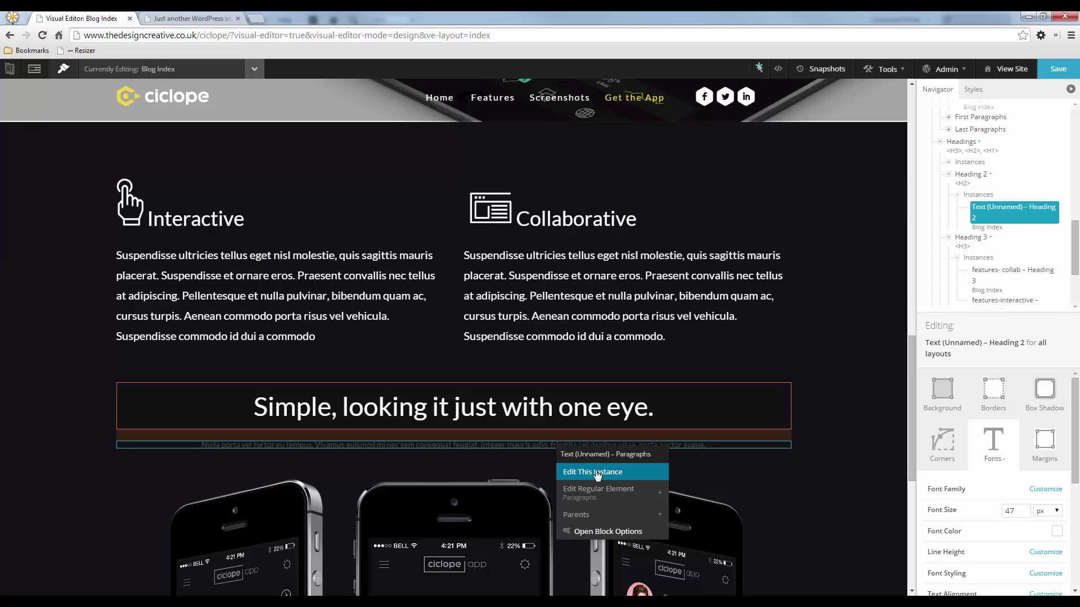
right_click(510, 441)
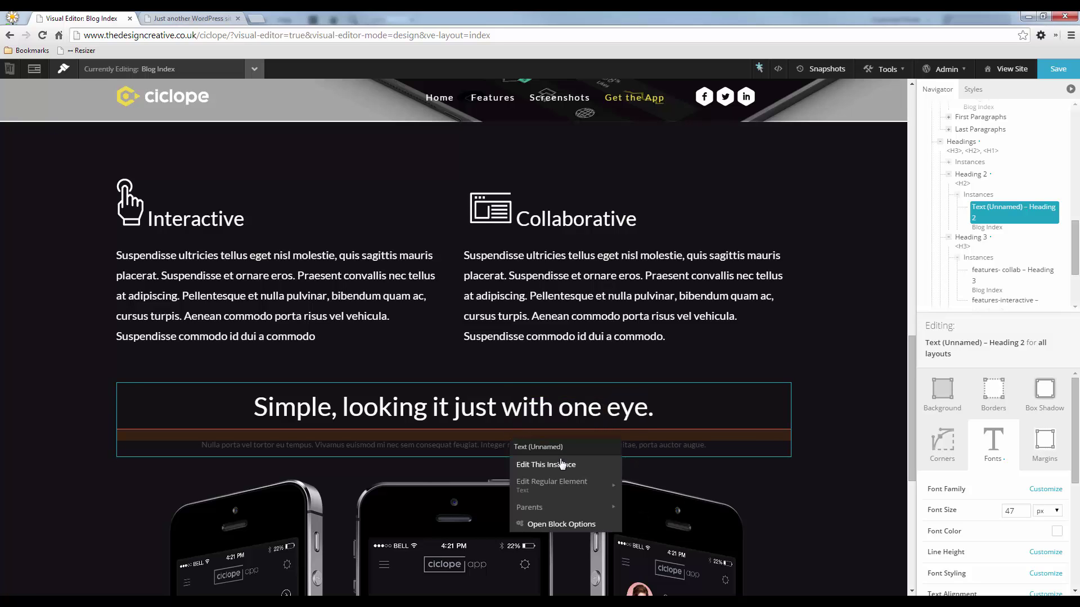
left_click(561, 463)
key("alt+Tab")
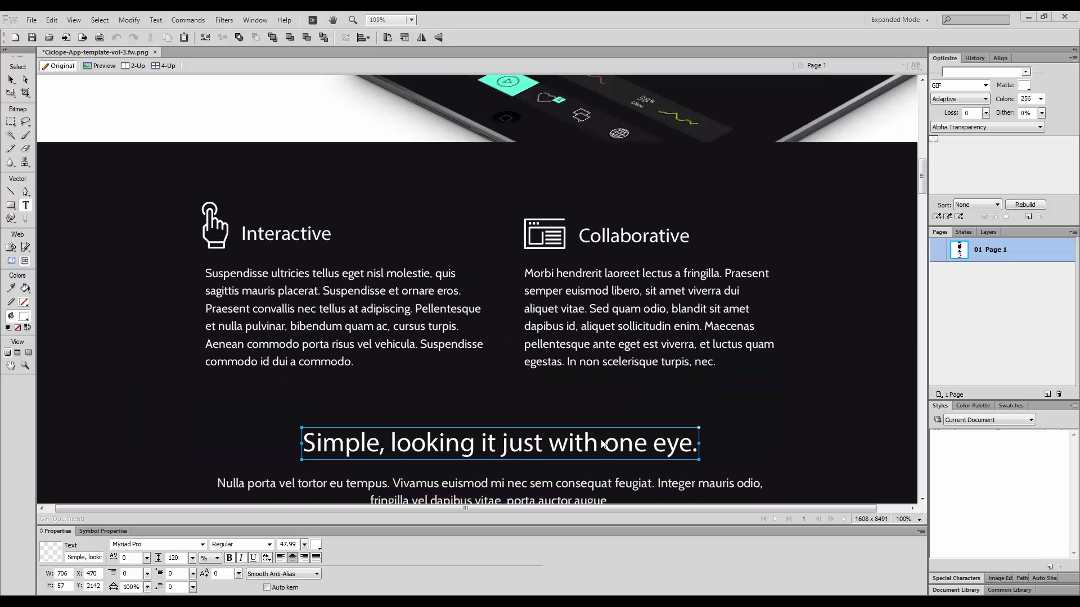
left_click(569, 489)
key("alt+Tab")
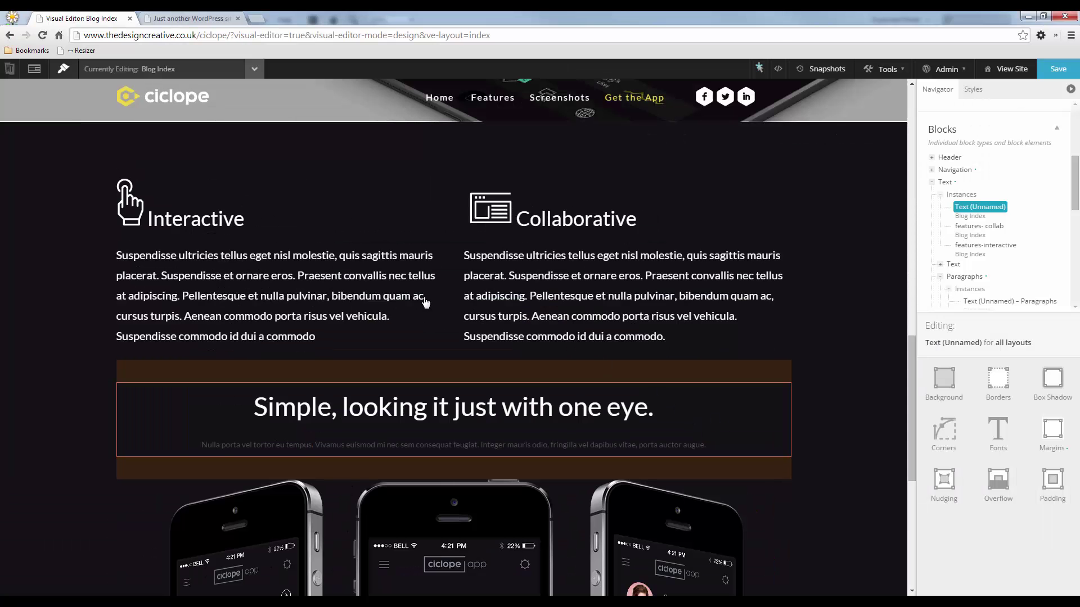
left_click(998, 430)
left_click(1046, 500)
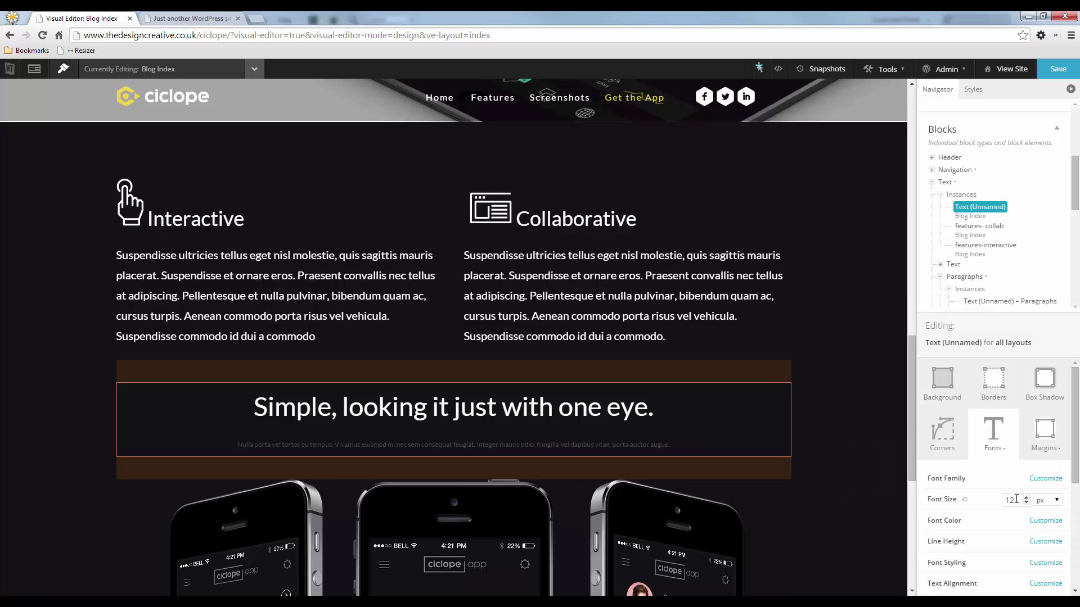
type("22")
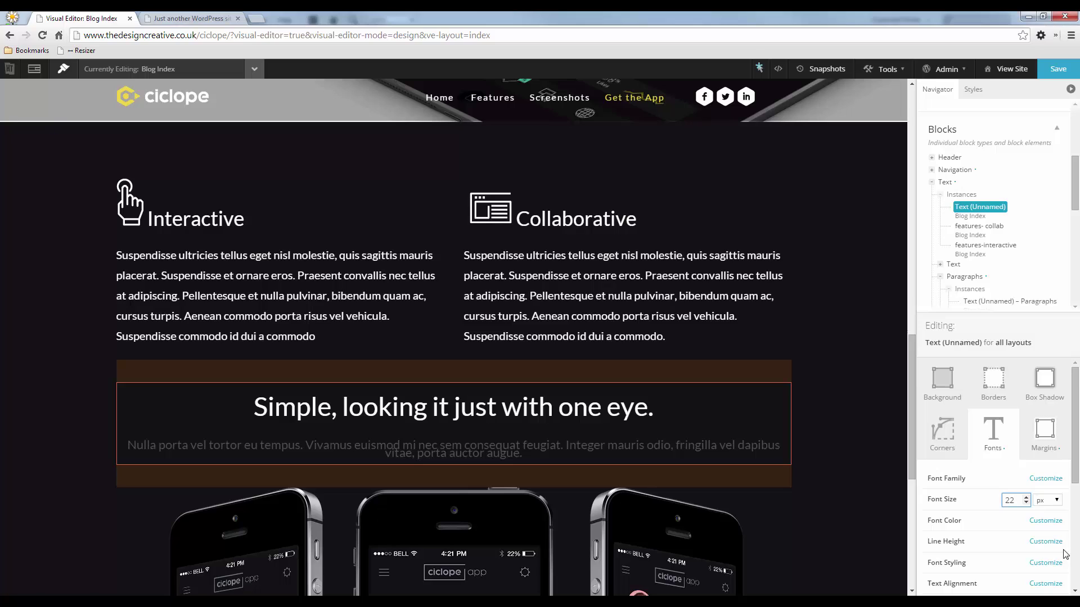
- Set the line height of the unnamed text block instance to 180%
left_click(1044, 543)
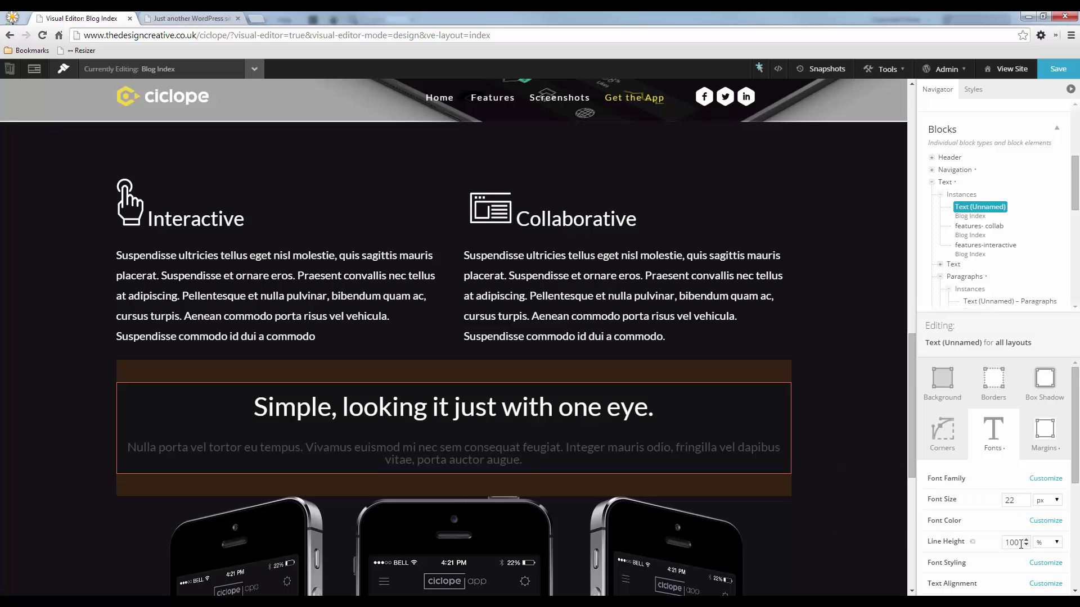
left_click_drag(1021, 544, 999, 546)
type("180")
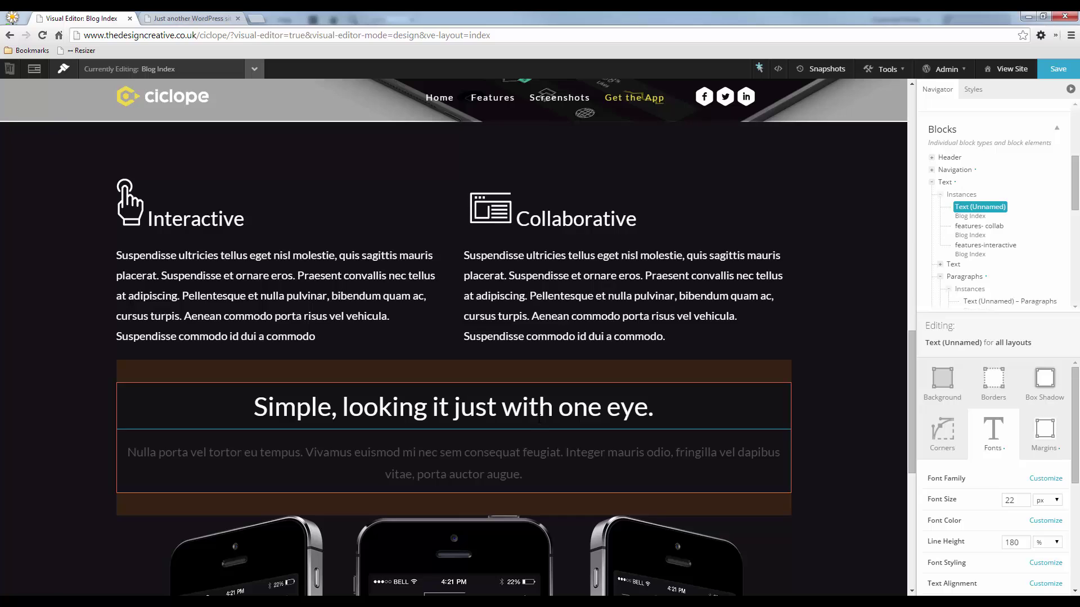
- Set the font colour of the unnamed text block instance to white
left_click(1057, 524)
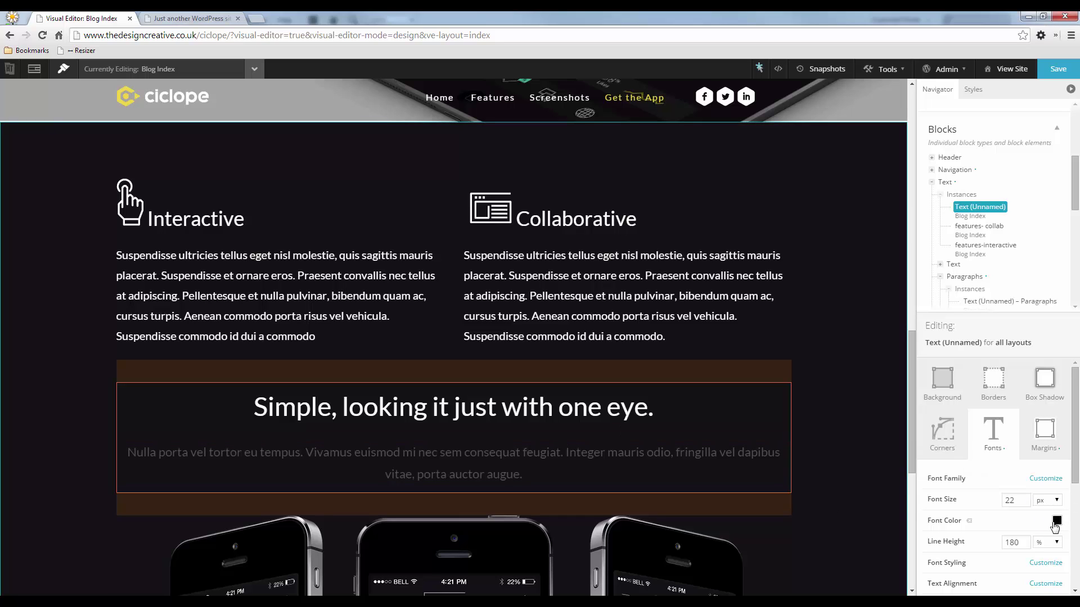
left_click(1056, 521)
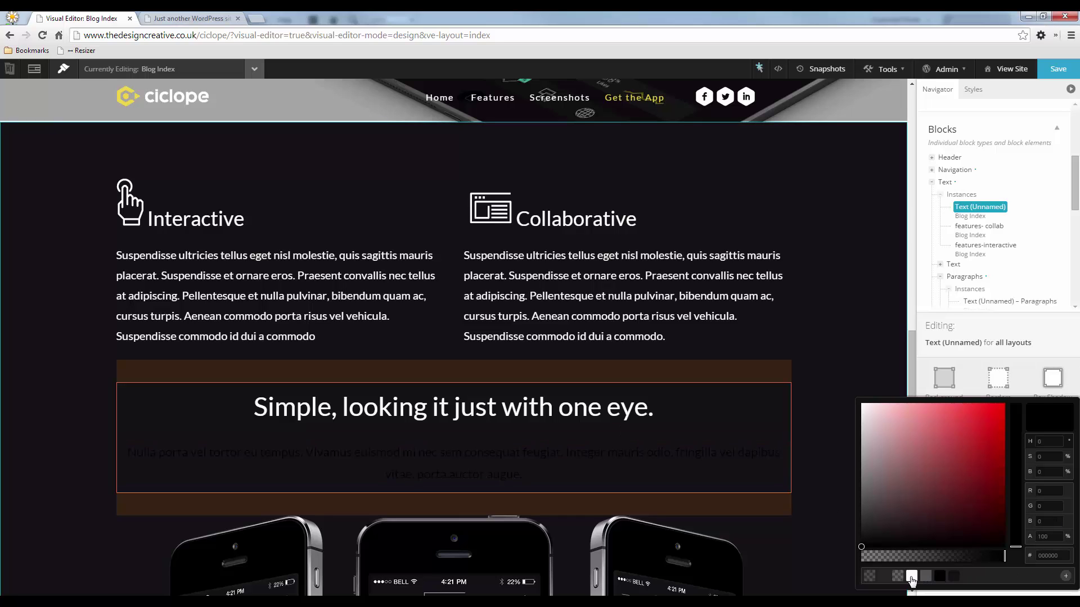
left_click(911, 577)
left_click(1049, 417)
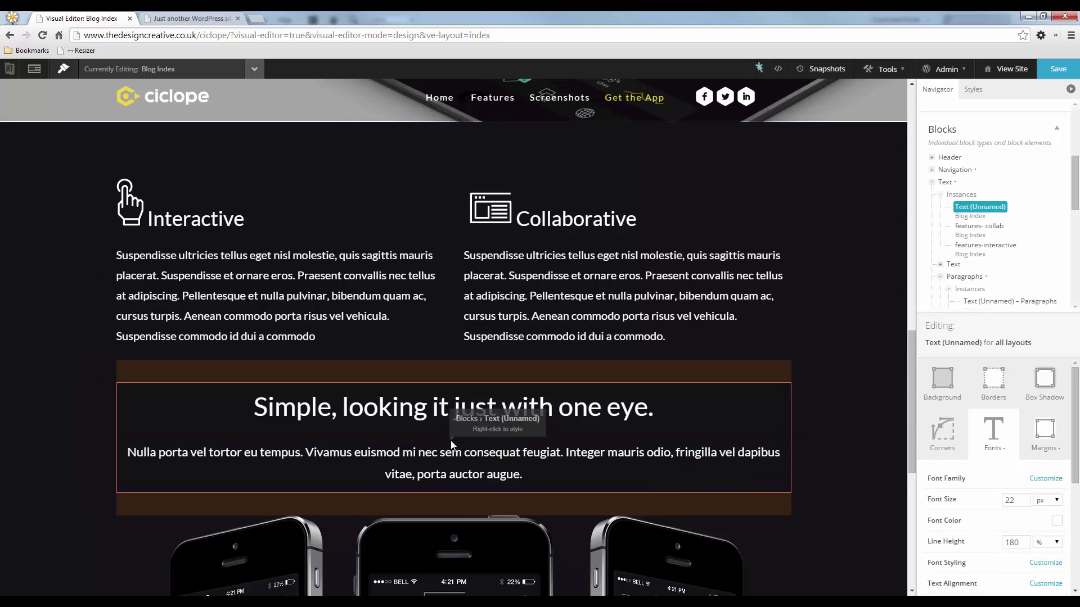
- Set the bottom margin of the "Simple, looking it just with one eye." Heading 2 instance to 0 px
right_click(451, 425)
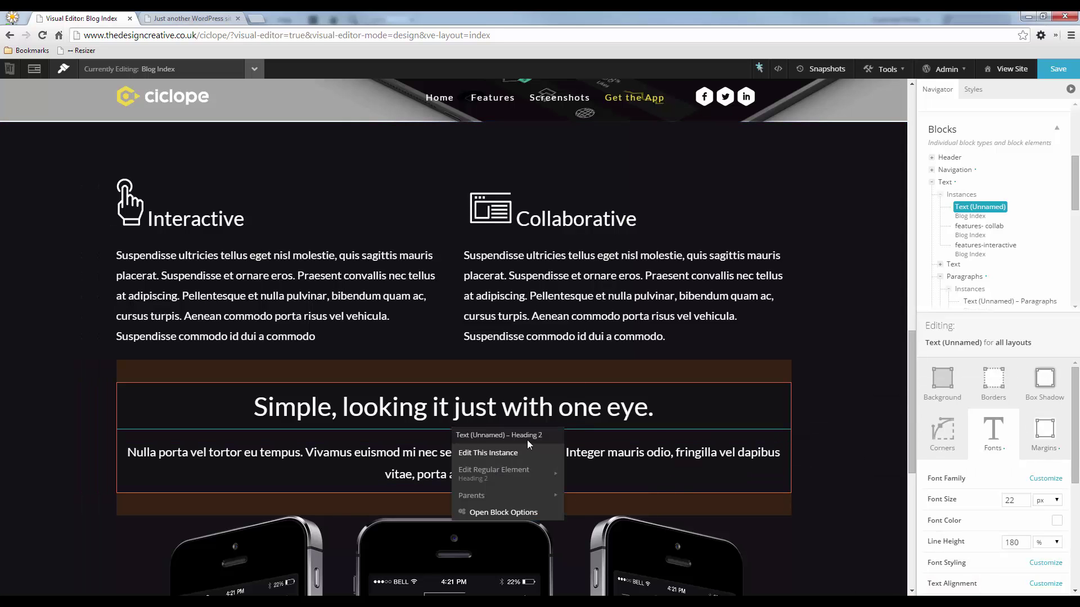
left_click(492, 454)
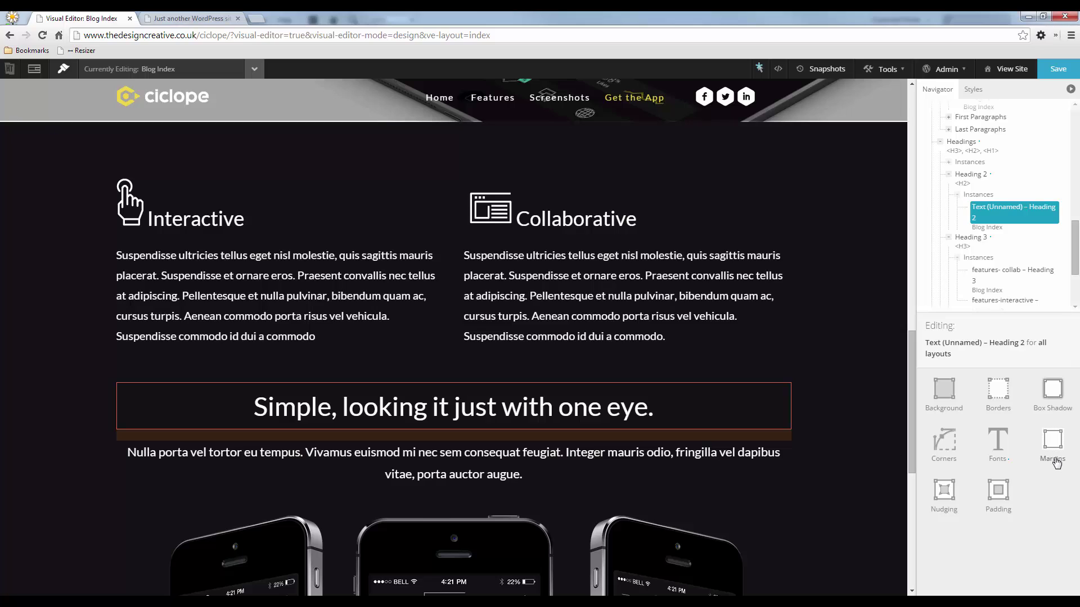
left_click(1054, 456)
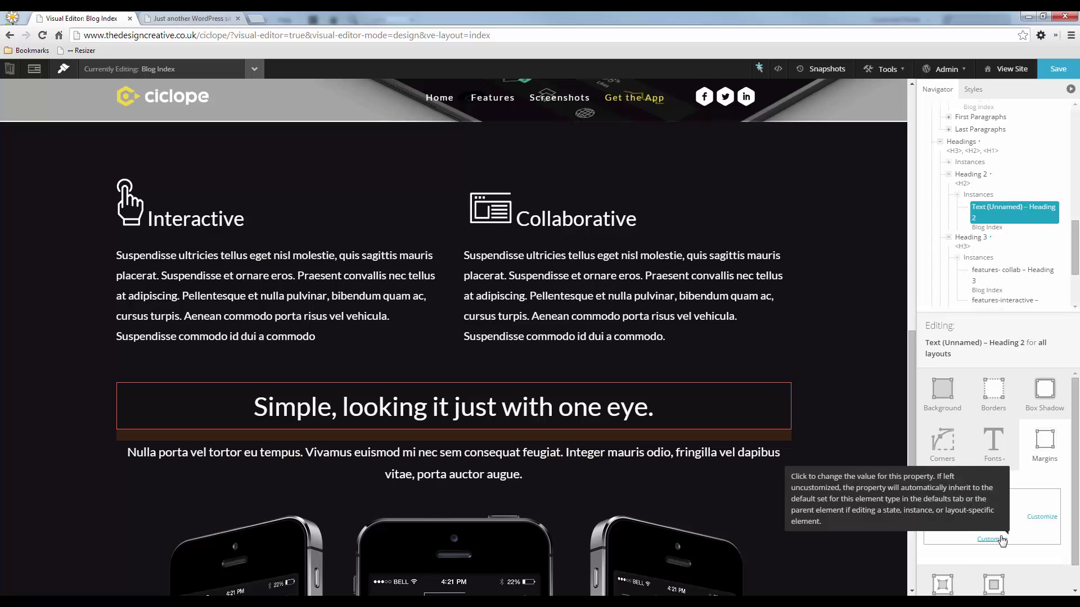
left_click(996, 539)
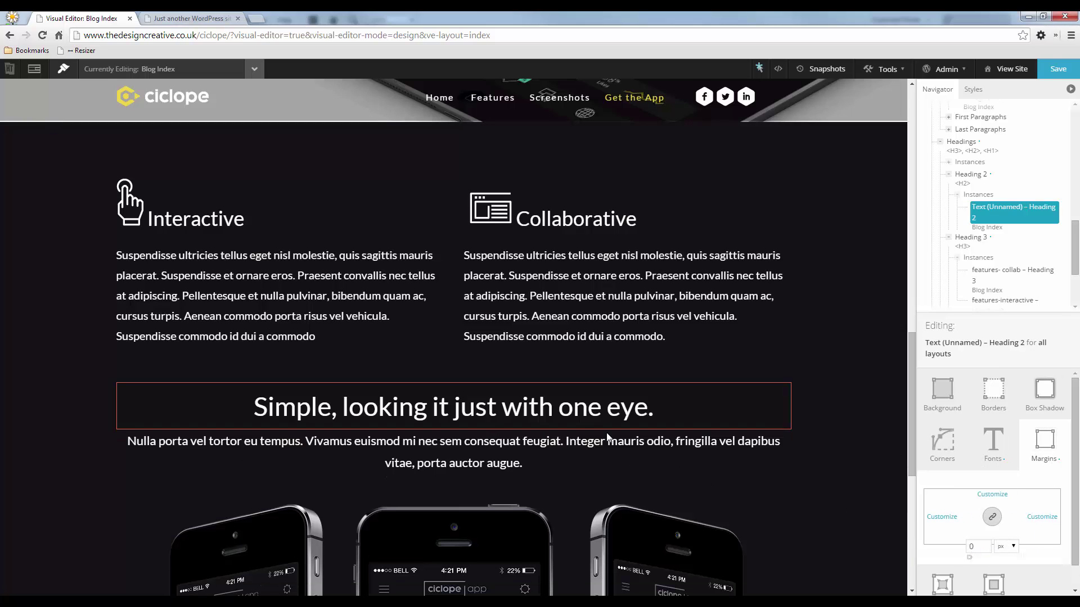
- Compare the spacing of the centred heading, paragraph and phone images in the Fireworks mockup with the page in the visual editor
key("alt+Tab")
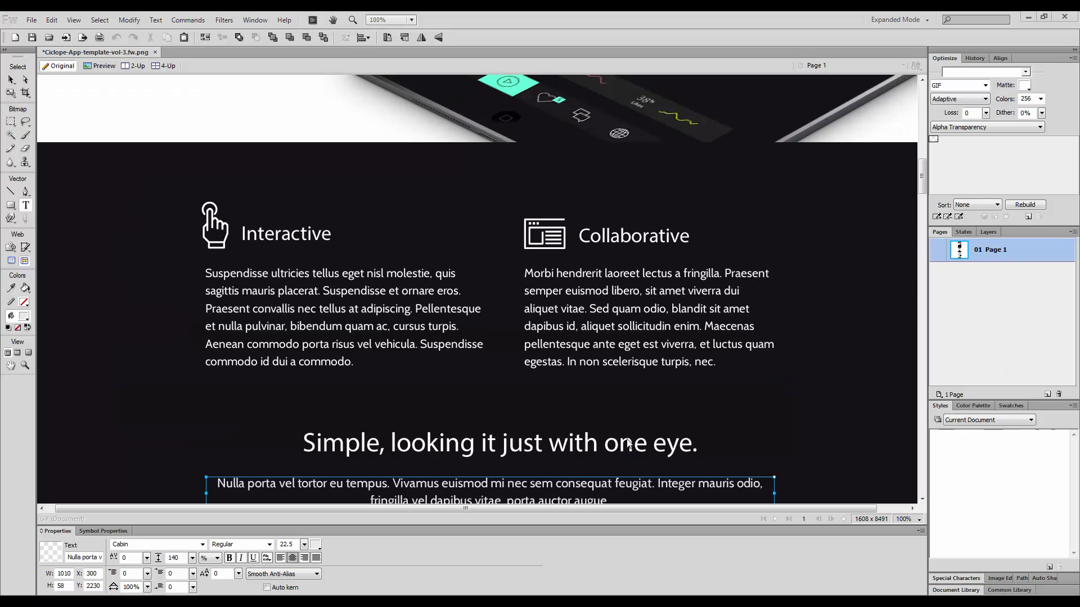
scroll(560, 405, "down", 5)
scroll(535, 390, "up", 3)
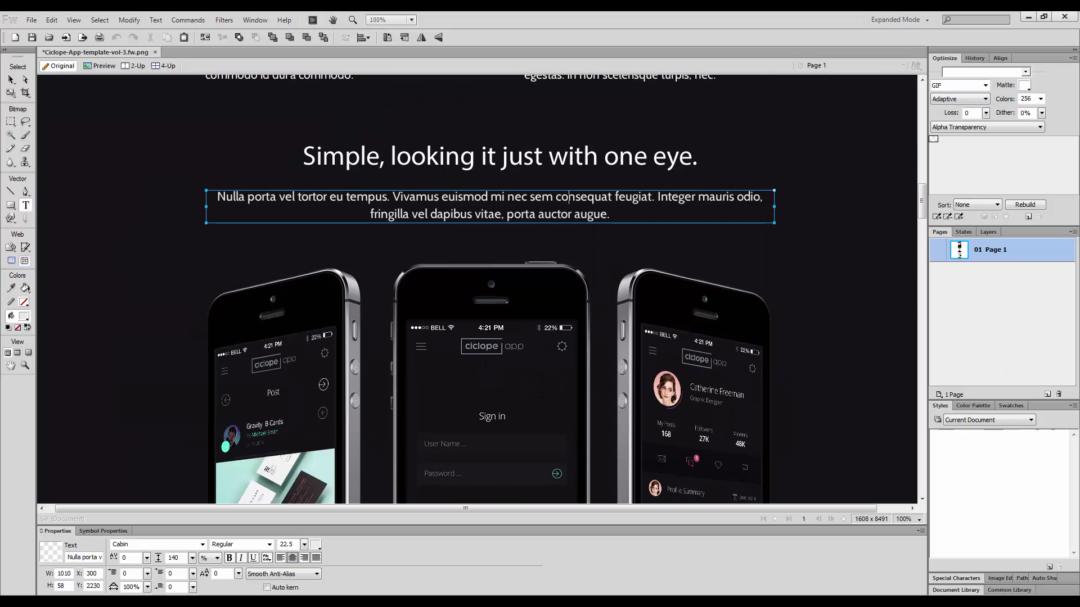
scroll(485, 360, "up", 3)
key("alt+Tab")
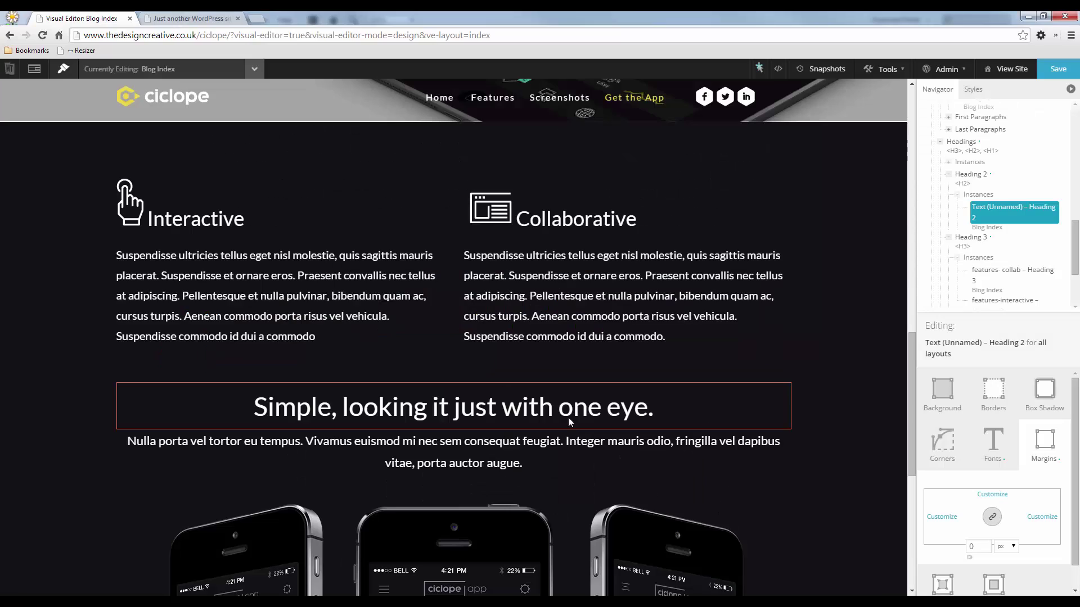
key("alt+Tab")
key("alt+Tab")
scroll(846, 236, "down", 1)
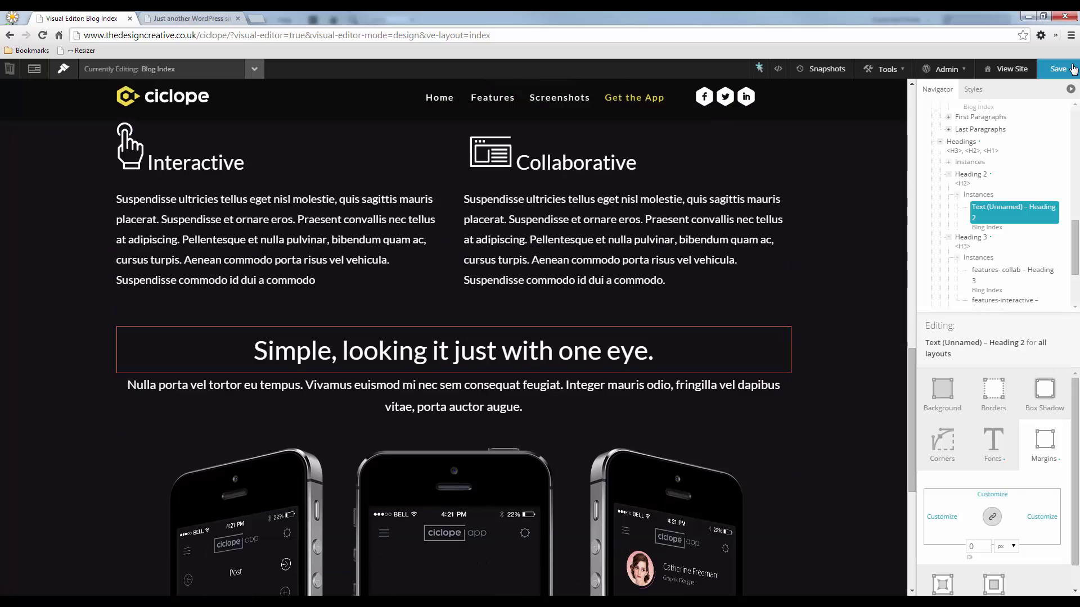
- Save the styling changes and look over the features section down to the phone images
left_click(1058, 69)
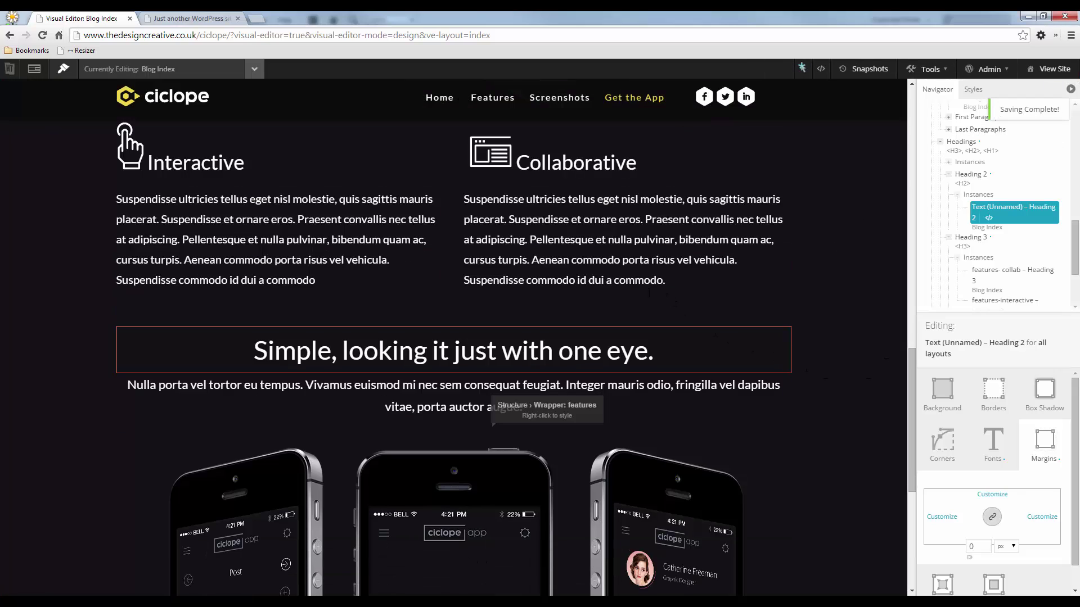
scroll(559, 258, "down", 1)
scroll(559, 259, "down", 2)
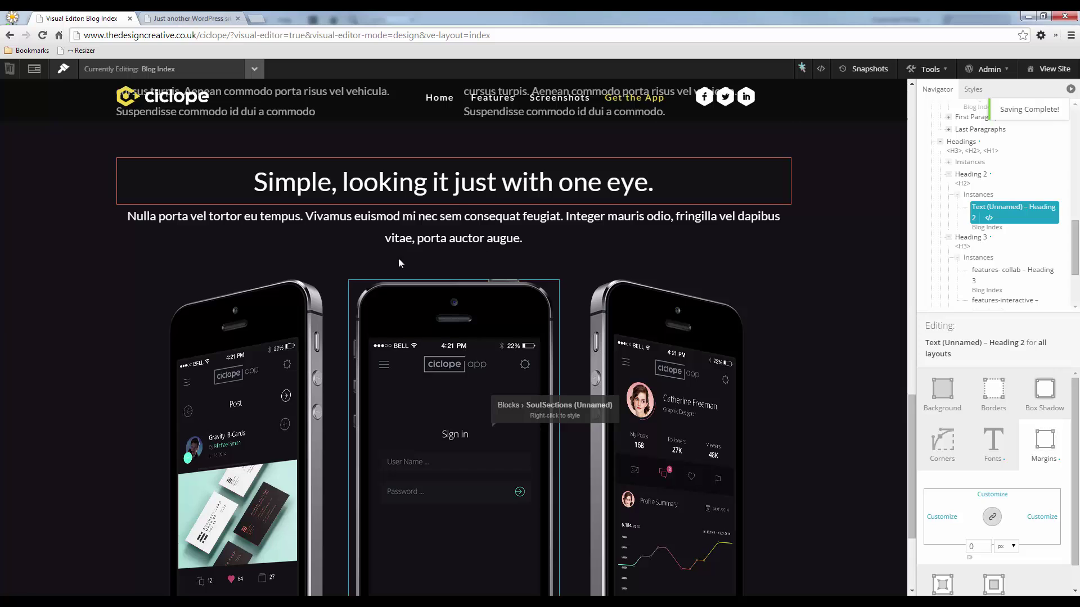
scroll(397, 259, "down", 3)
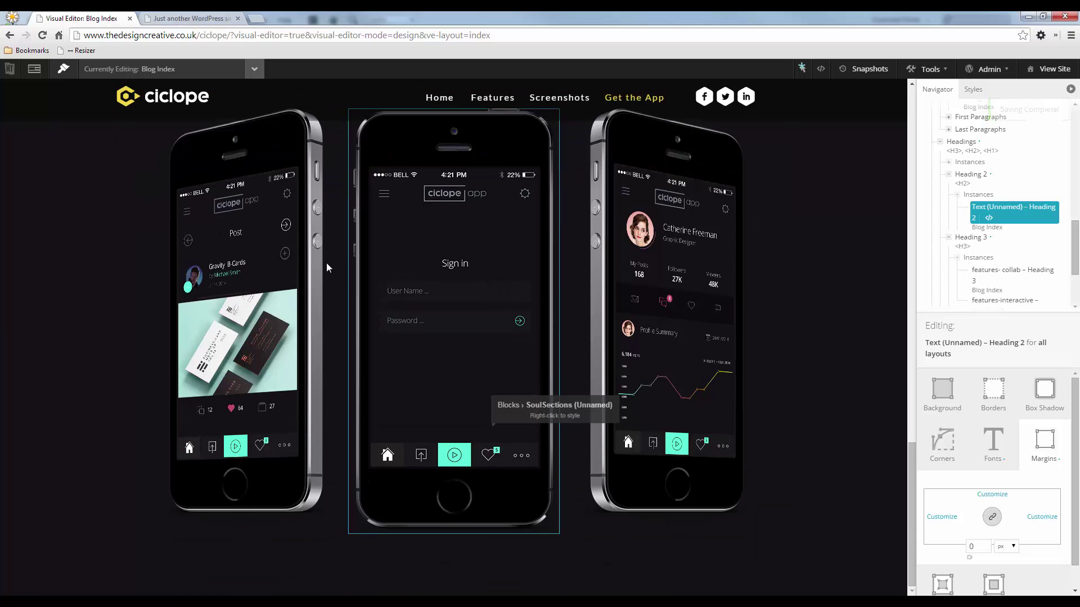
scroll(326, 262, "up", 7)
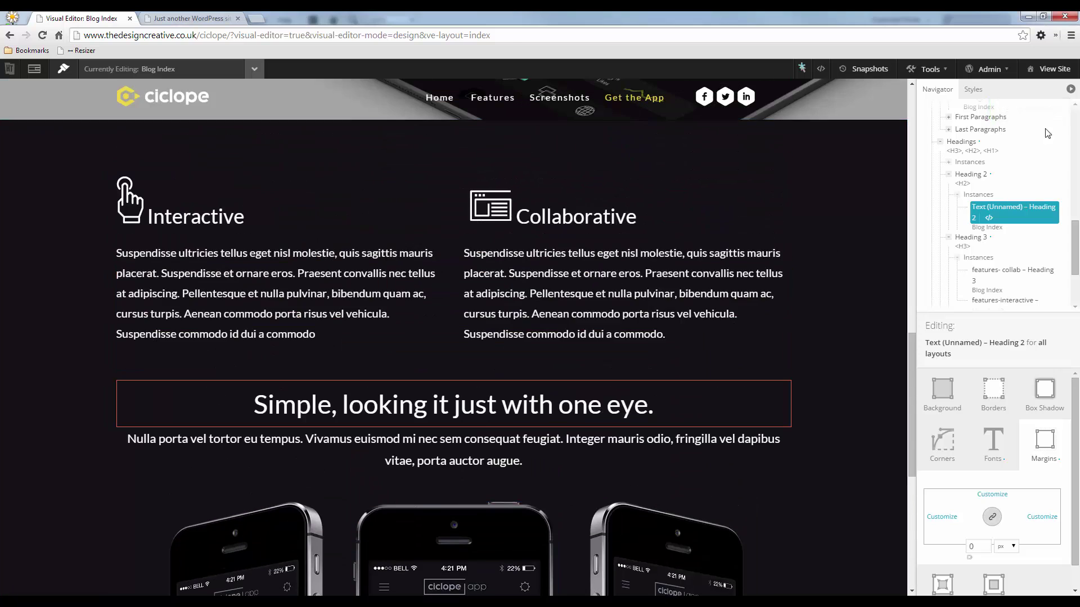
- View the live site, review the features section, and test the Features navigation link
left_click(1060, 70)
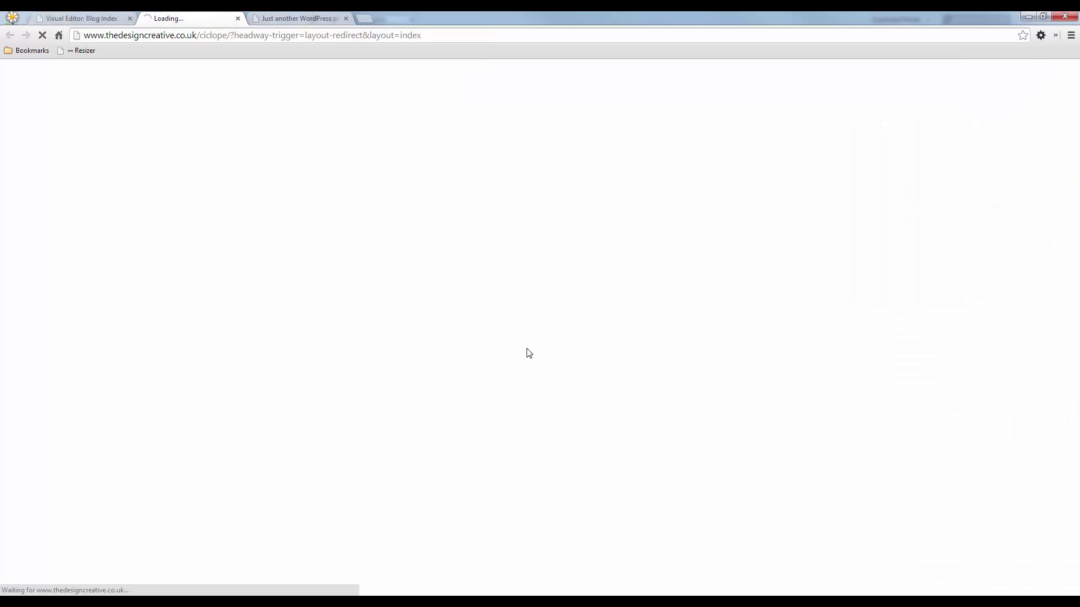
scroll(441, 303, "down", 9)
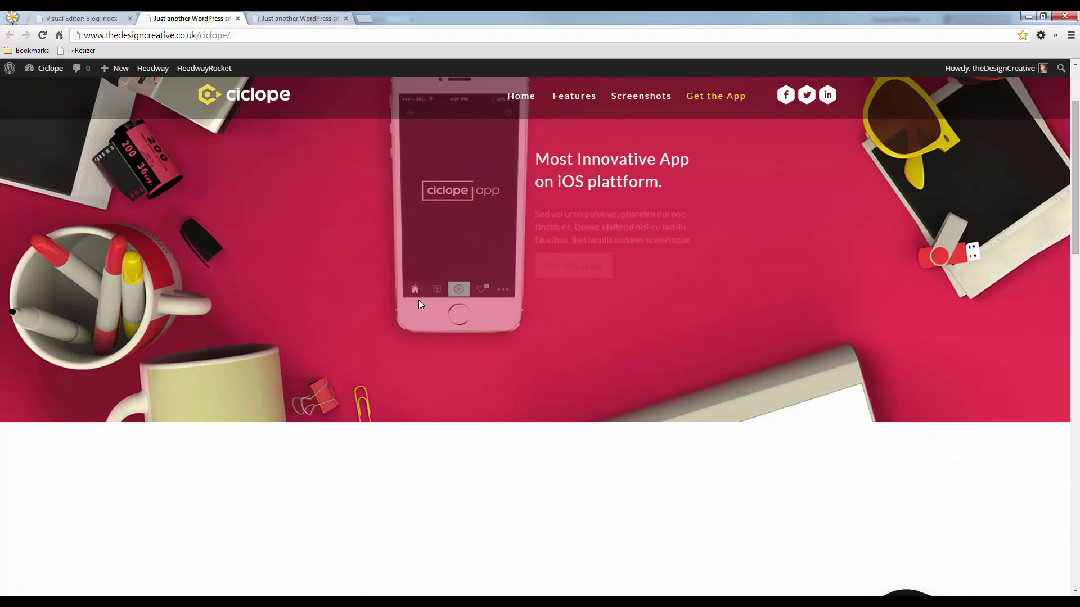
scroll(408, 305, "down", 9)
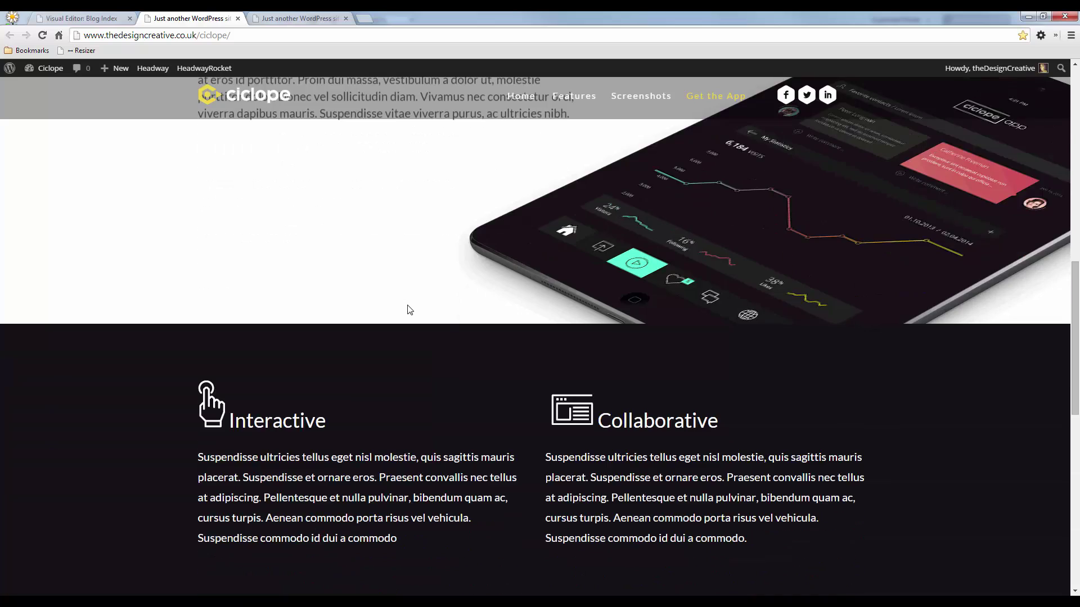
scroll(407, 305, "down", 5)
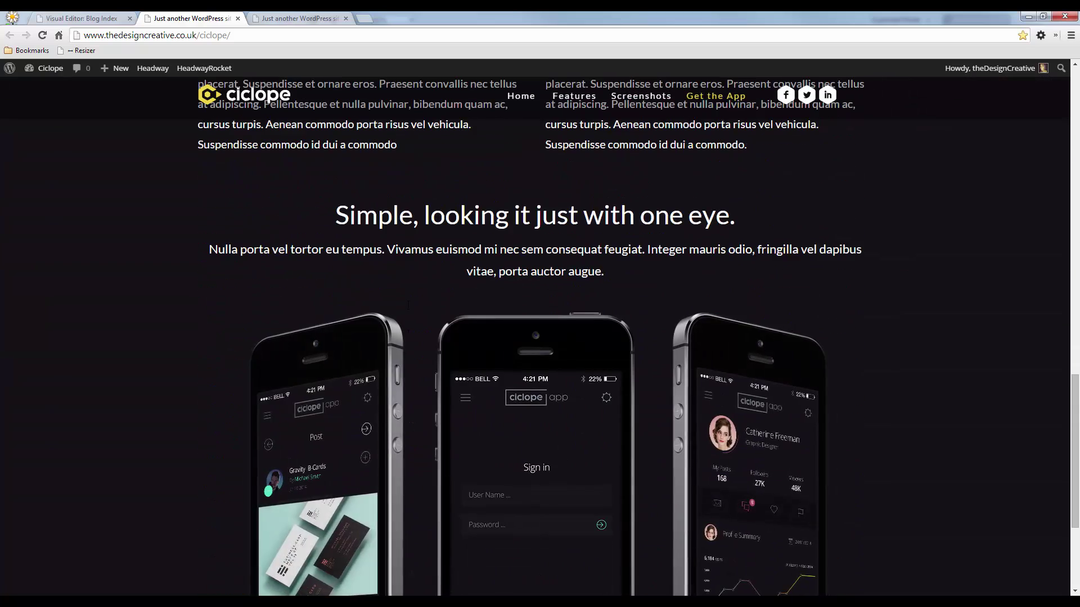
scroll(407, 306, "up", 6)
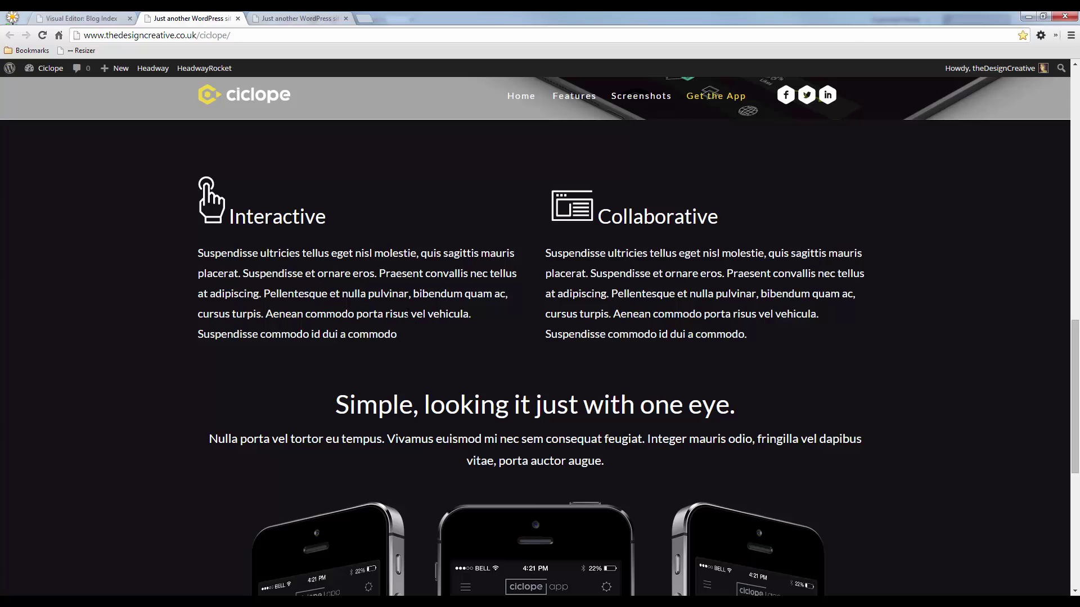
scroll(407, 313, "up", 12)
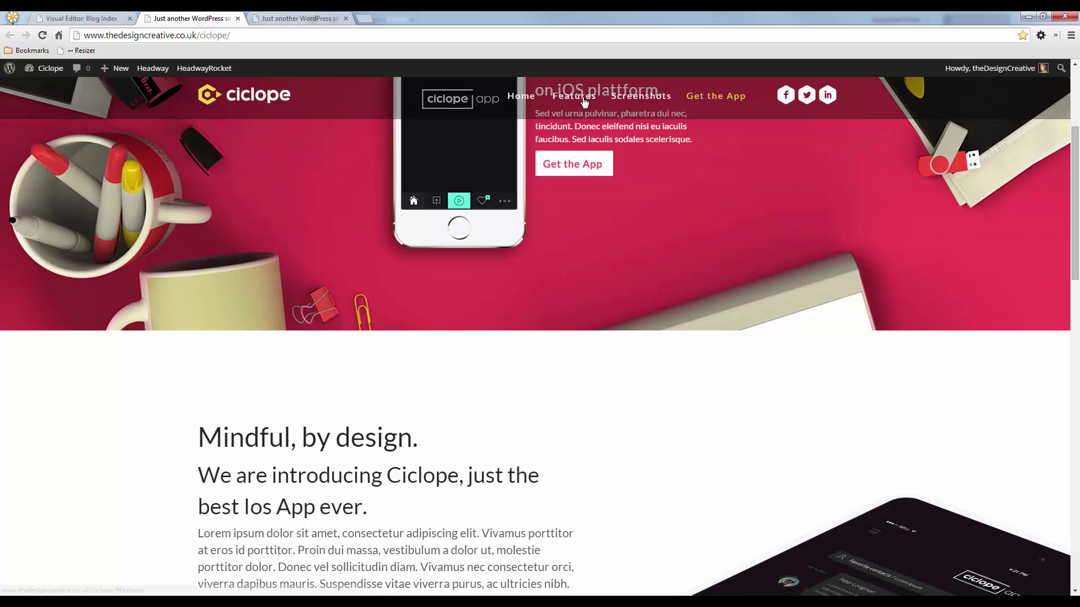
left_click(580, 97)
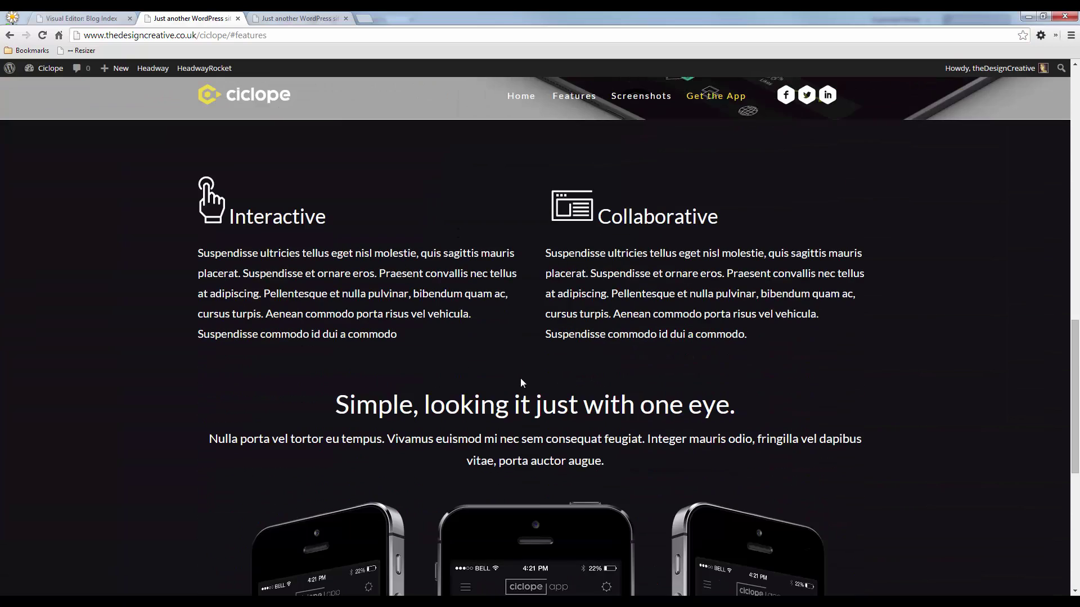
scroll(444, 378, "up", 5)
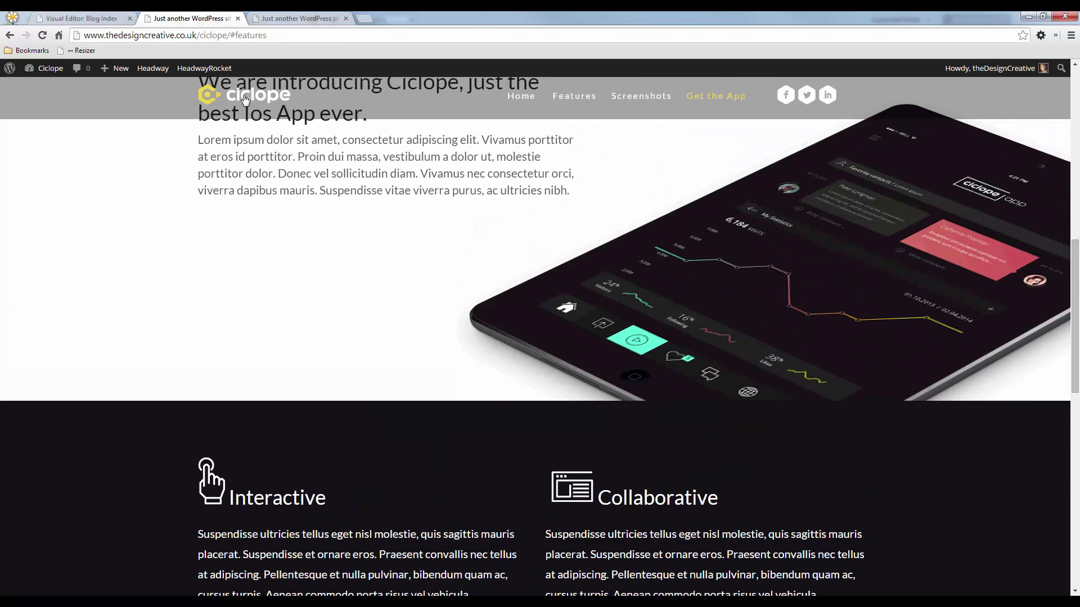
- Back in the visual editor, set the features-interactive block's title to the anchor <a id='features'></a> and save the changes
left_click(84, 18)
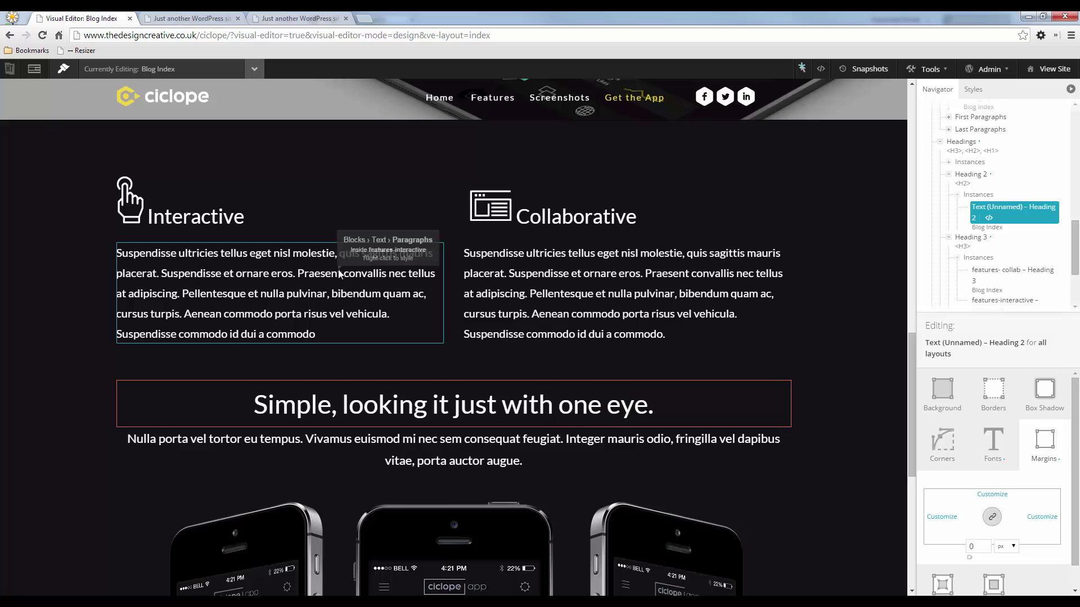
right_click(288, 208)
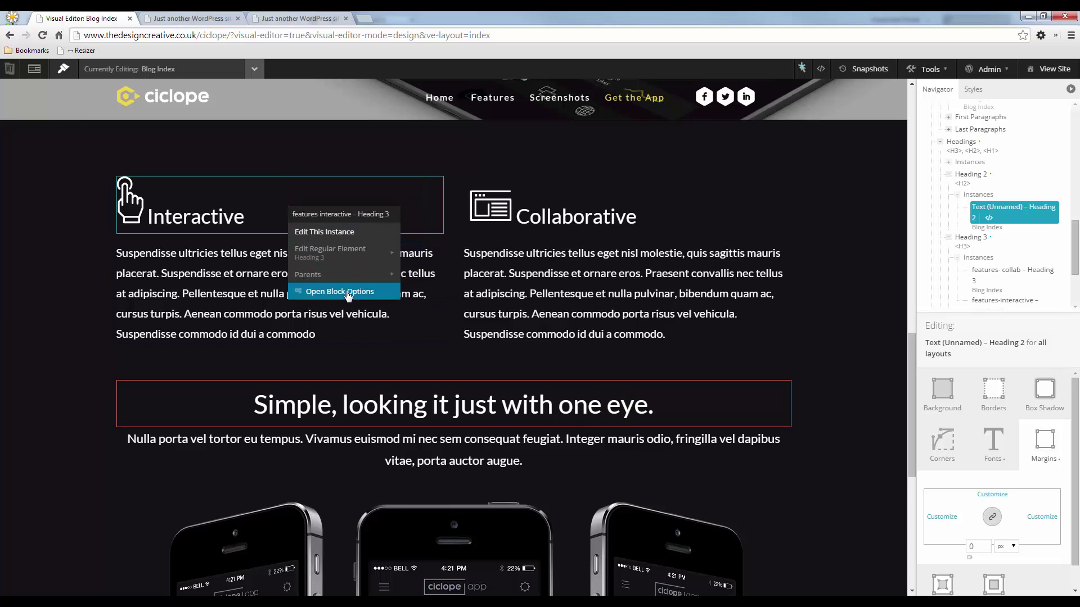
left_click(347, 295)
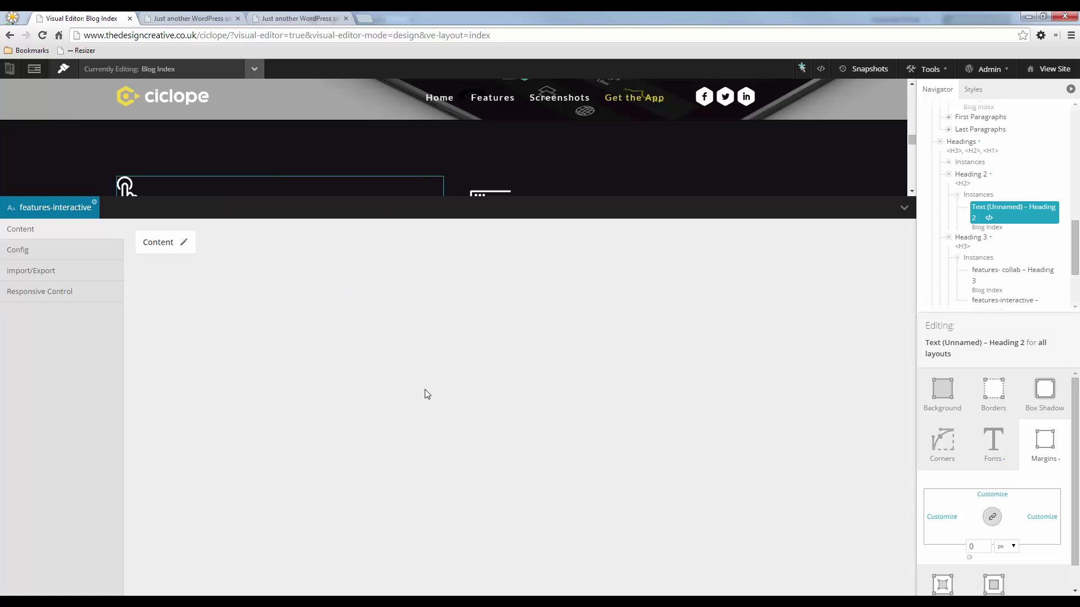
left_click(46, 249)
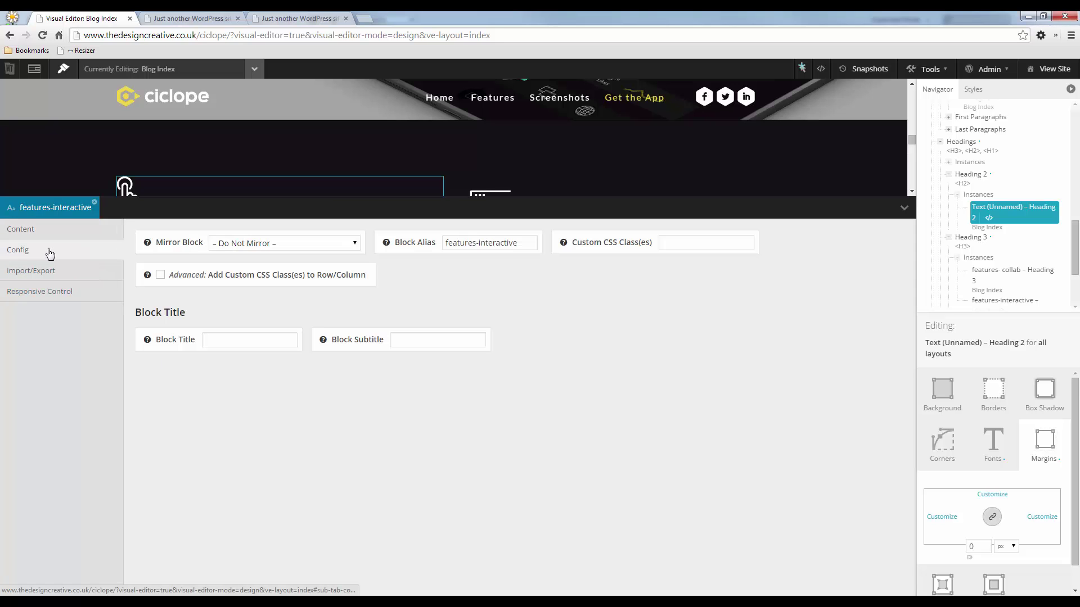
left_click(251, 340)
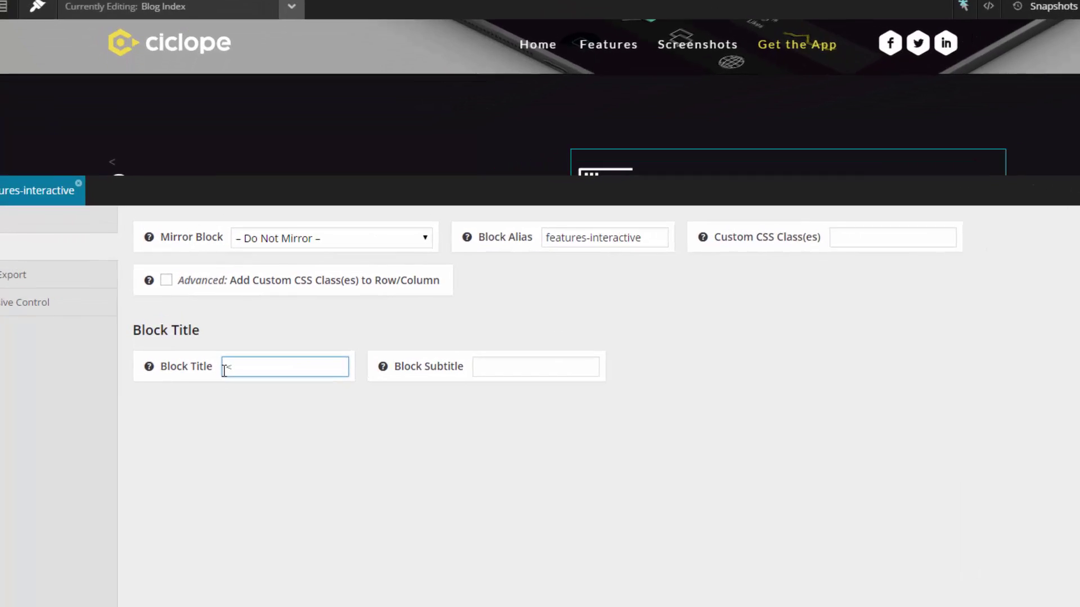
type("a")
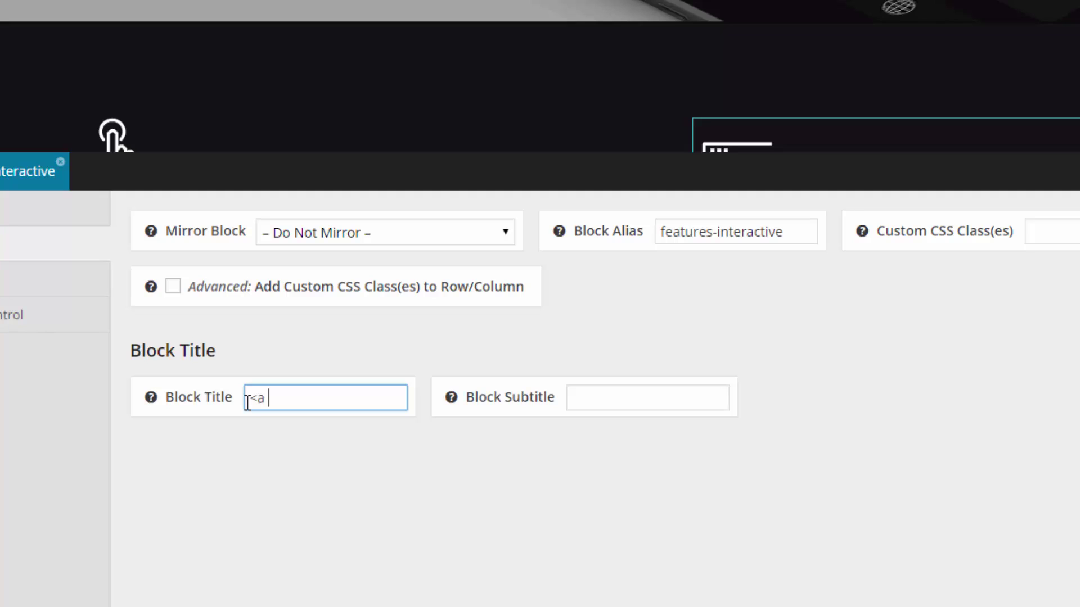
type(" id=")
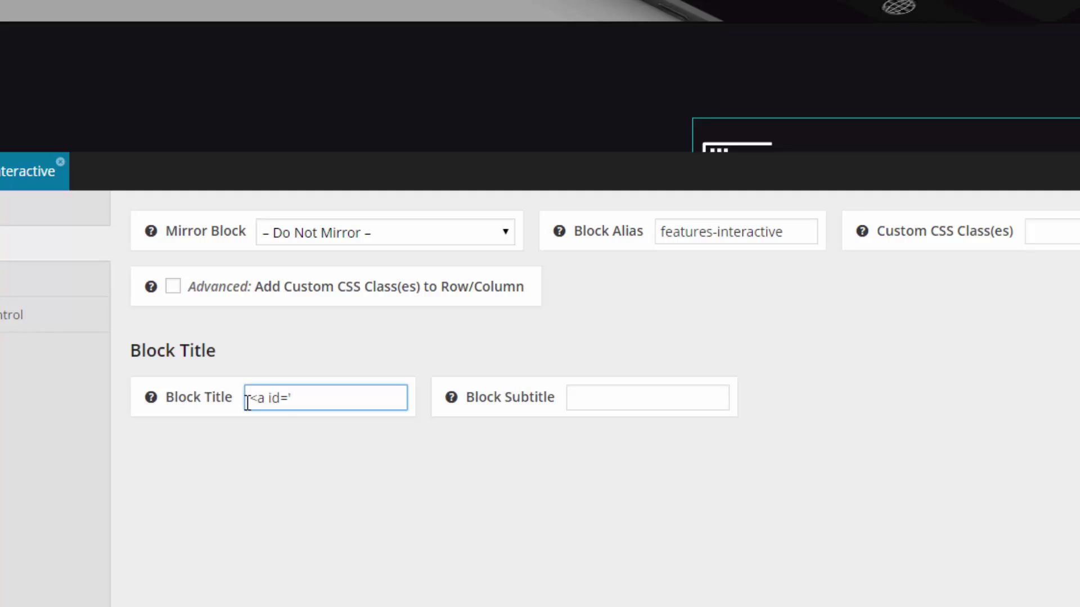
type("'")
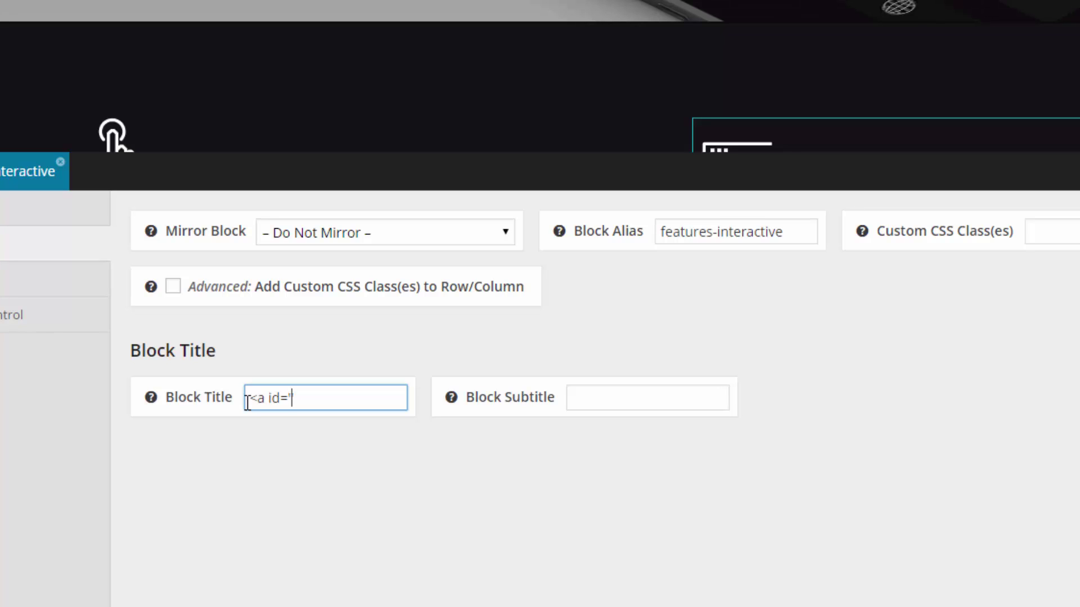
type("features'></a>")
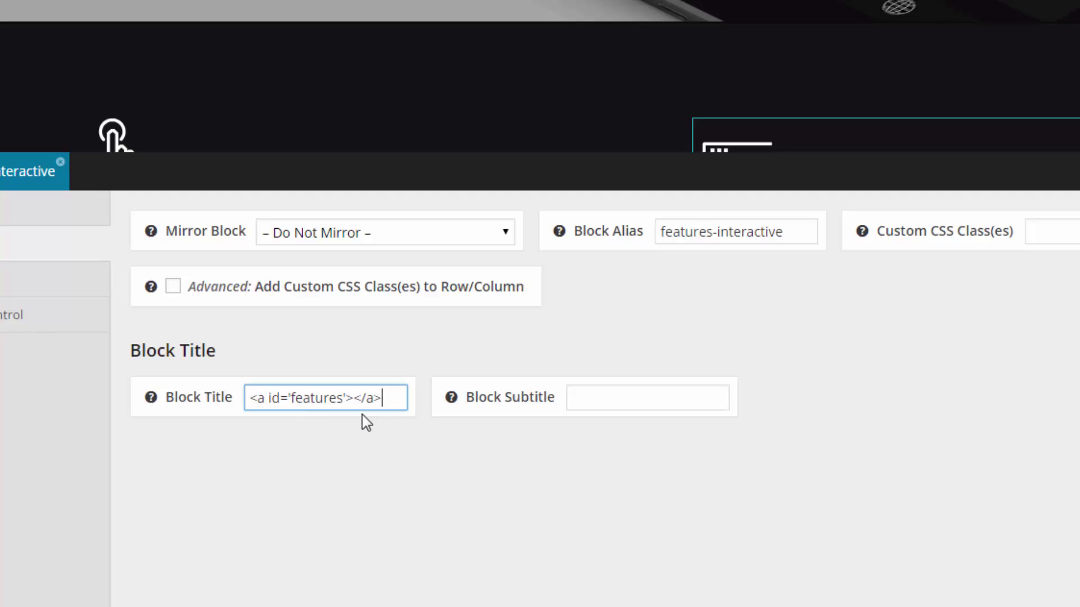
left_click(853, 579)
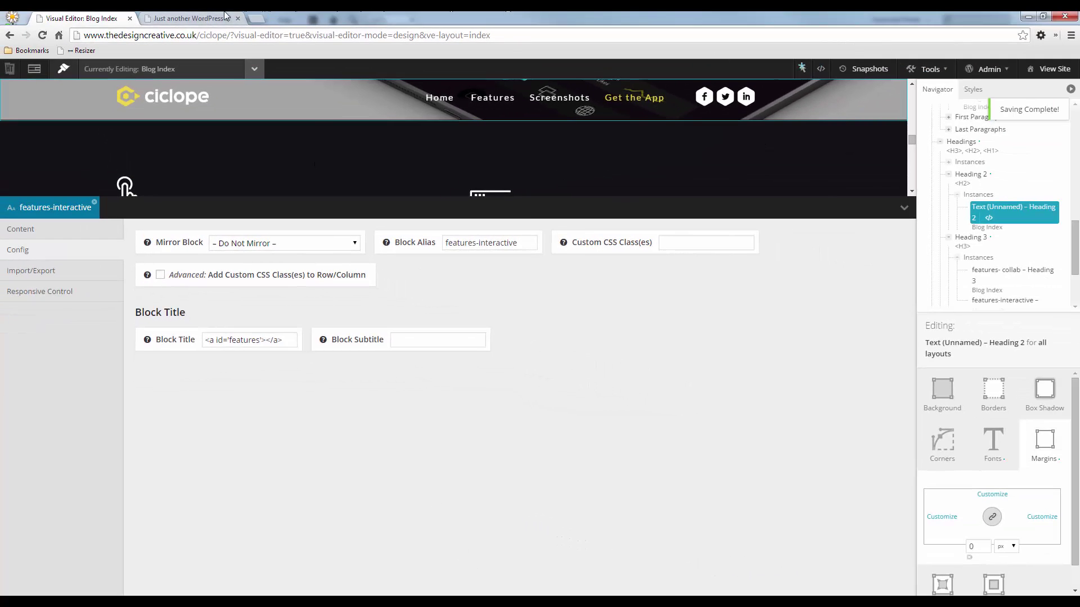
- Reload the live site from its start and check where the Features link scrolls to
left_click(169, 18)
scroll(410, 169, "up", 9)
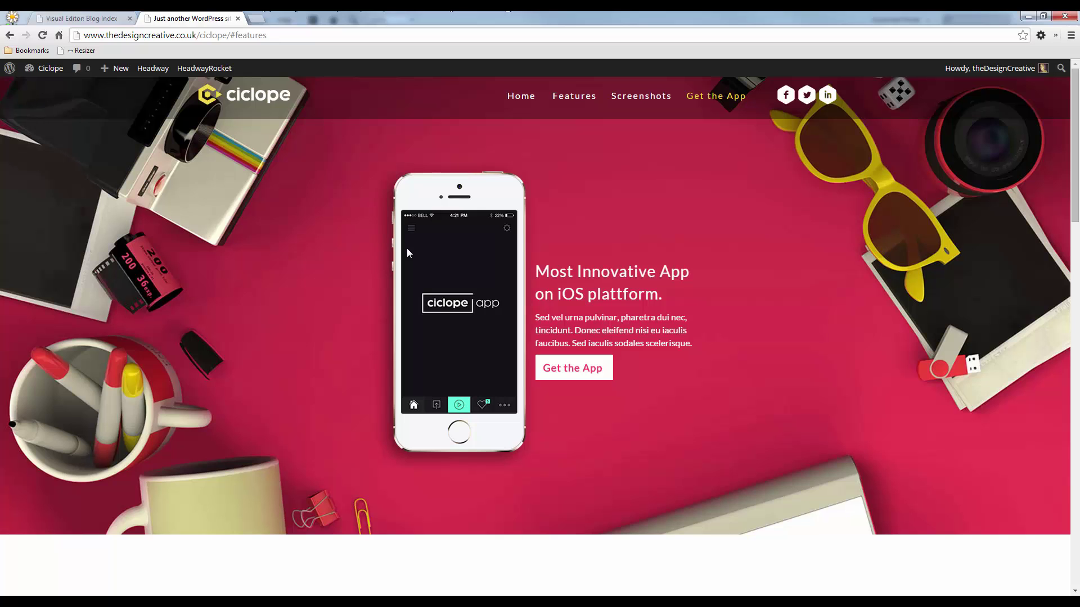
key("F5")
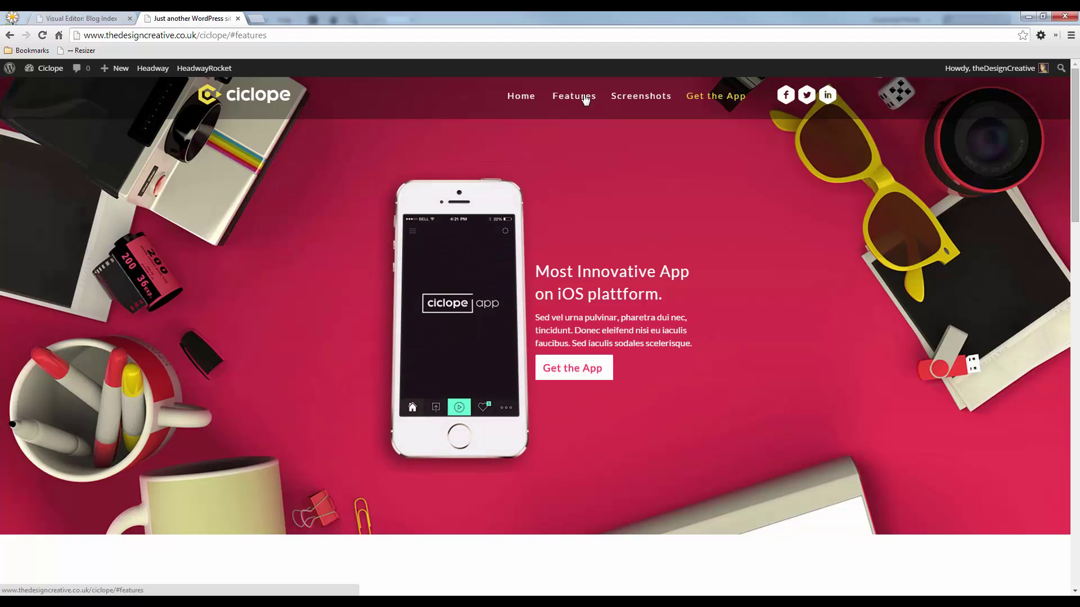
left_click(585, 99)
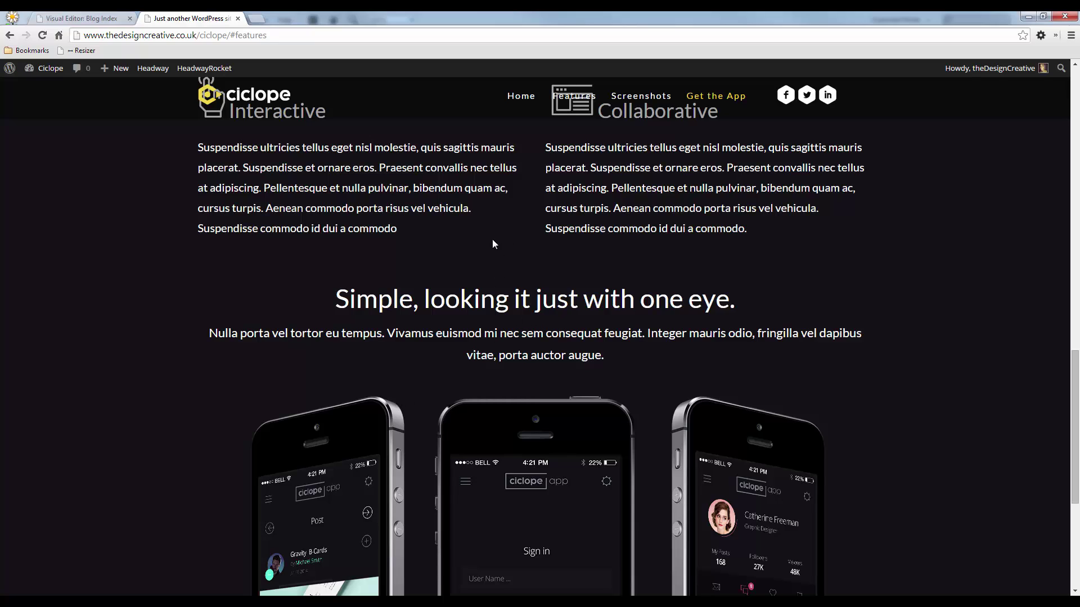
scroll(480, 248, "up", 1)
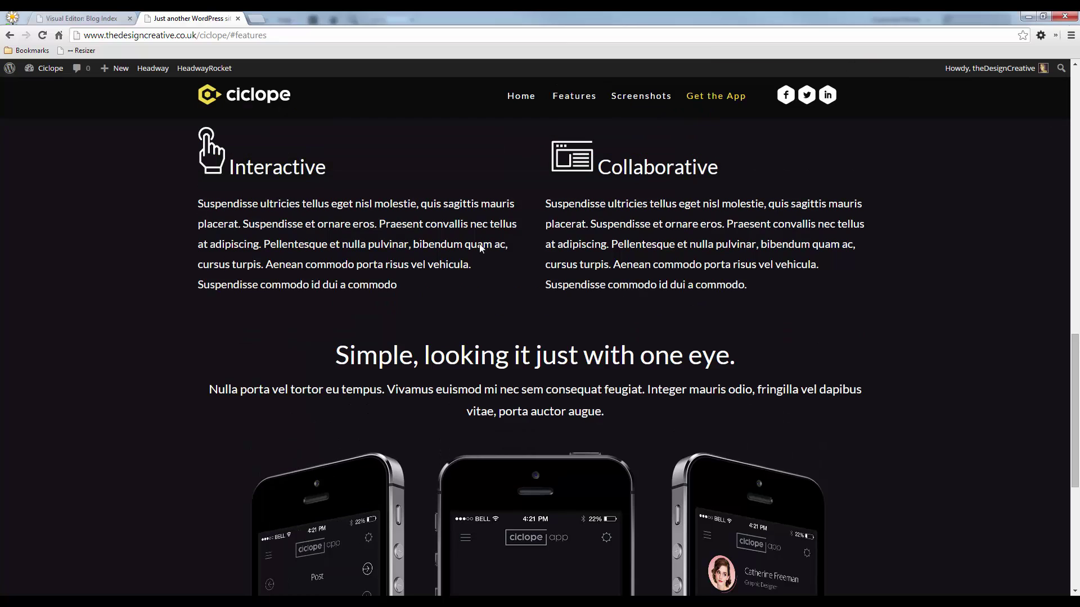
left_click_drag(1074, 351, 1075, 356)
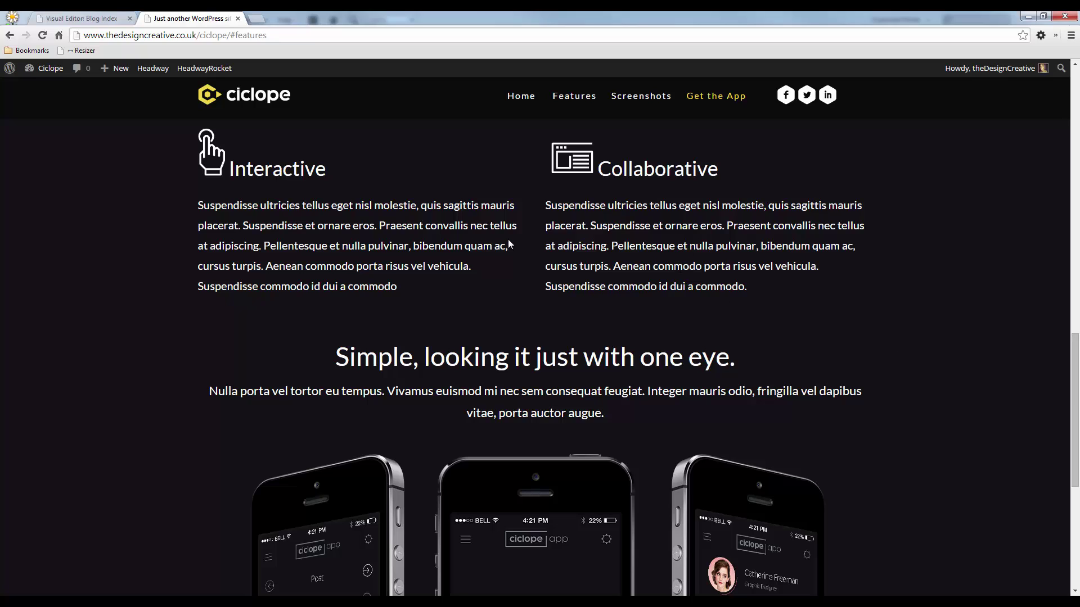
- In the WordPress admin, set the Easy Smooth Scroll Links offset to 200 and save the settings
mouse_move(148, 80)
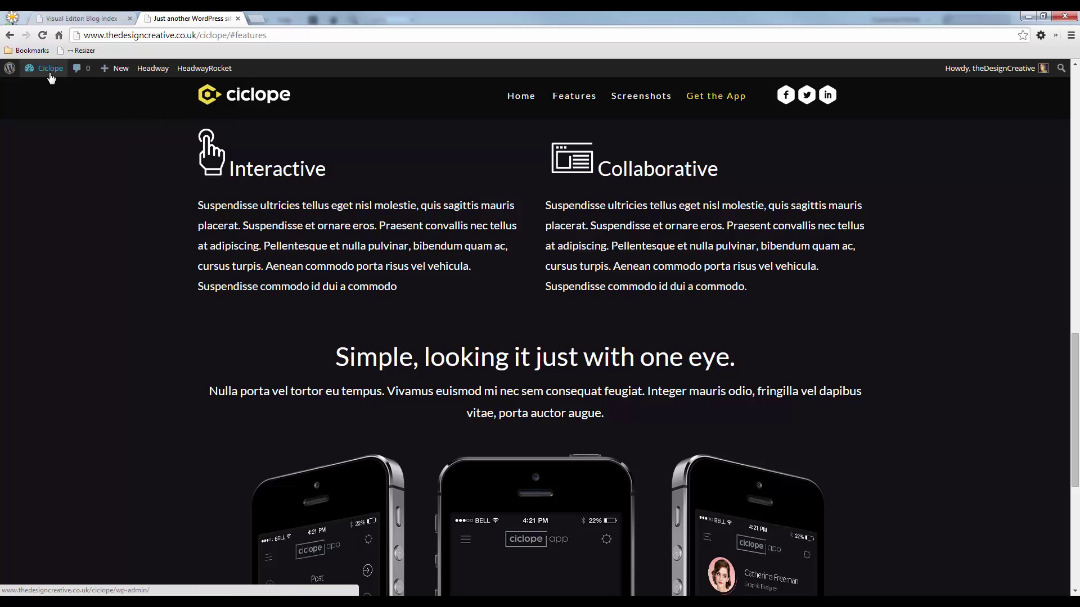
mouse_move(51, 72)
left_click(50, 93)
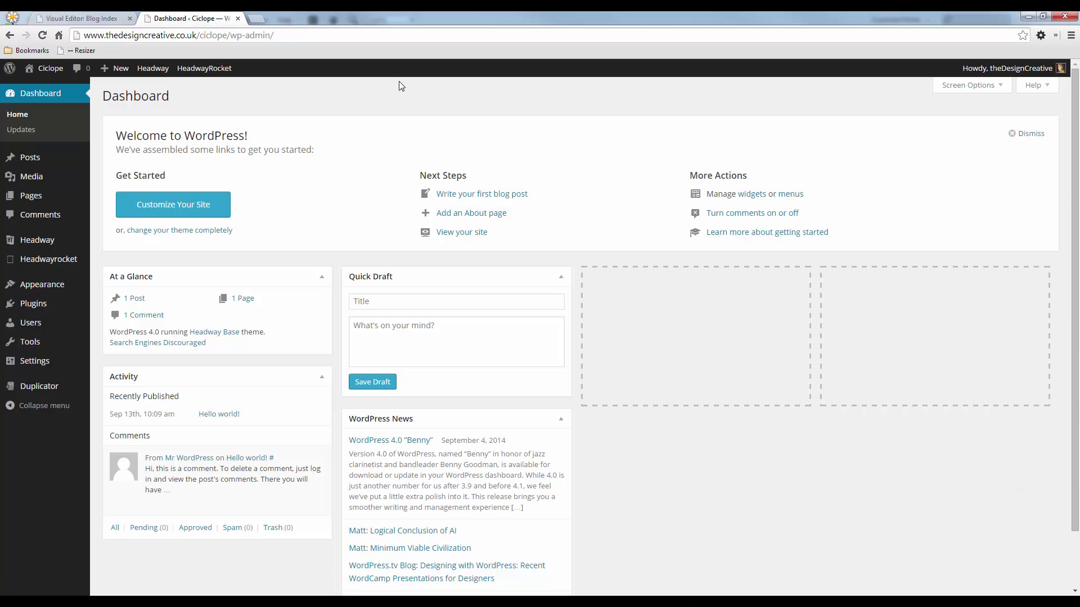
mouse_move(58, 366)
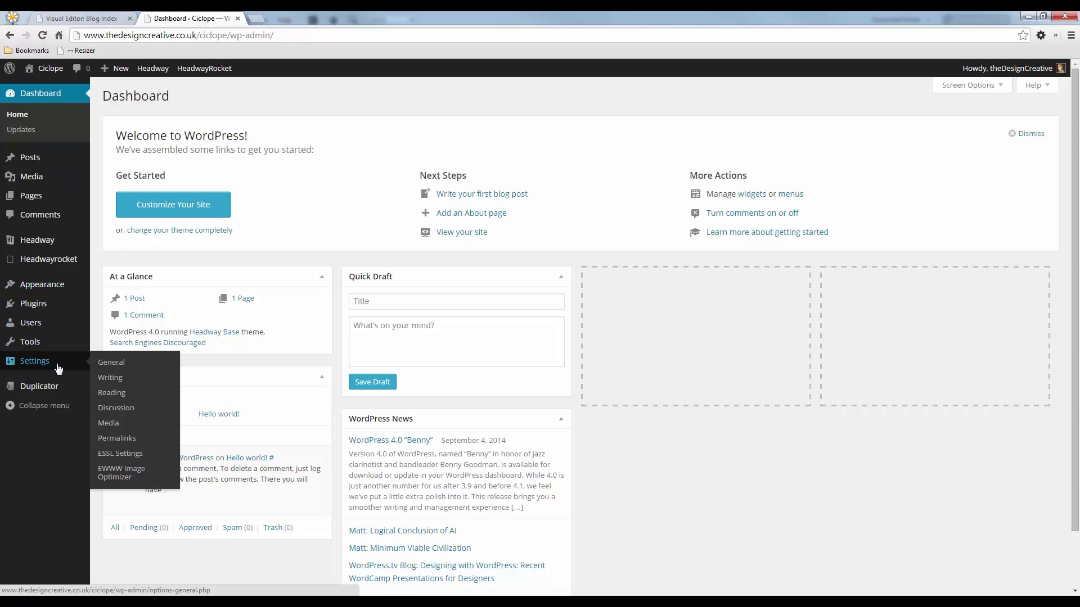
left_click(129, 454)
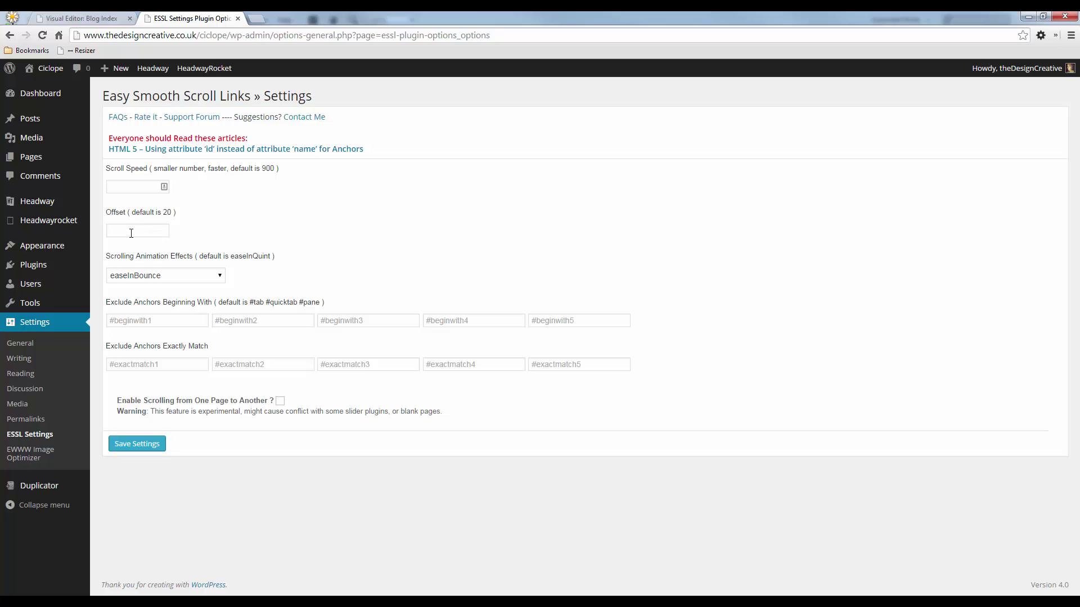
left_click(131, 232)
type("200")
left_click(138, 444)
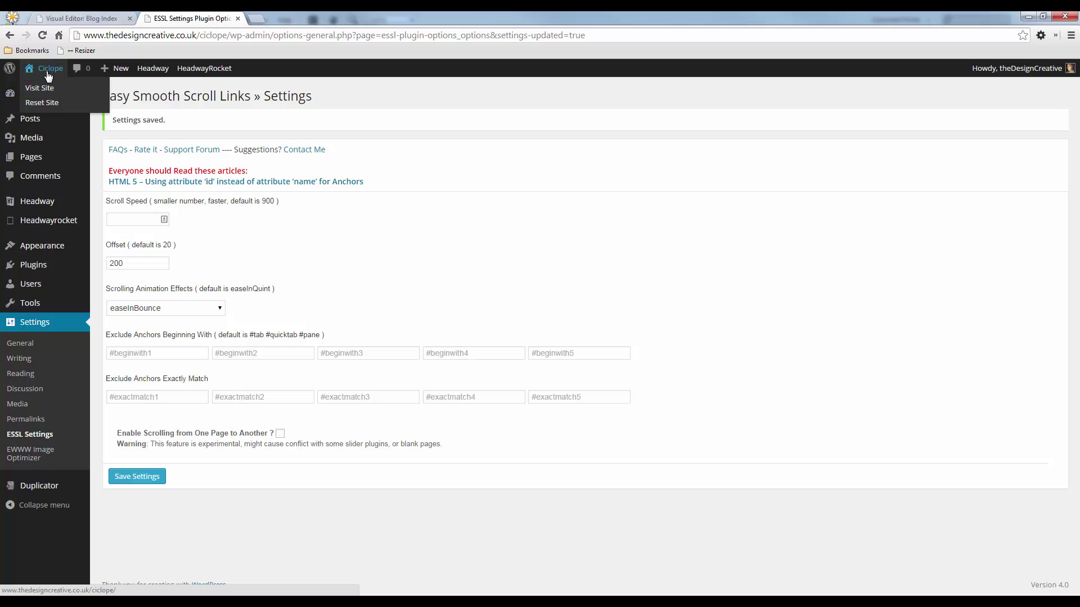
- Open the live site in a new browser tab and test the Features link with the 200 offset
right_click(46, 91)
left_click(84, 97)
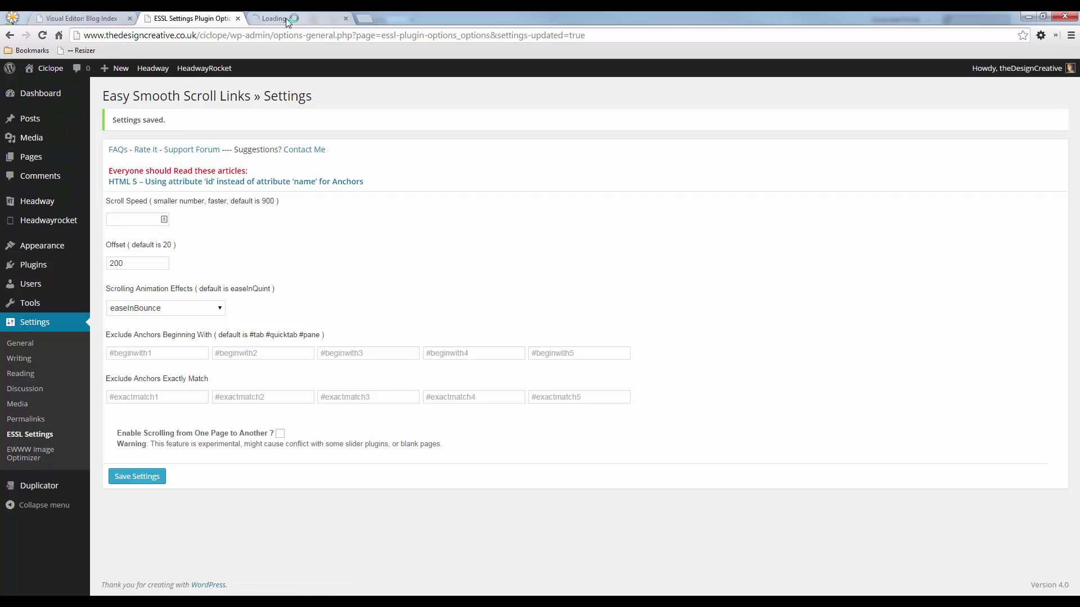
key("ctrl+Tab")
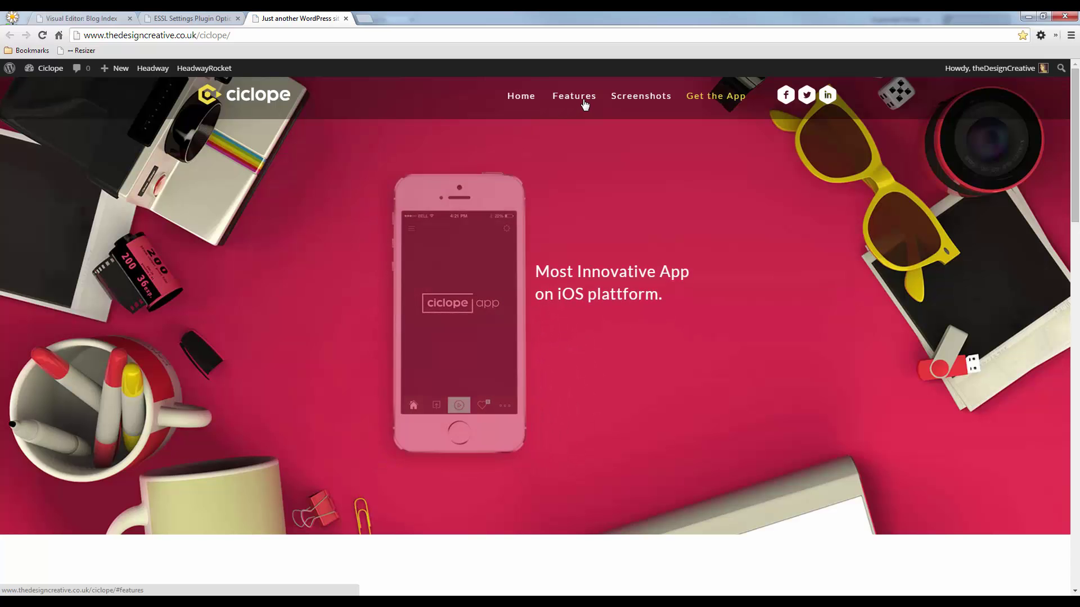
left_click(582, 105)
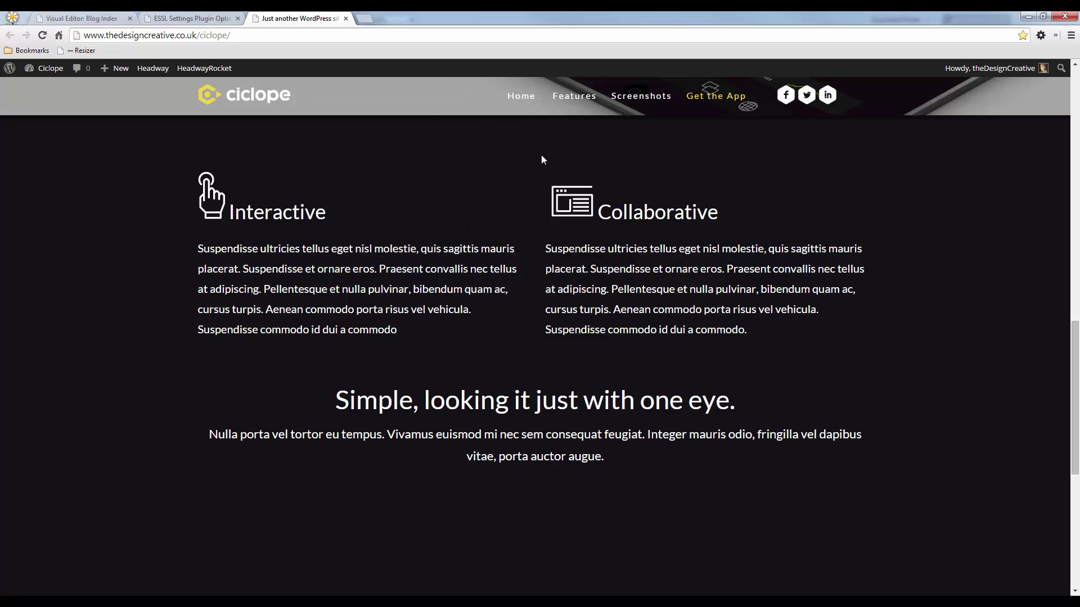
- Look over the live site's features section around the point where the Features link lands
scroll(543, 160, "down", 1)
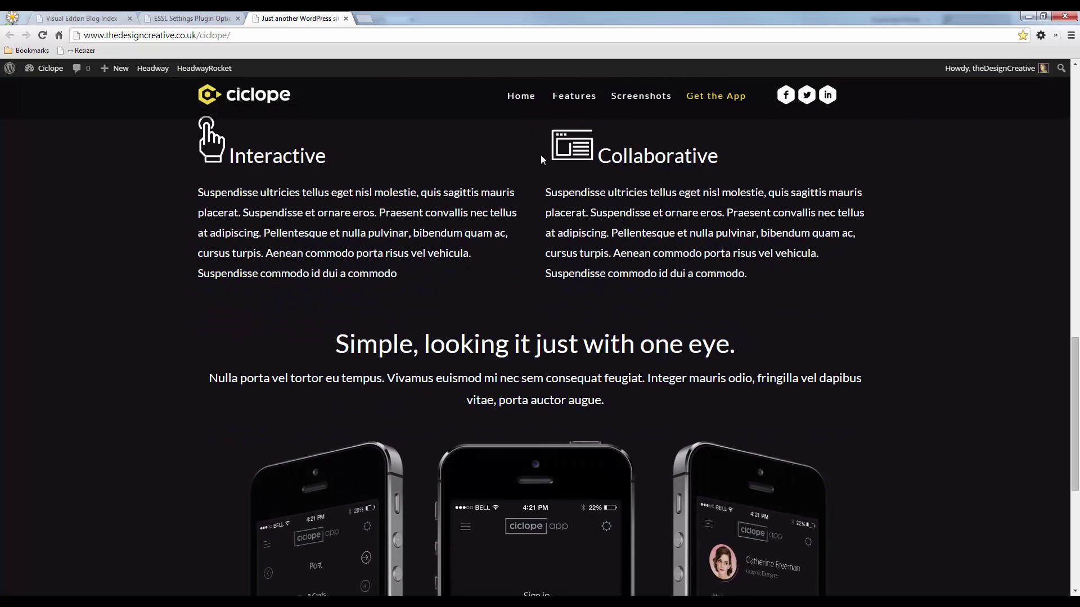
scroll(543, 160, "up", 1)
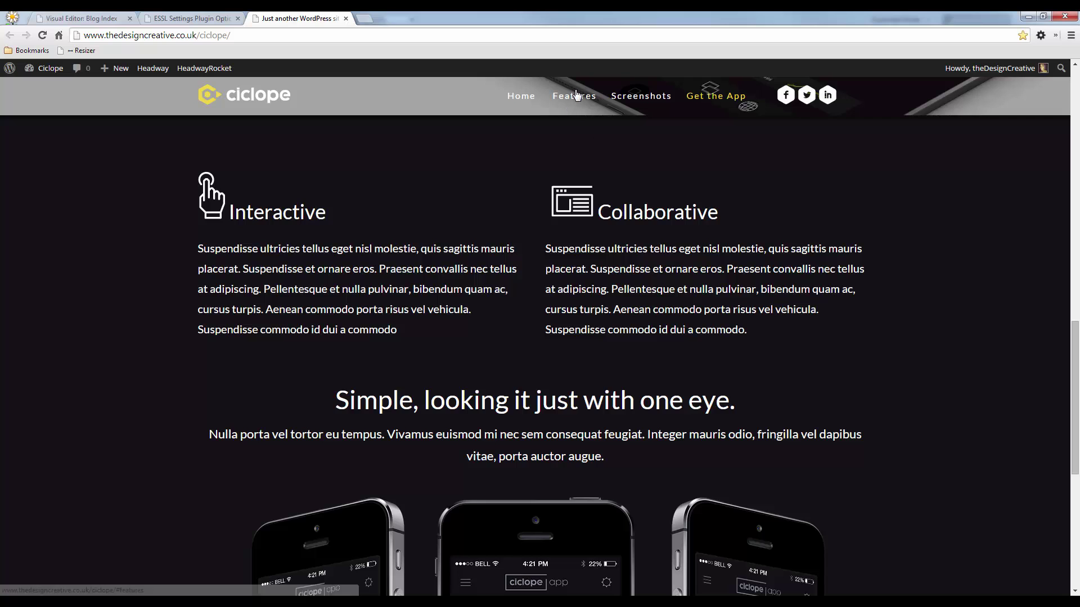
scroll(542, 270, "down", 4)
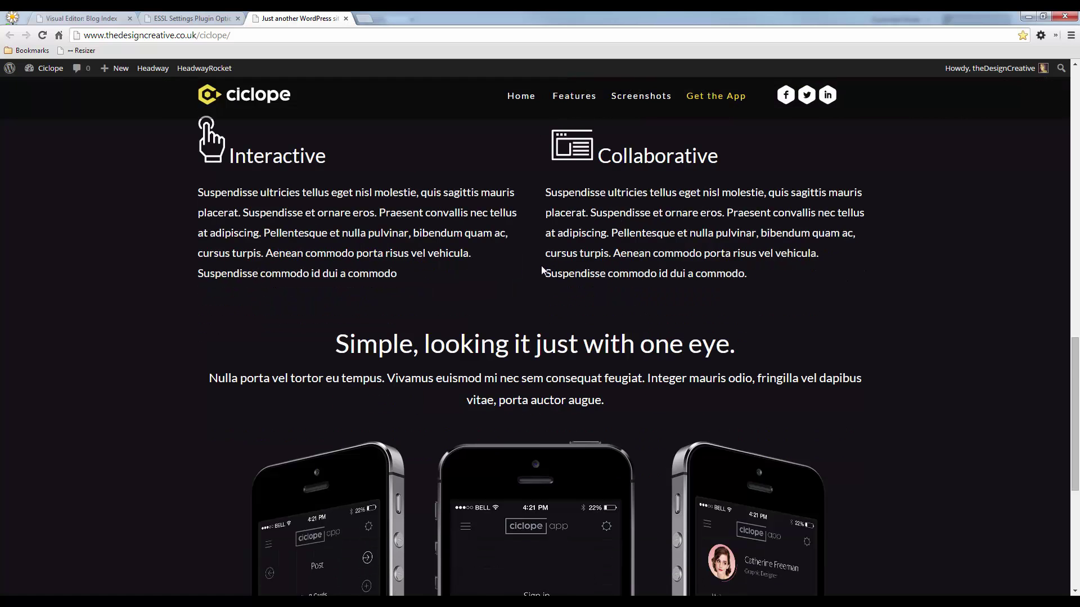
scroll(543, 264, "up", 6)
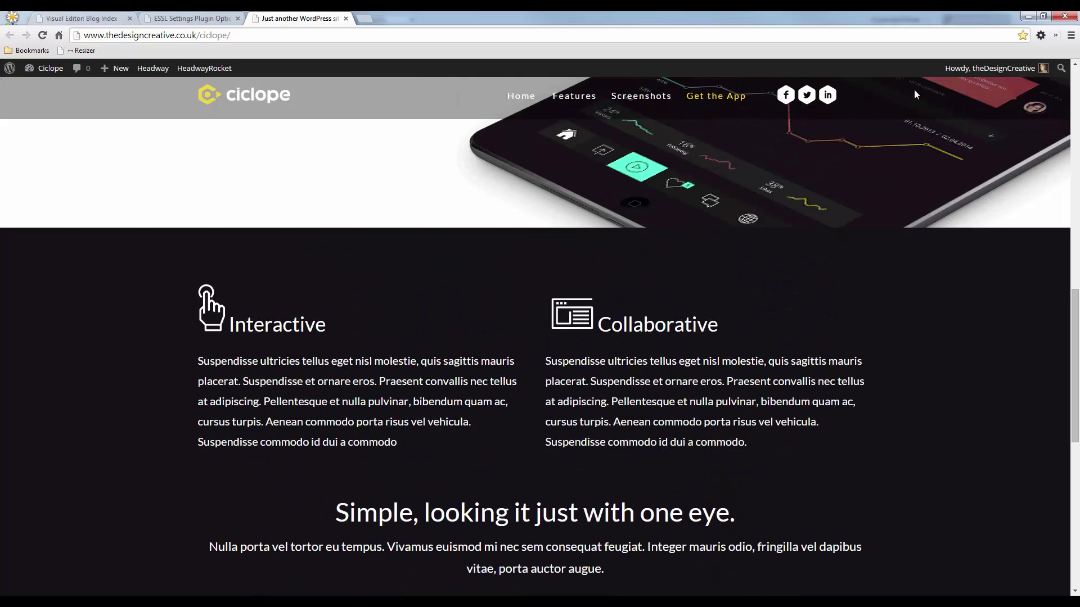
- Check the live features section in a phone-width browser window with the mockup window out of the way, then restore the full-size browser
left_click(1042, 16)
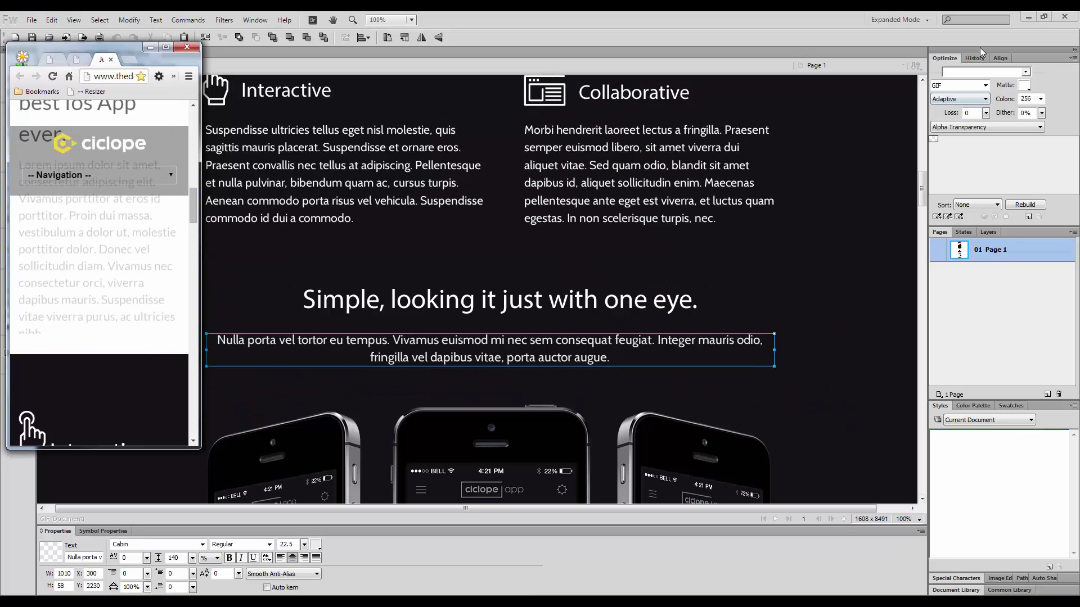
left_click(1029, 18)
left_click(1028, 17)
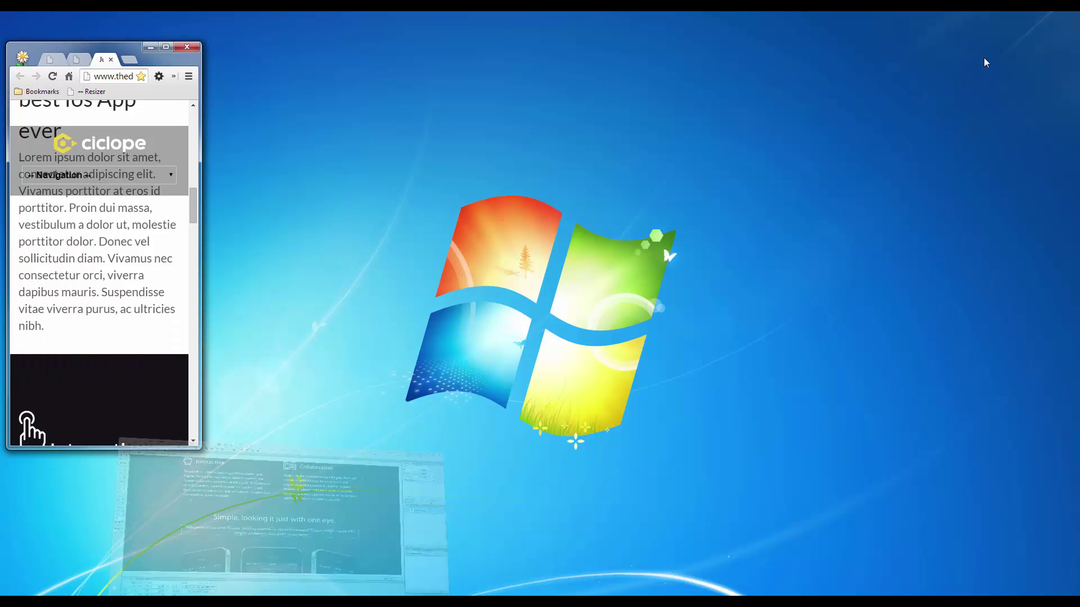
left_click_drag(97, 54, 548, 32)
left_click_drag(644, 183, 646, 204)
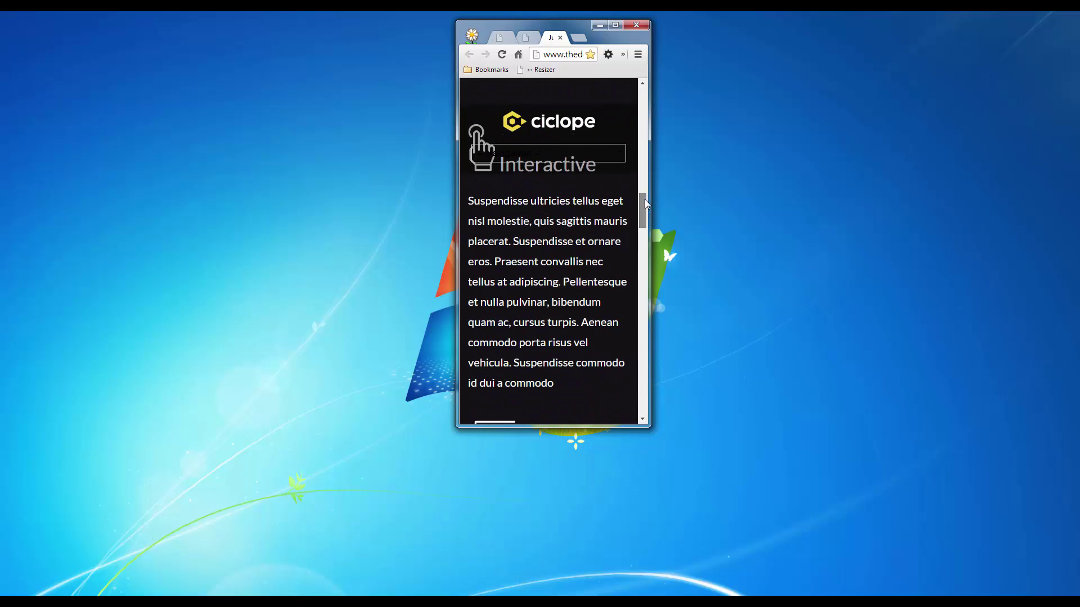
left_click(616, 25)
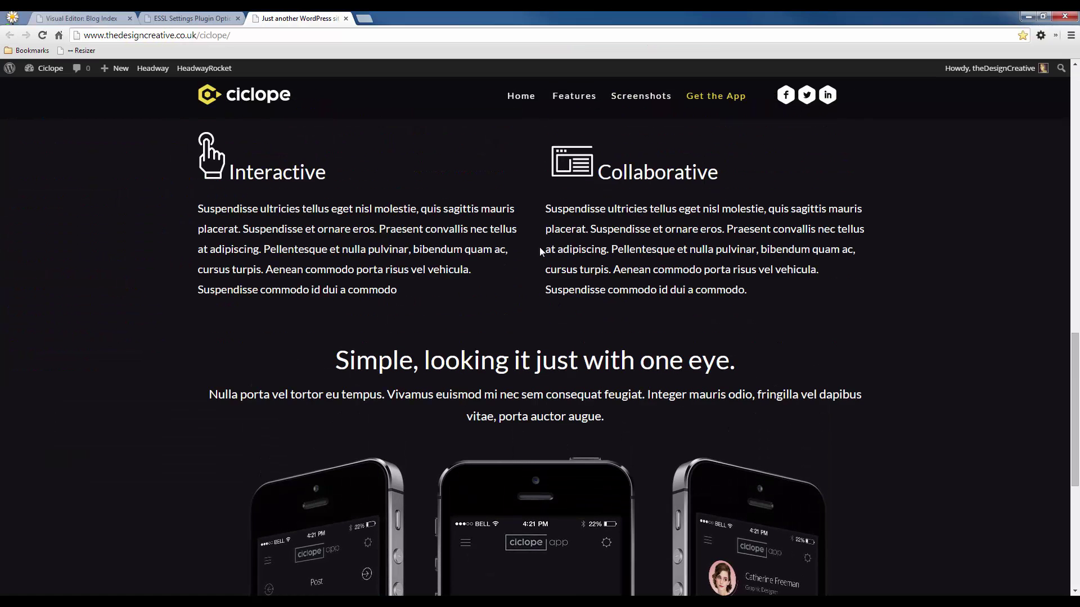
- Switch the visual editor for the Blog Index layout to grid mode and collapse the setup settings
left_click(95, 19)
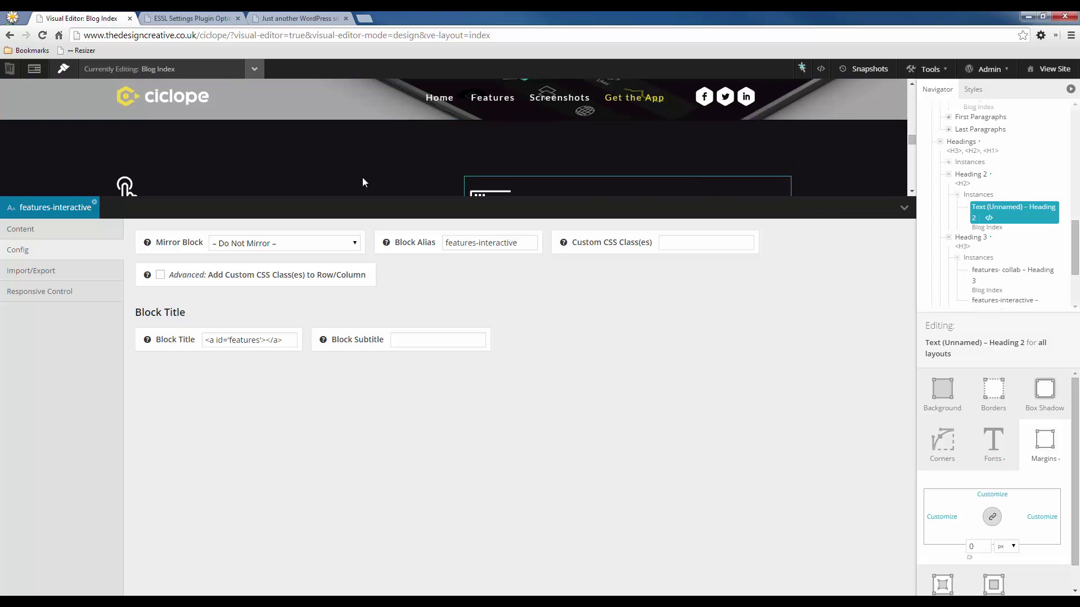
right_click(414, 143)
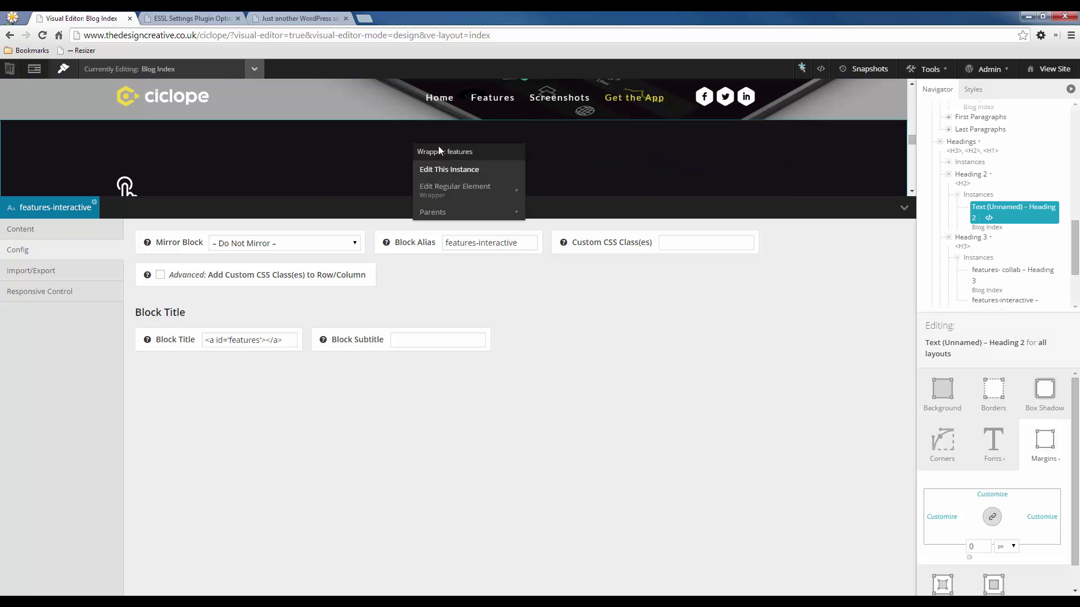
mouse_move(445, 185)
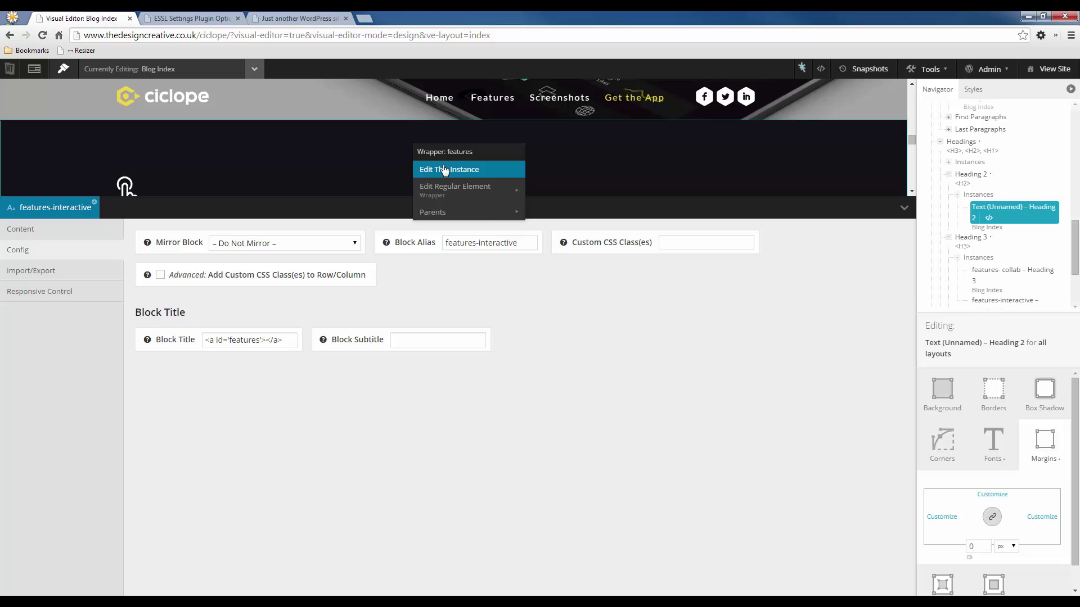
left_click(33, 72)
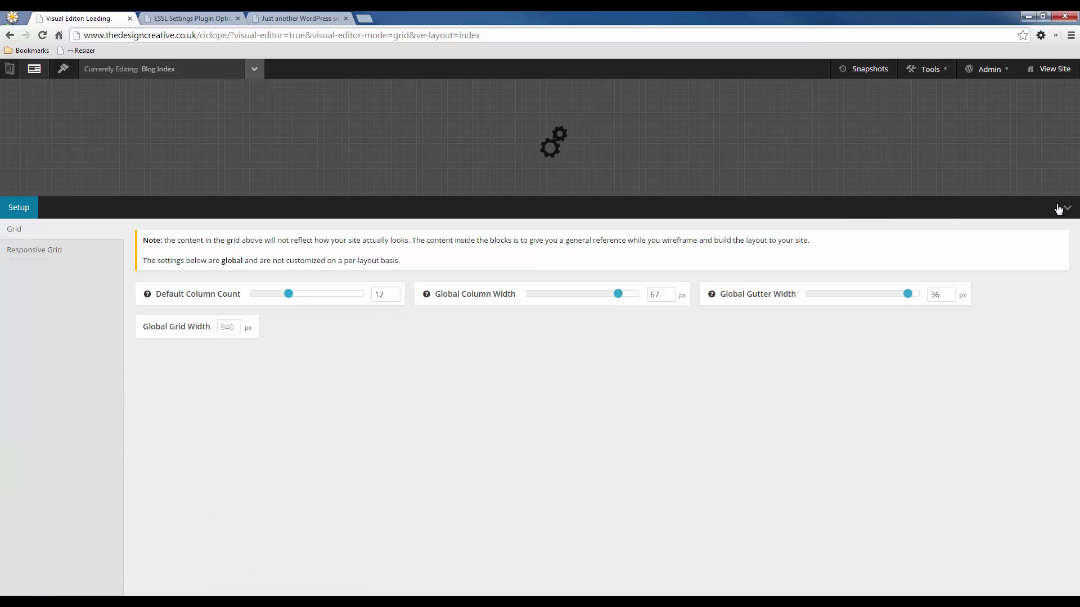
left_click(1066, 208)
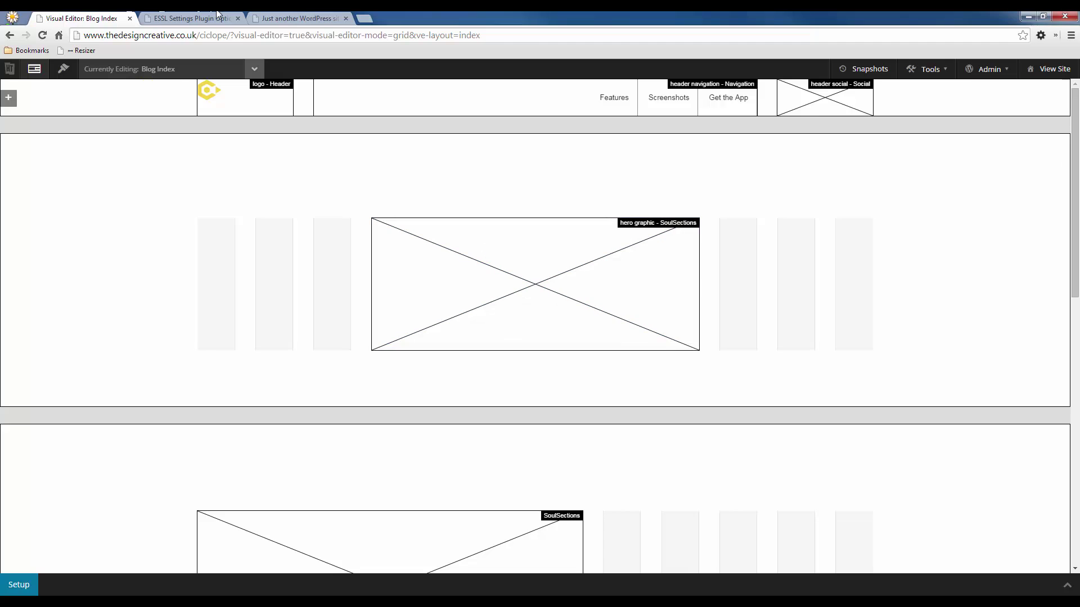
- Reload the live site in the Resizer at the Apple iPhone 5 size and examine the hero section's mobile layout
left_click(299, 18)
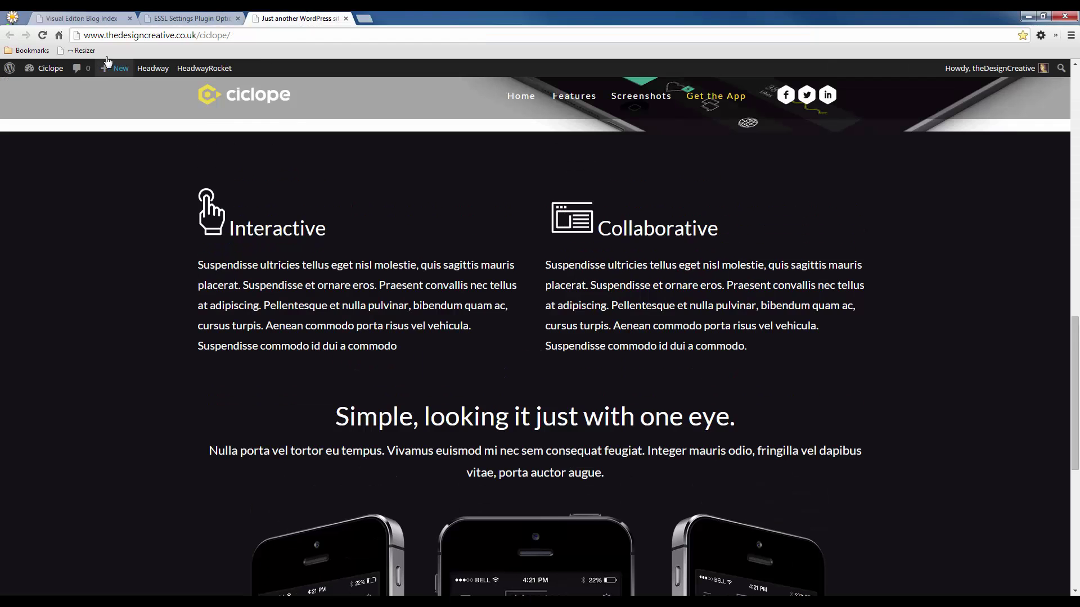
scroll(172, 208, "up", 10)
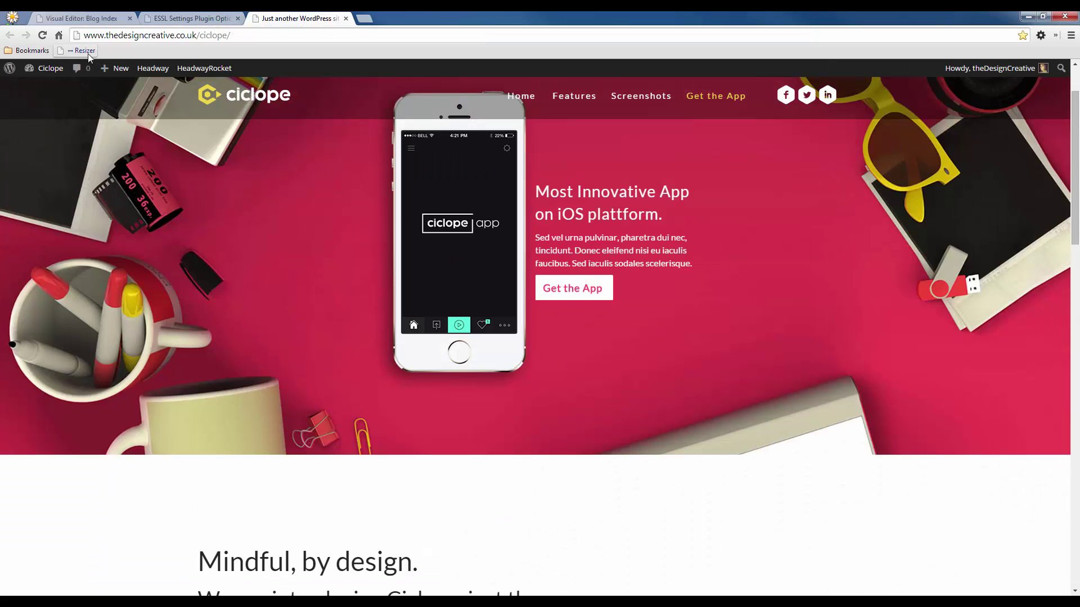
key("F5")
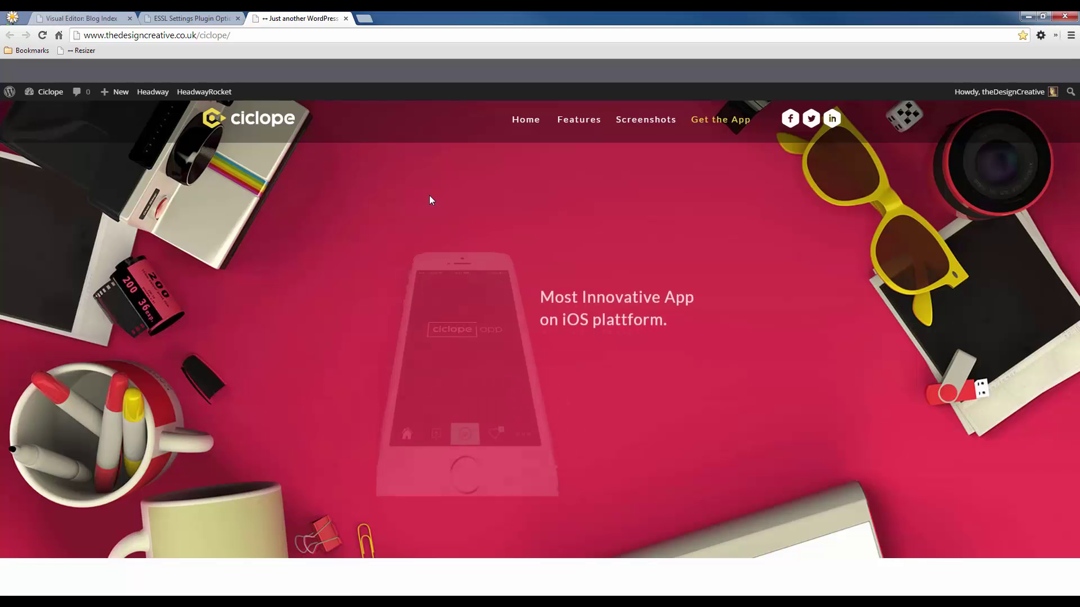
left_click(82, 50)
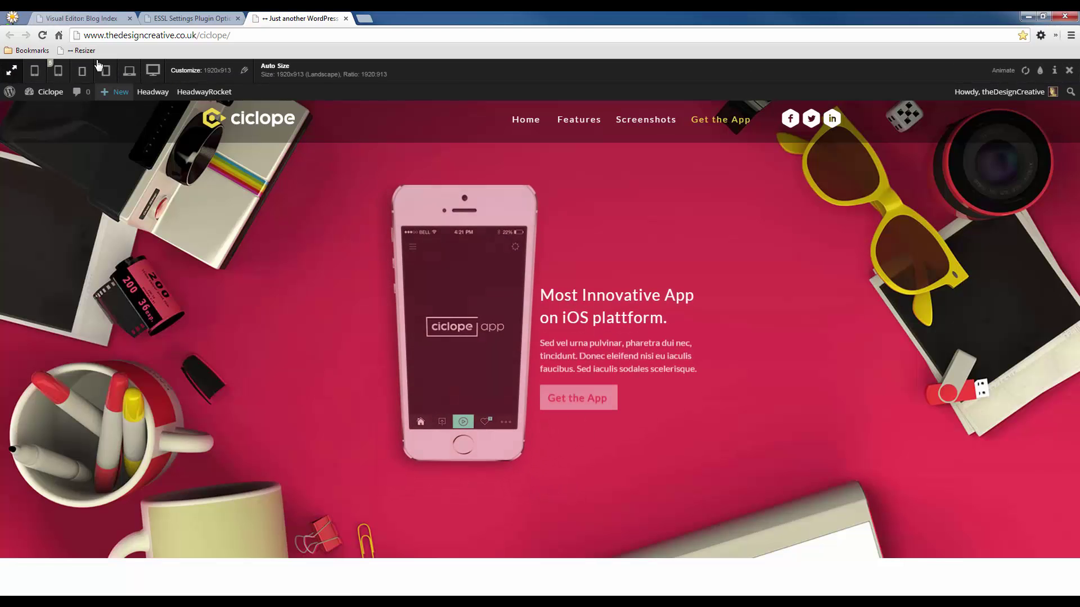
left_click(58, 69)
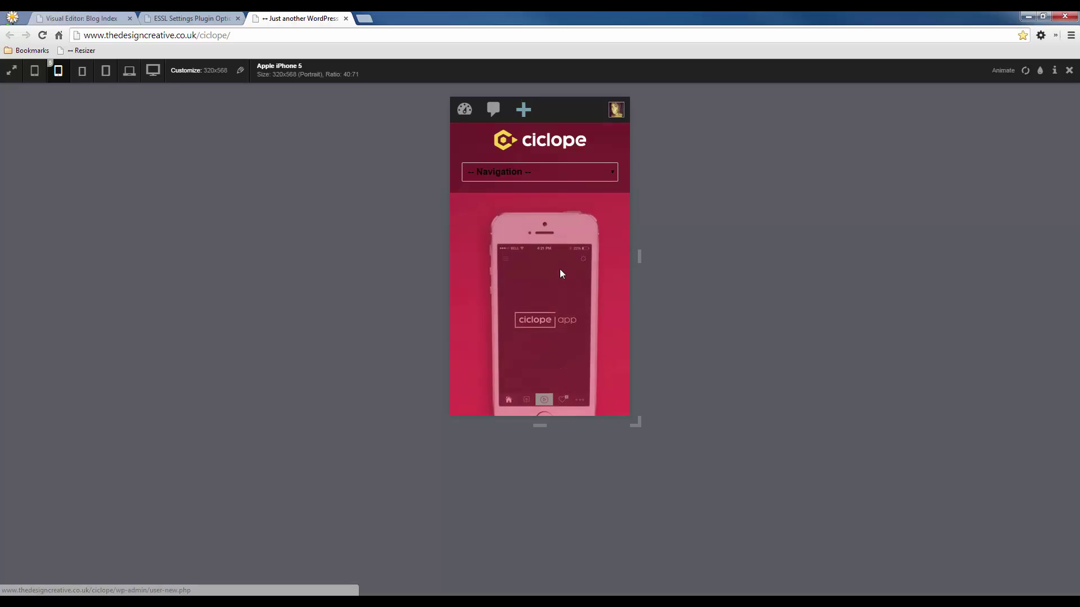
scroll(556, 264, "down", 3)
scroll(555, 268, "up", 3)
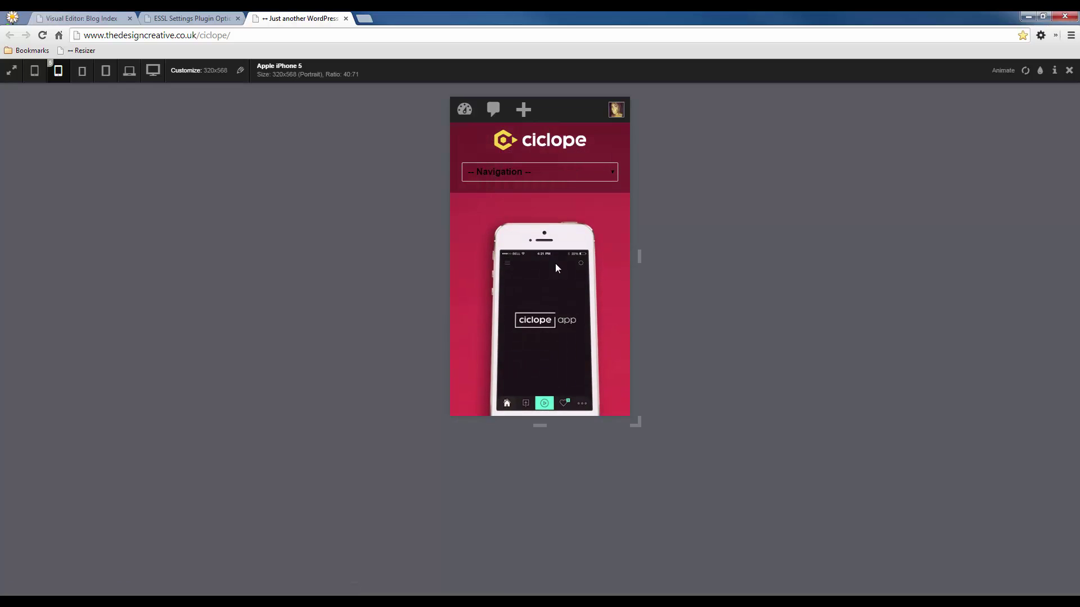
scroll(549, 266, "down", 3)
scroll(550, 266, "down", 2)
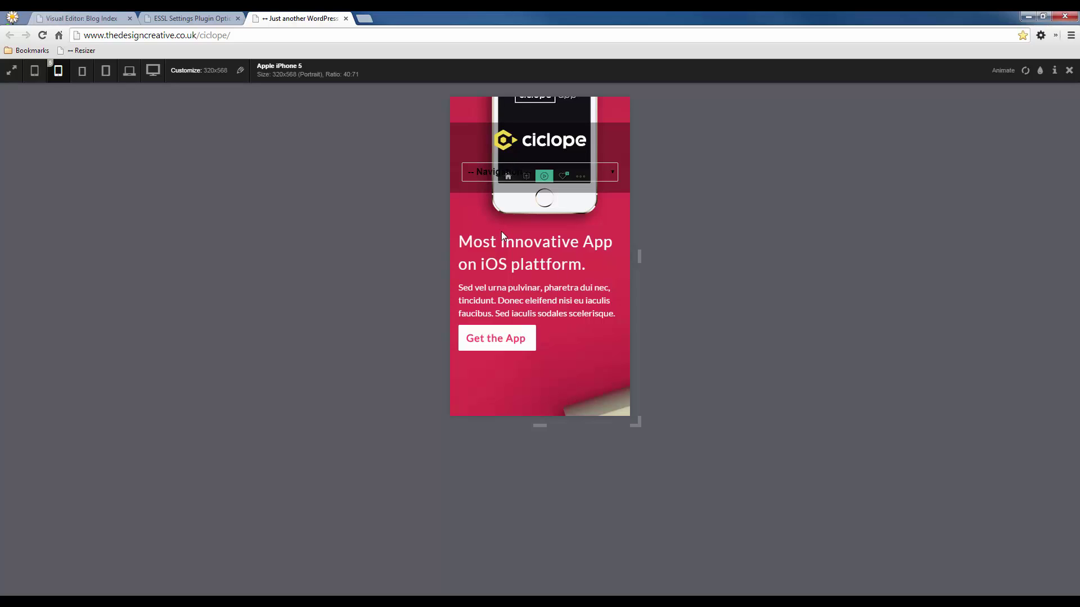
- In the visual editor, set the hero graphic block's below-breakpoint content text alignment to Center and save the changes
left_click(85, 17)
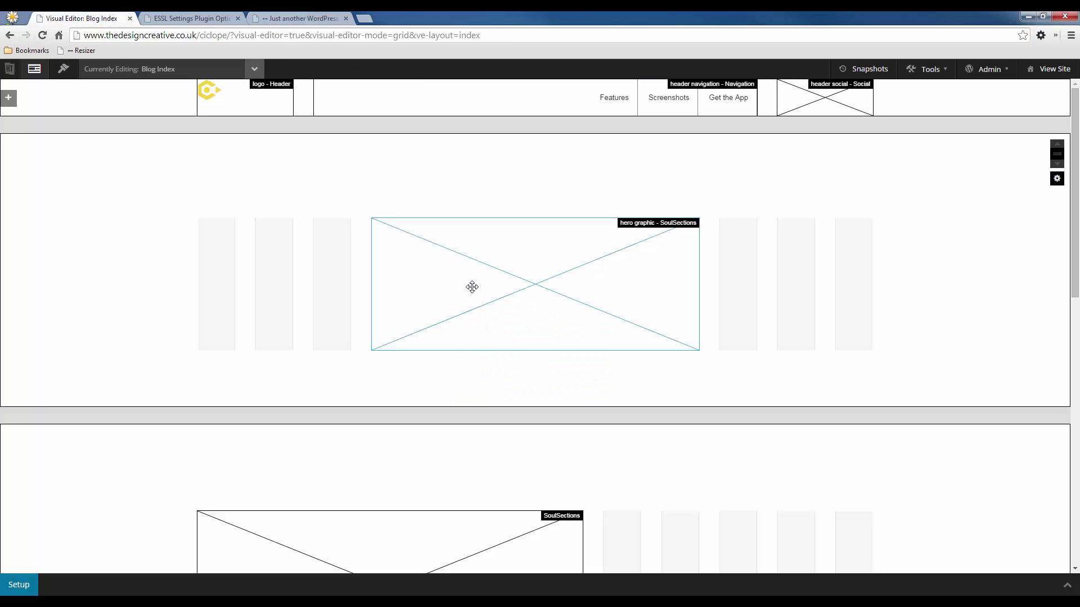
right_click(448, 259)
left_click(521, 296)
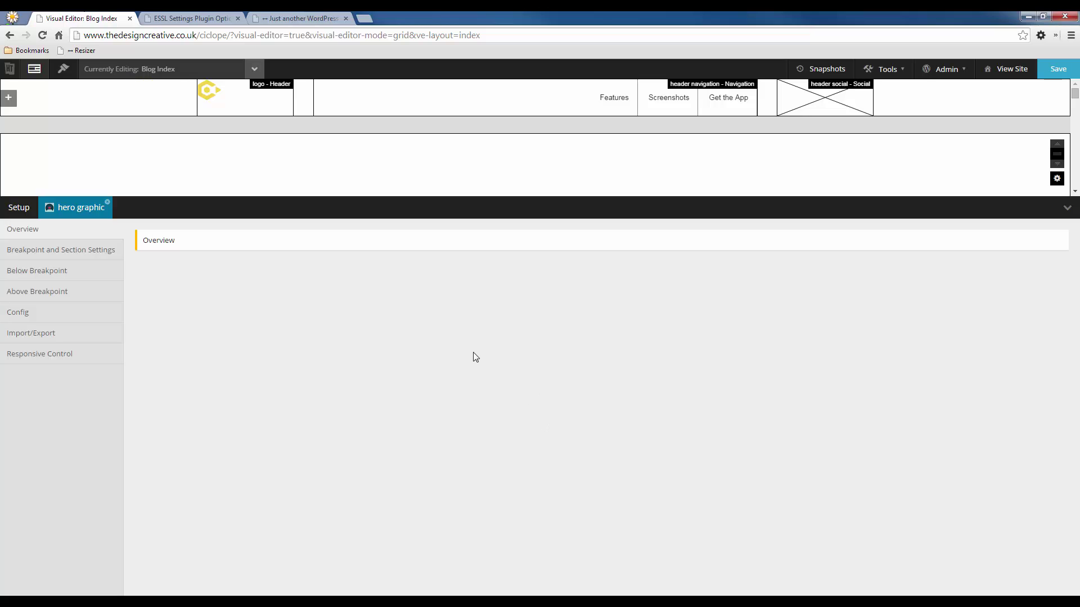
left_click(54, 274)
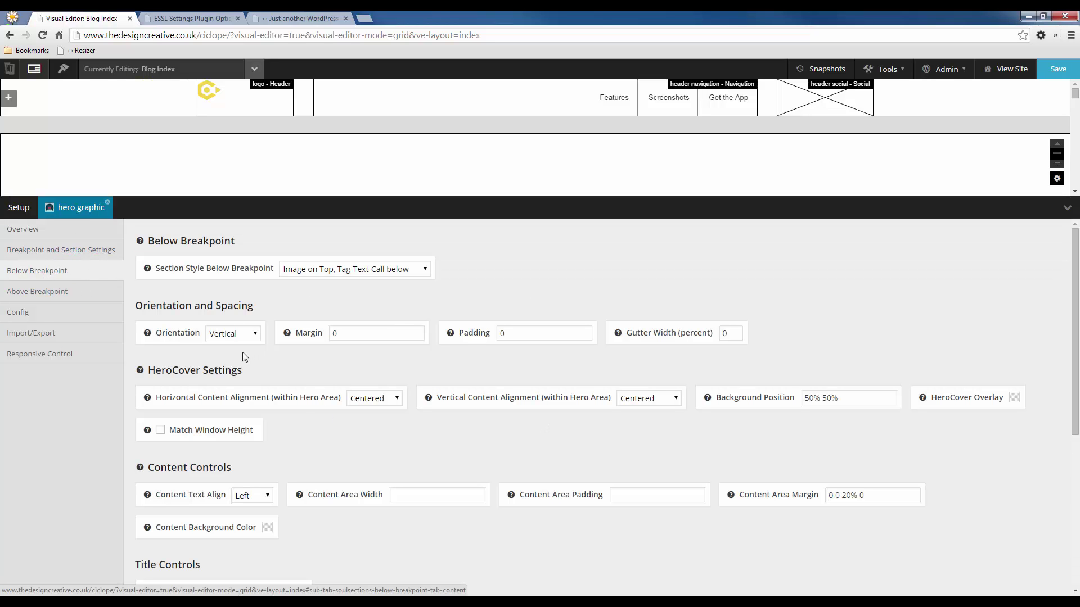
left_click(253, 495)
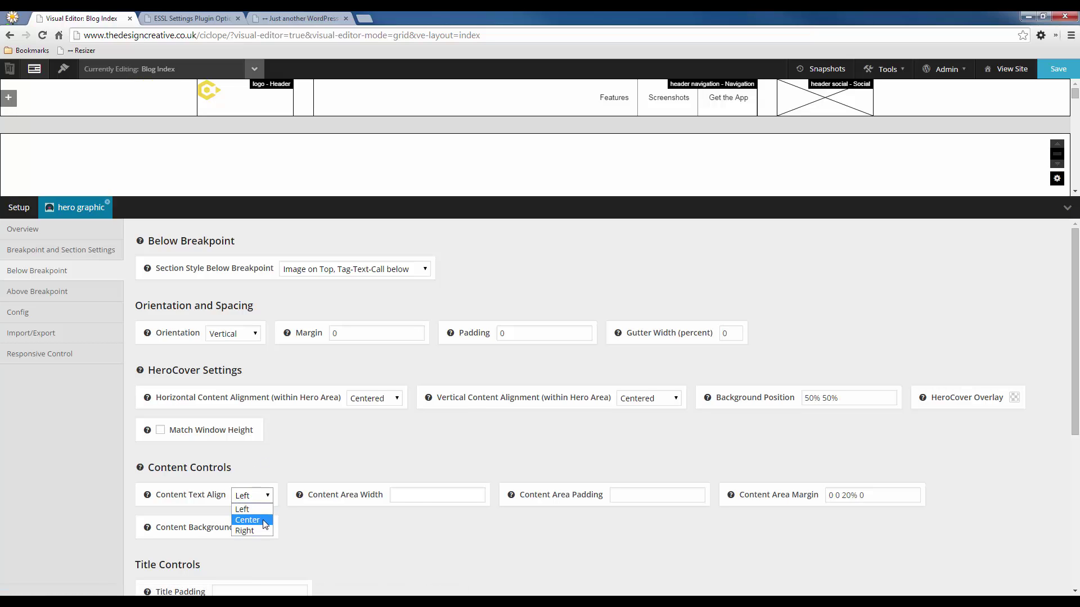
left_click(266, 522)
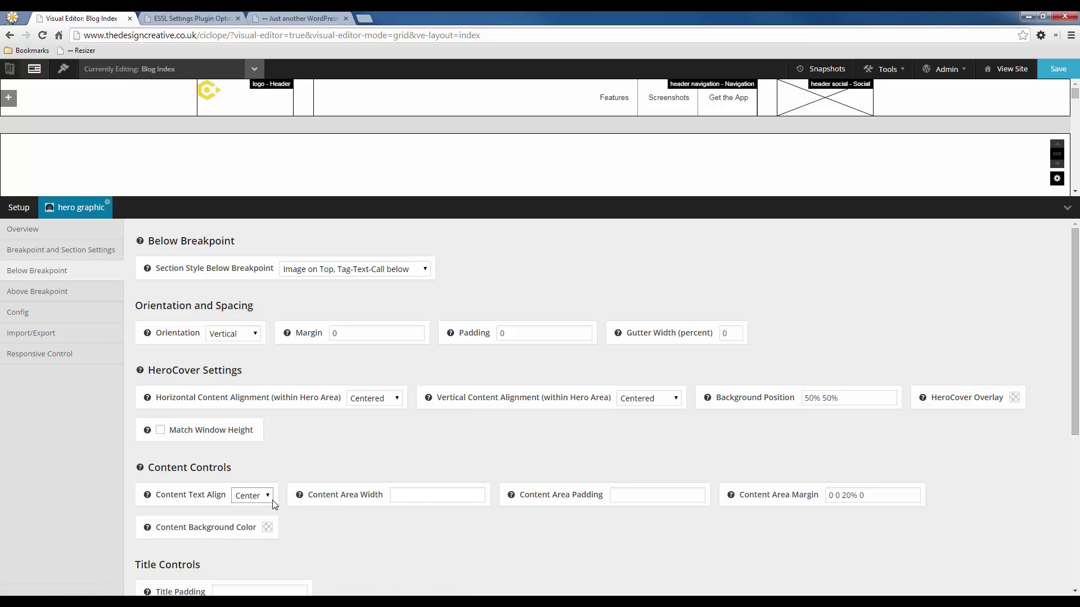
left_click(1060, 69)
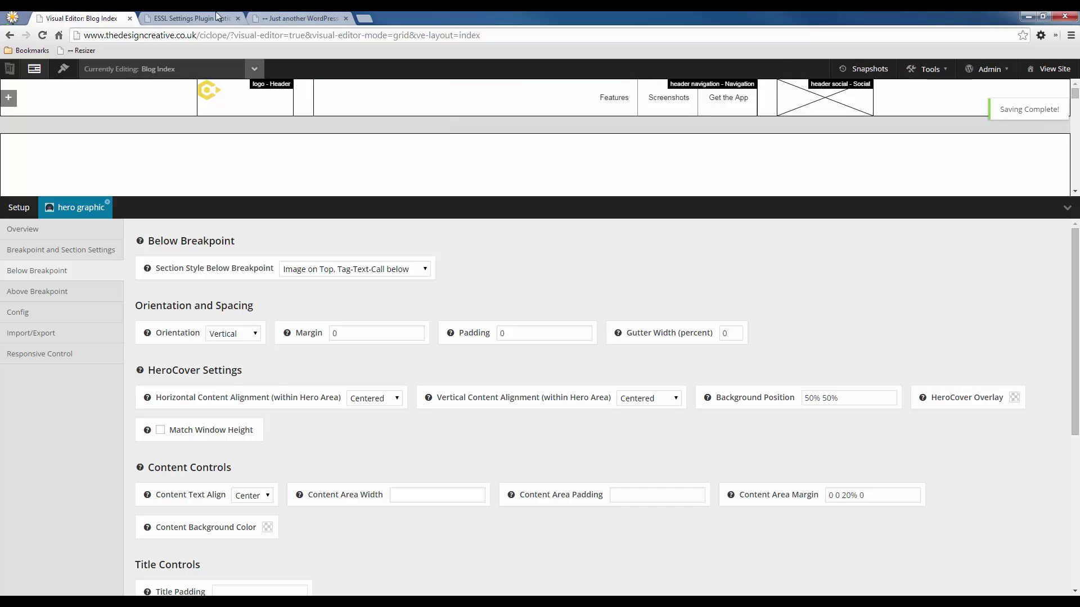
- Refresh the iPhone 5 preview of the live site and check the text alignment in the hero and Mindful sections
left_click(298, 18)
left_click(1027, 72)
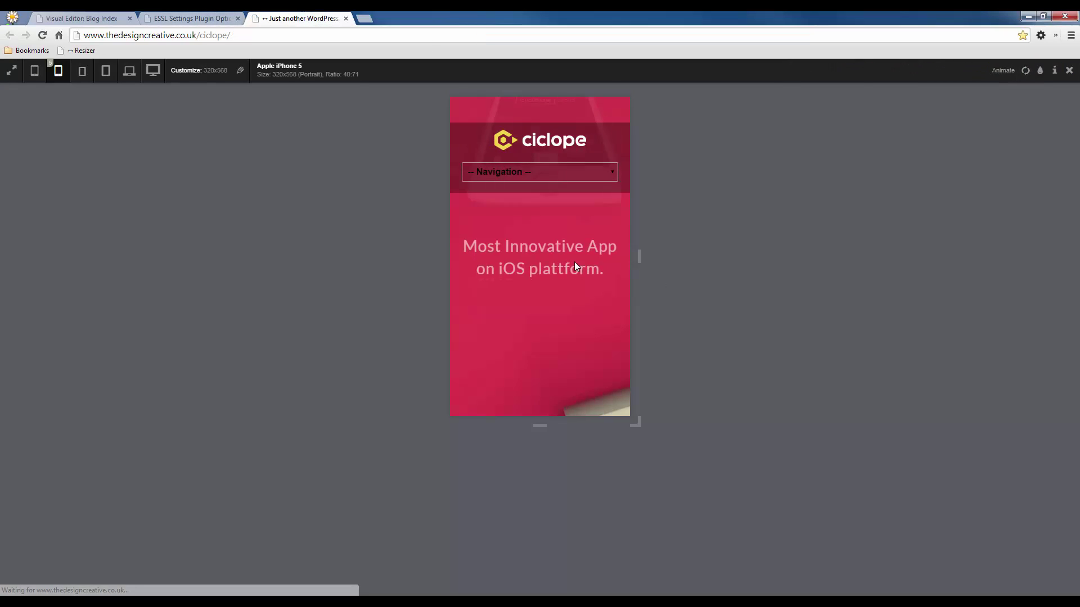
scroll(559, 255, "down", 5)
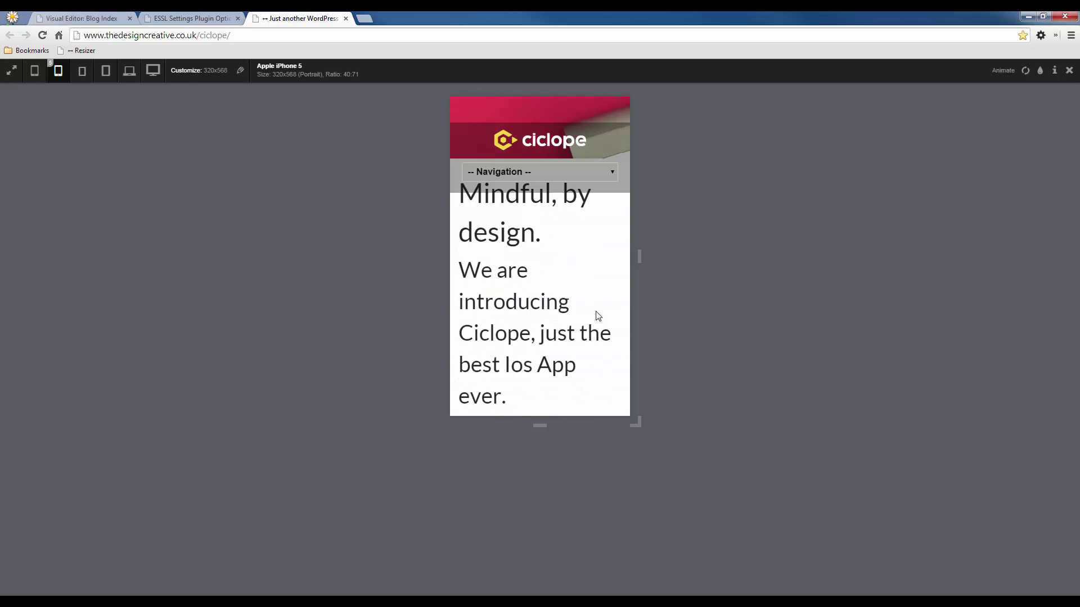
scroll(597, 316, "down", 1)
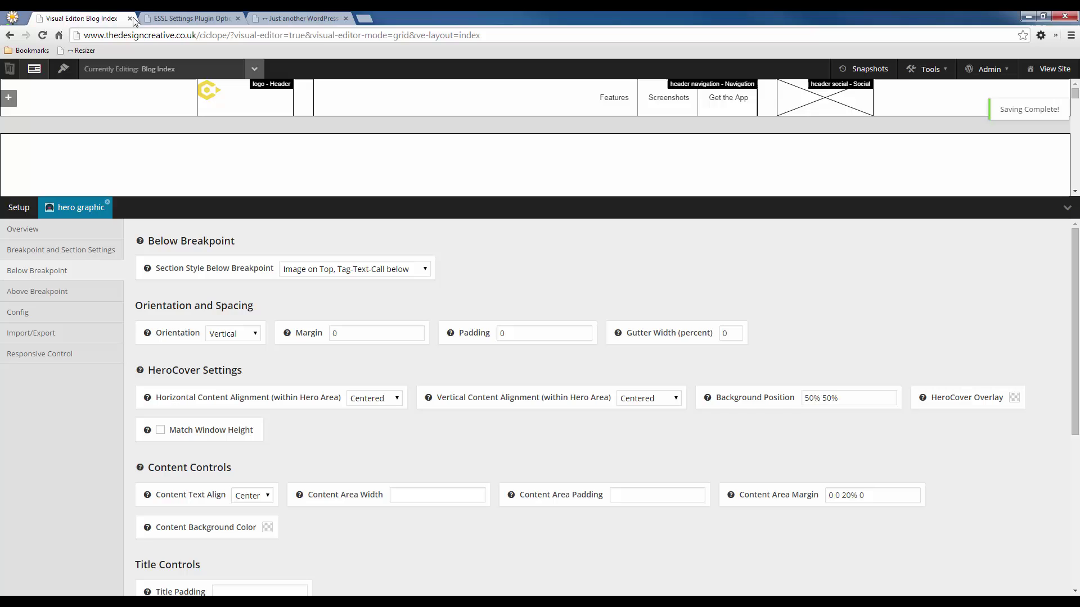
- Set the below-breakpoint content text alignment of the SoulSections block beneath the hero graphic to Center and save the changes
left_click(71, 19)
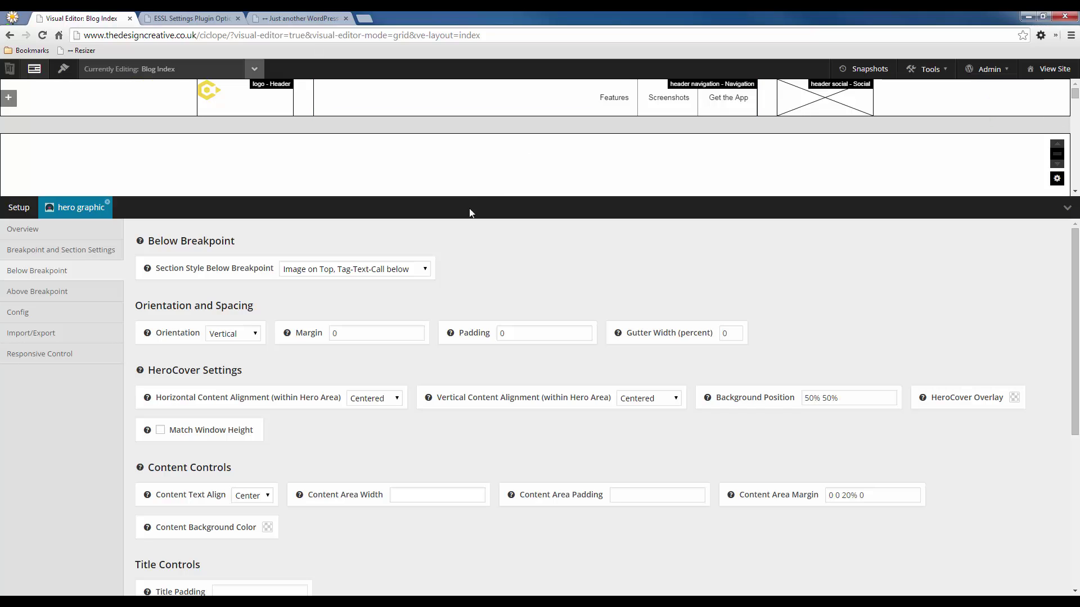
scroll(498, 142, "down", 4)
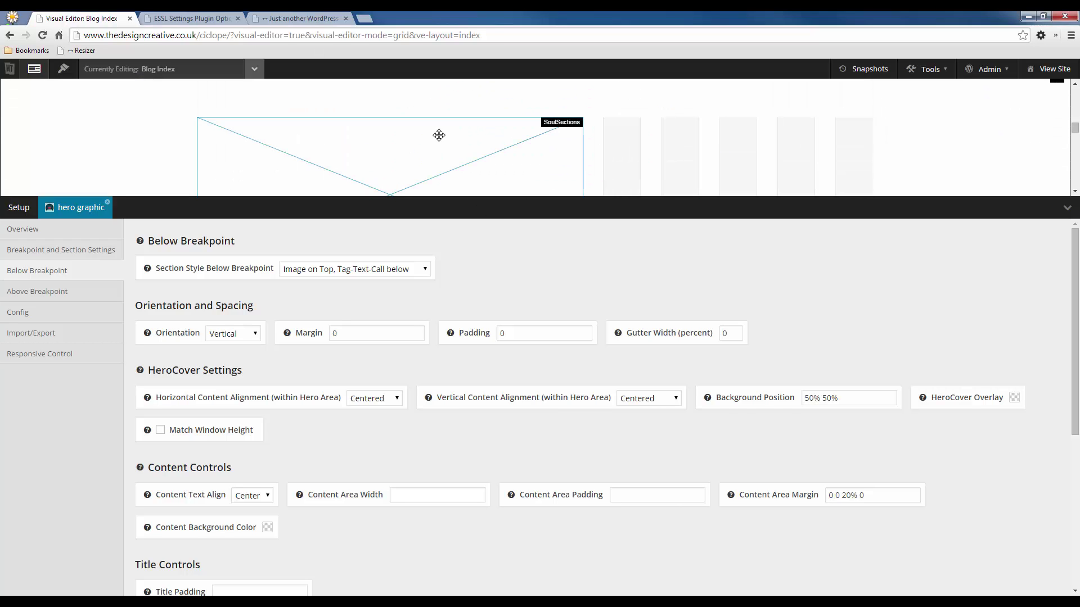
right_click(439, 135)
left_click(450, 172)
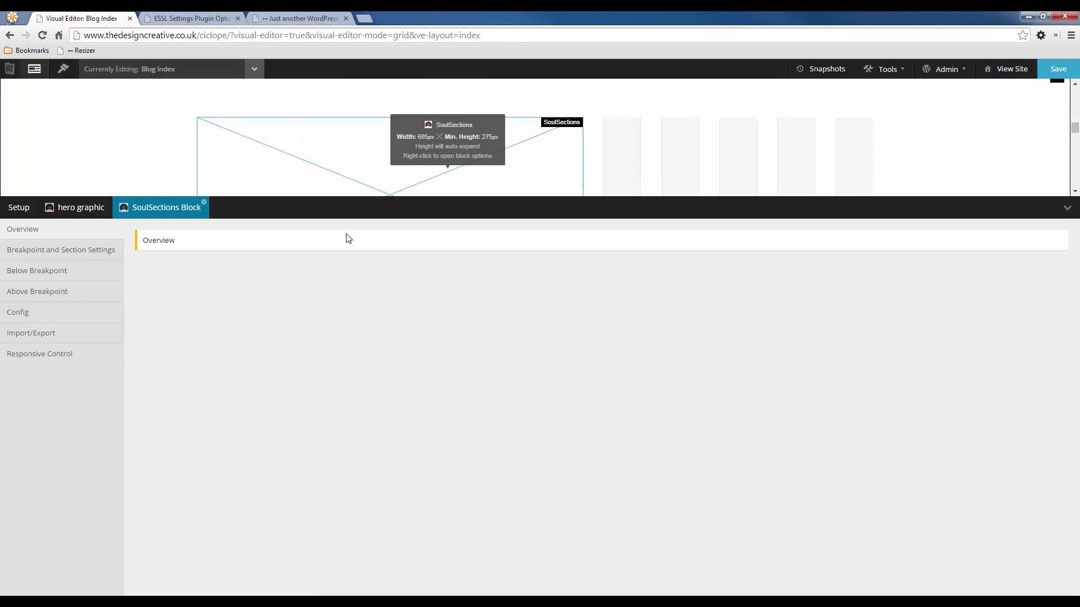
left_click(48, 272)
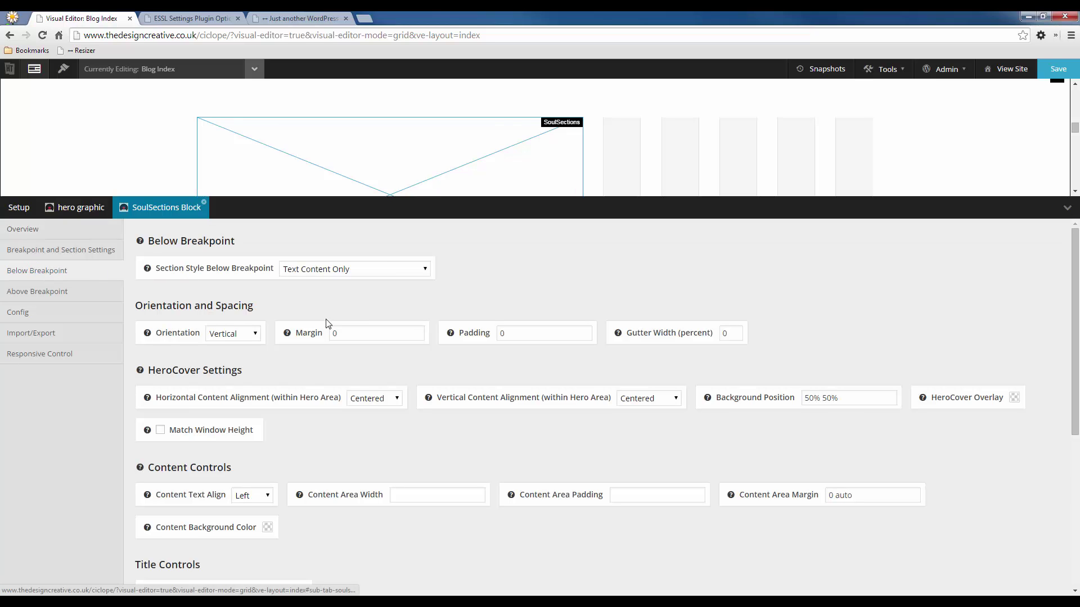
left_click(252, 496)
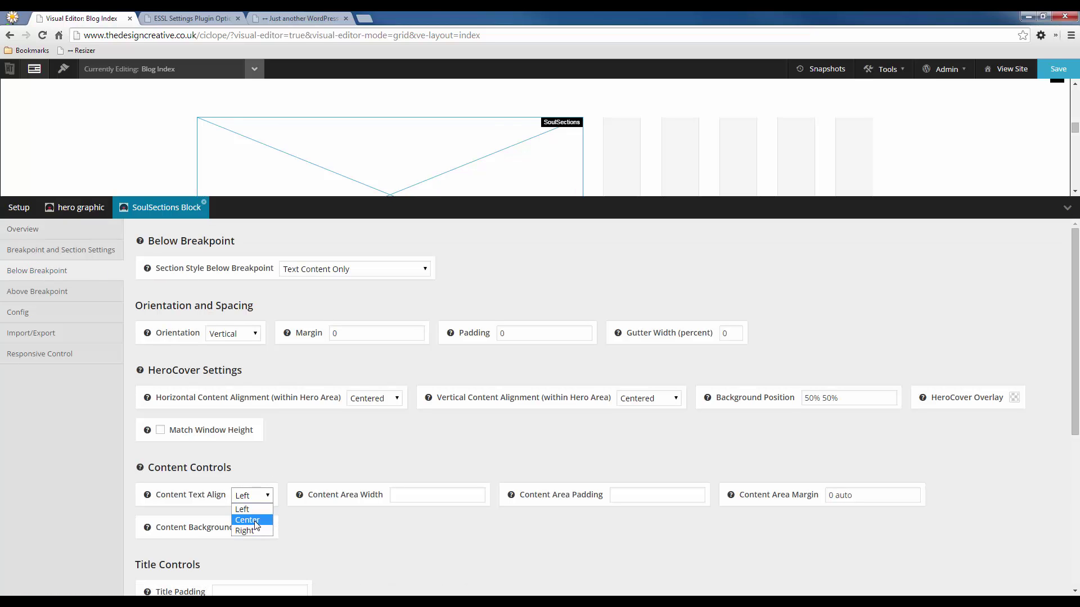
left_click(247, 517)
left_click(1057, 70)
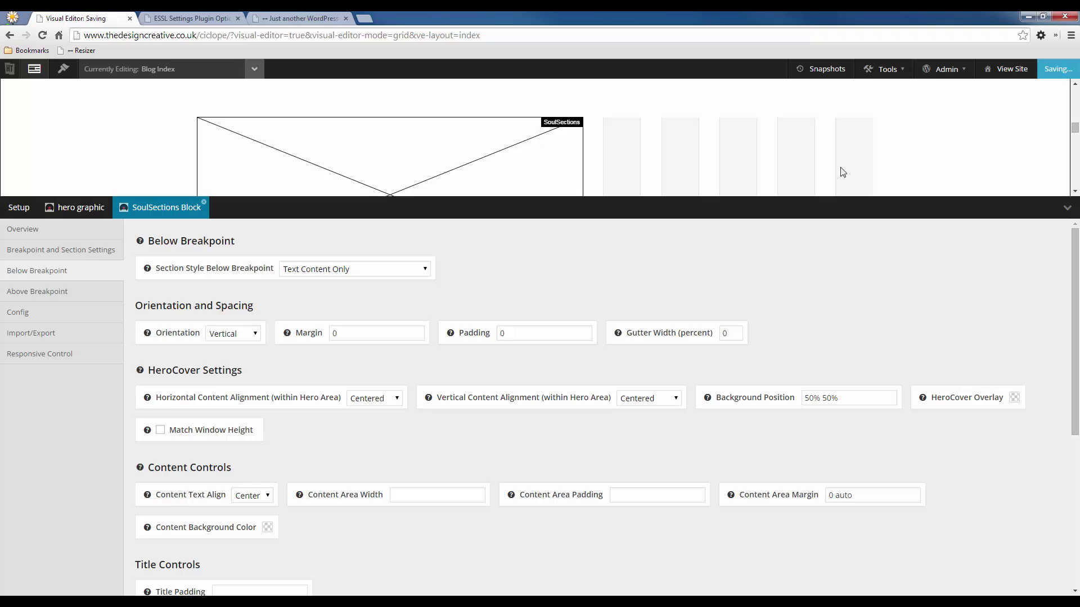
- Refresh the iPhone 5 preview of the live site and check the text alignment in the Mindful and Interactive sections
left_click(285, 17)
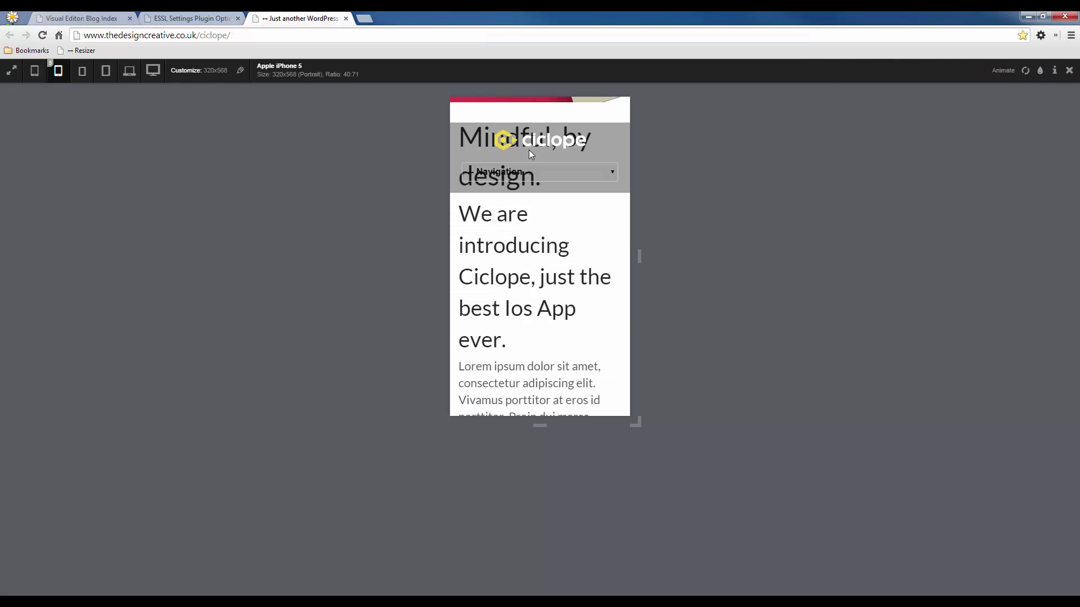
left_click(1024, 70)
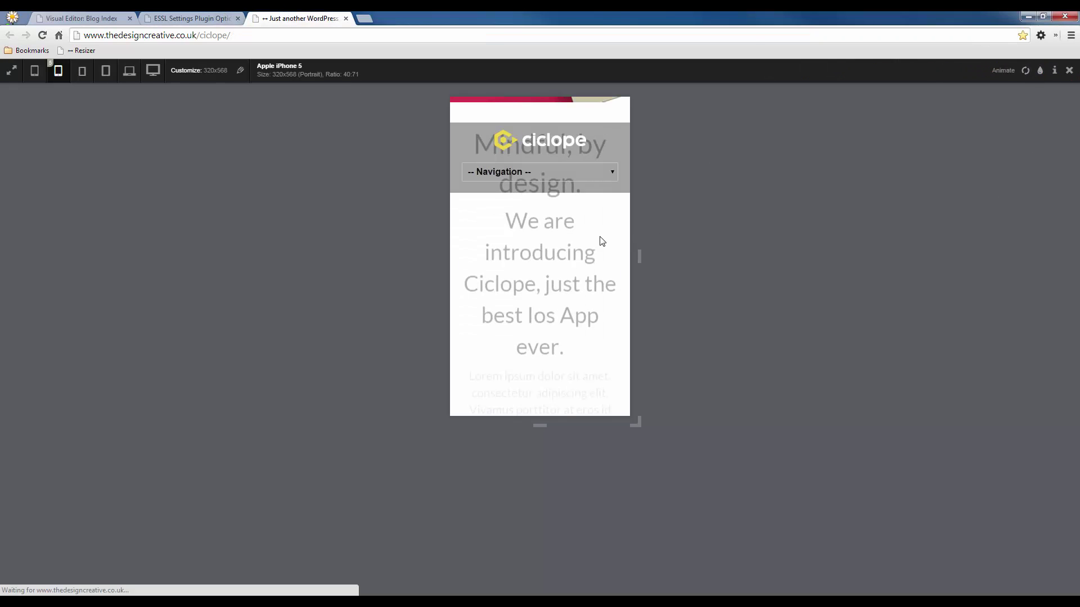
scroll(561, 224, "down", 6)
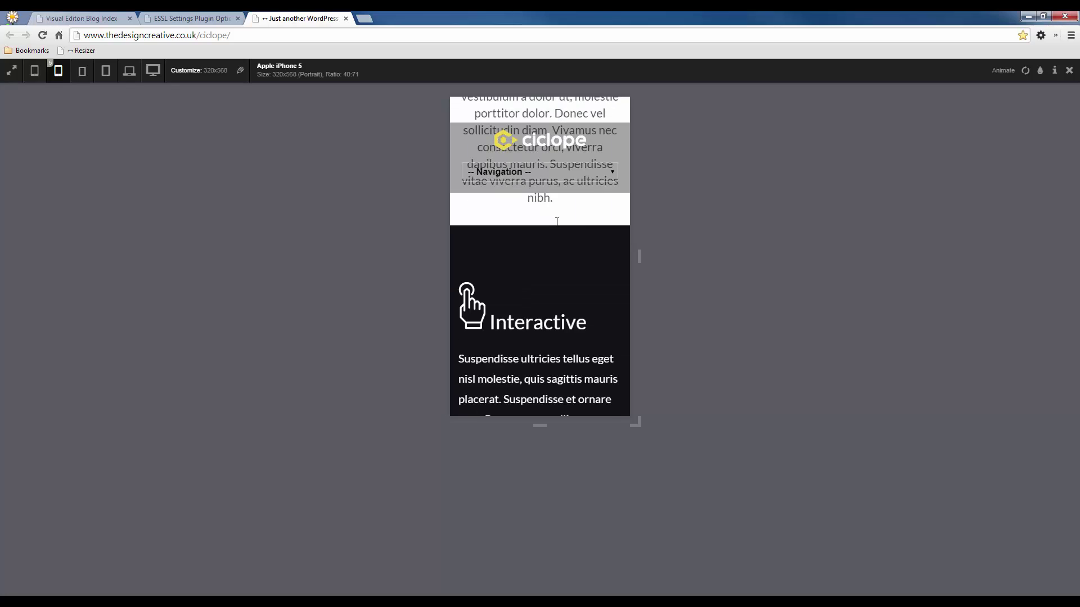
scroll(557, 225, "down", 3)
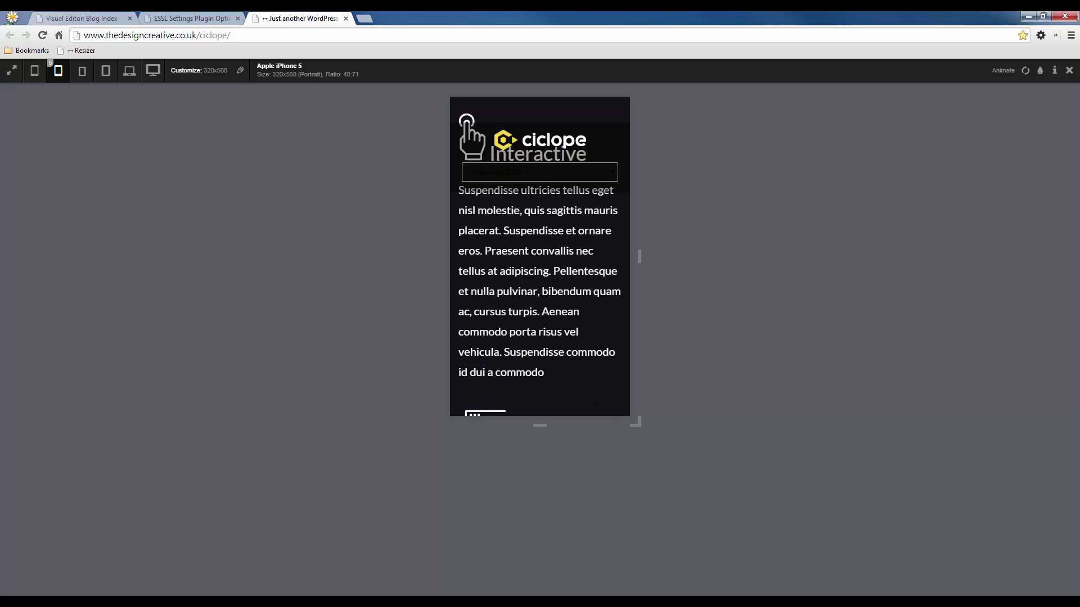
scroll(501, 251, "up", 1)
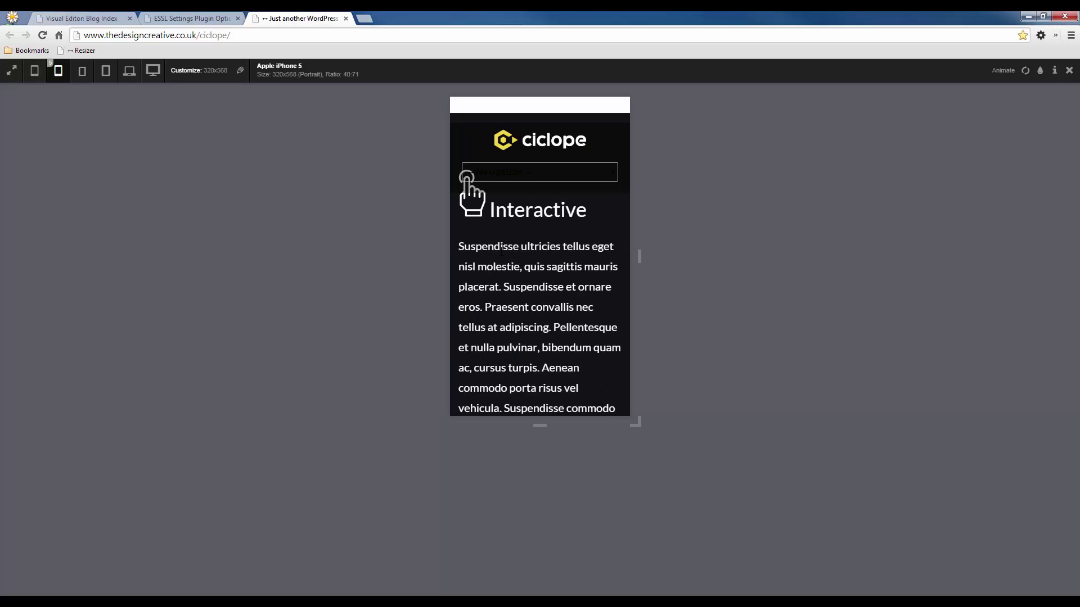
- Give the features wrapper in the visual editor a 600px maximum-width breakpoint that attempts to center items, and save the changes
left_click(87, 19)
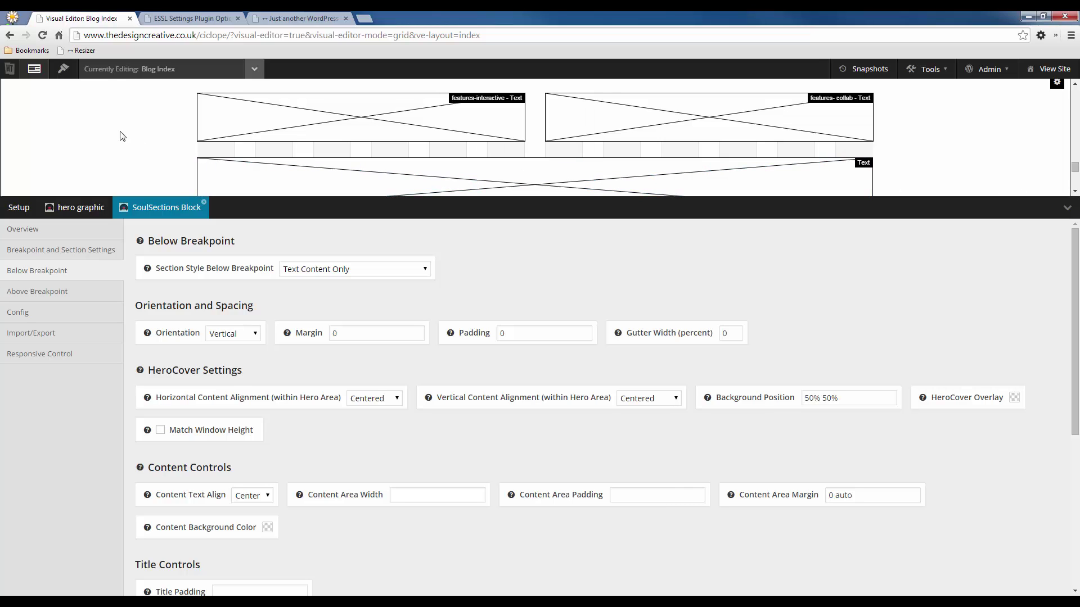
right_click(95, 116)
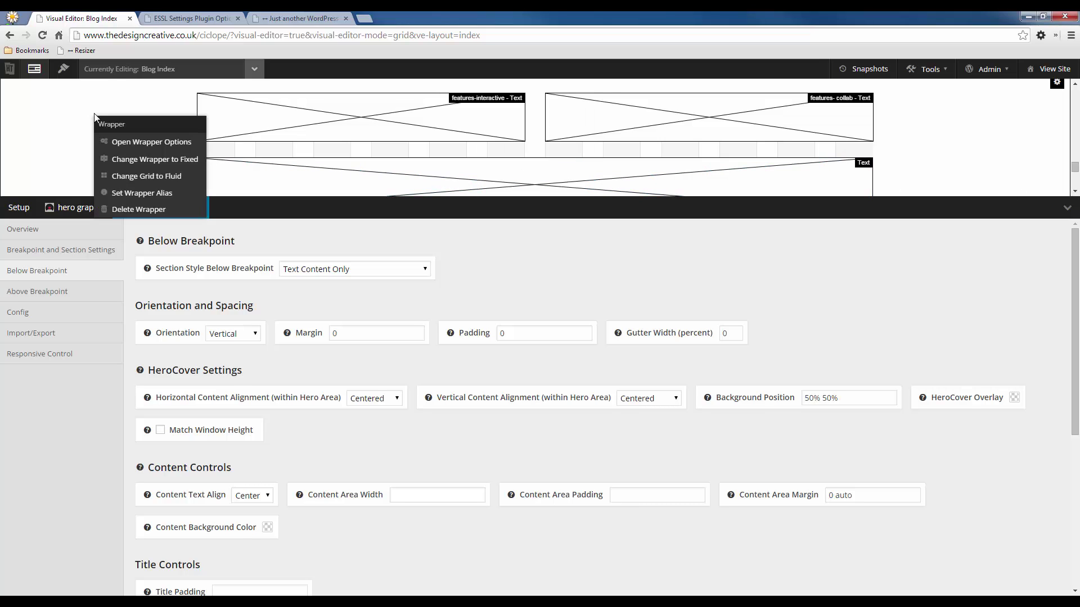
left_click(144, 142)
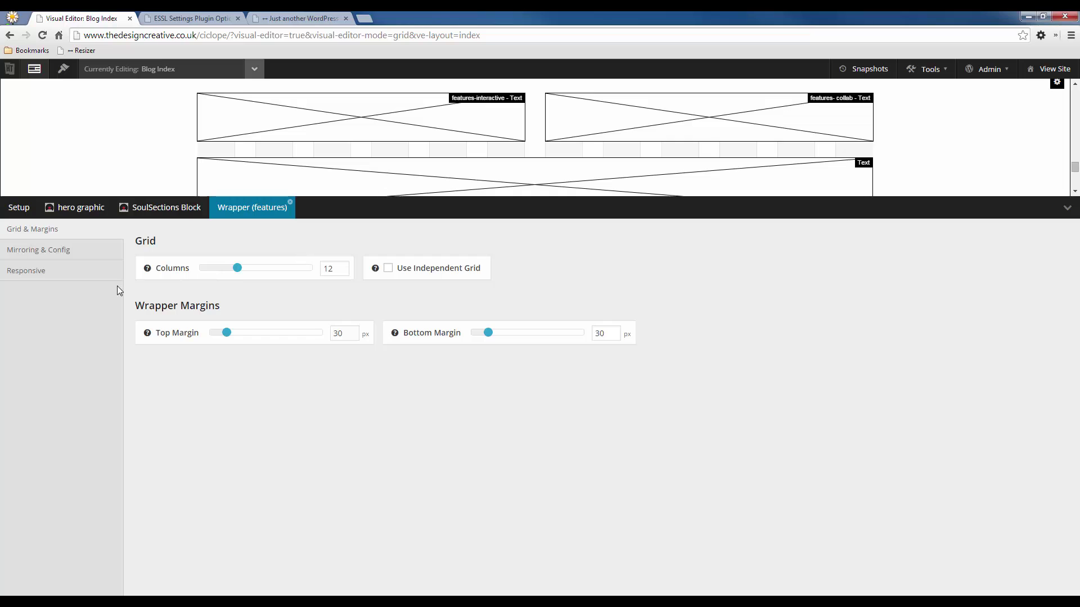
left_click(43, 275)
left_click(293, 274)
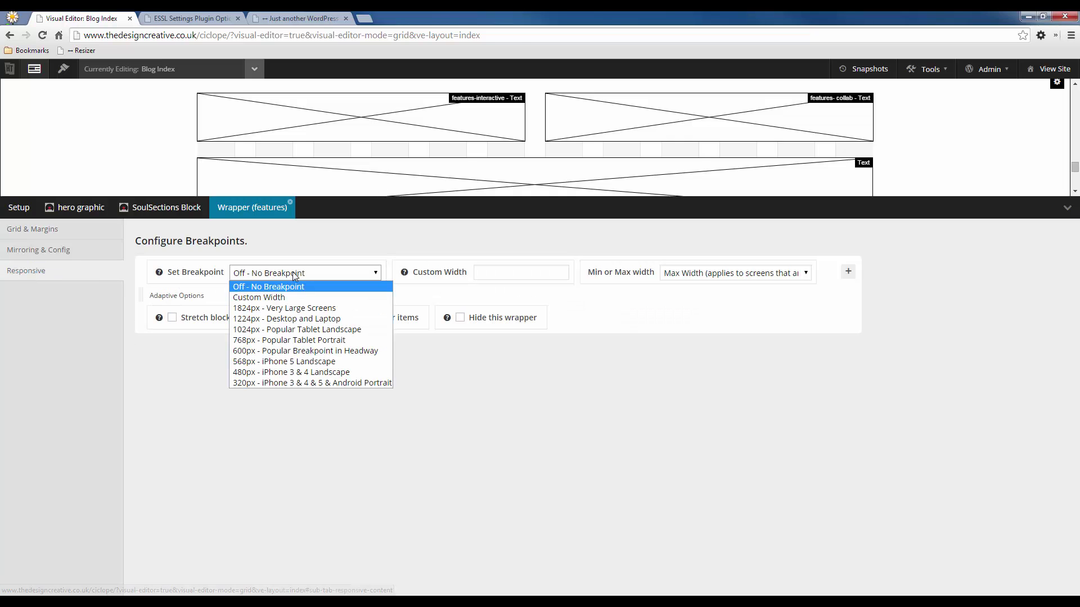
left_click(310, 352)
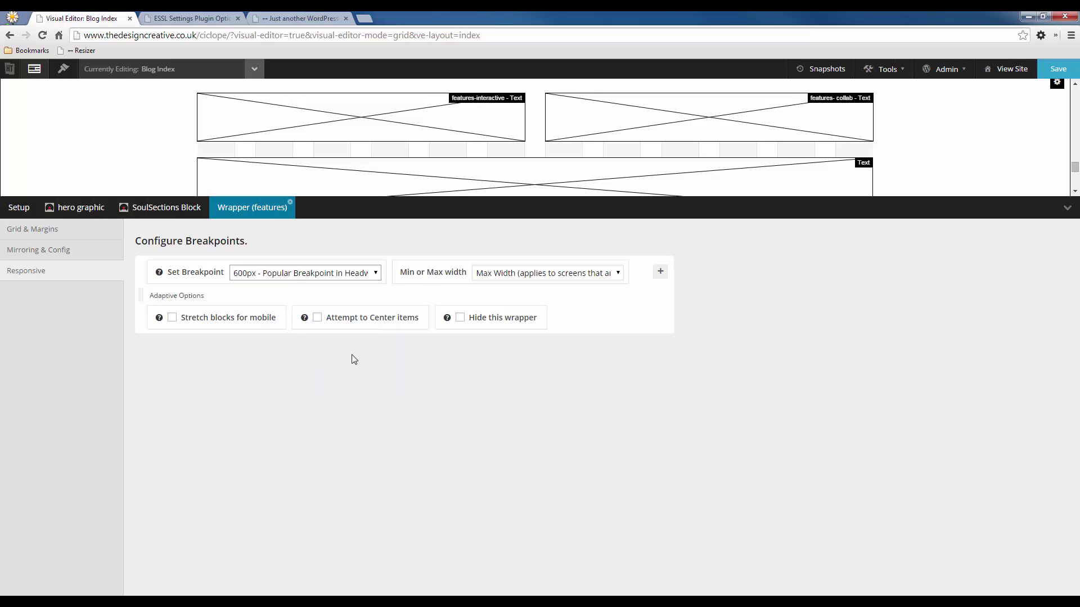
left_click(350, 318)
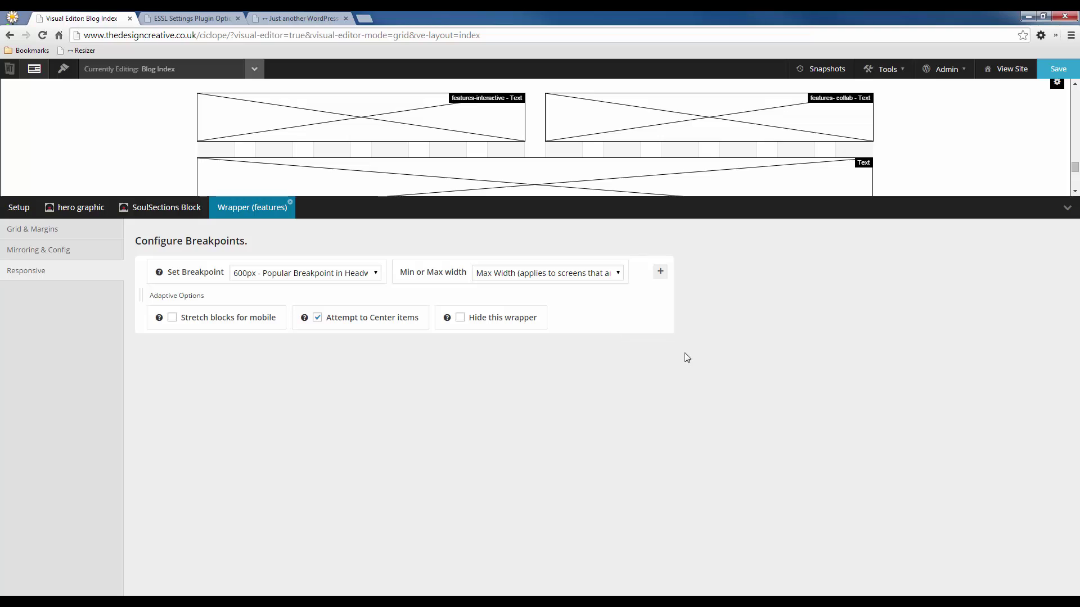
left_click(1062, 73)
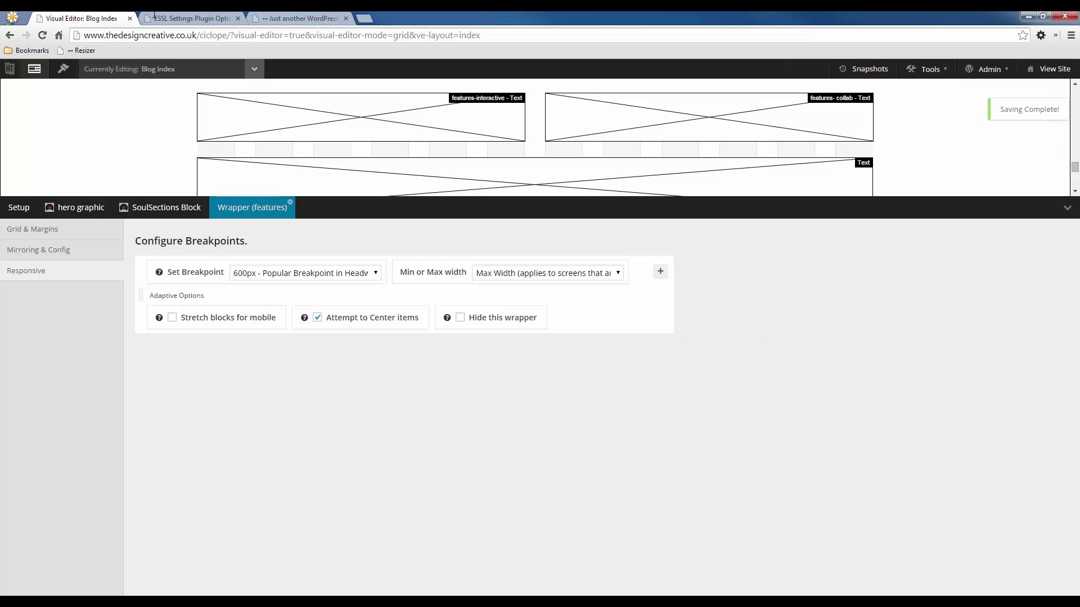
- Refresh the iPhone 5 preview of the live site and examine the features text and phone graphics, then the page up to the hero
left_click(311, 17)
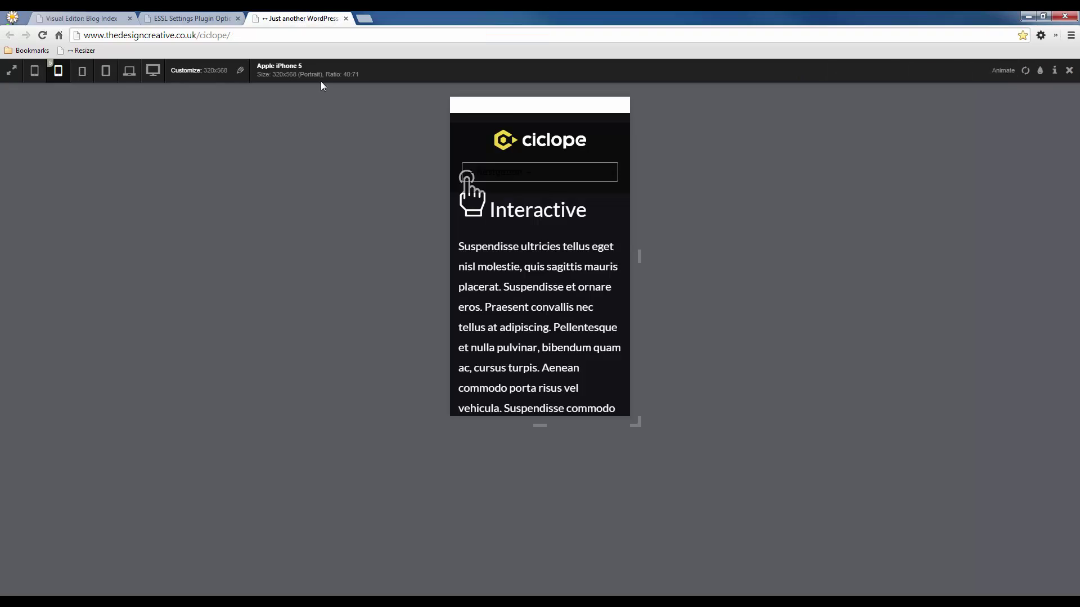
left_click(1025, 70)
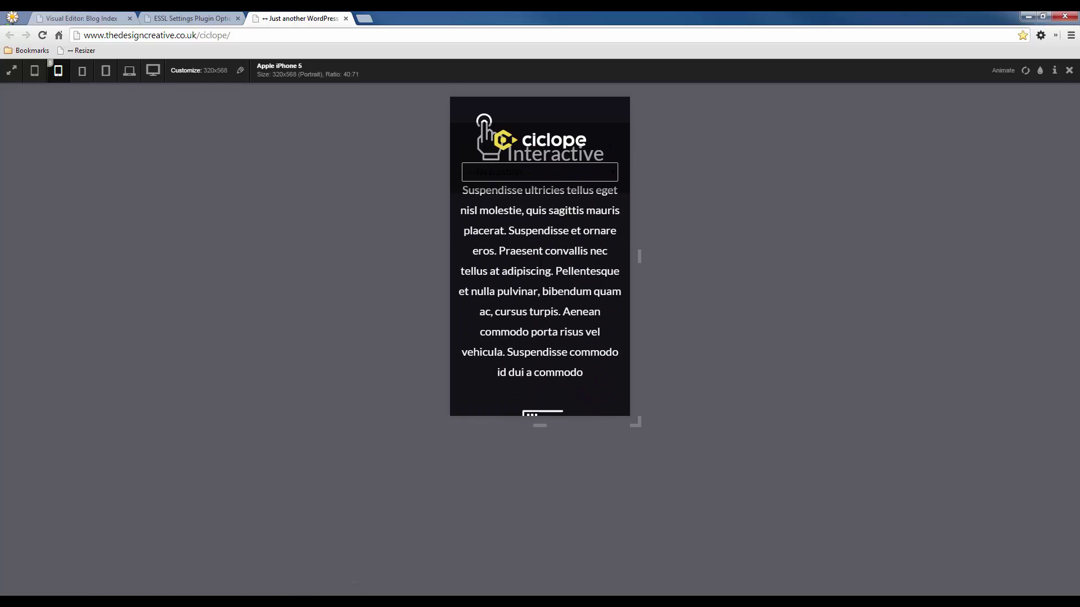
scroll(540, 261, "down", 3)
scroll(547, 297, "down", 6)
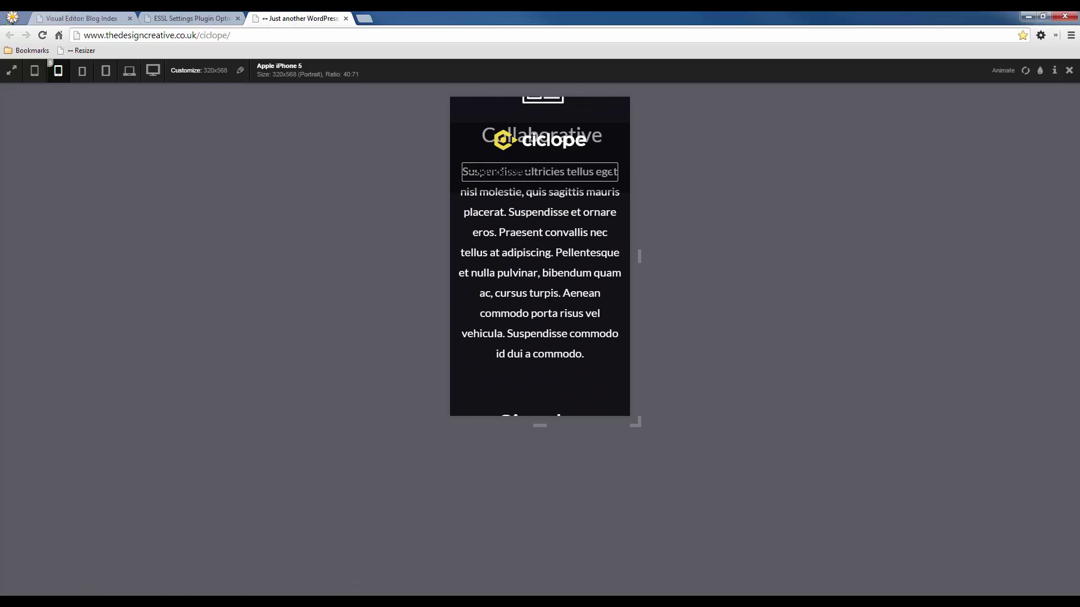
scroll(545, 298, "down", 10)
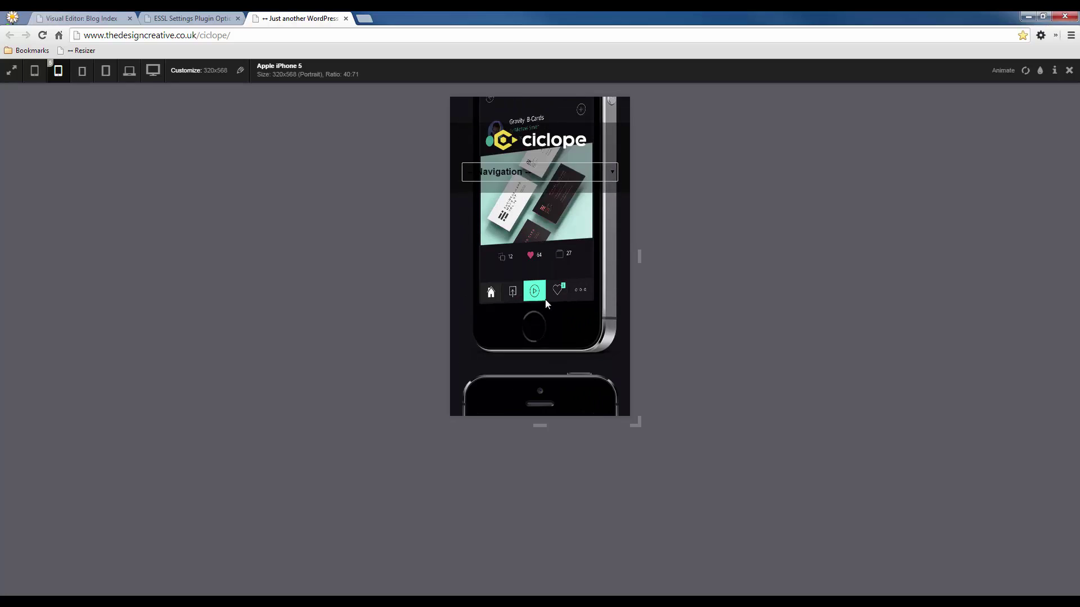
scroll(538, 303, "up", 12)
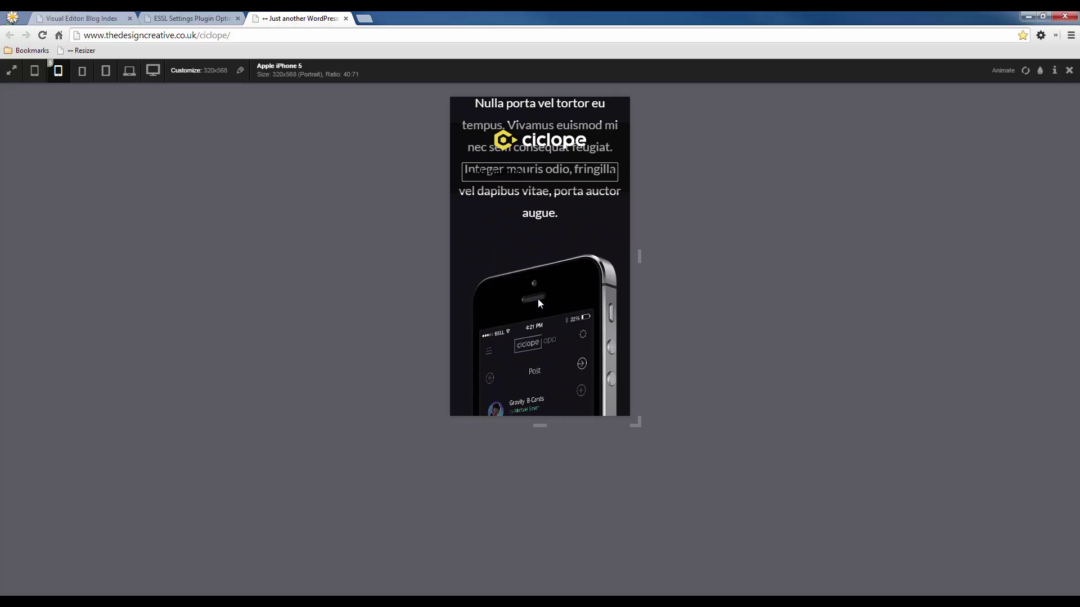
scroll(539, 300, "up", 10)
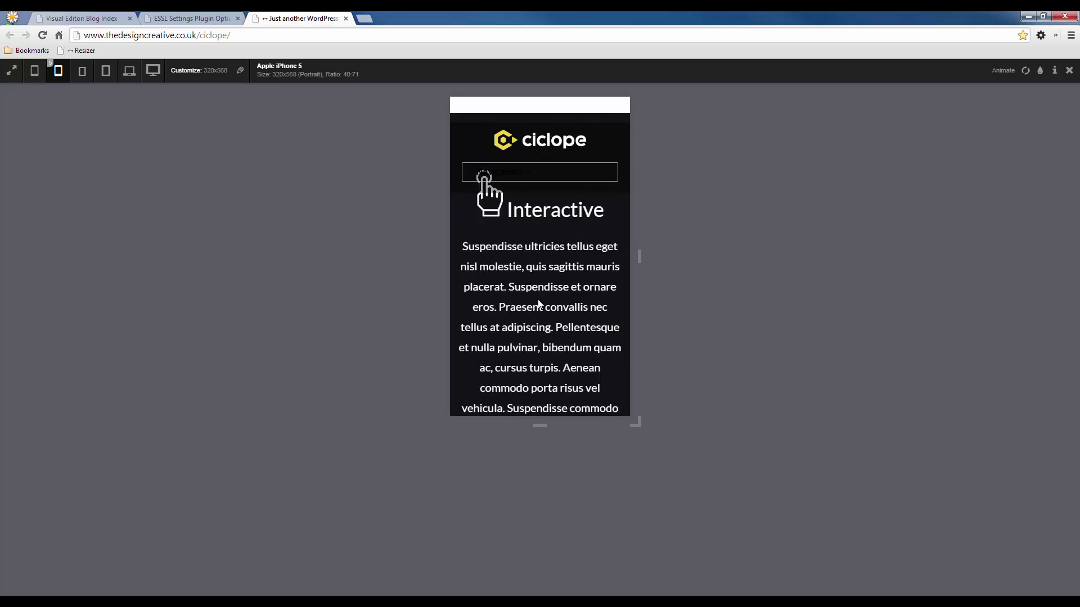
scroll(539, 299, "up", 10)
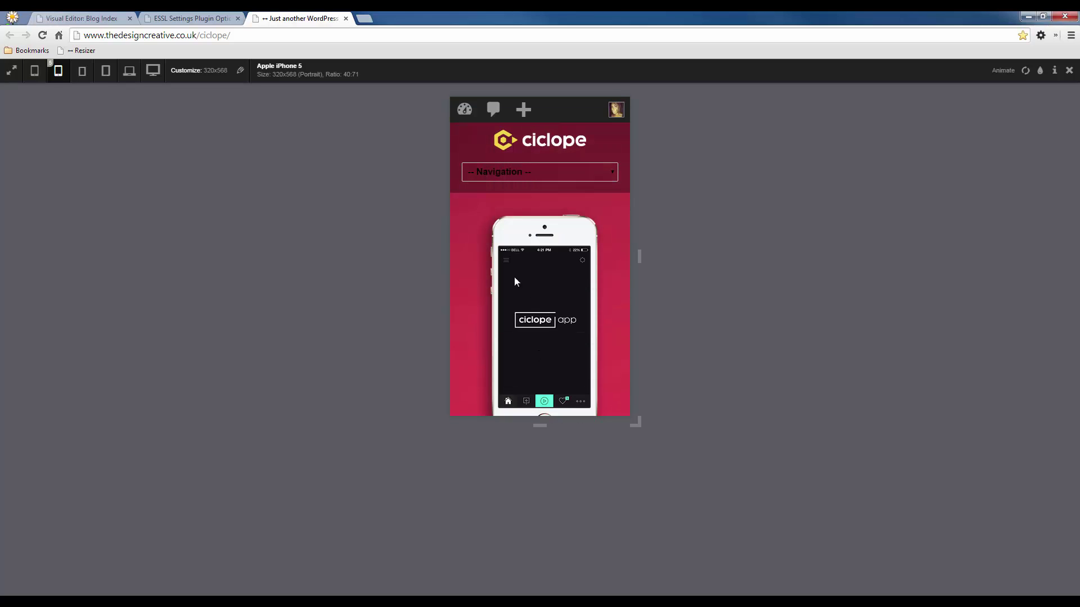
- Switch to the Fireworks mockup and examine the remaining sections, from Creativity for everyone down to the Apps Magazine testimonial
left_click(90, 18)
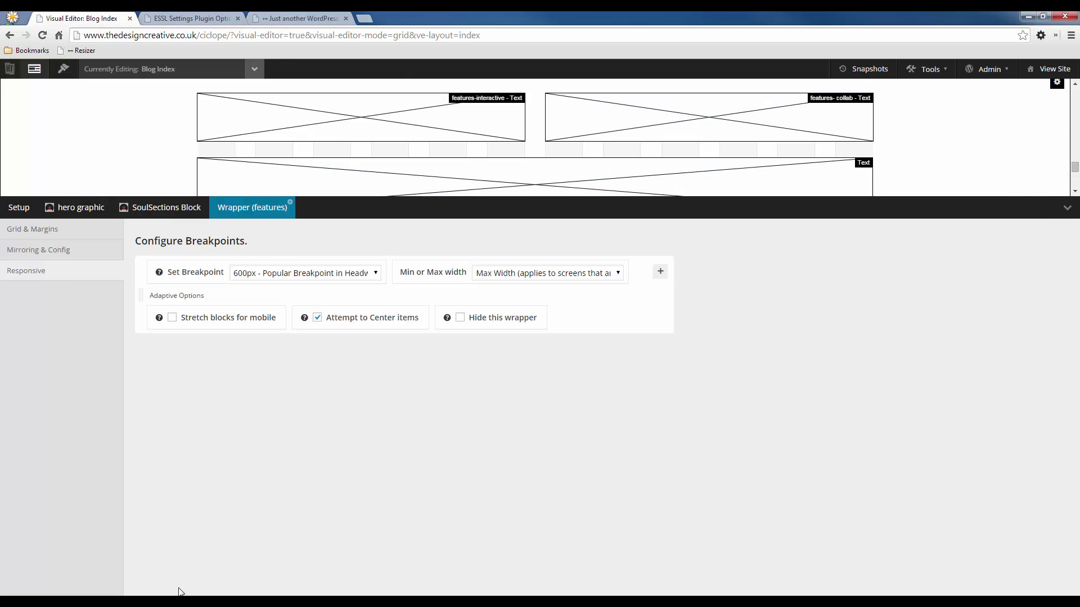
key("alt+Tab")
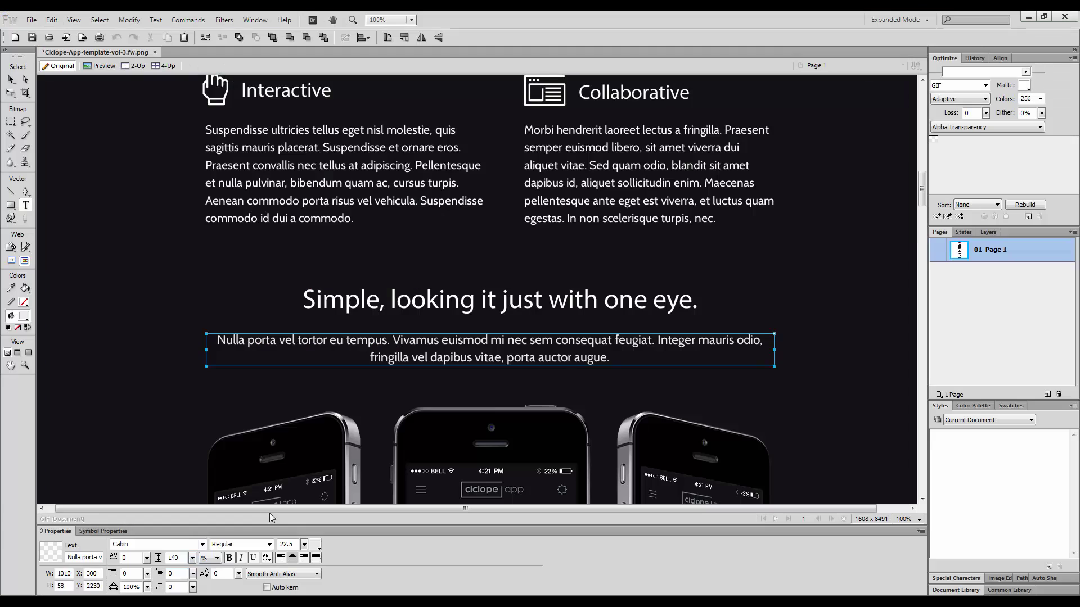
left_click(141, 298)
scroll(140, 297, "down", 7)
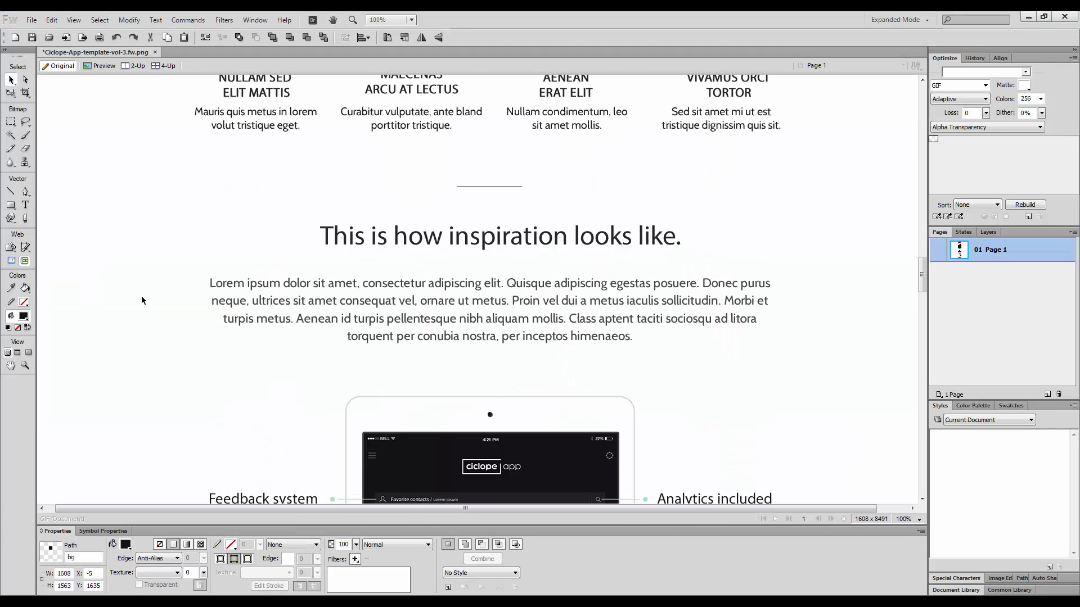
scroll(144, 296, "up", 2)
scroll(322, 241, "down", 4)
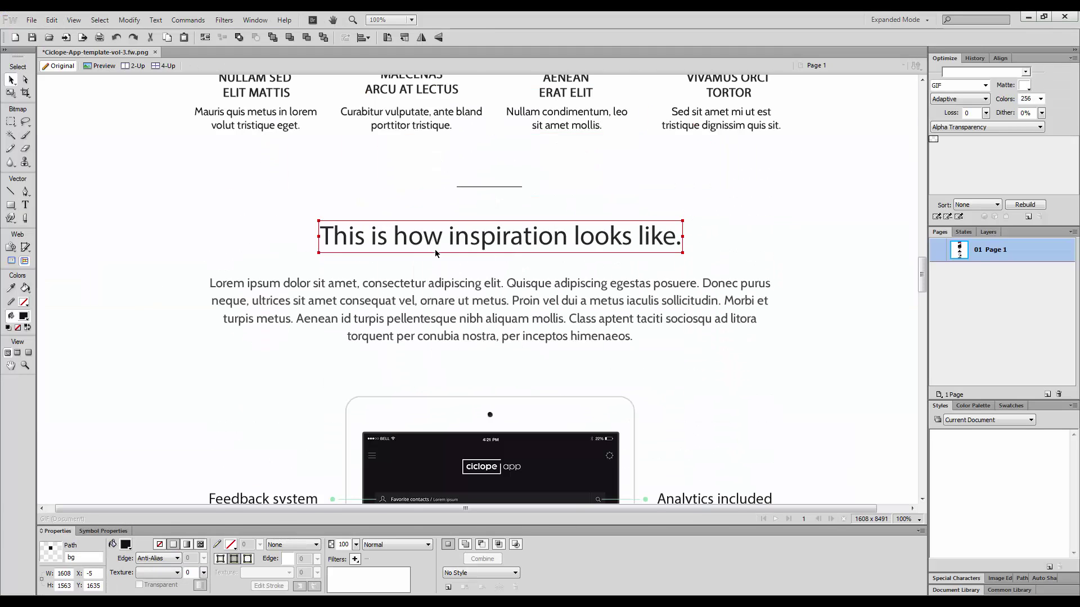
scroll(506, 248, "up", 4)
scroll(630, 249, "down", 3)
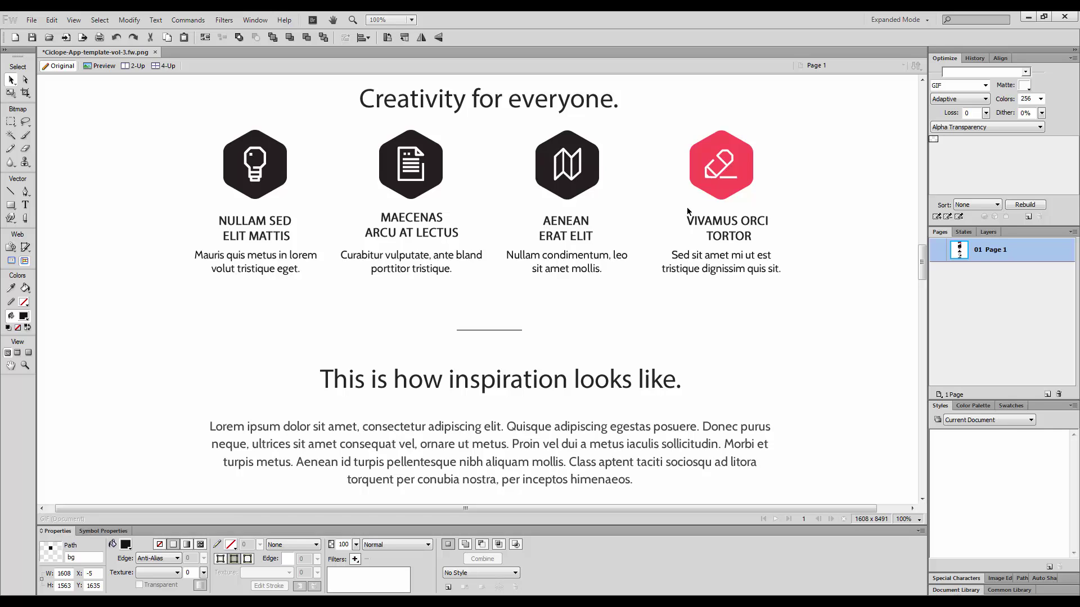
scroll(687, 211, "down", 6)
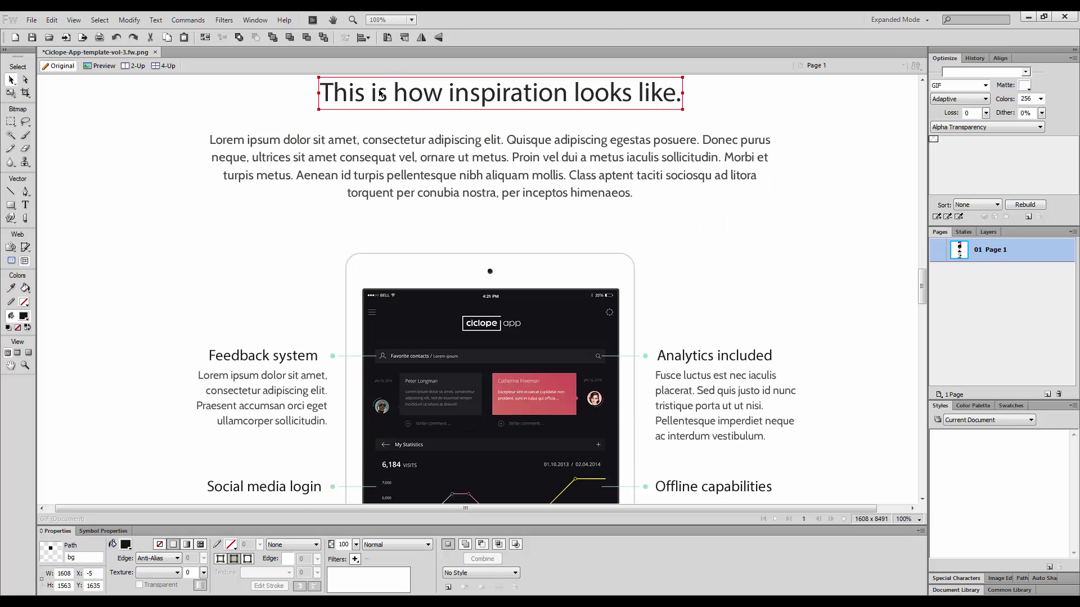
scroll(649, 258, "down", 3)
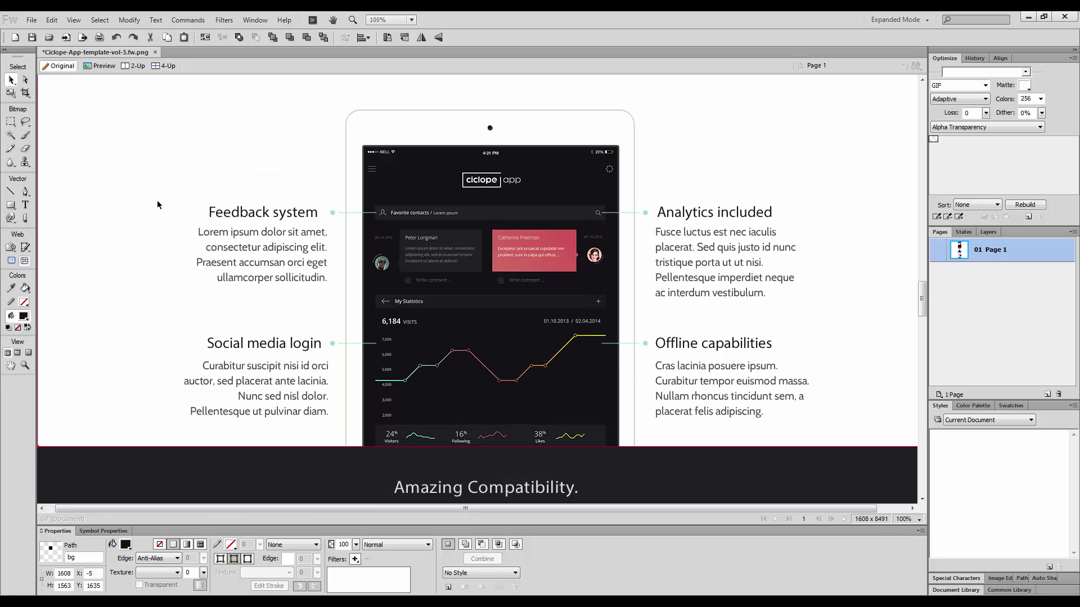
scroll(648, 372, "up", 9)
scroll(624, 243, "down", 15)
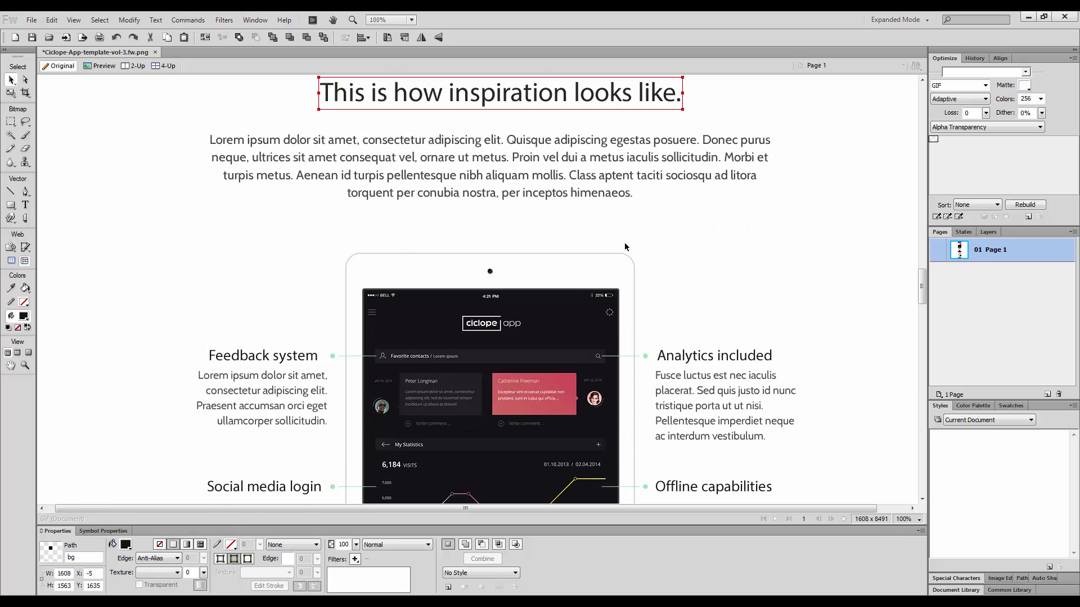
scroll(622, 241, "down", 20)
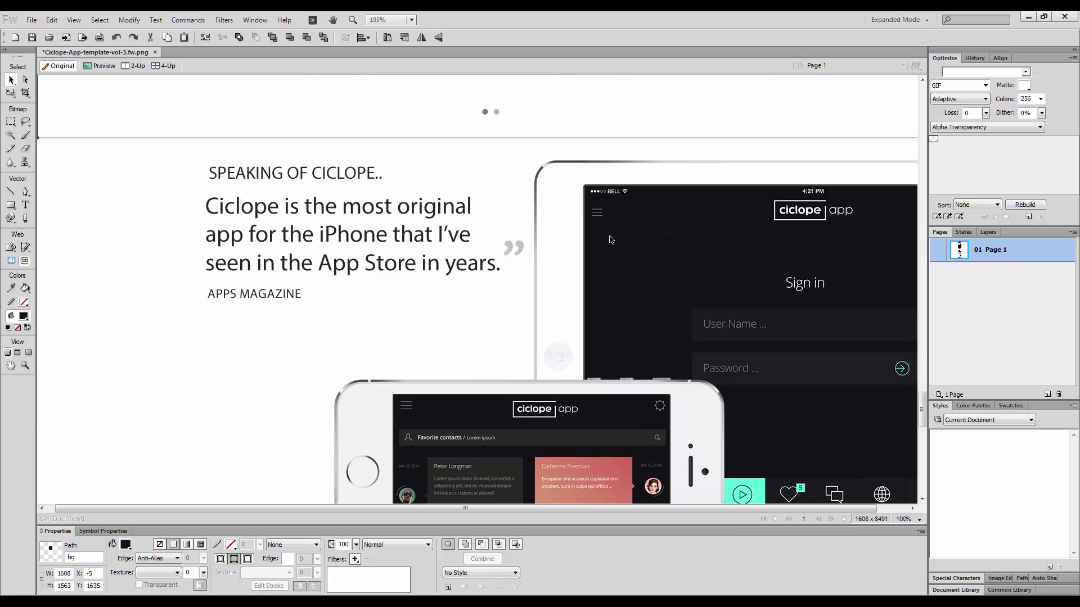
scroll(609, 235, "up", 8)
scroll(608, 236, "up", 20)
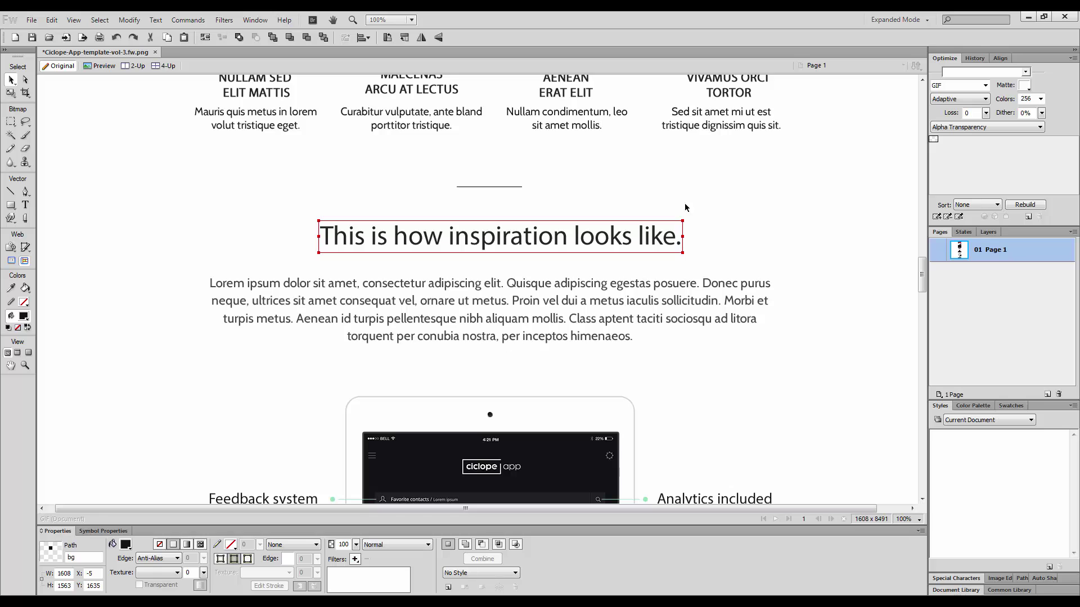
left_click(753, 231)
scroll(753, 232, "up", 6)
scroll(754, 232, "down", 3)
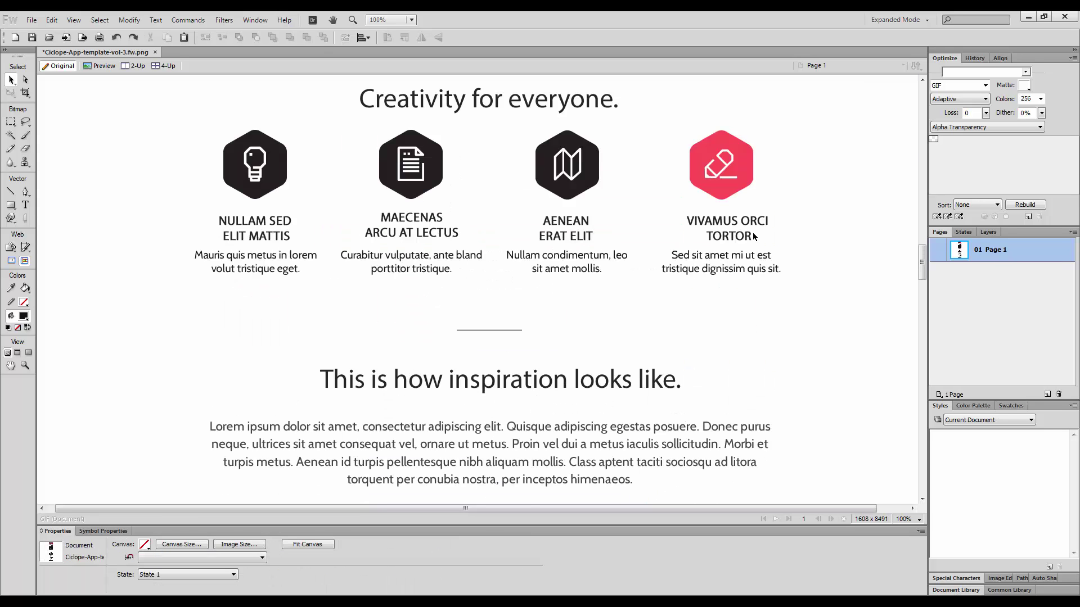